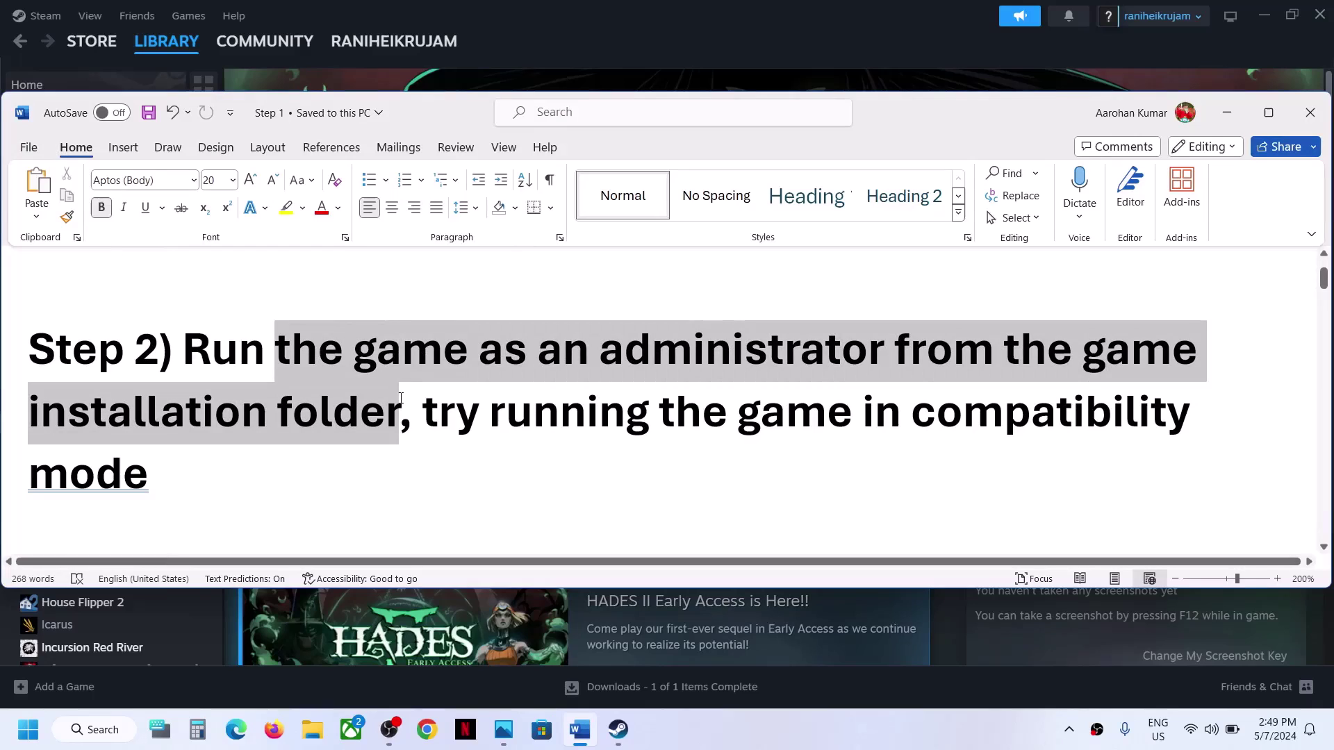
Switch to Steam, browse the local files of Hades II from the library, and open the Ship folder.
click(586, 44)
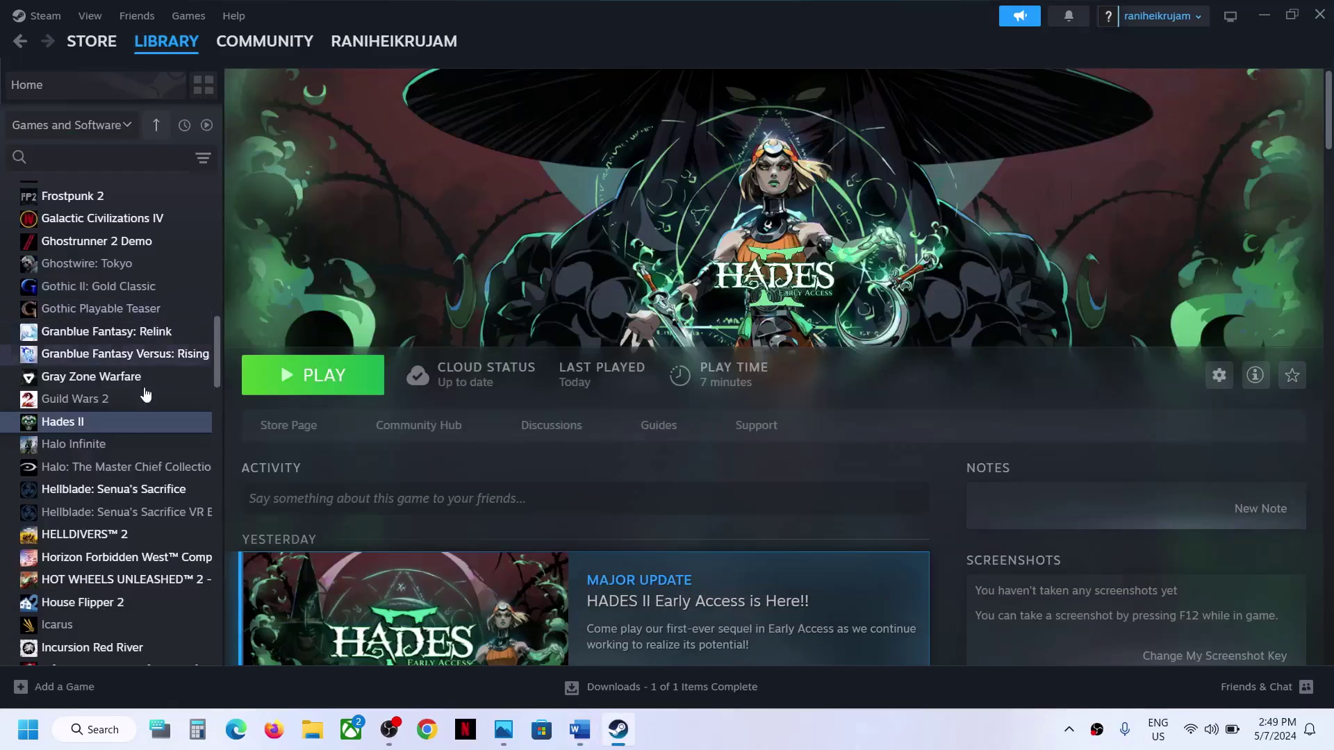
right_click(114, 420)
mouse_move(179, 519)
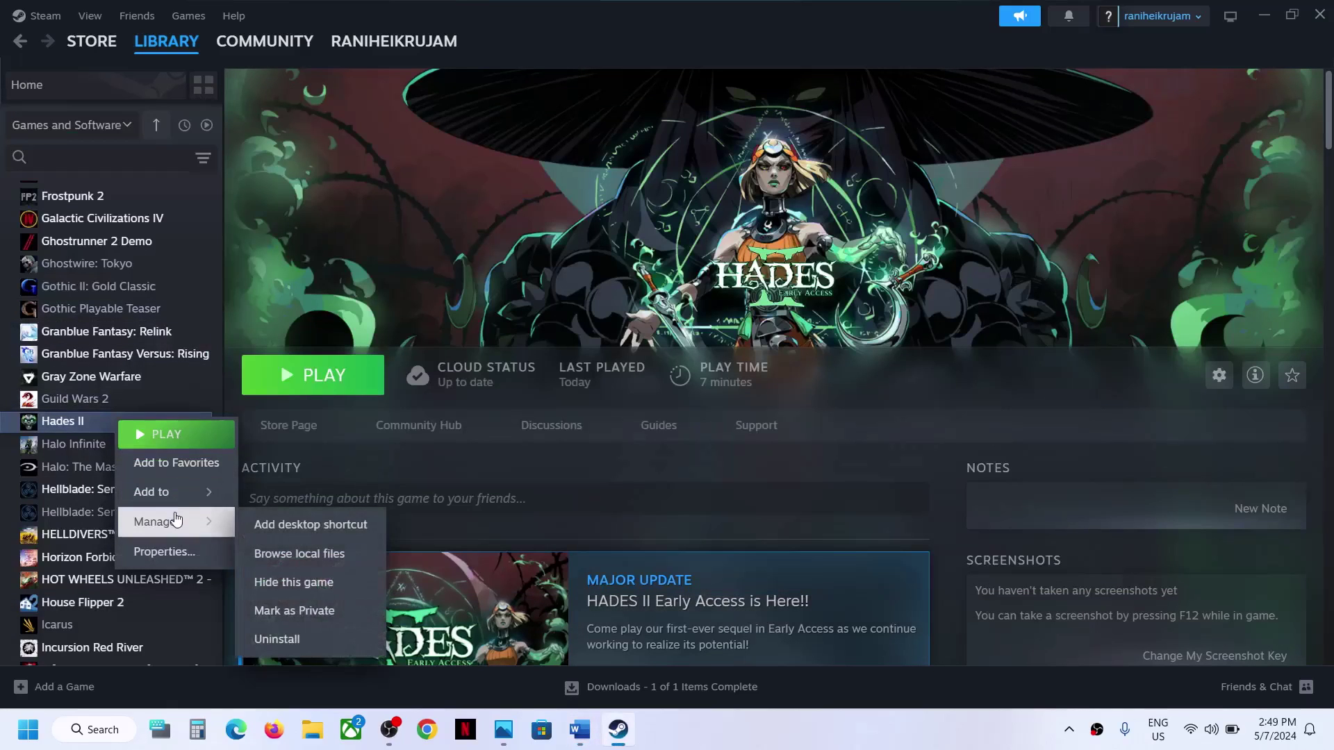
click(347, 553)
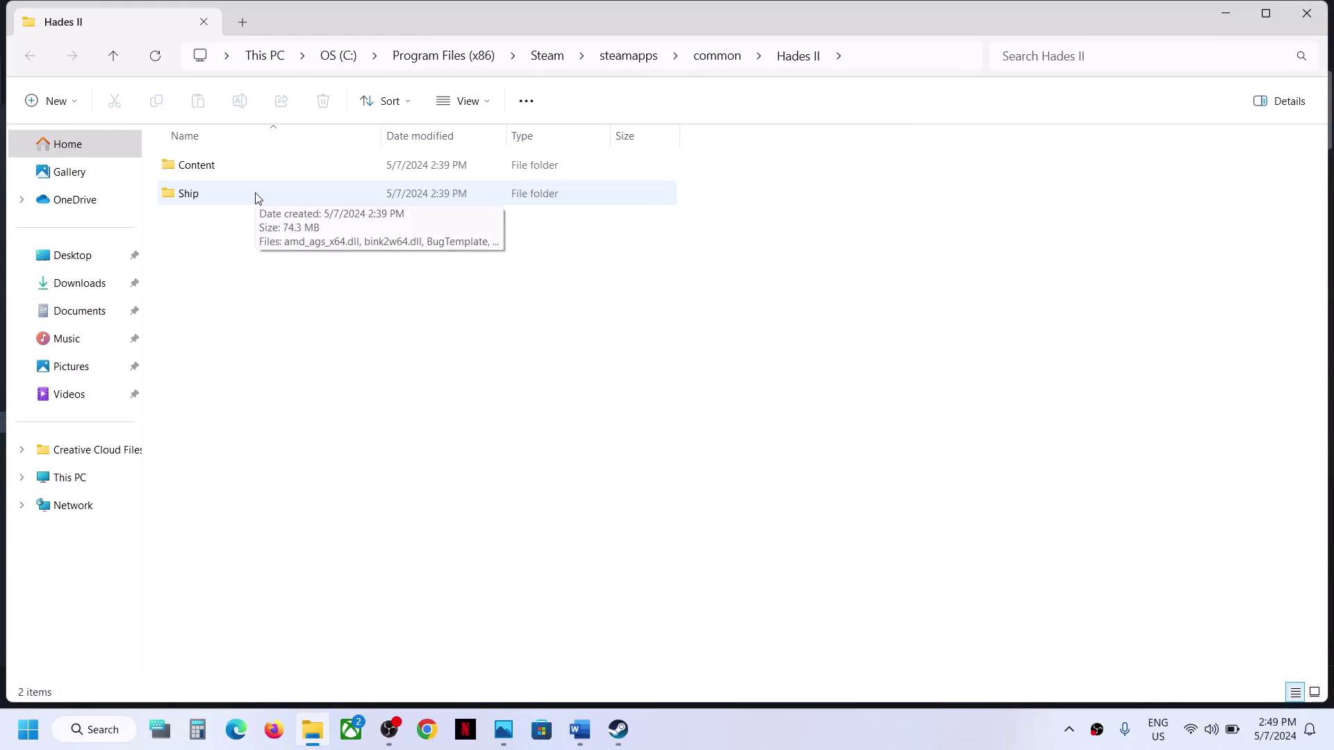
double_click(203, 193)
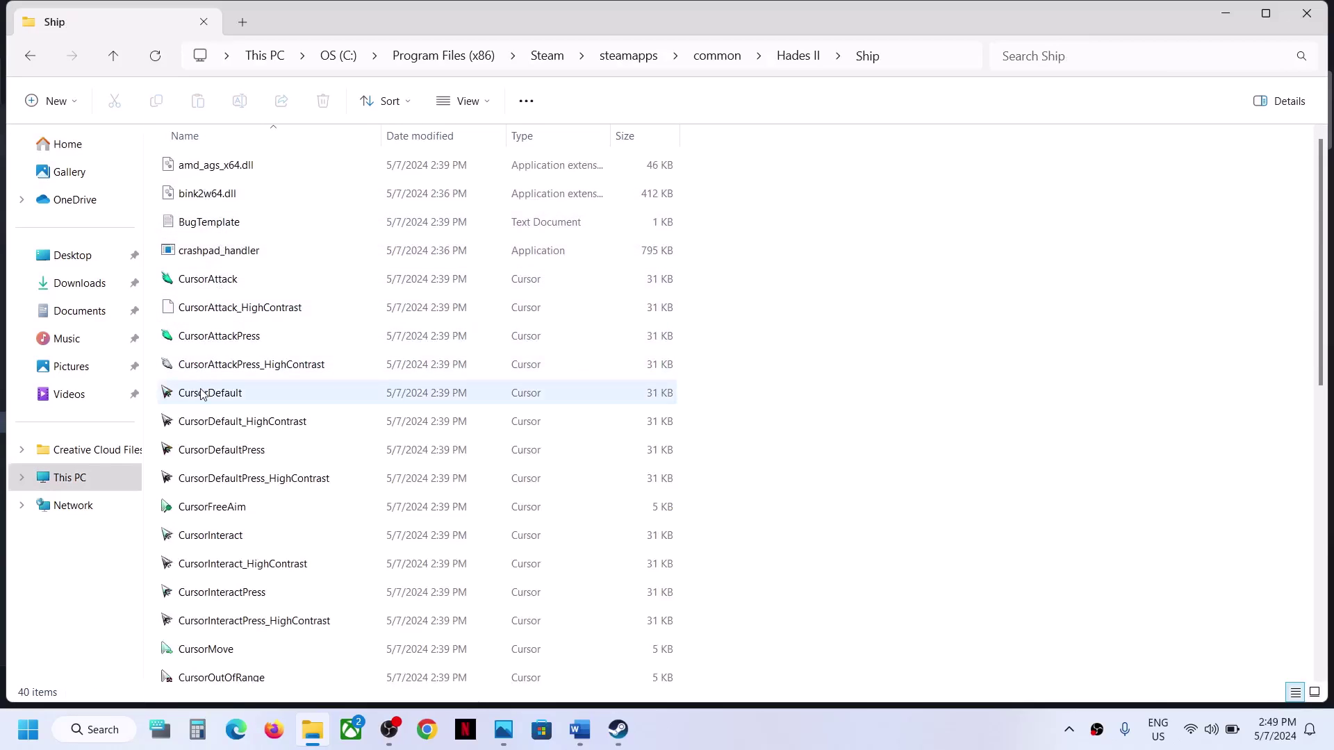
Set the Hades2 application to run as an administrator, launch it, and allow it to make changes to the device.
scroll(201, 394, down, 2)
scroll(201, 394, down, 3)
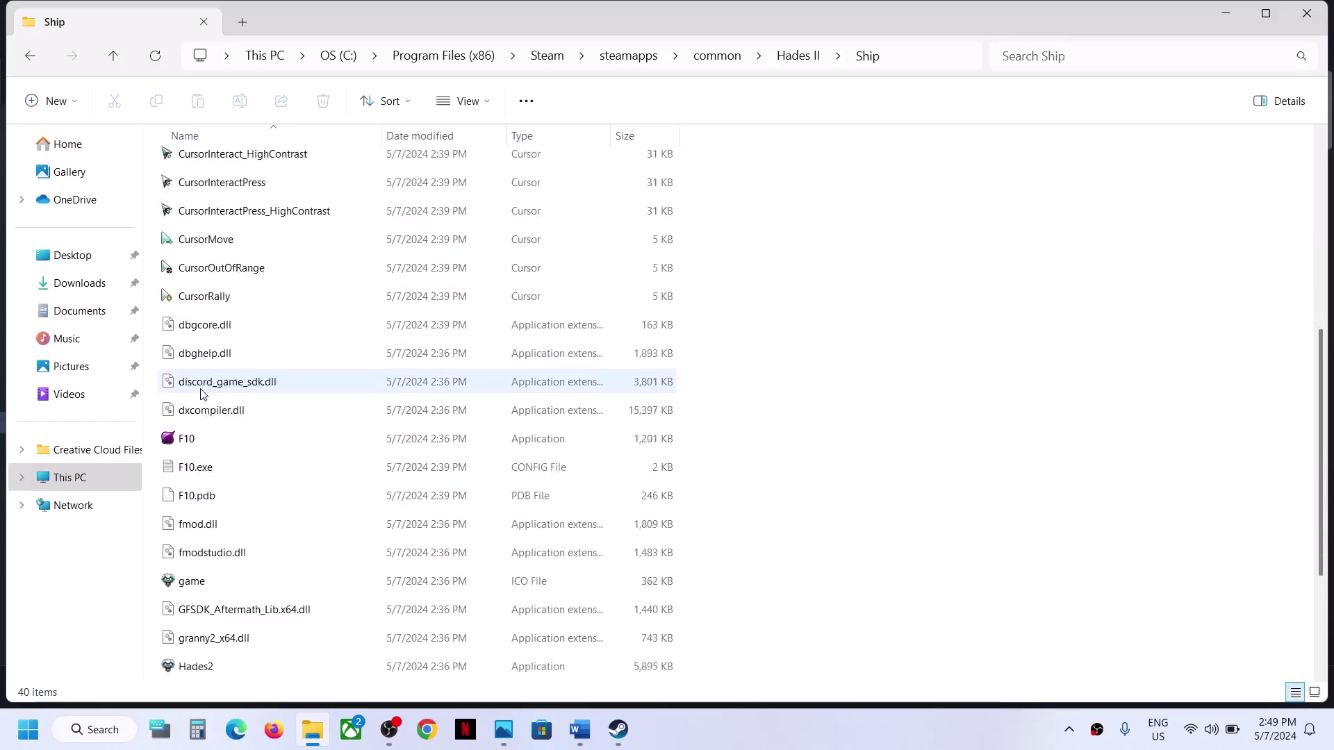
scroll(202, 392, down, 1)
scroll(223, 470, down, 1)
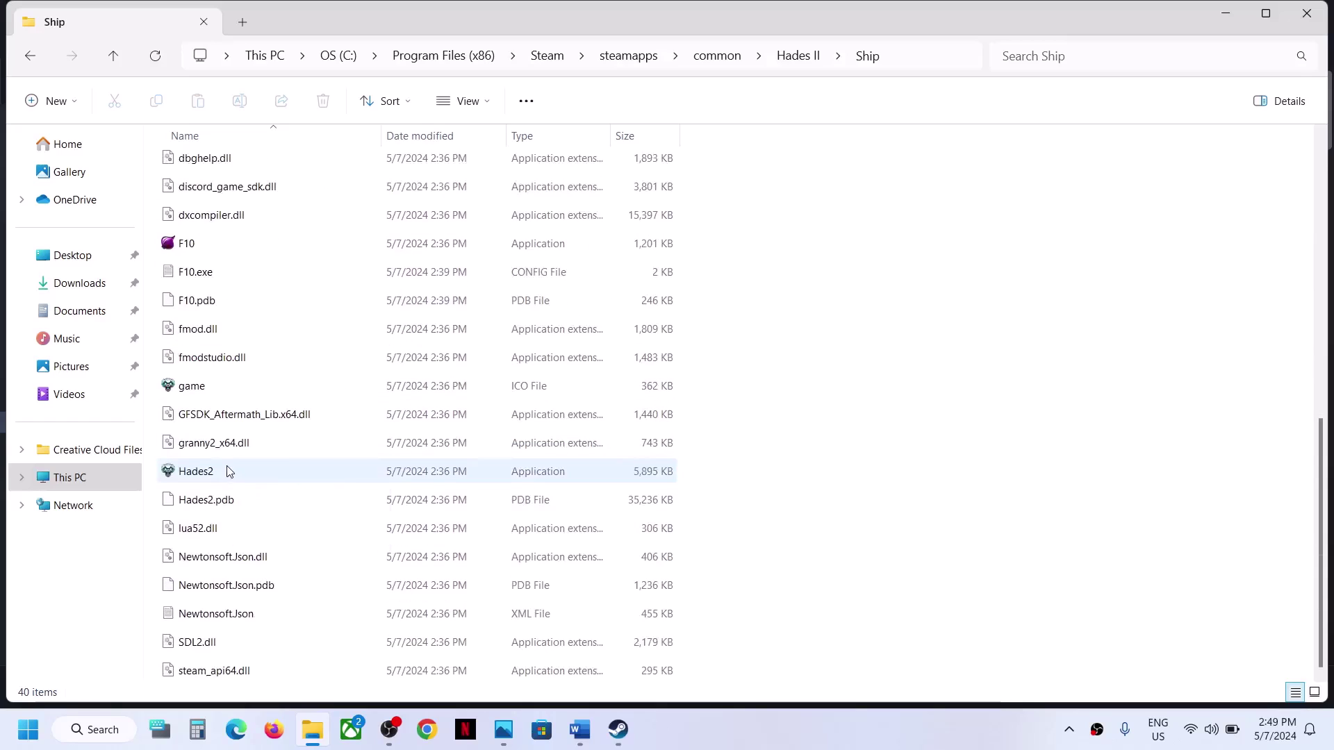
click(217, 472)
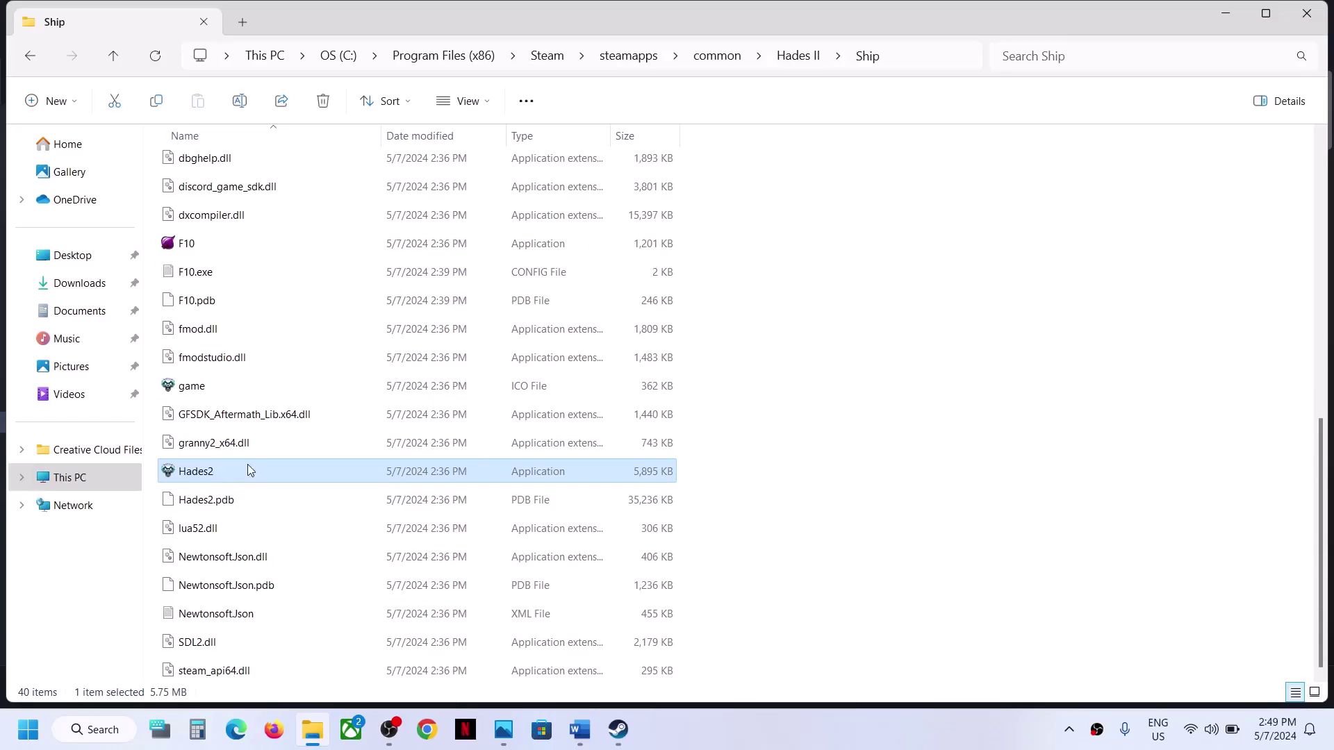
right_click(227, 470)
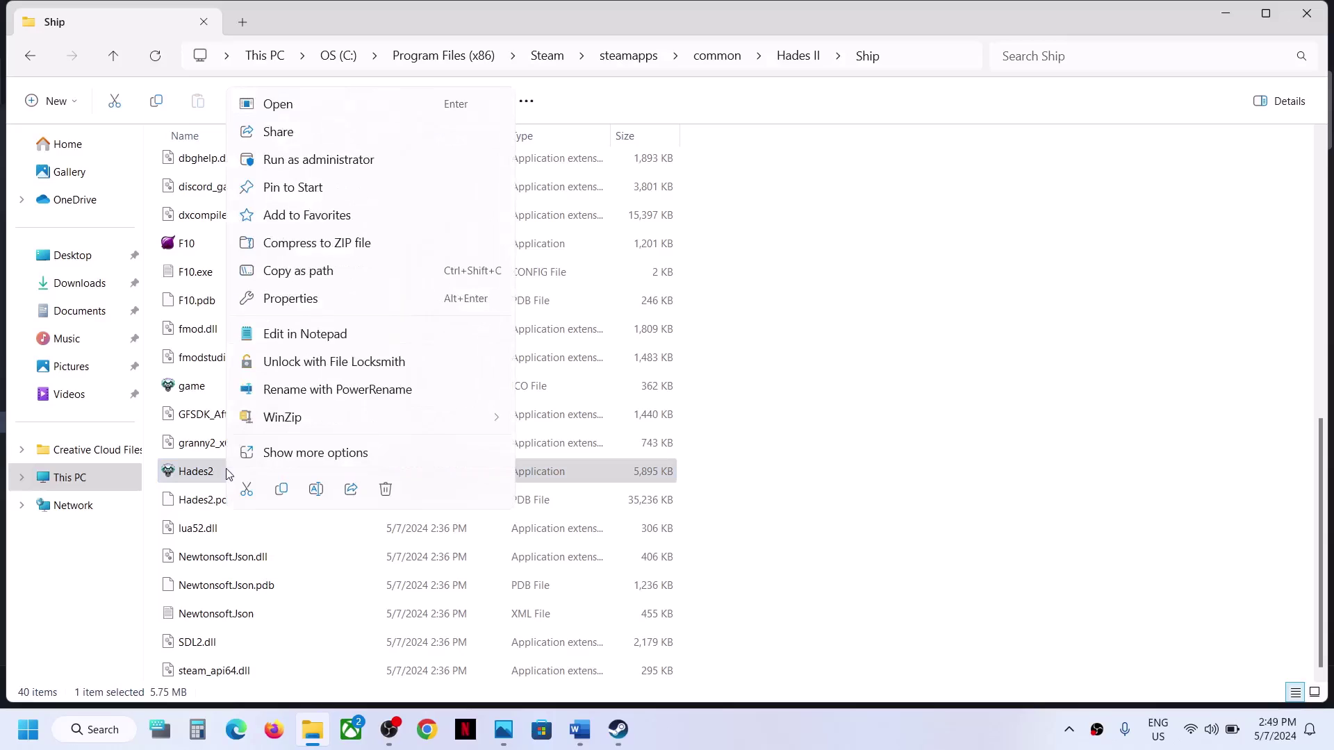
click(300, 300)
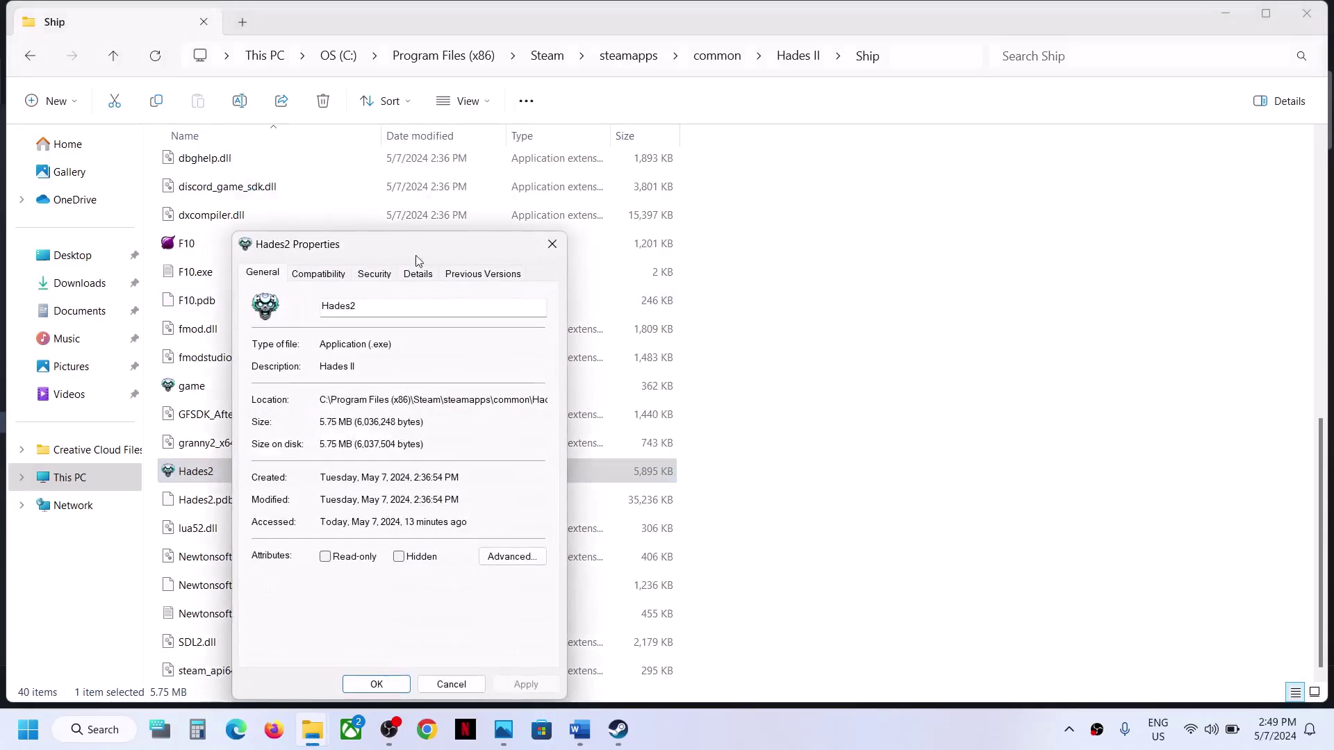
click(340, 275)
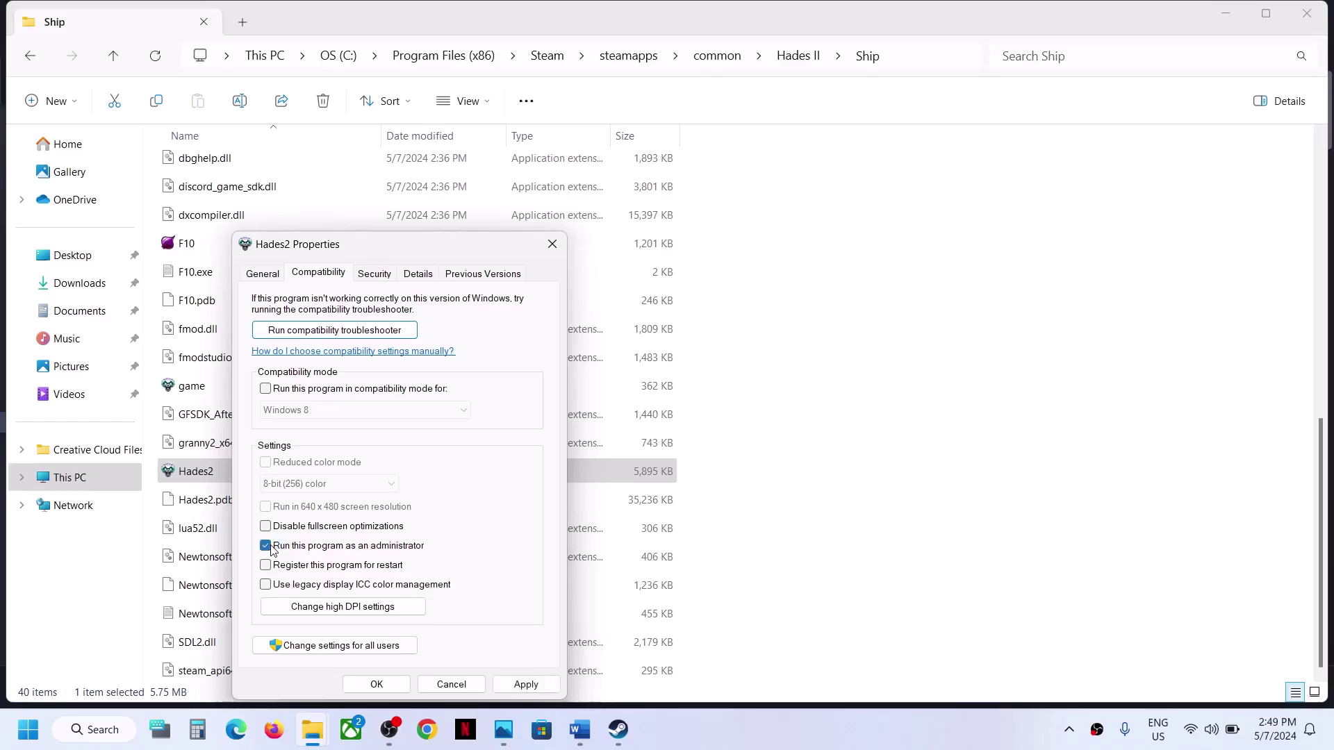
click(523, 690)
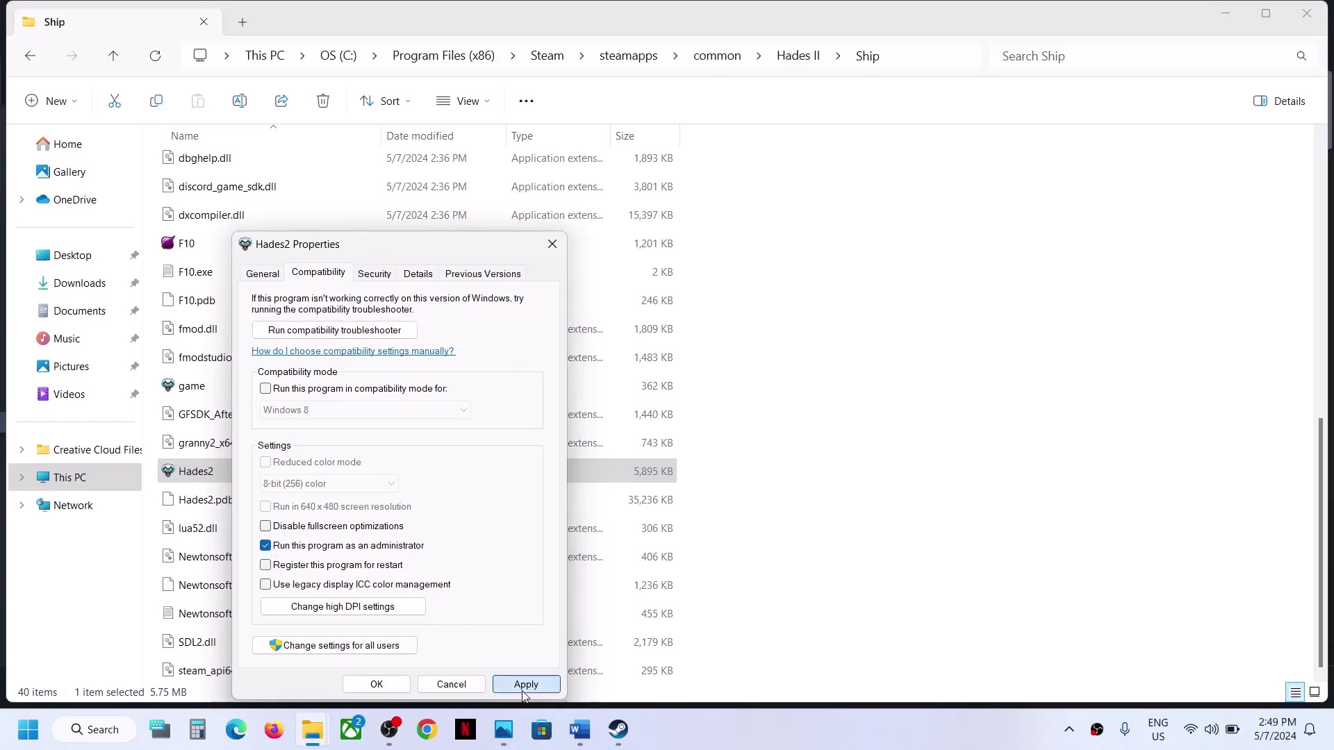
click(376, 686)
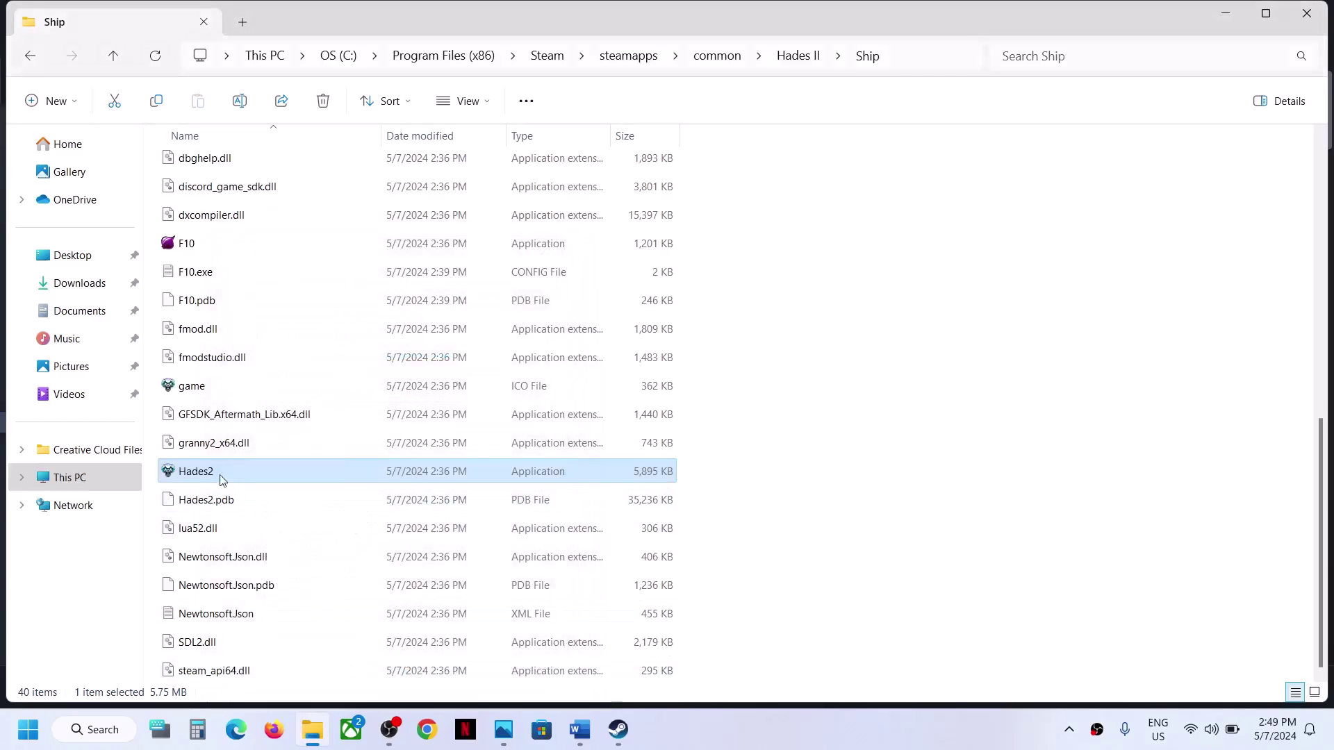
double_click(223, 472)
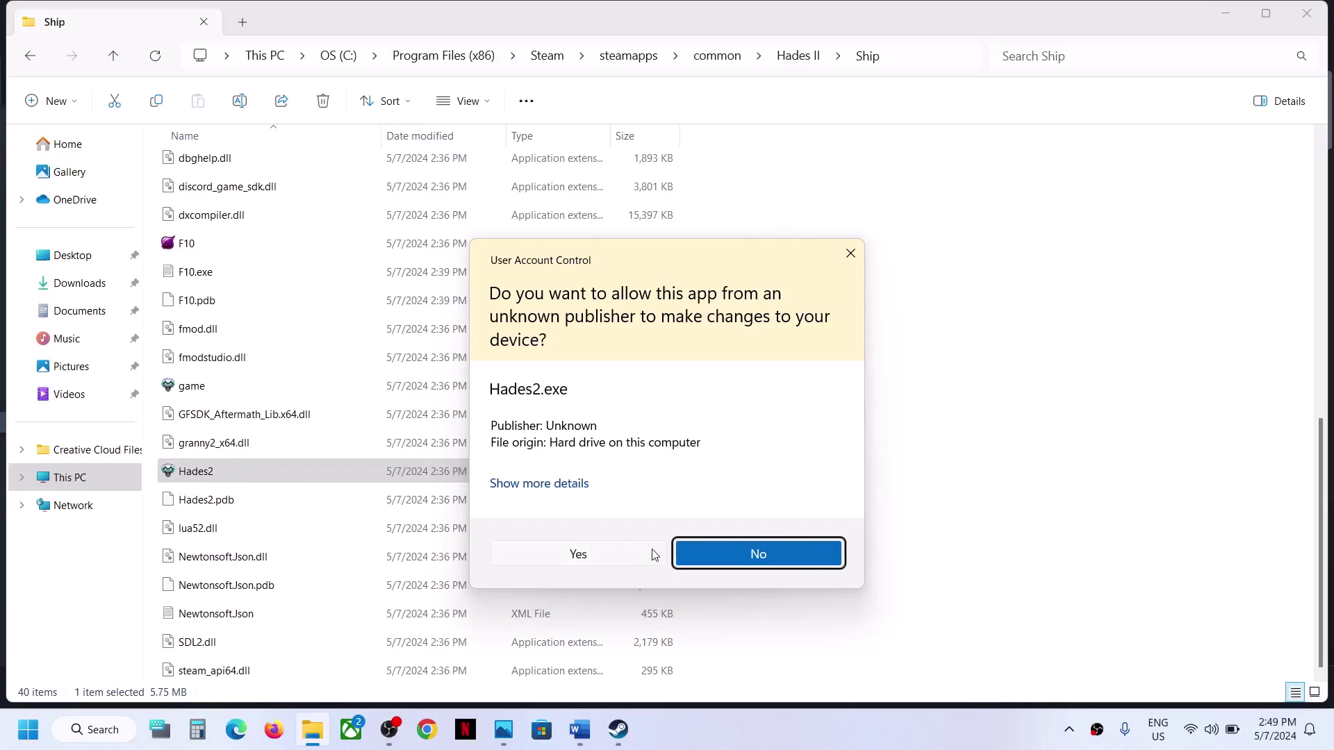
click(646, 560)
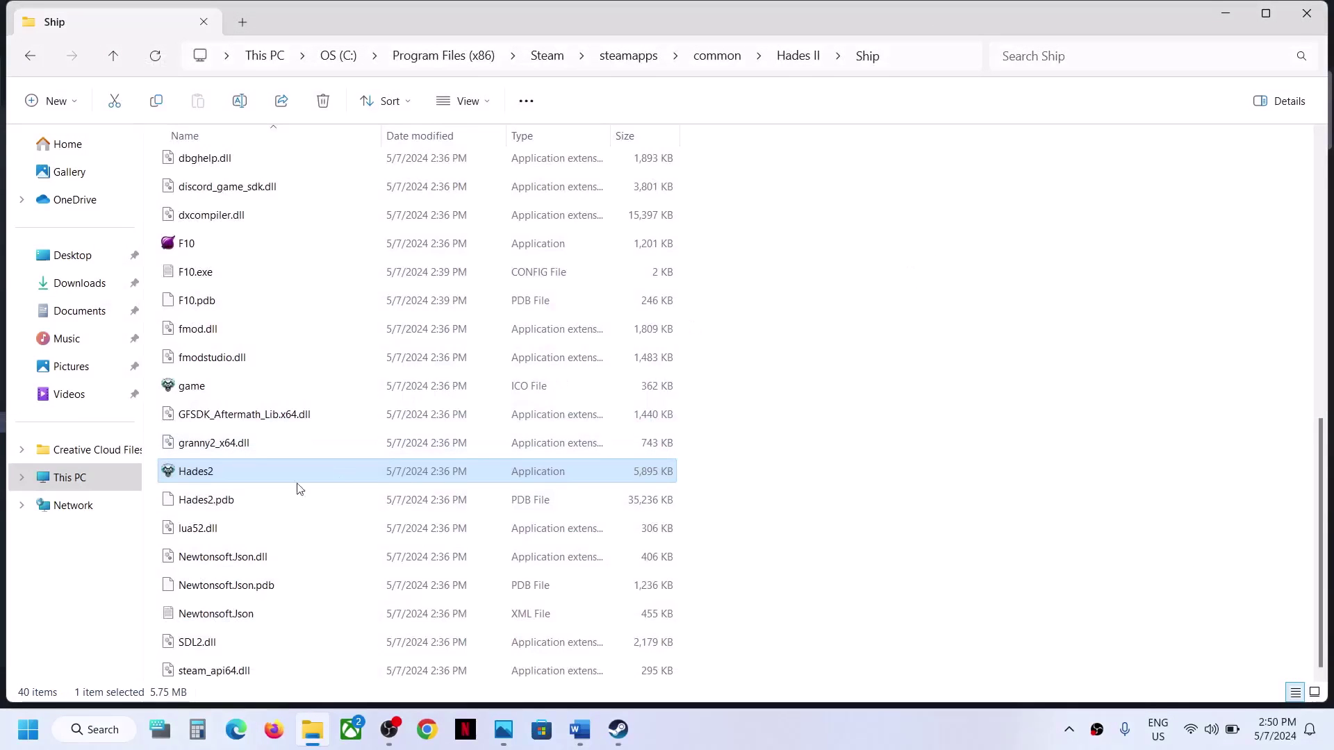
Enable compatibility mode for Windows 8 in the Hades2 application's properties and save the change.
right_click(208, 481)
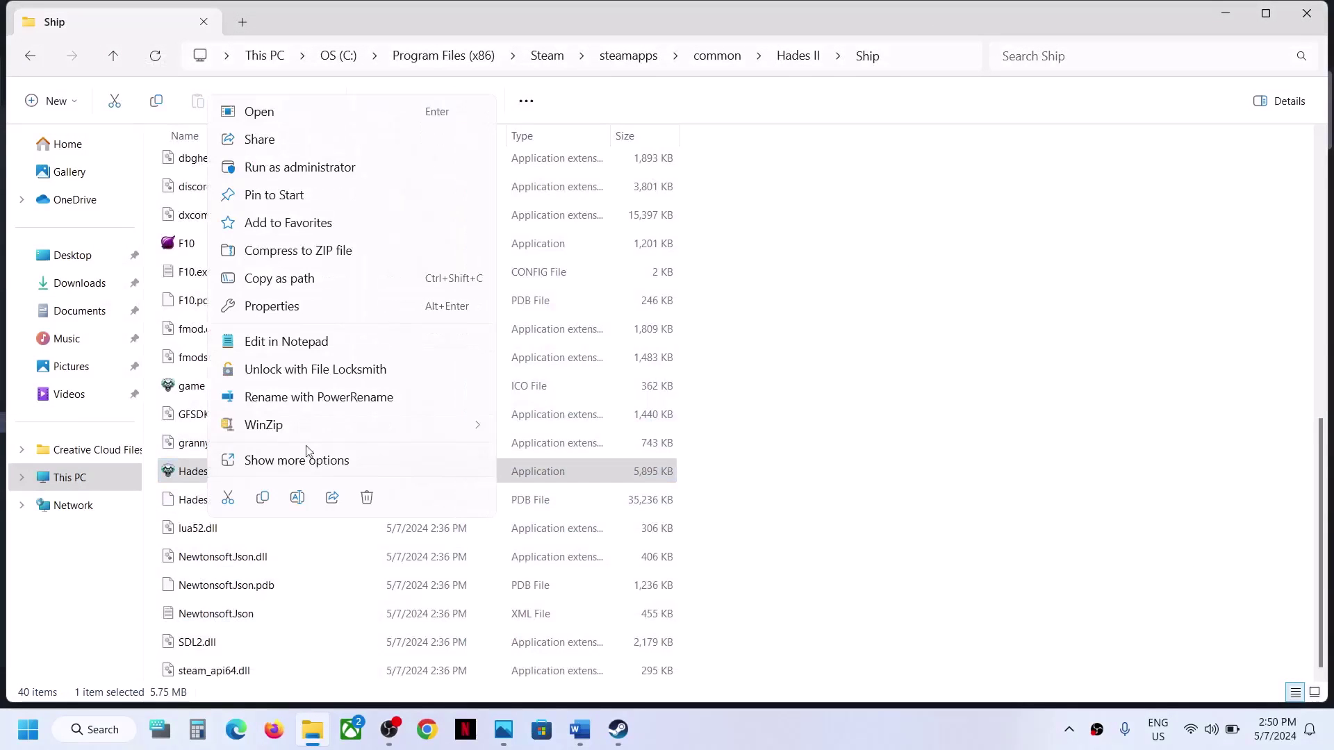
click(277, 314)
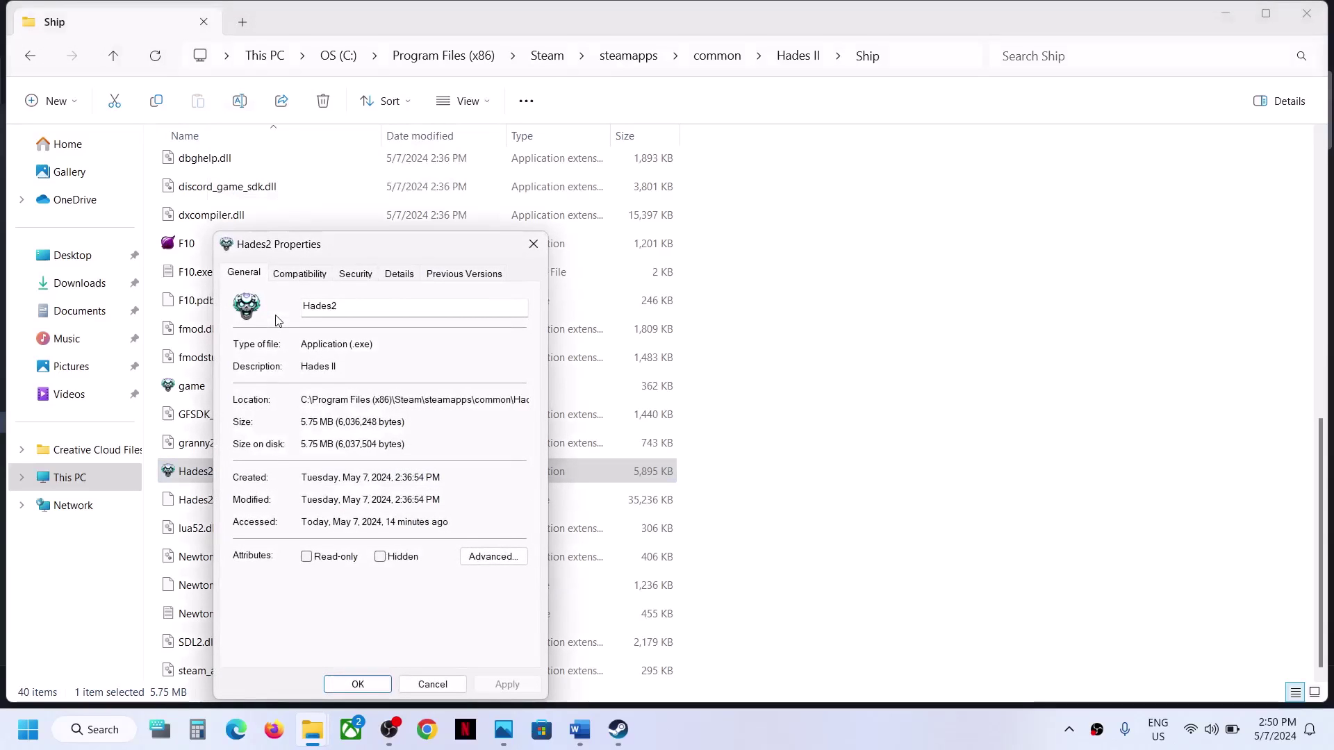
click(298, 276)
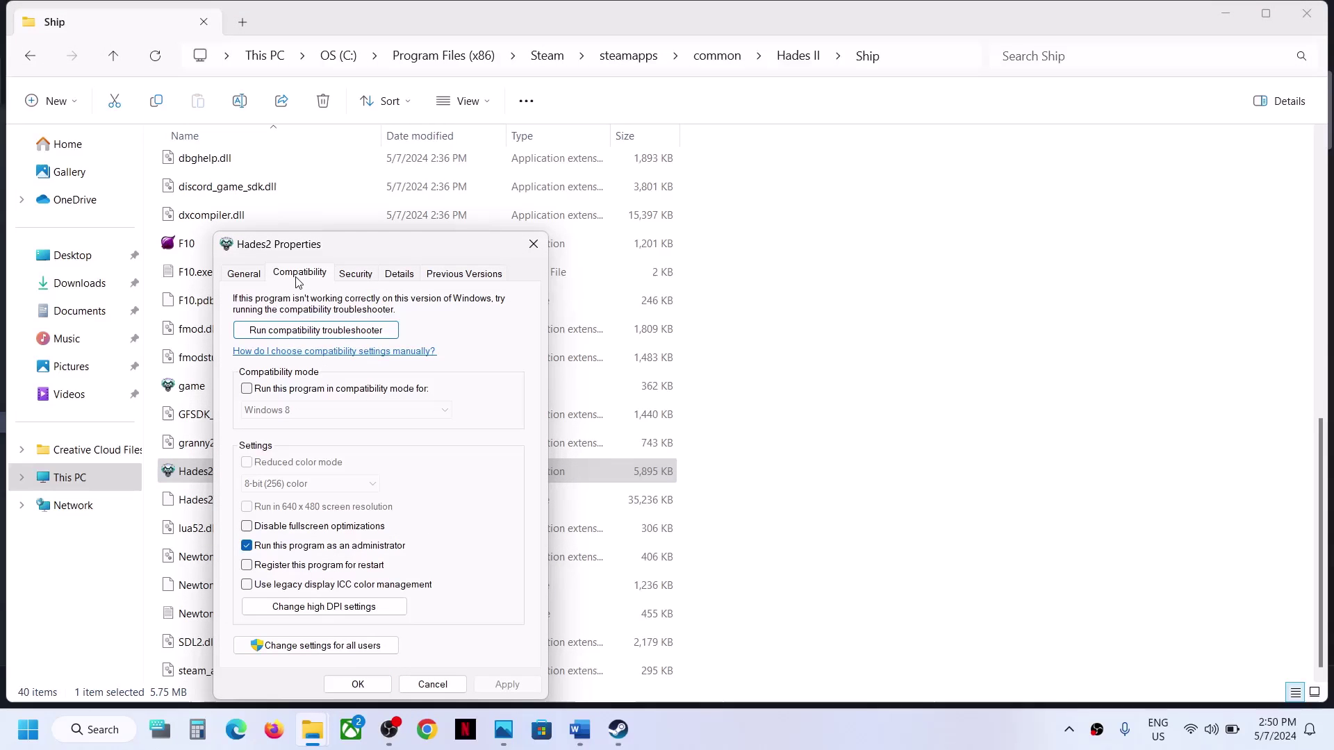
click(247, 389)
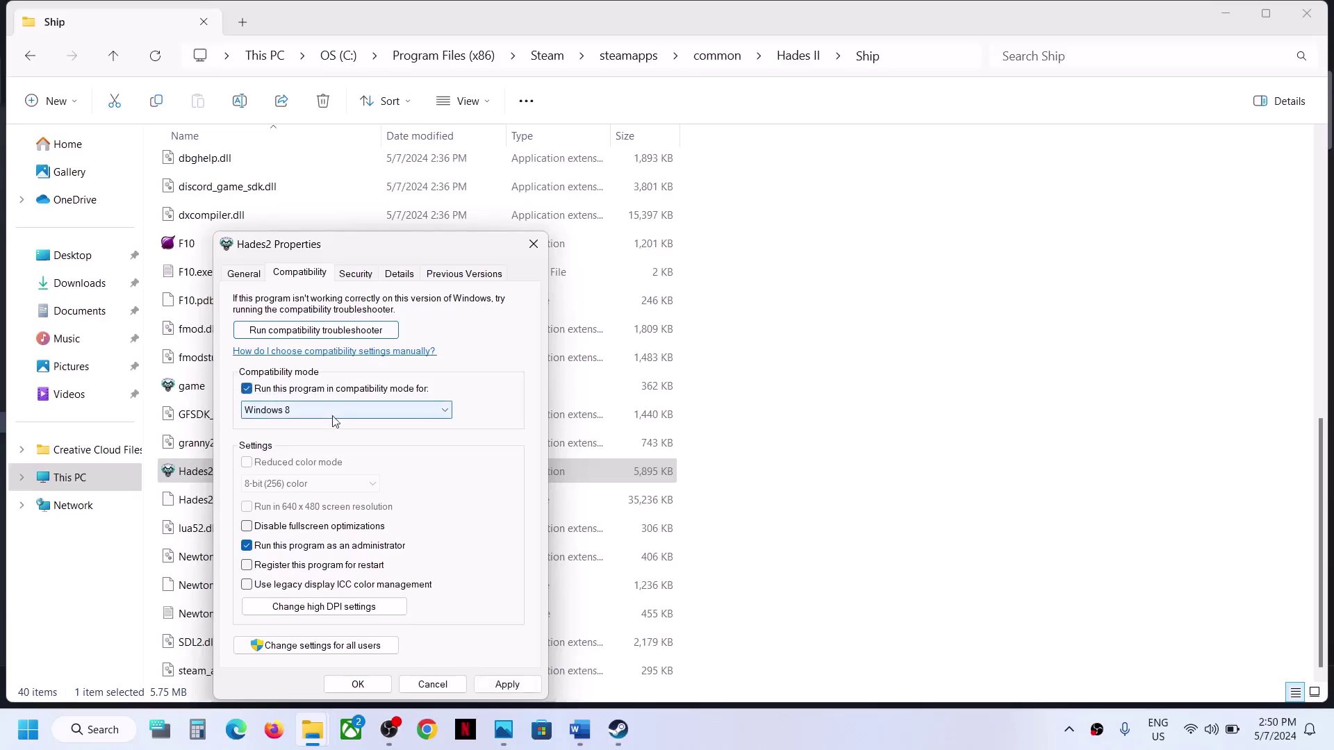
mouse_move(517, 707)
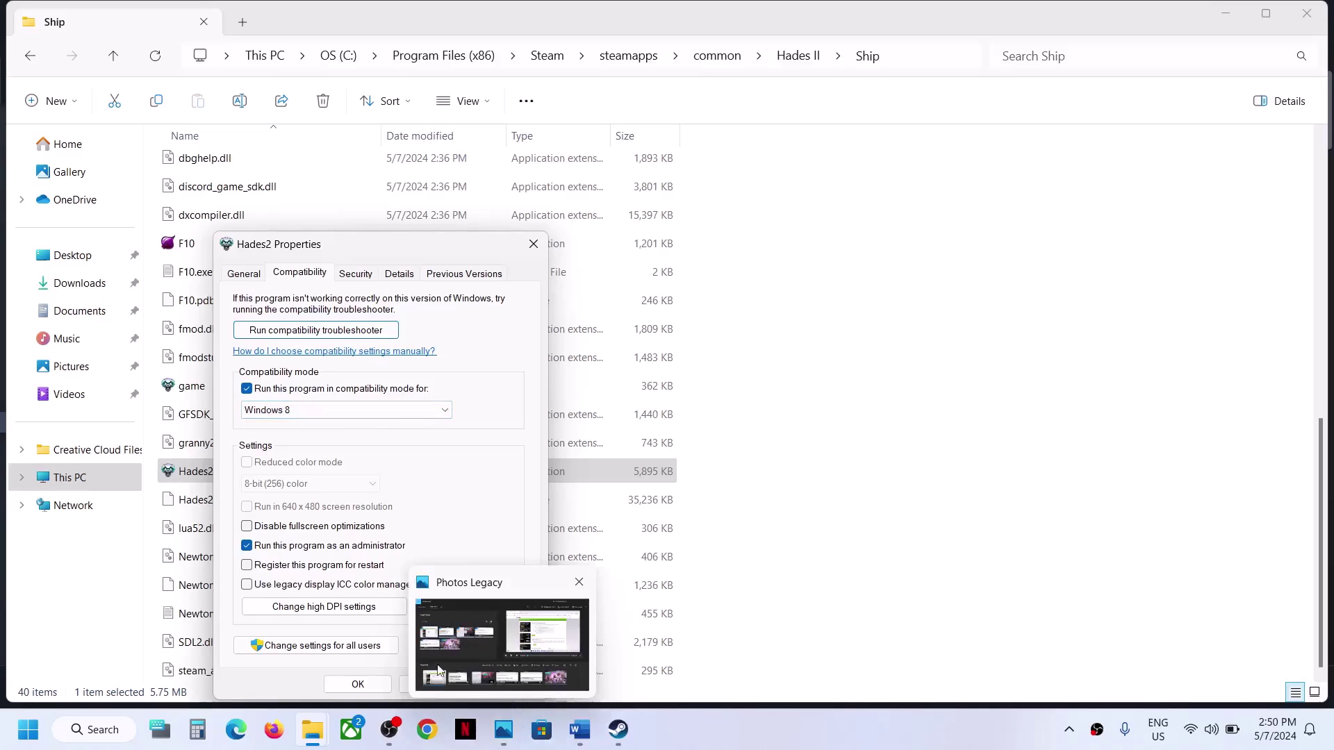
click(487, 686)
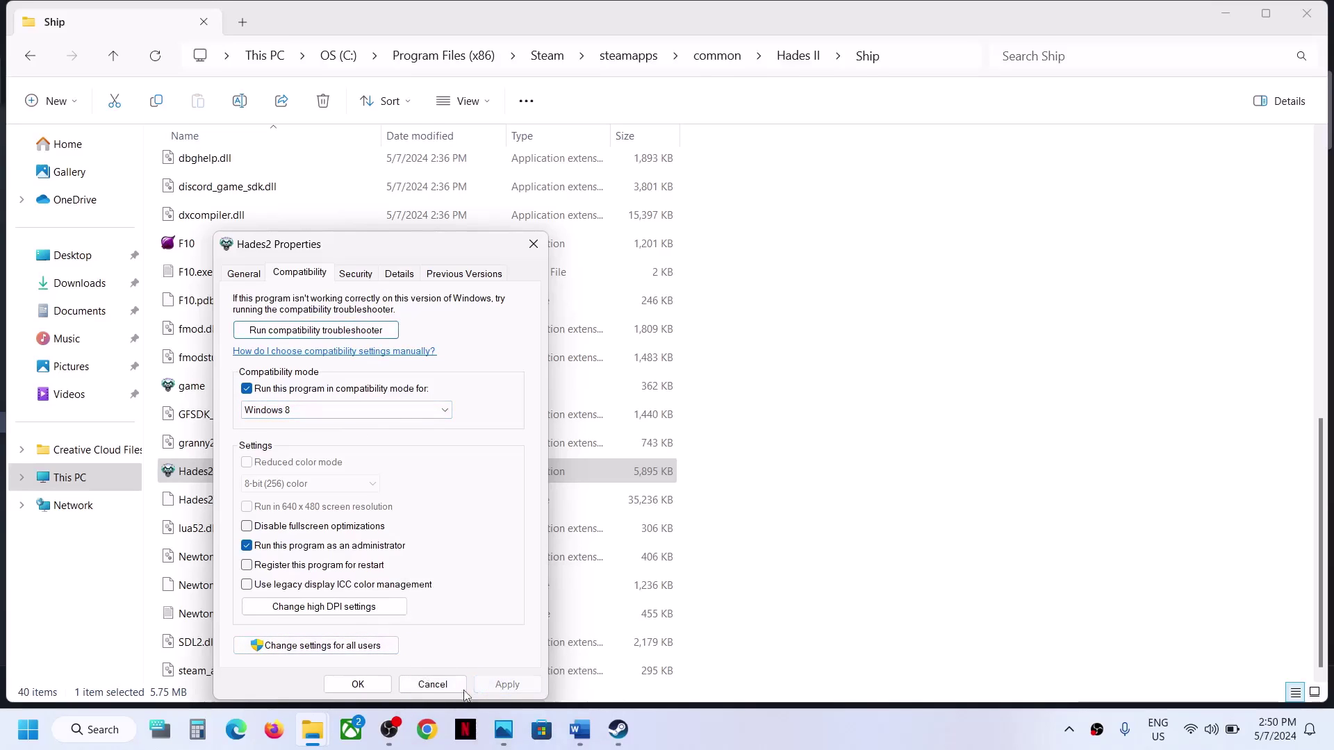
click(357, 685)
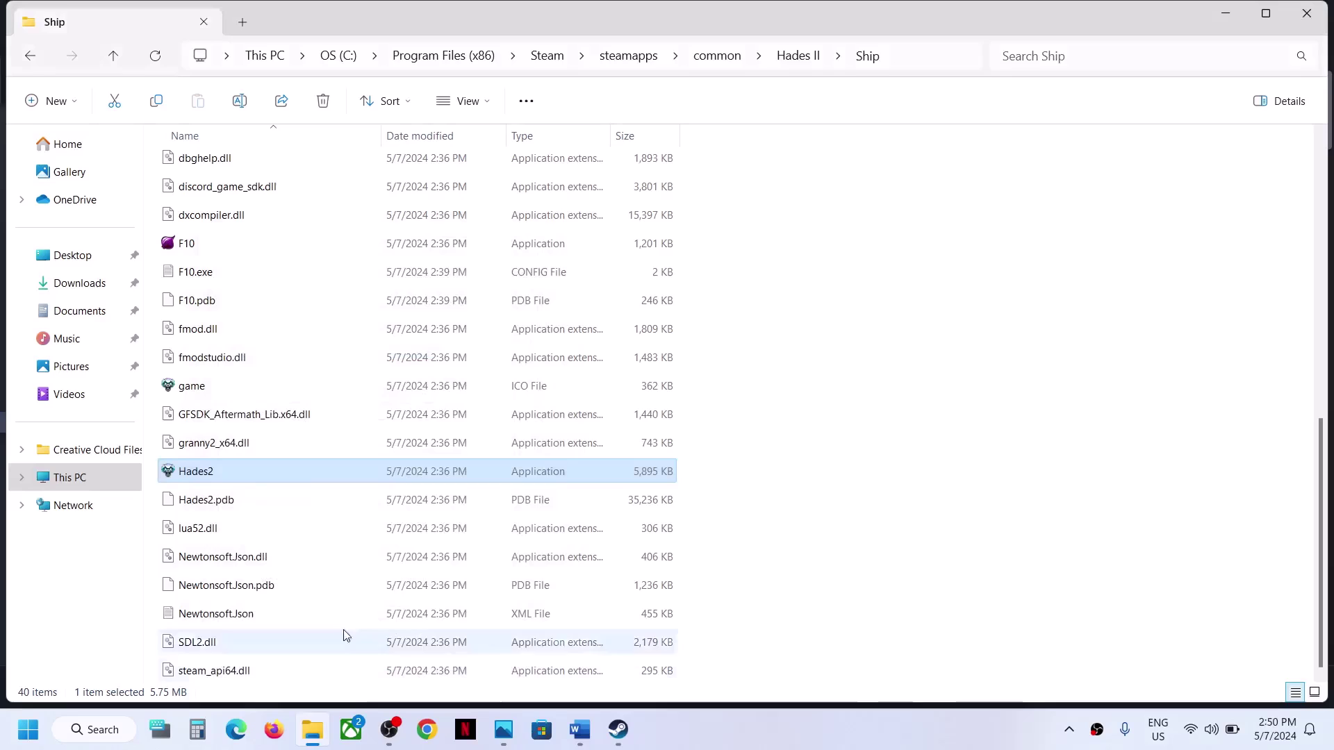
Change the Hades2 application's compatibility mode to Windows 7, enable Disable fullscreen optimizations, and save the properties.
right_click(237, 477)
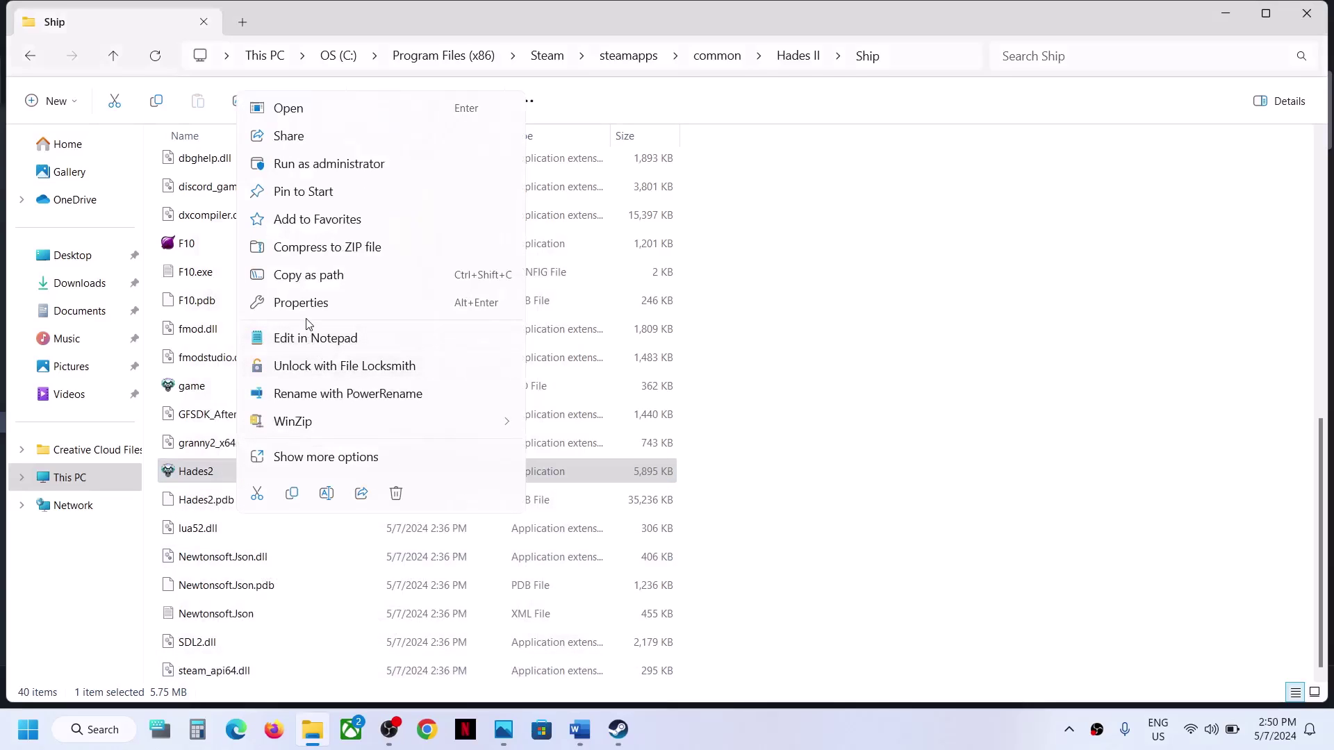
click(305, 312)
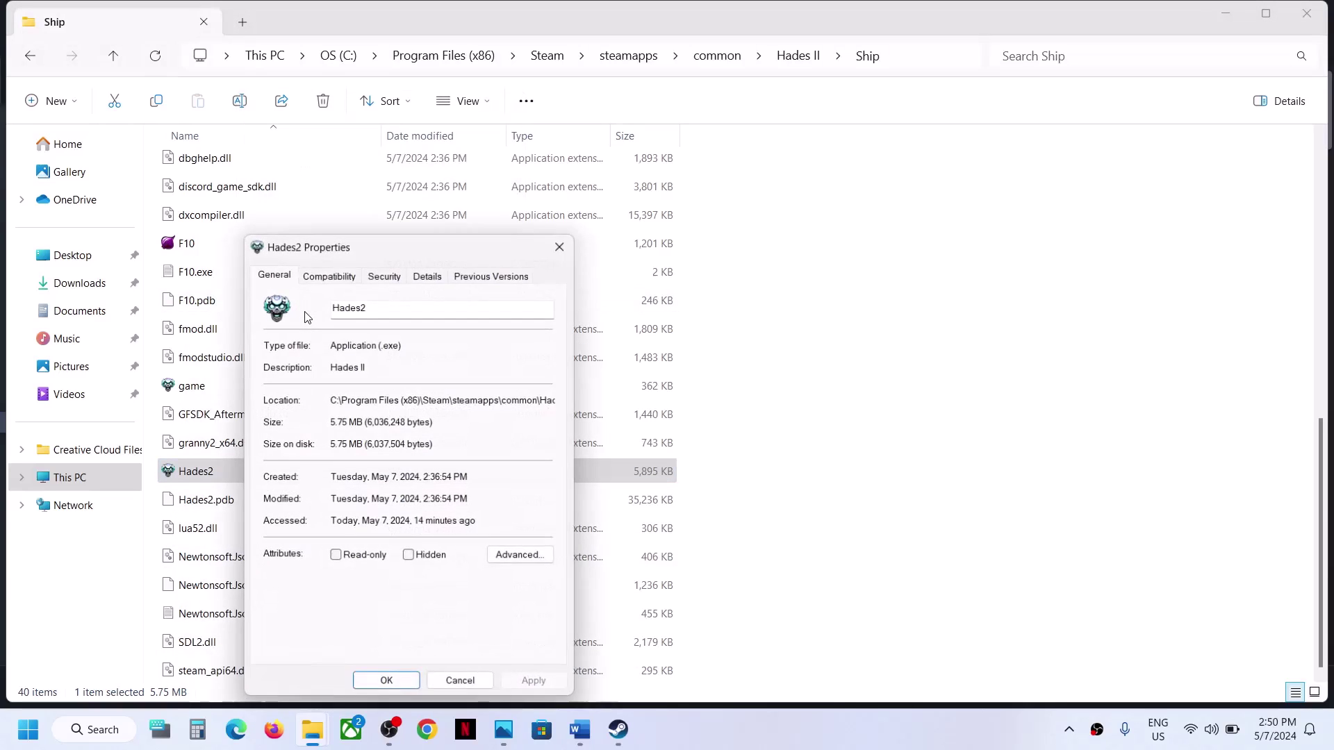
click(350, 273)
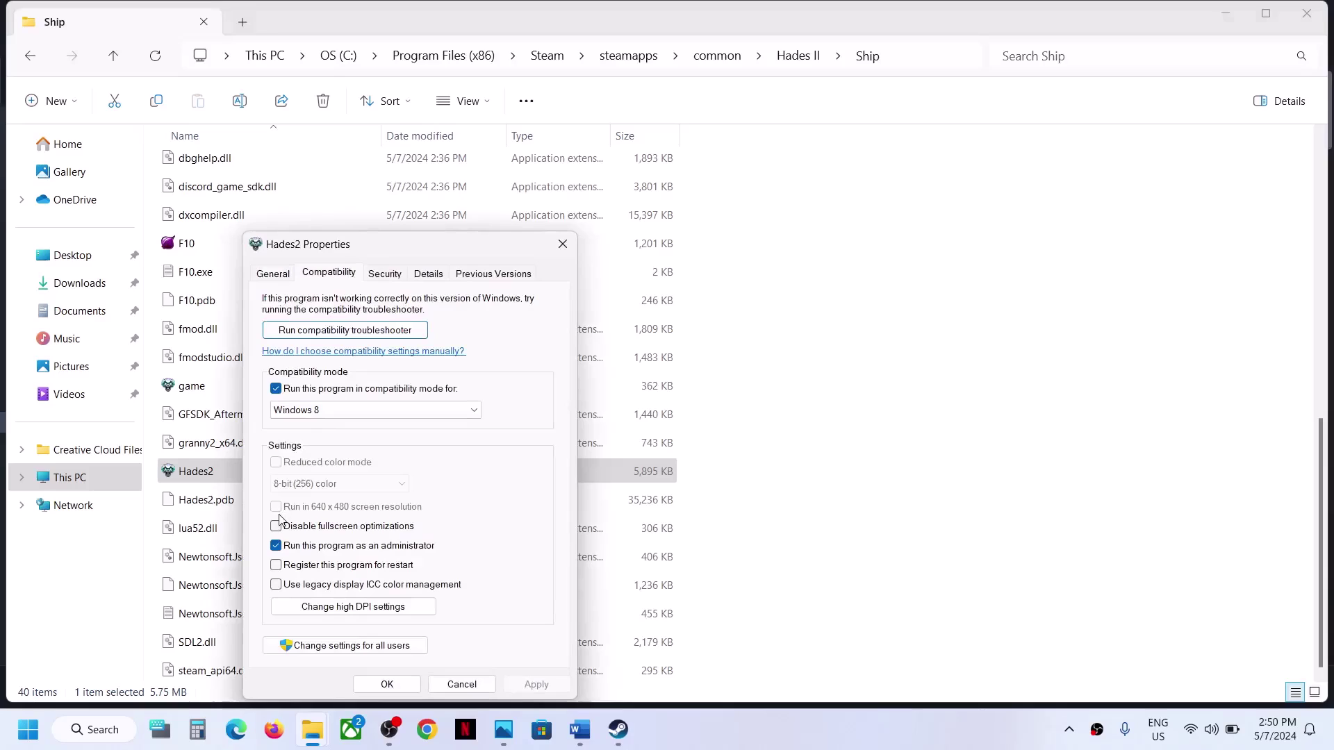
click(305, 410)
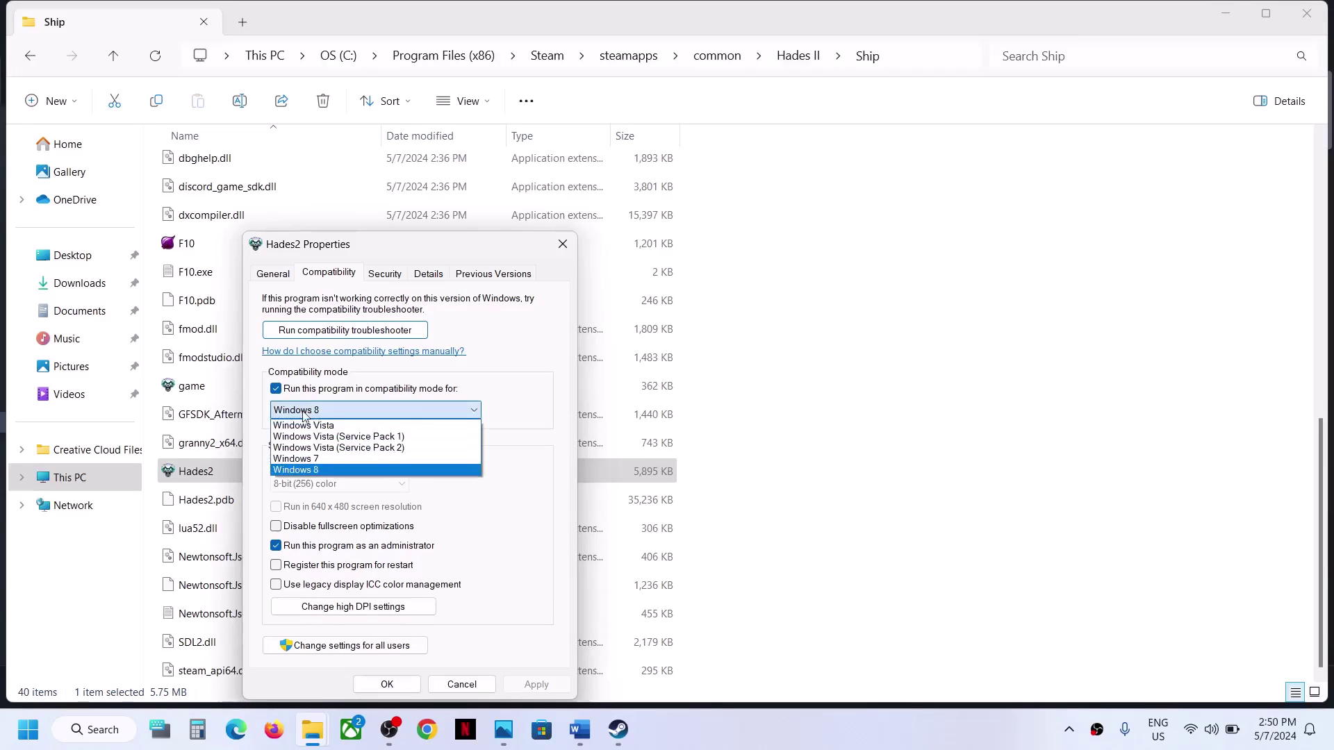
click(296, 459)
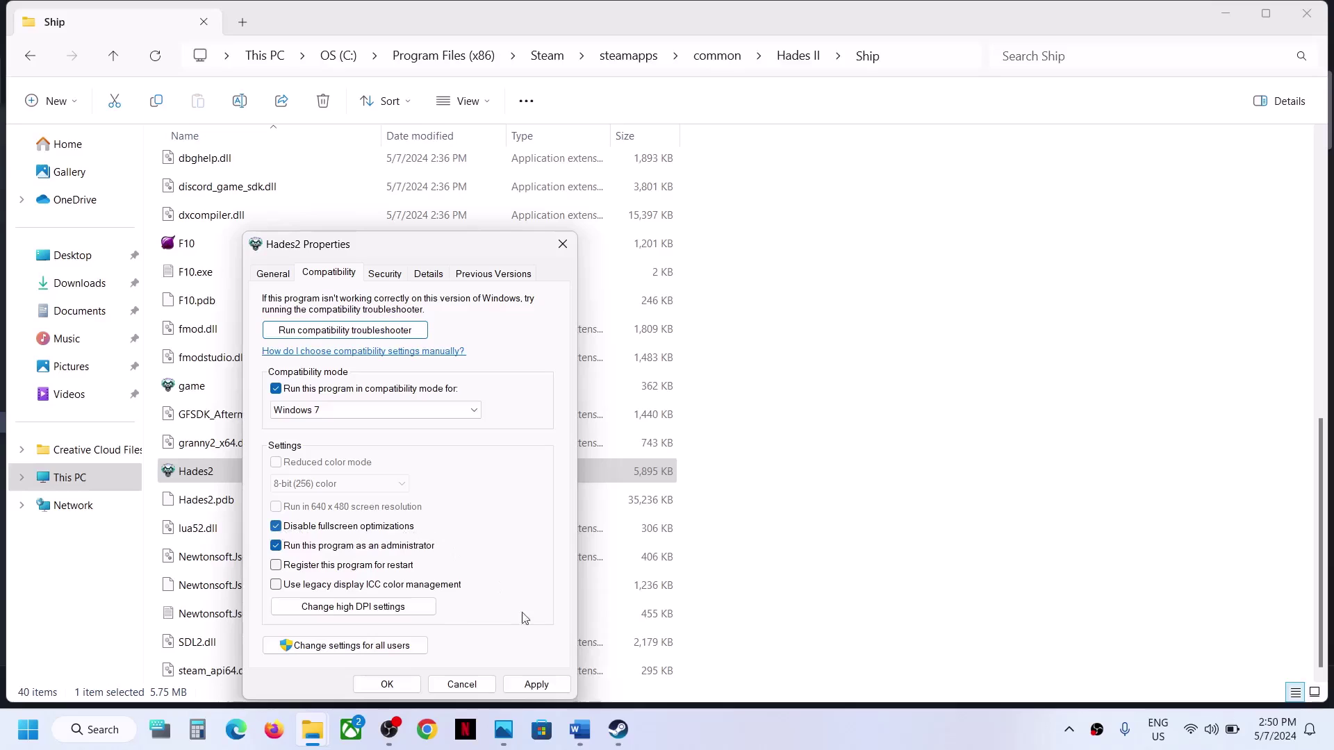
click(535, 684)
click(387, 684)
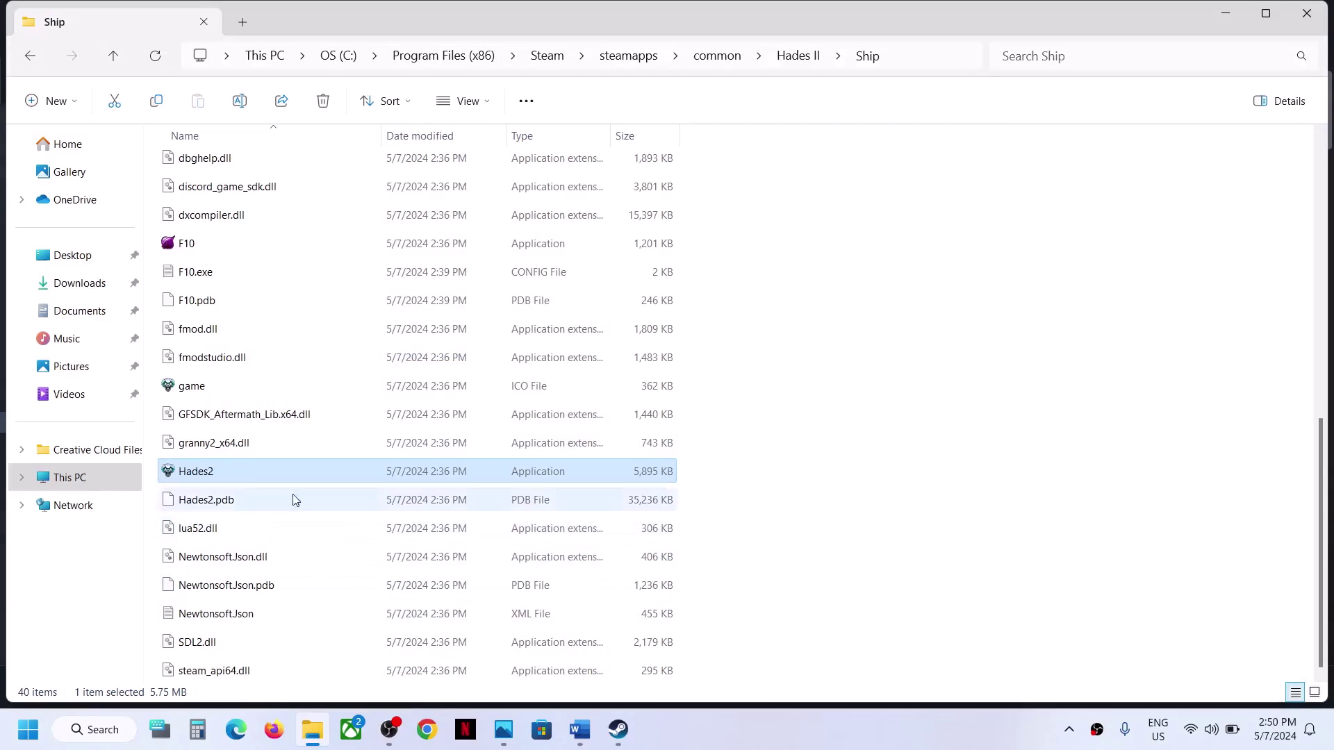
Turn off compatibility mode, Disable fullscreen optimizations and Run this program as an administrator for the Hades2 application, saving the properties.
right_click(241, 472)
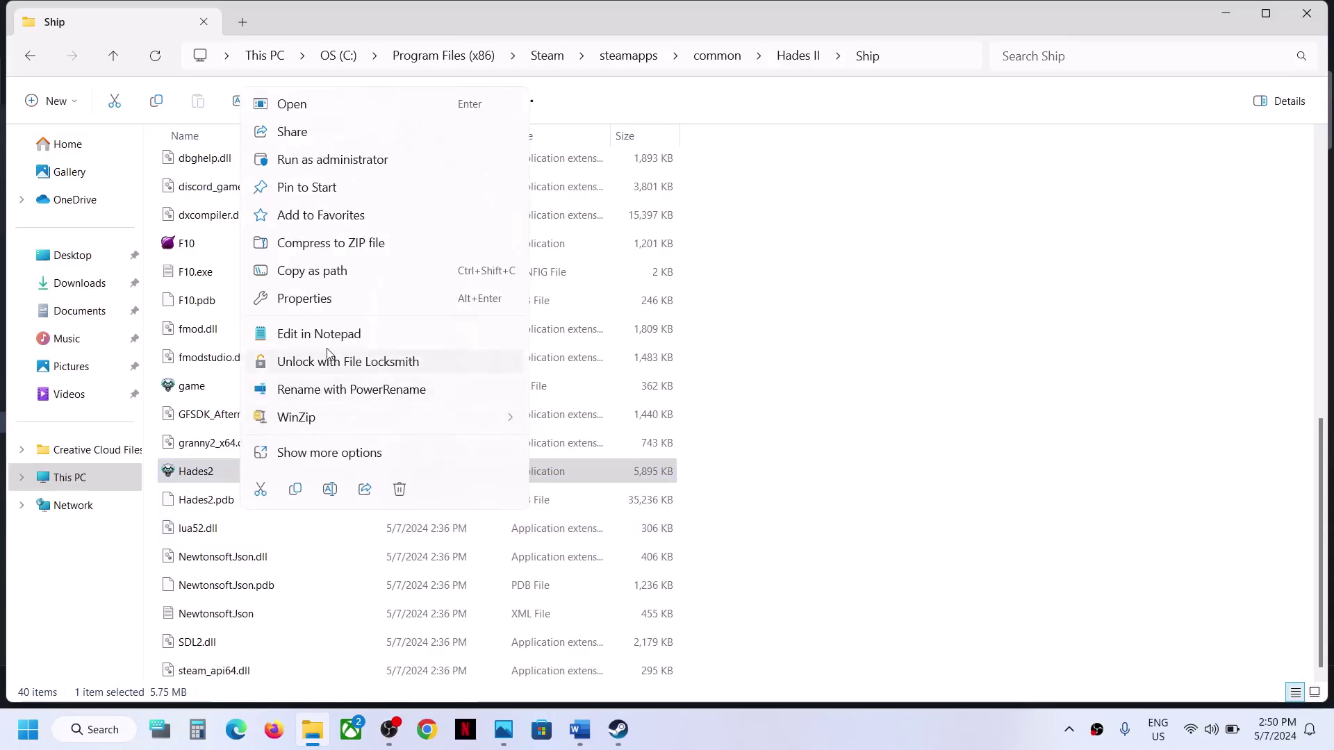
click(321, 301)
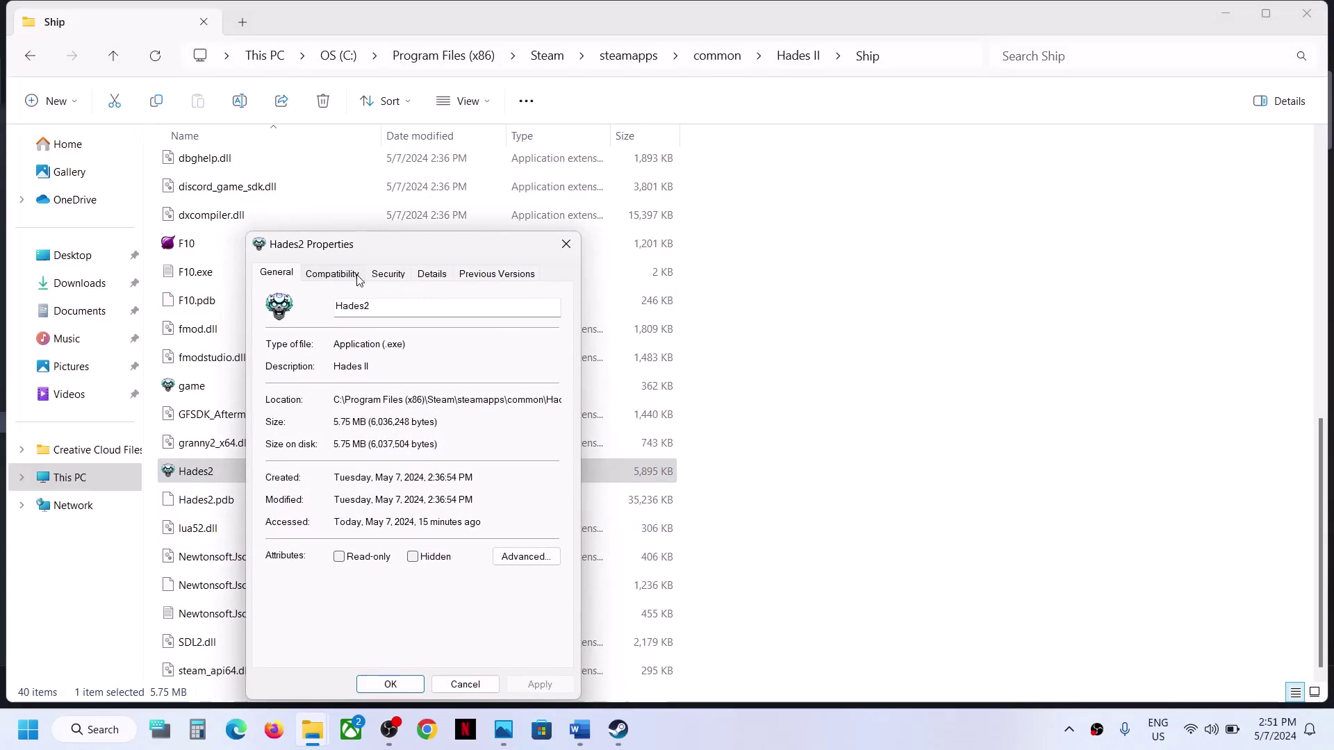
click(333, 273)
click(279, 388)
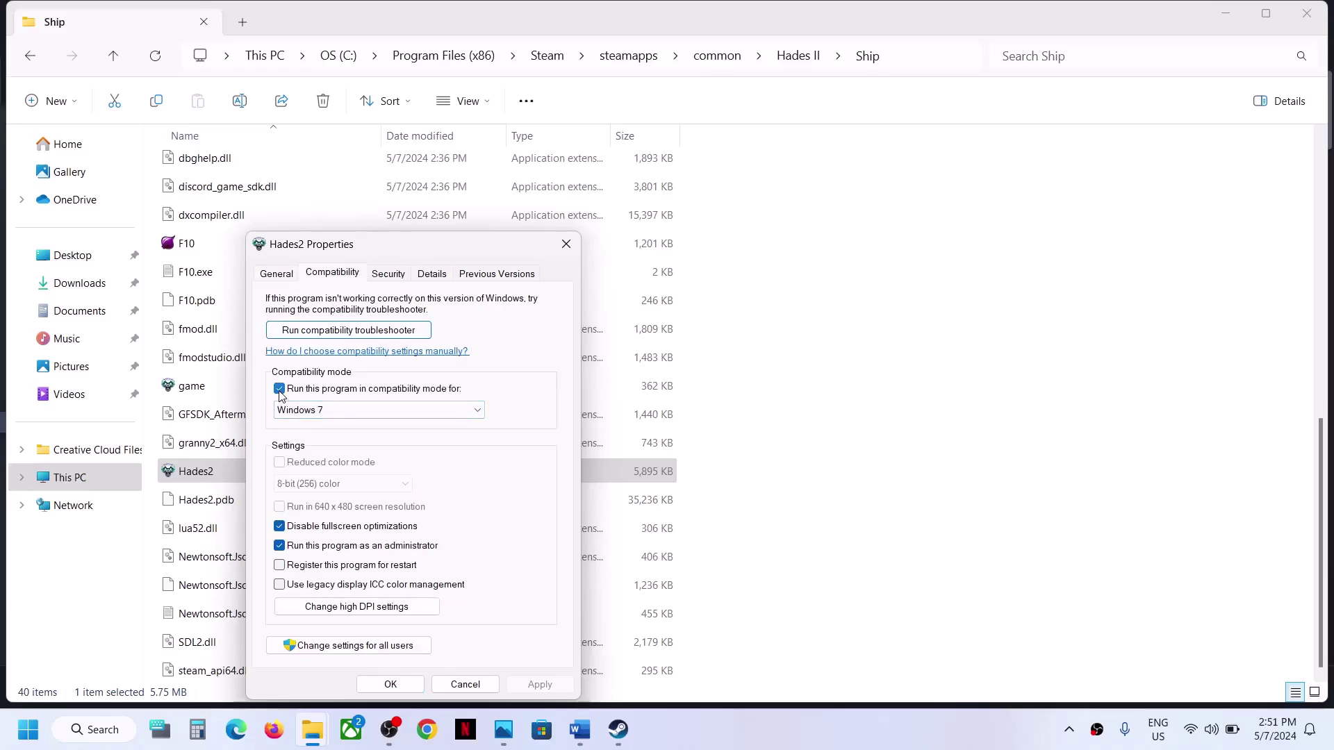
click(279, 545)
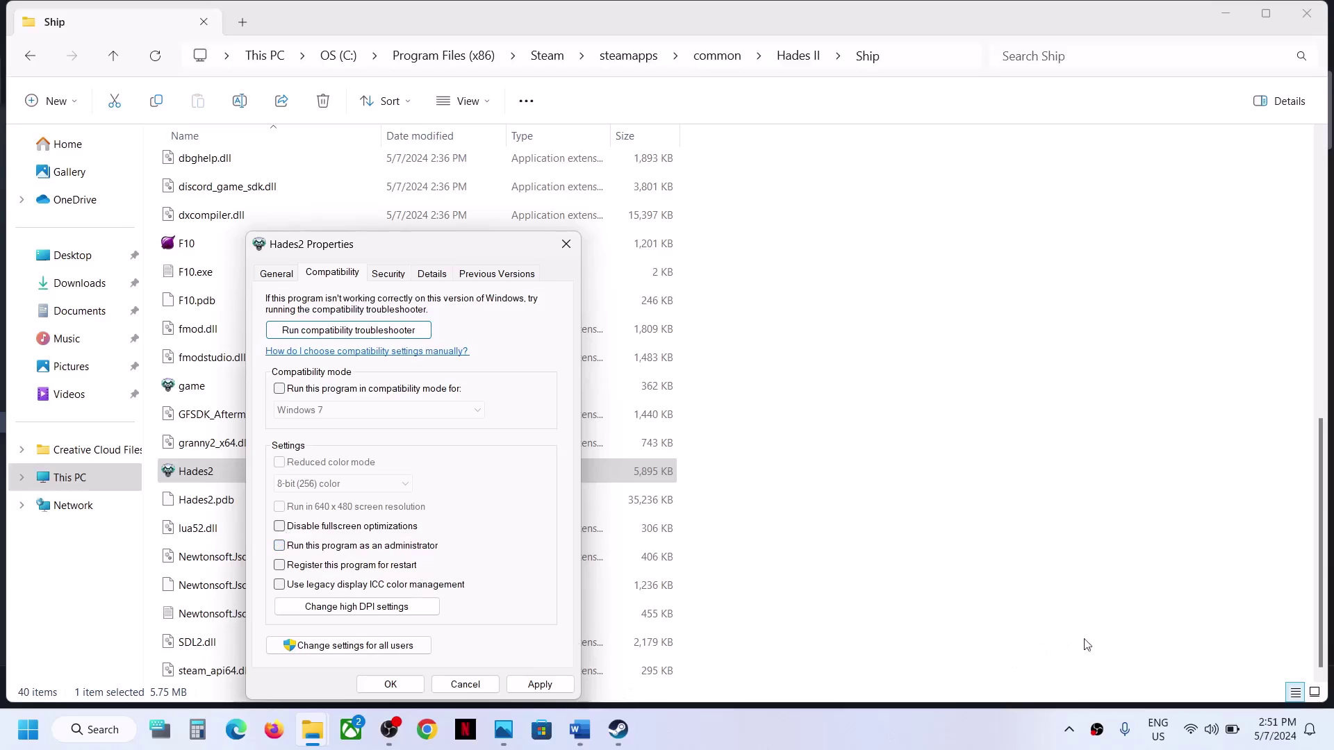
click(539, 684)
click(408, 685)
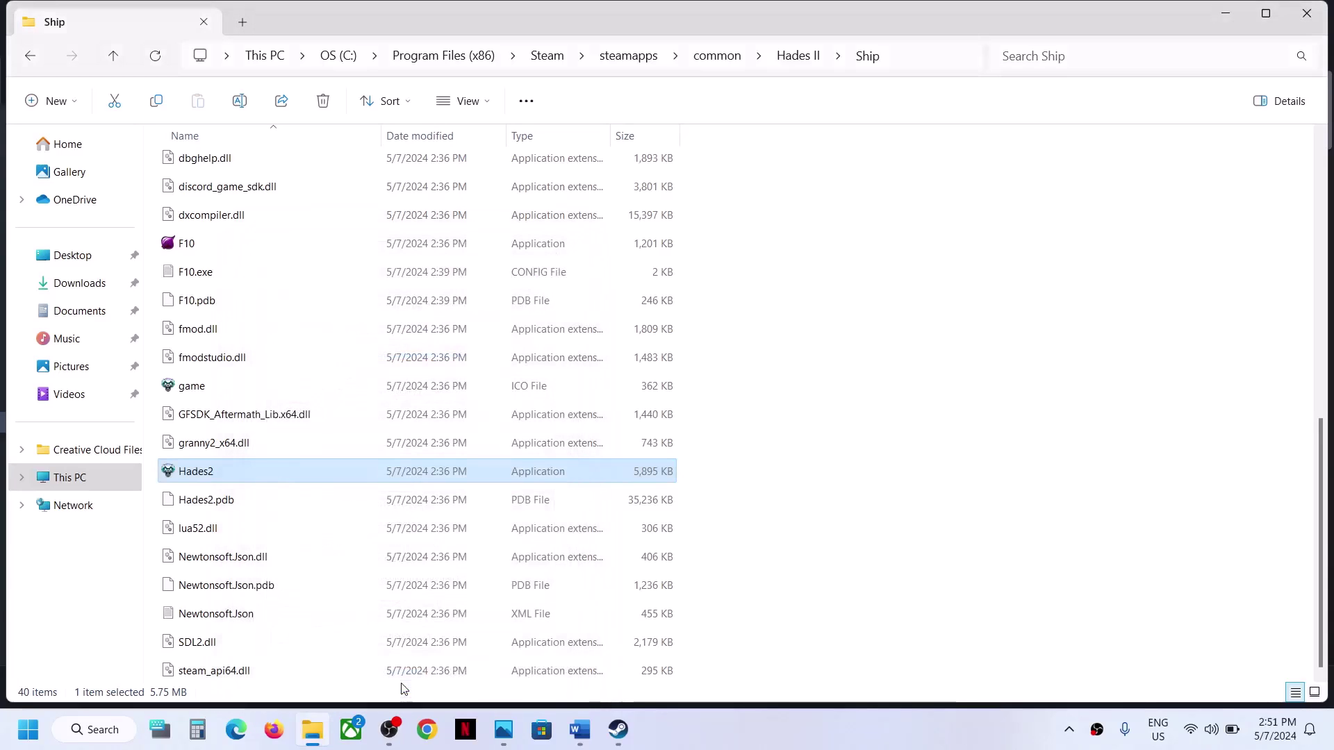
Check the troubleshooting steps after Step 2 in the Word document and return to Hades II in Steam.
click(585, 735)
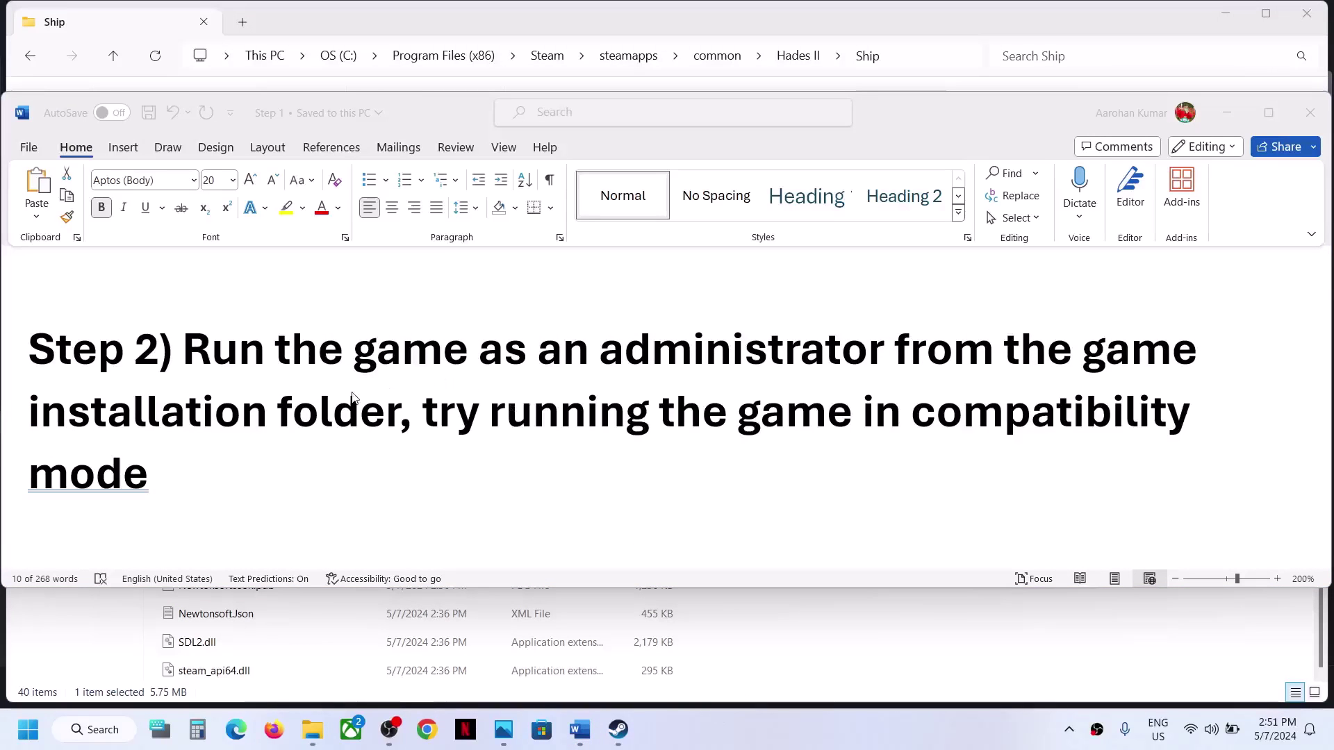
scroll(351, 401, down, 4)
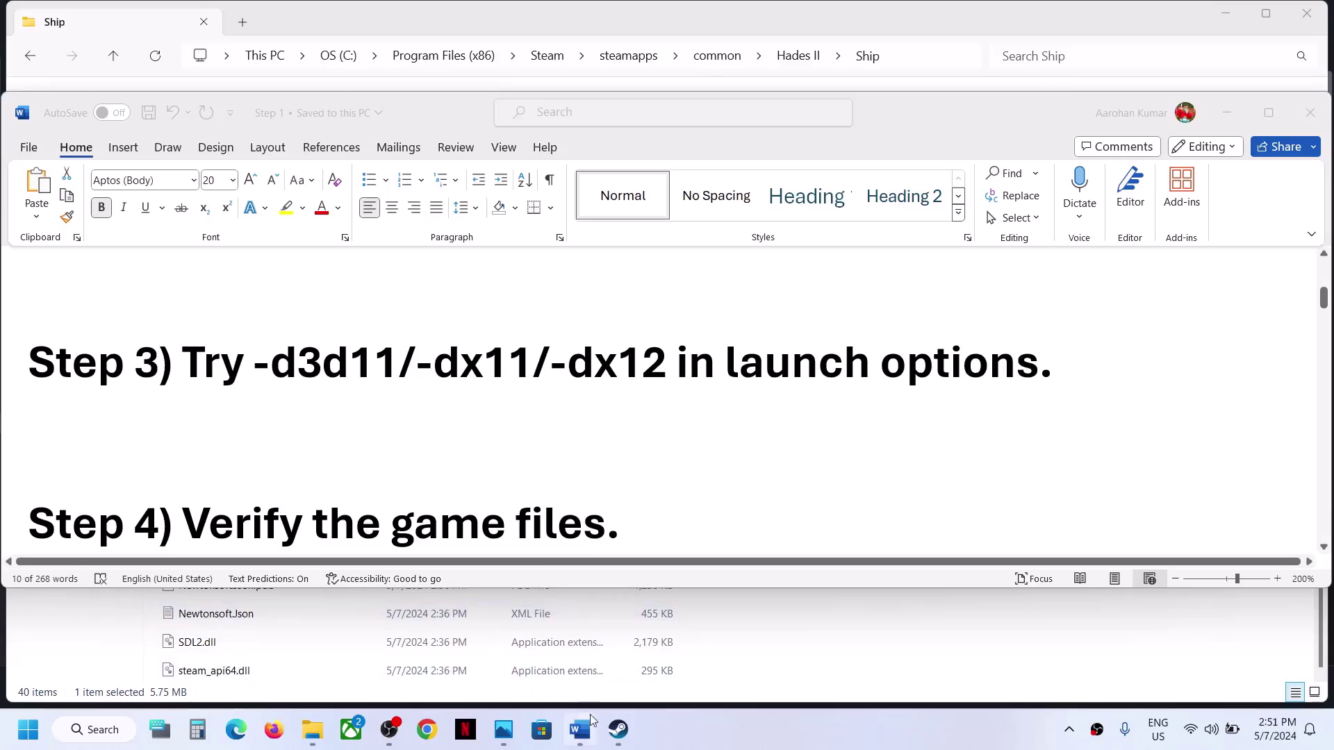
click(617, 729)
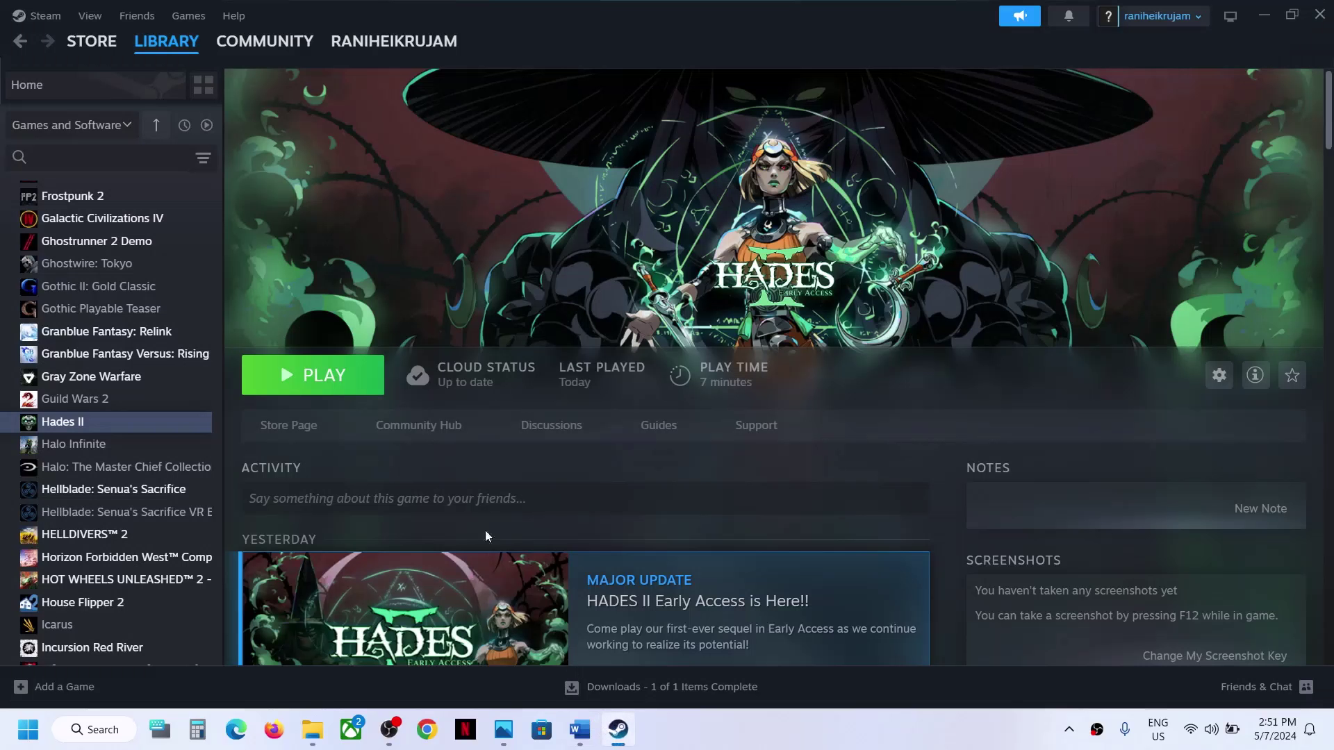
Set the launch options of Hades II to -d3d11 in its Steam properties and close them.
right_click(125, 424)
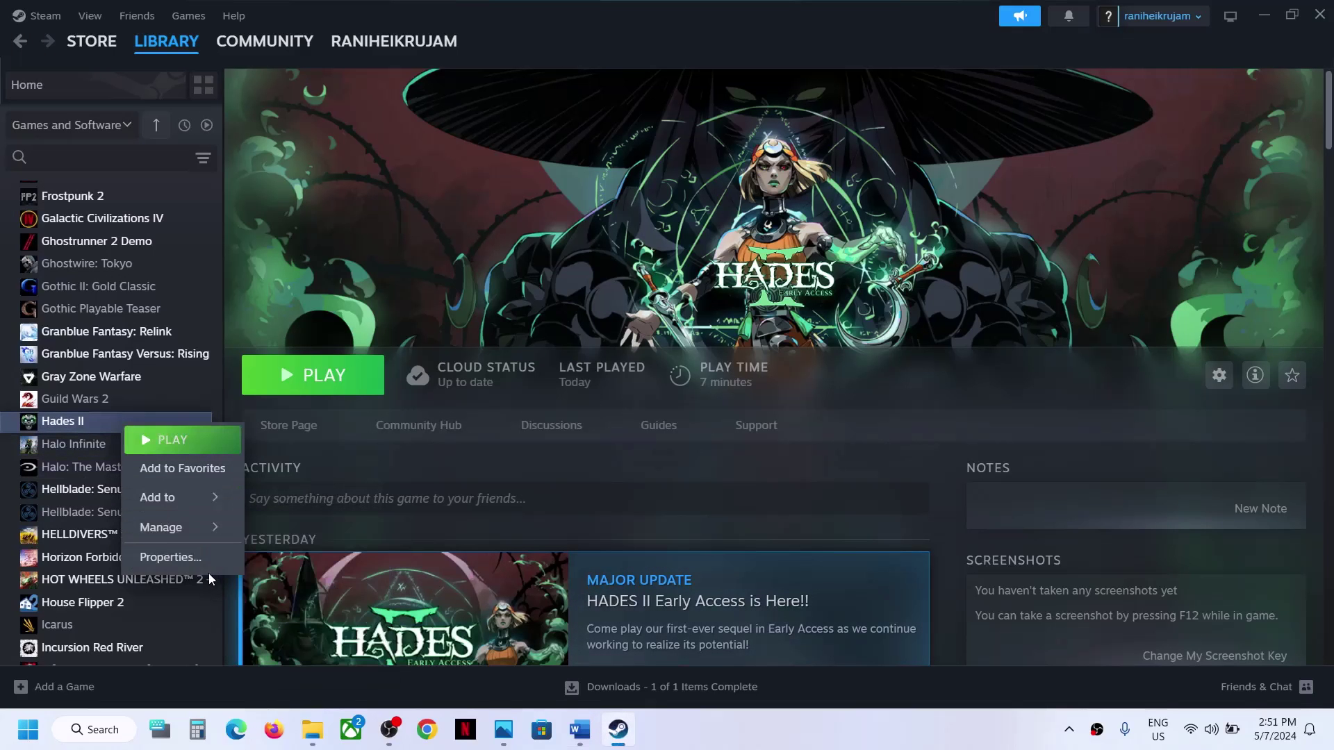
click(207, 562)
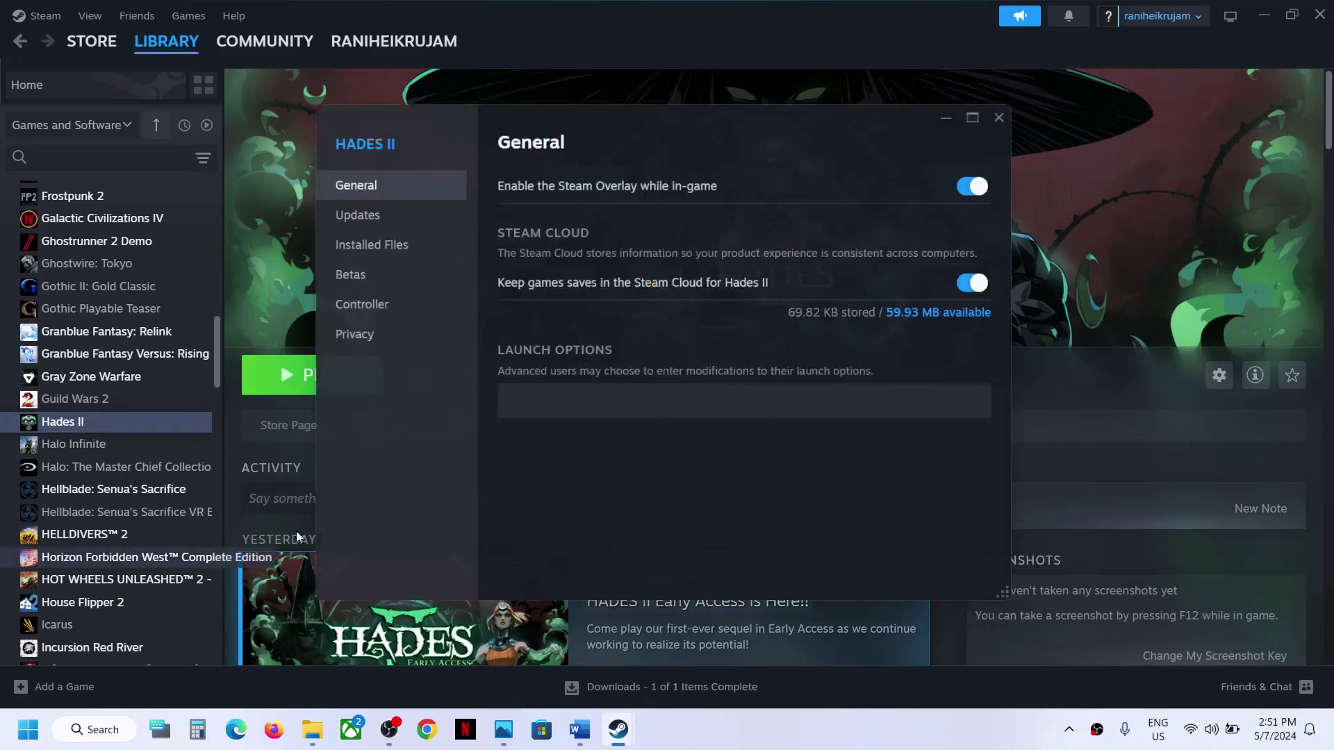
click(534, 404)
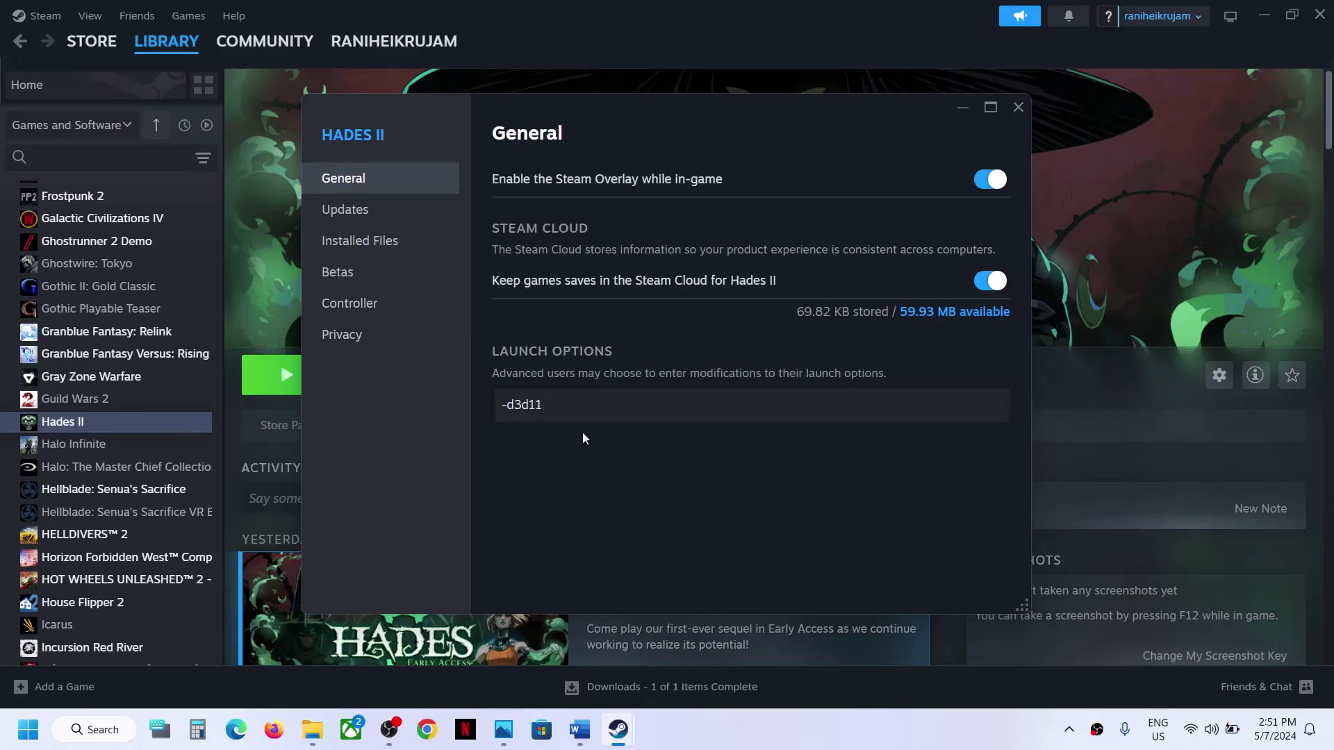
click(1019, 107)
Replace the Hades II launch options with -dx11 and close the game's properties.
right_click(98, 425)
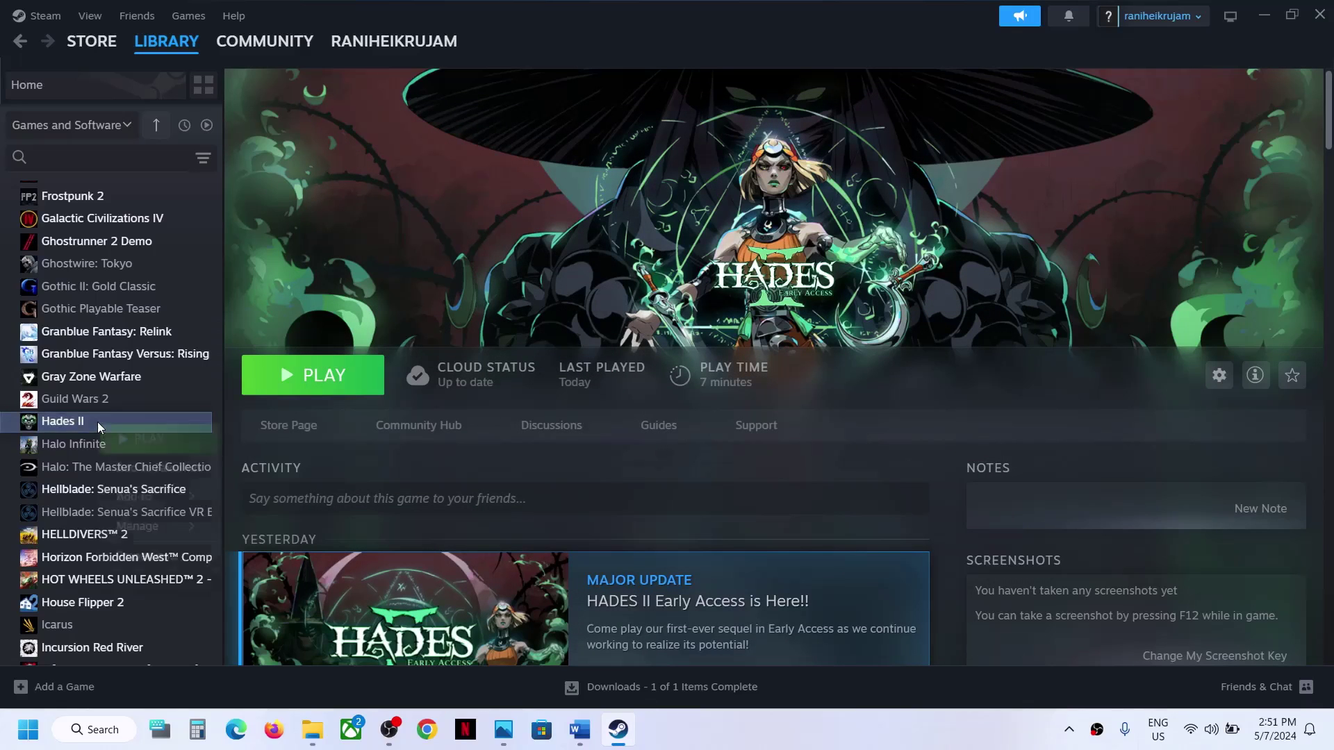
click(157, 564)
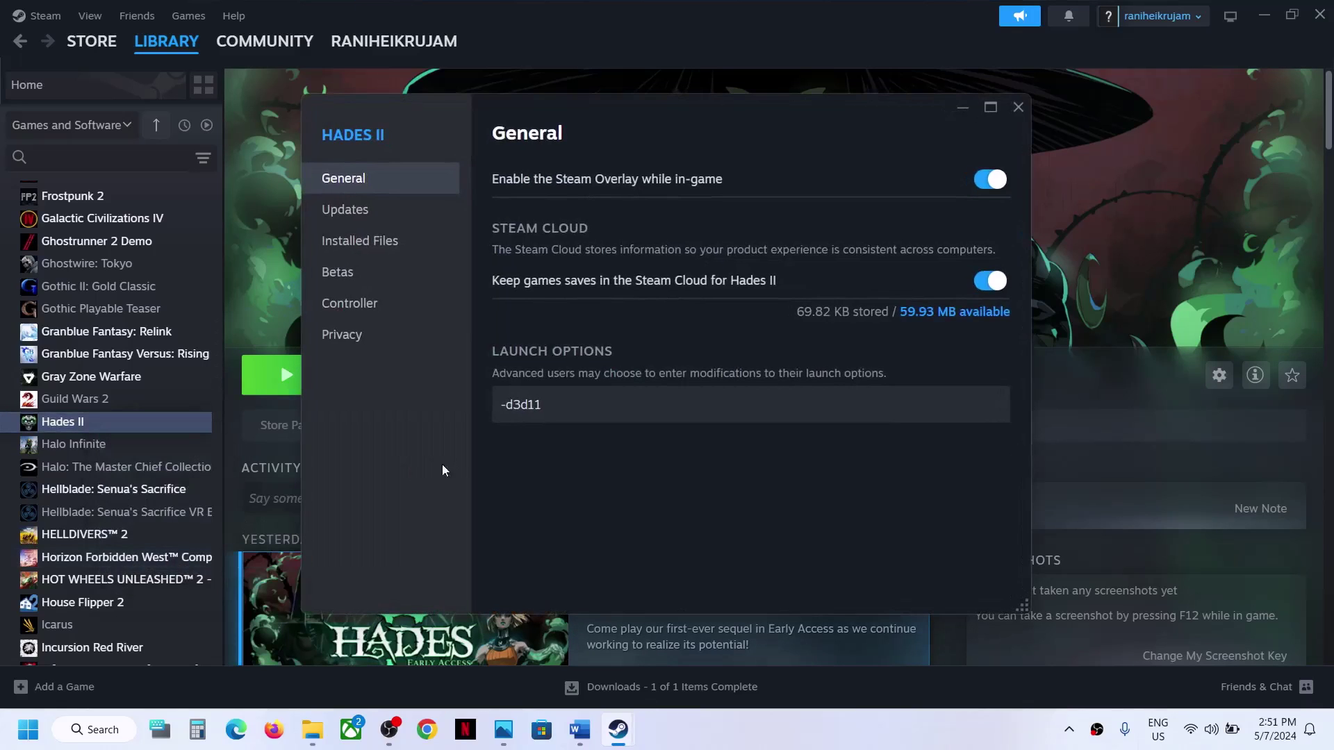
click(548, 405)
key(ctrl+a)
key(BackSpace)
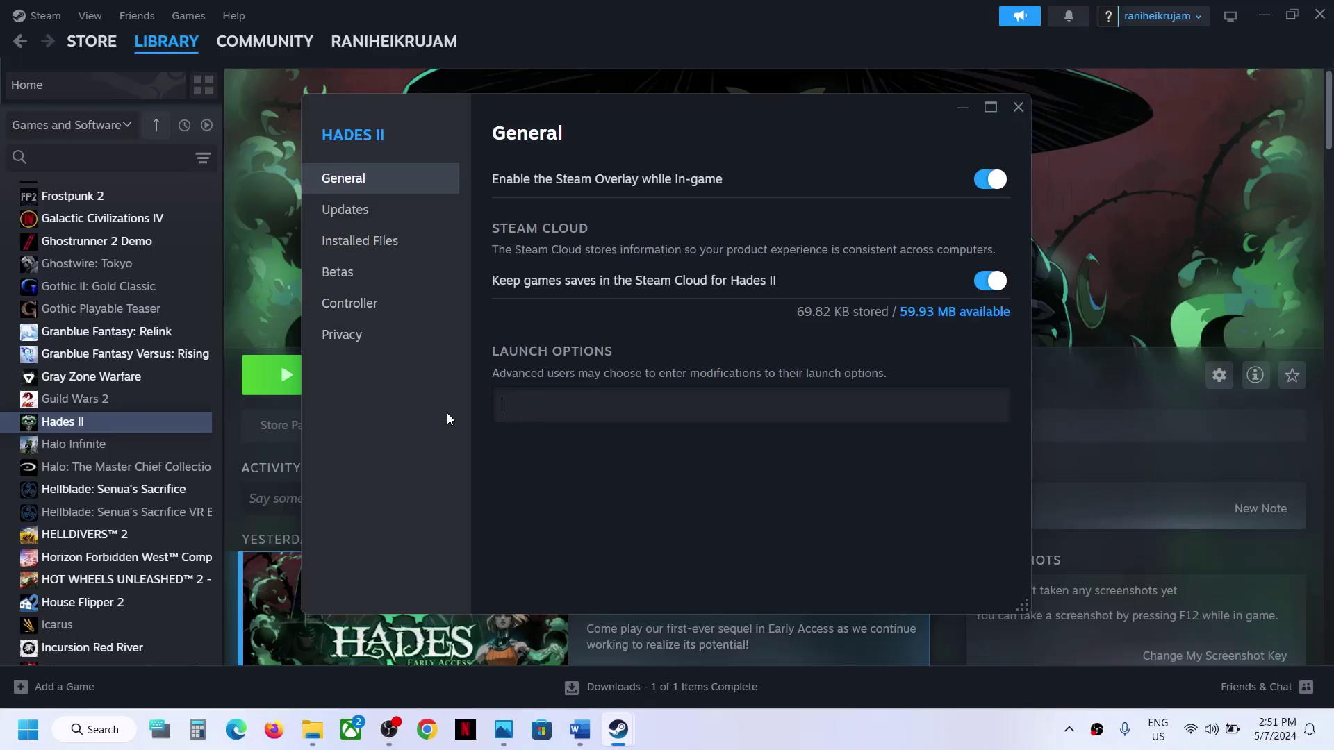
text(-dx11)
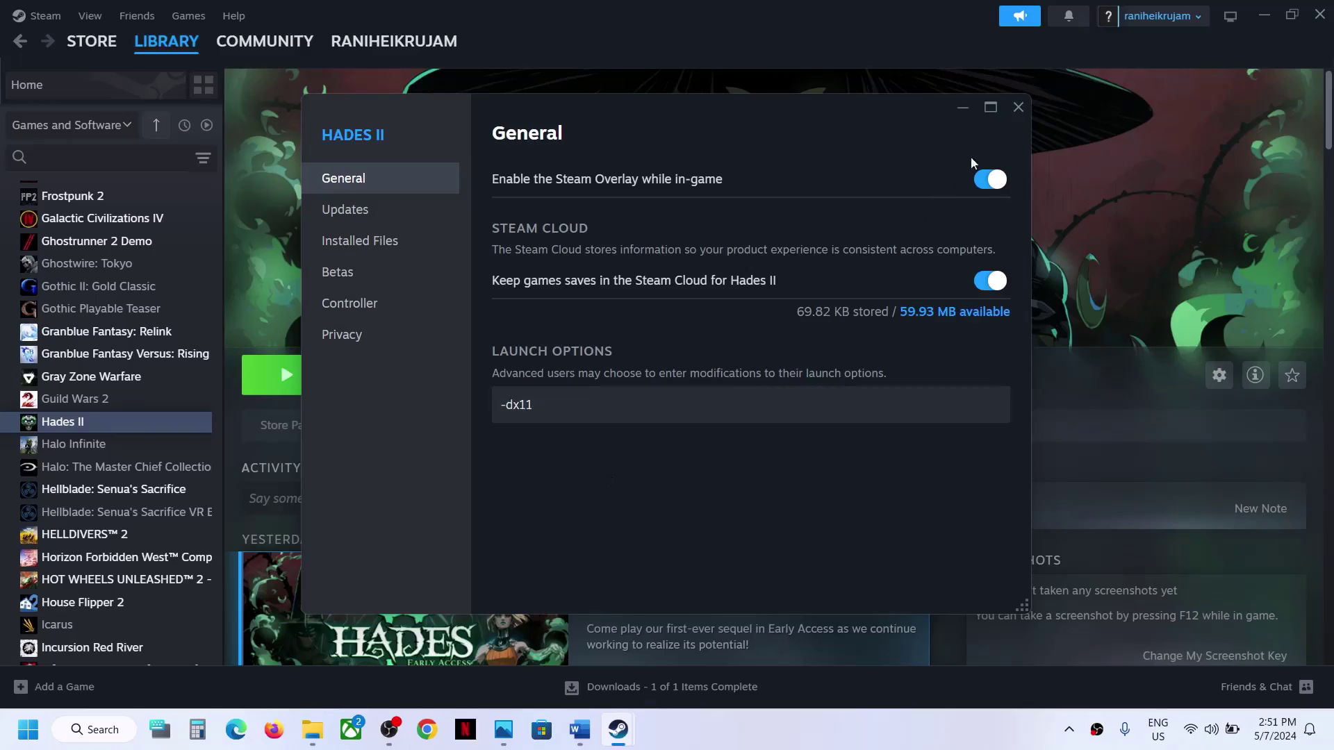
click(1028, 116)
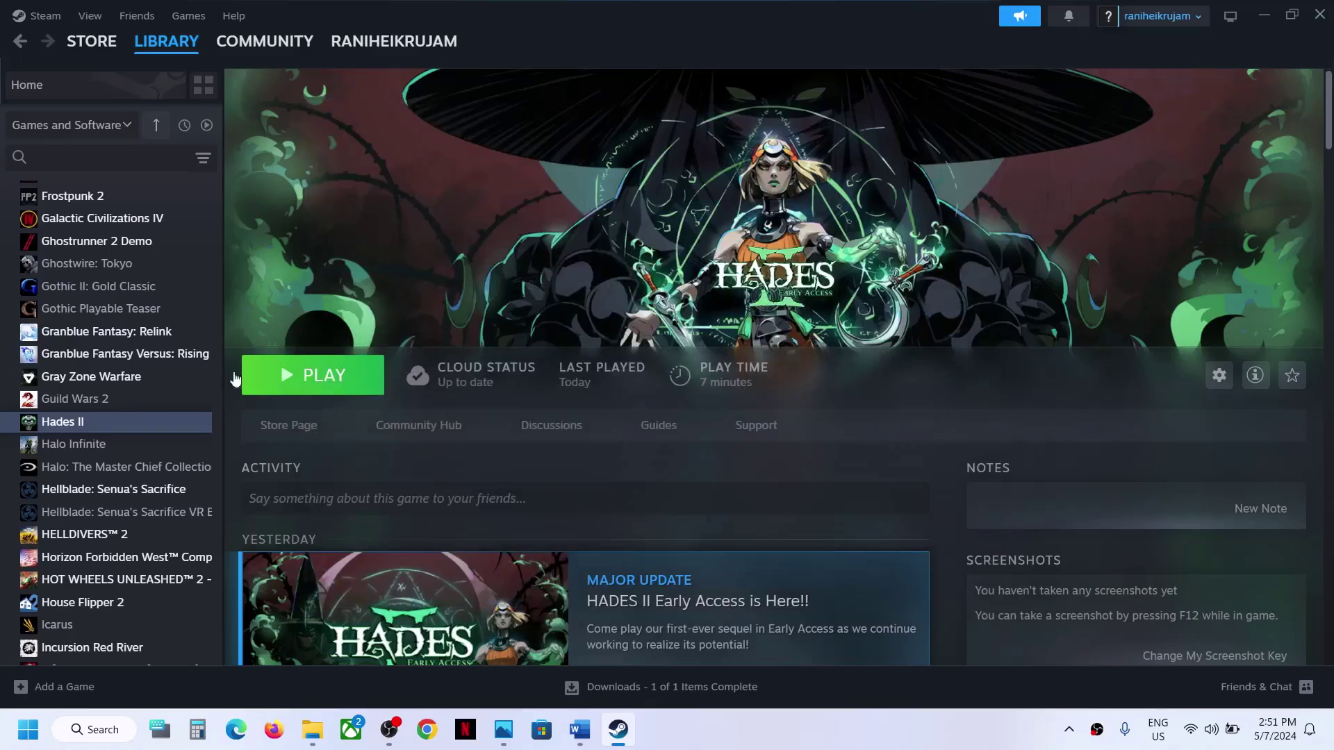
Change the Hades II launch options to -dx12 and close the game's properties.
right_click(115, 429)
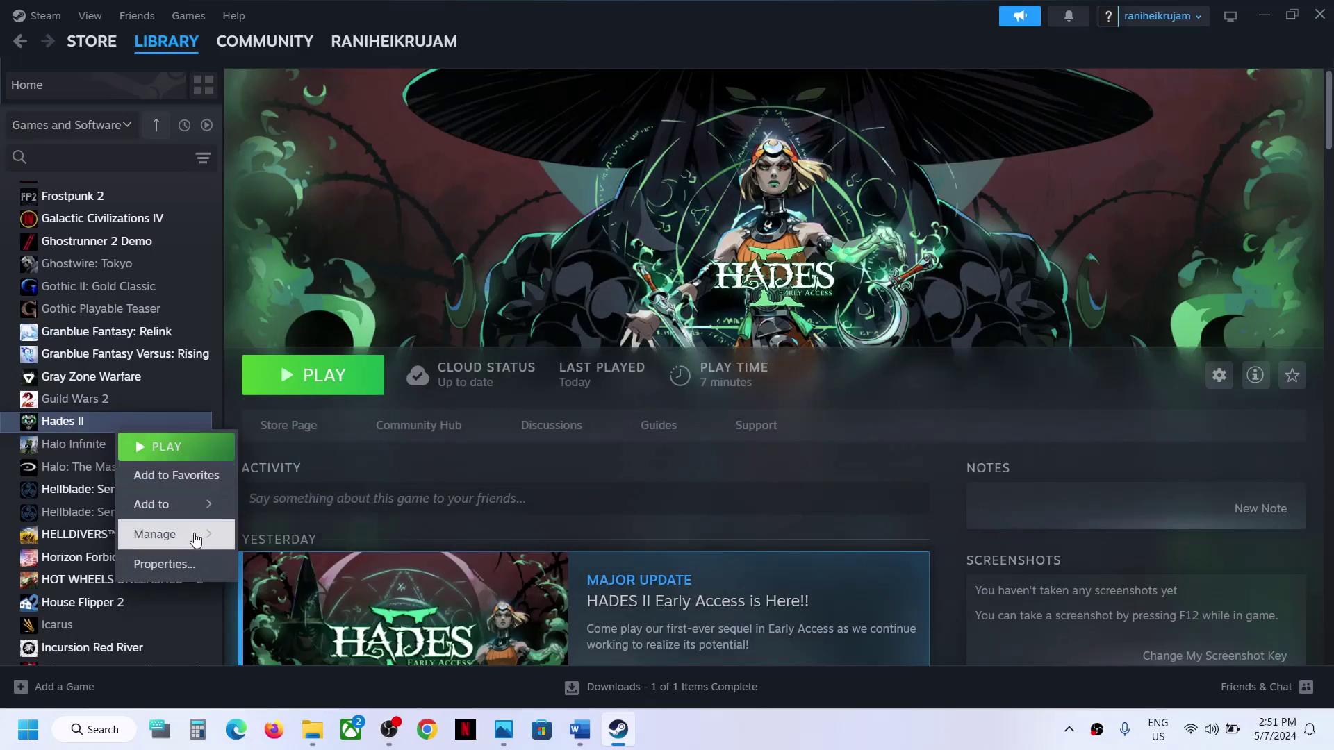
click(186, 562)
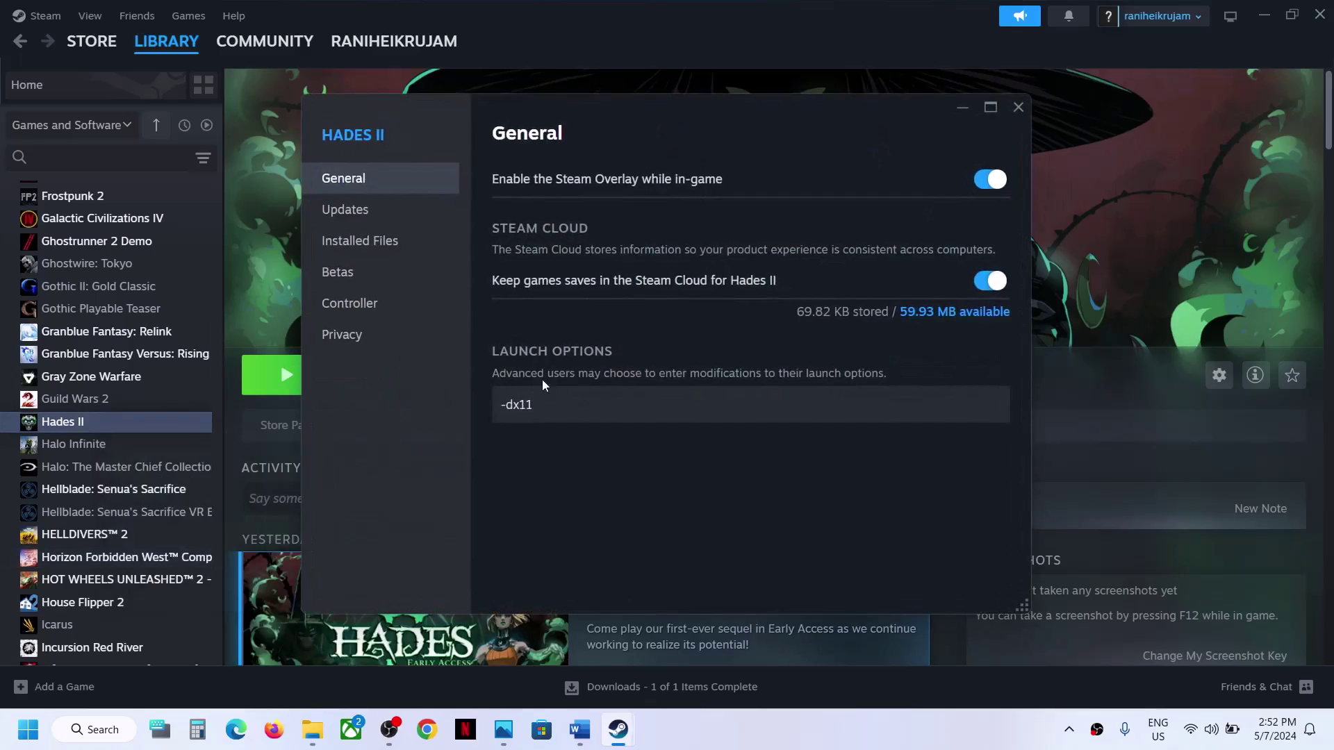
drag(548, 405, 444, 393)
text(-dx12)
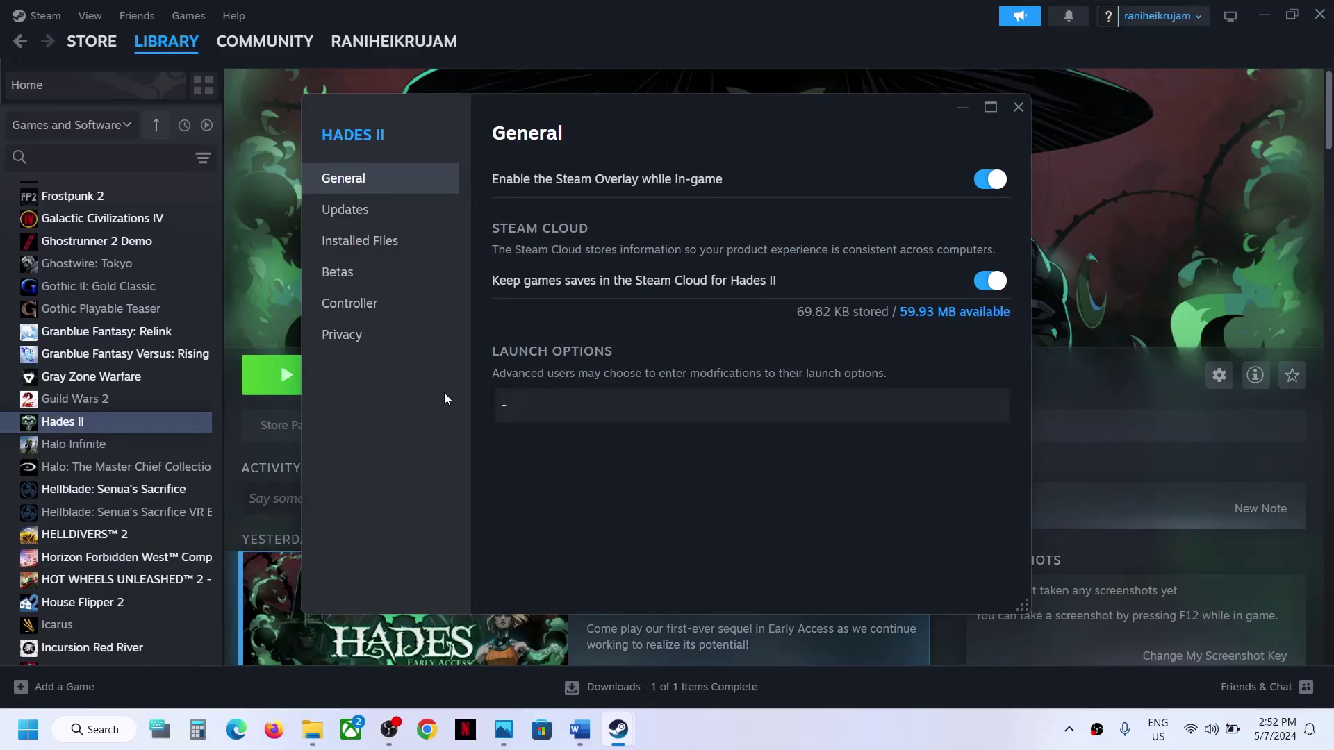
click(602, 489)
click(1020, 107)
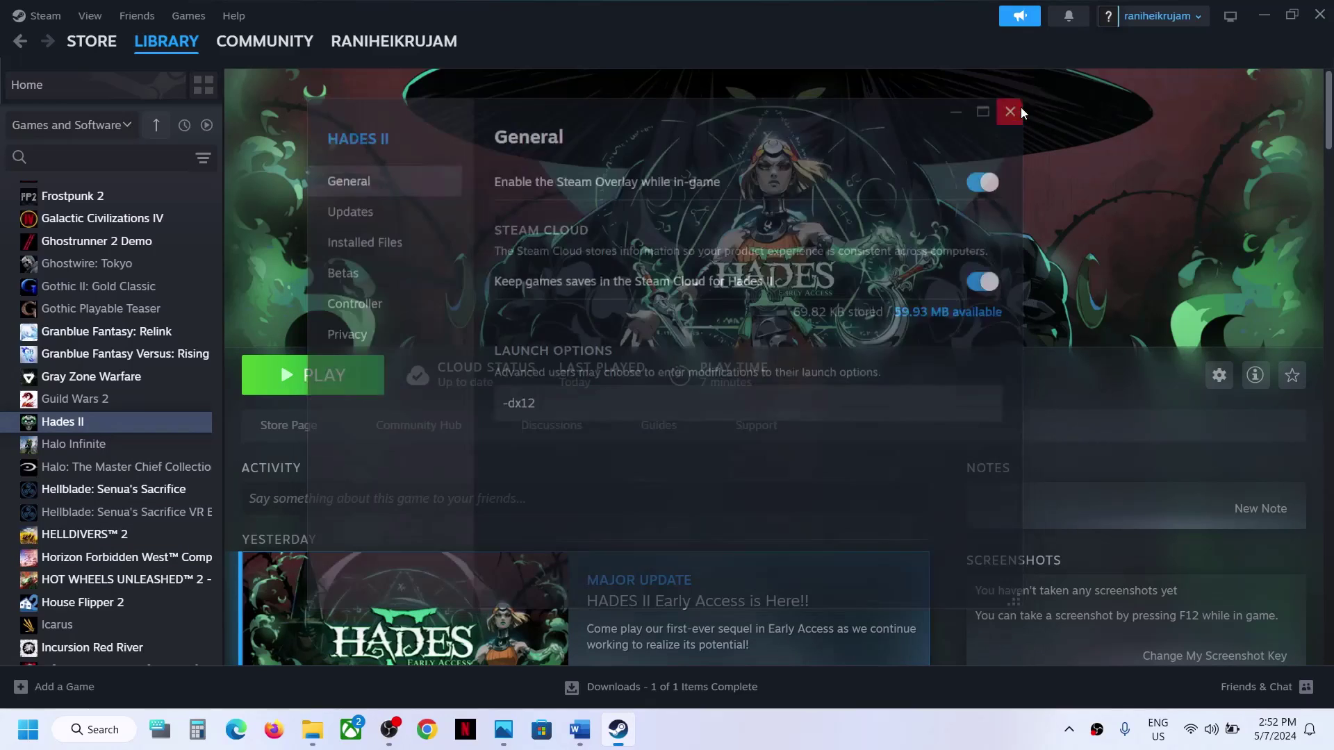
Clear the launch options of Hades II completely and close the game's properties.
right_click(51, 419)
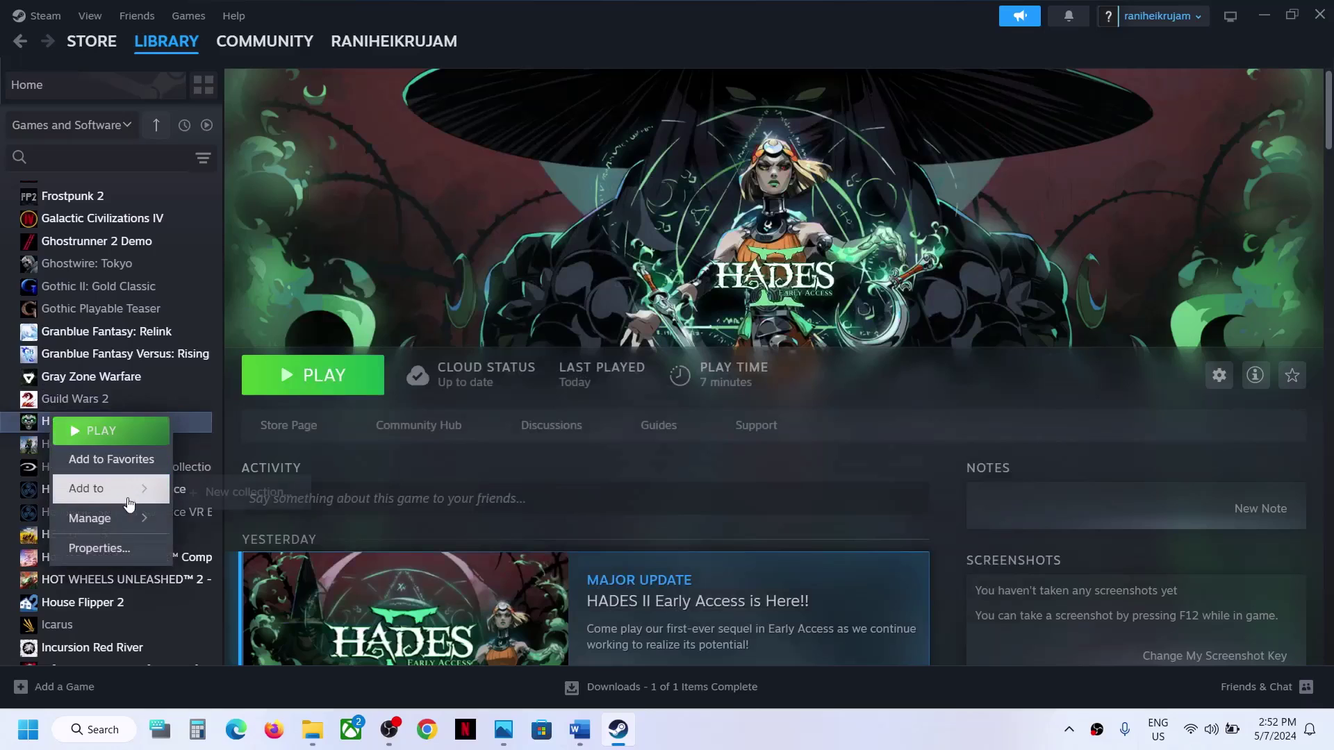
click(94, 546)
click(589, 391)
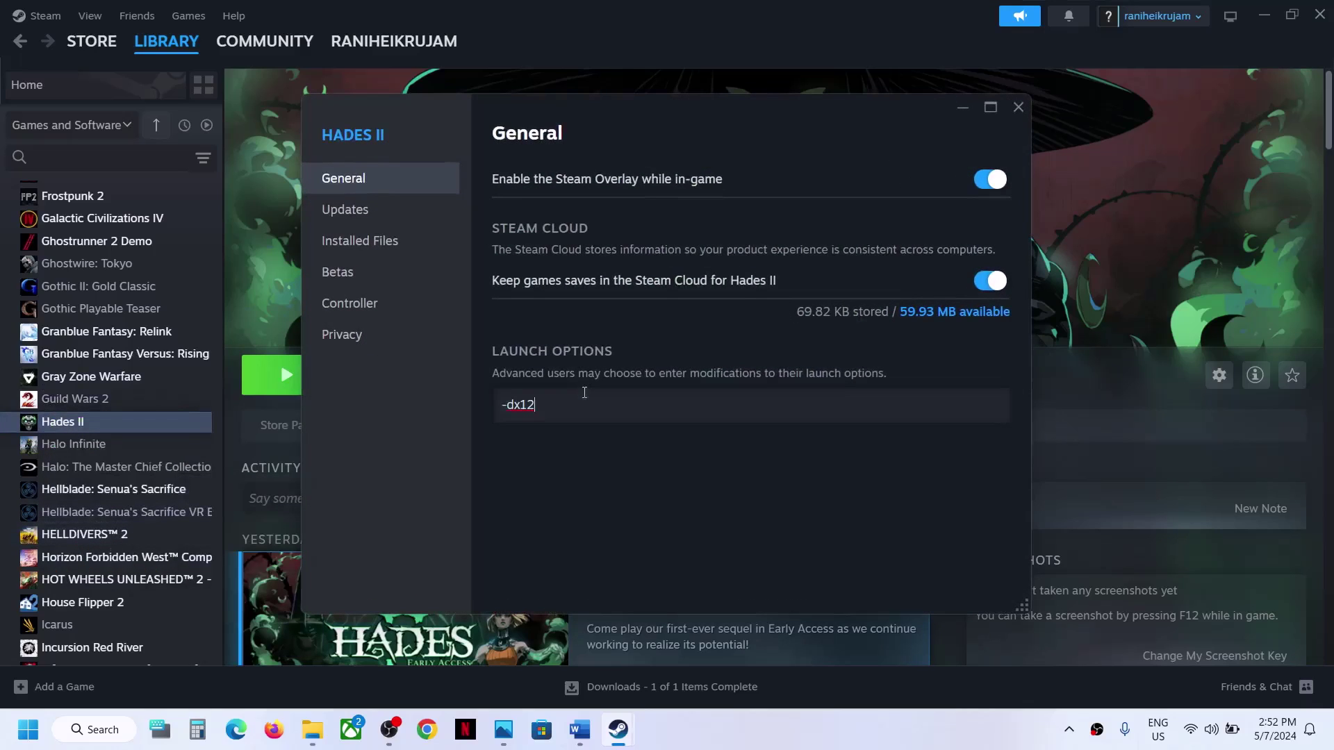
key(ctrl+a)
key(BackSpace)
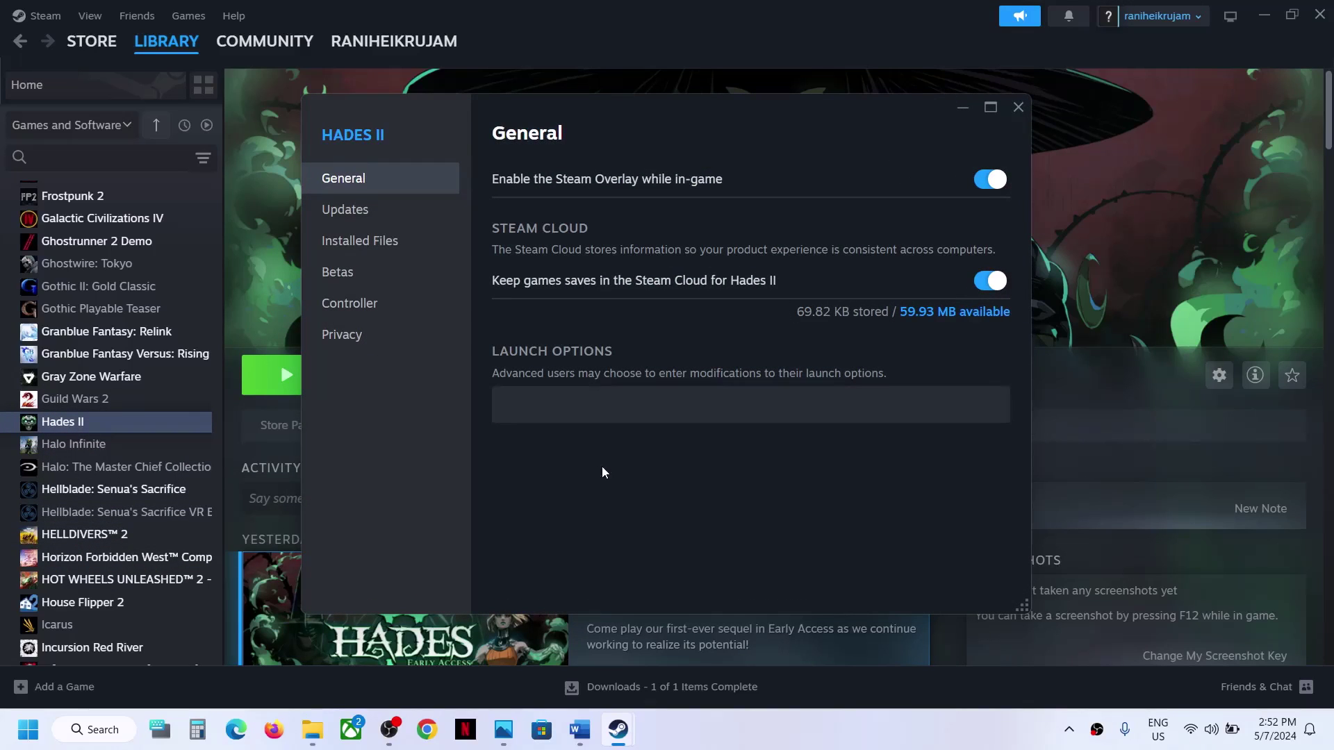
click(1019, 108)
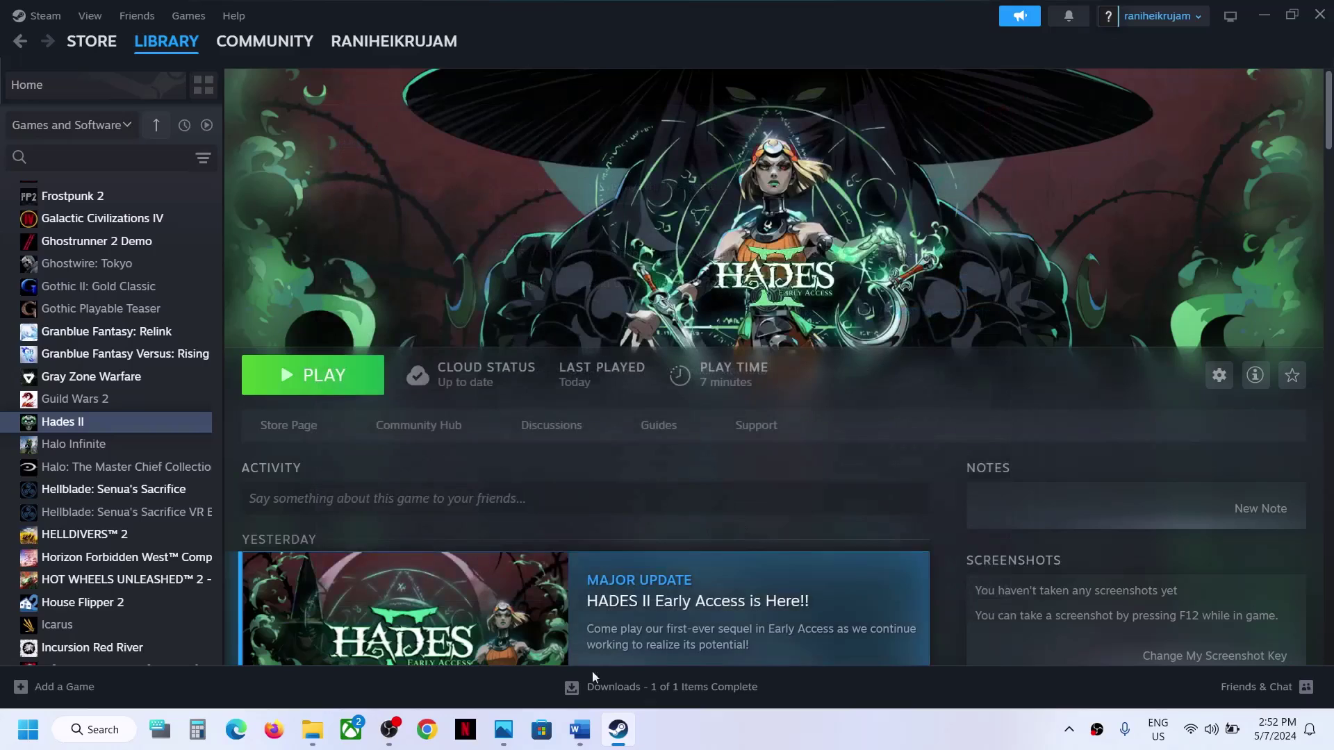
Read the troubleshooting step after Step 3 in the Word document and return to Steam.
click(566, 735)
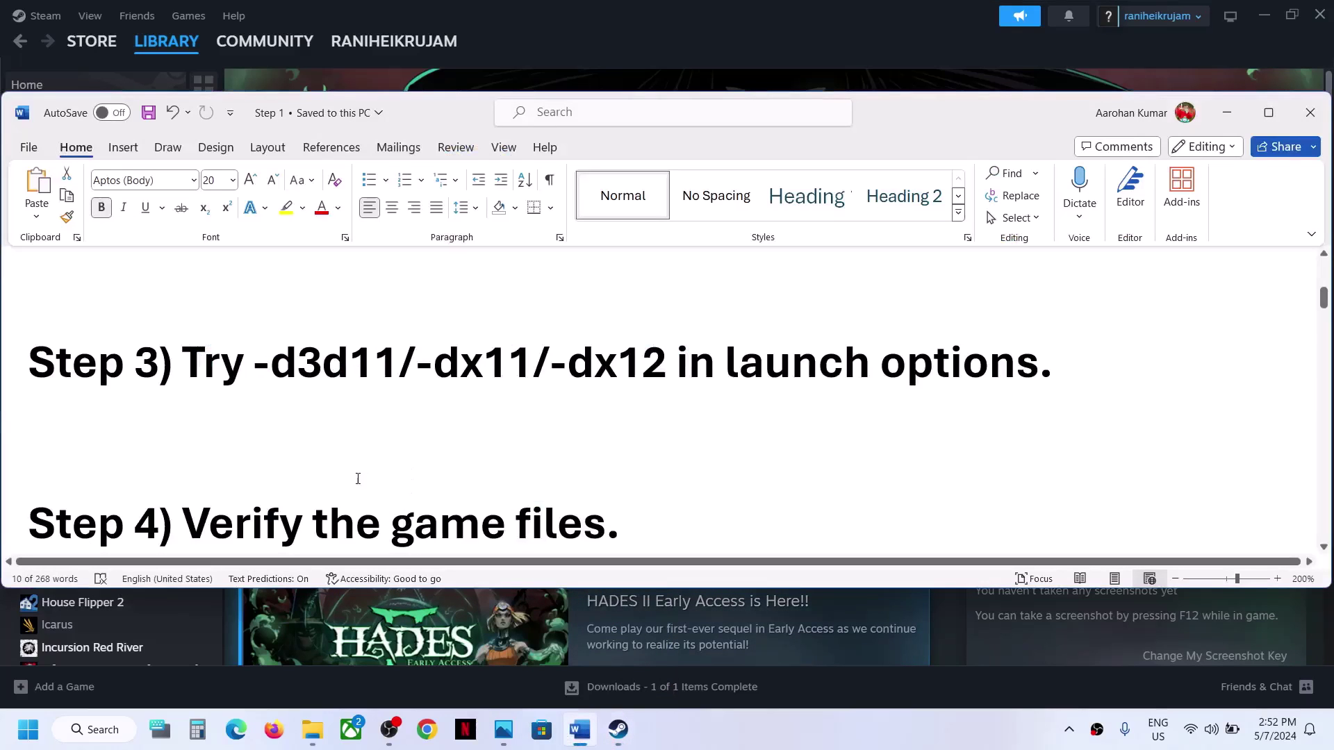
scroll(378, 472, down, 2)
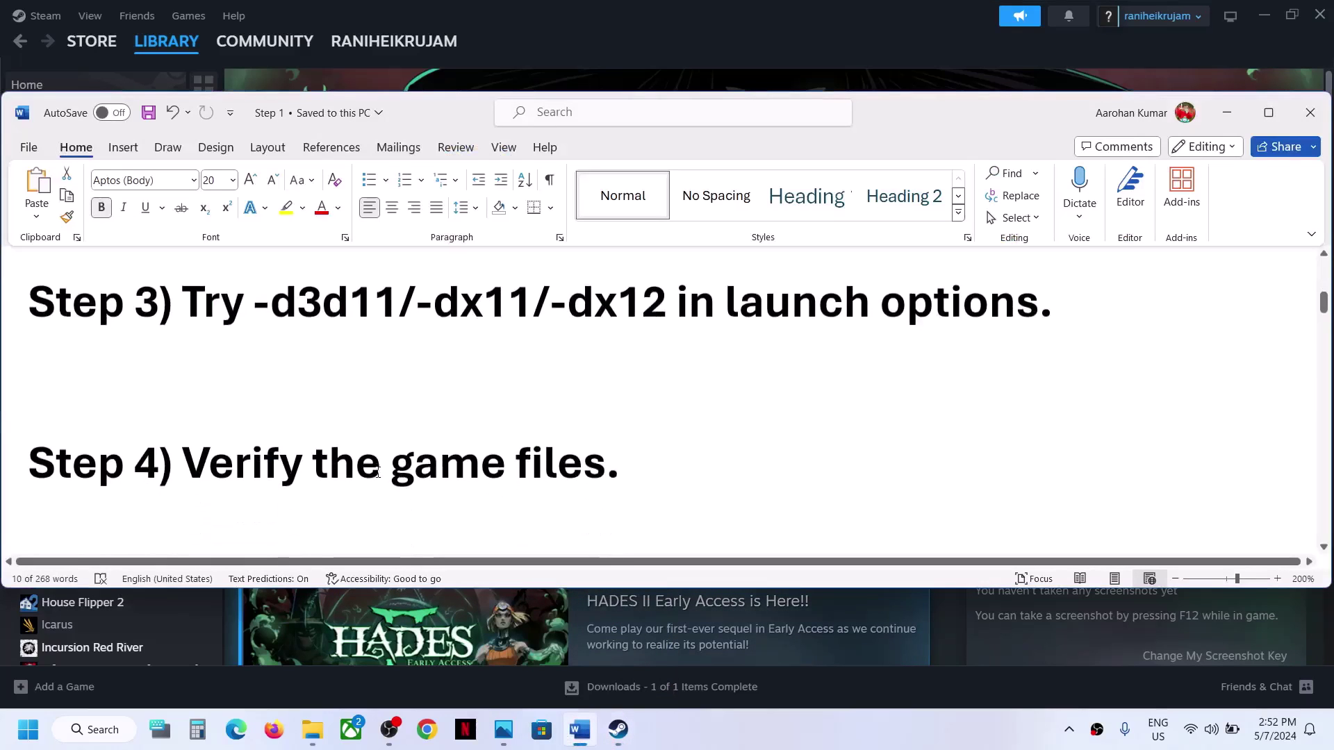
click(502, 44)
Verify the integrity of the installed Hades II game files from its properties, and close the properties.
right_click(53, 427)
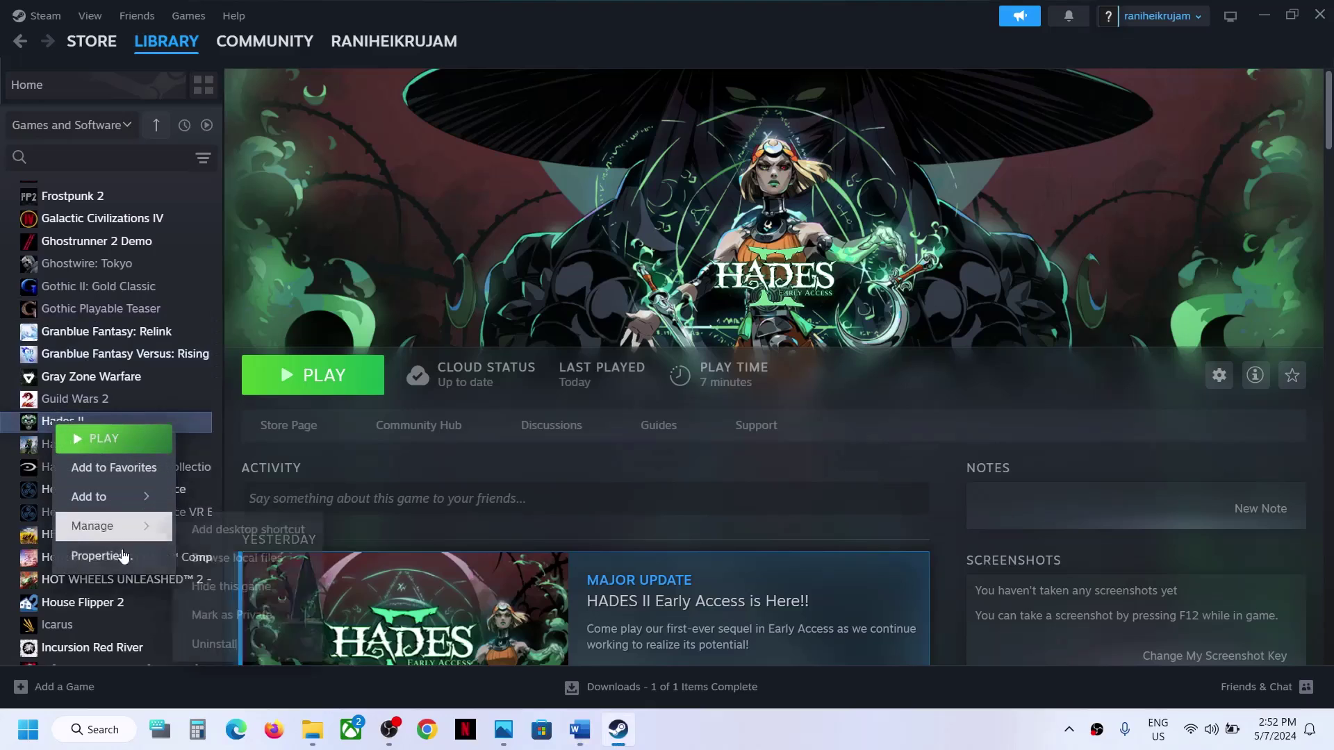
click(114, 555)
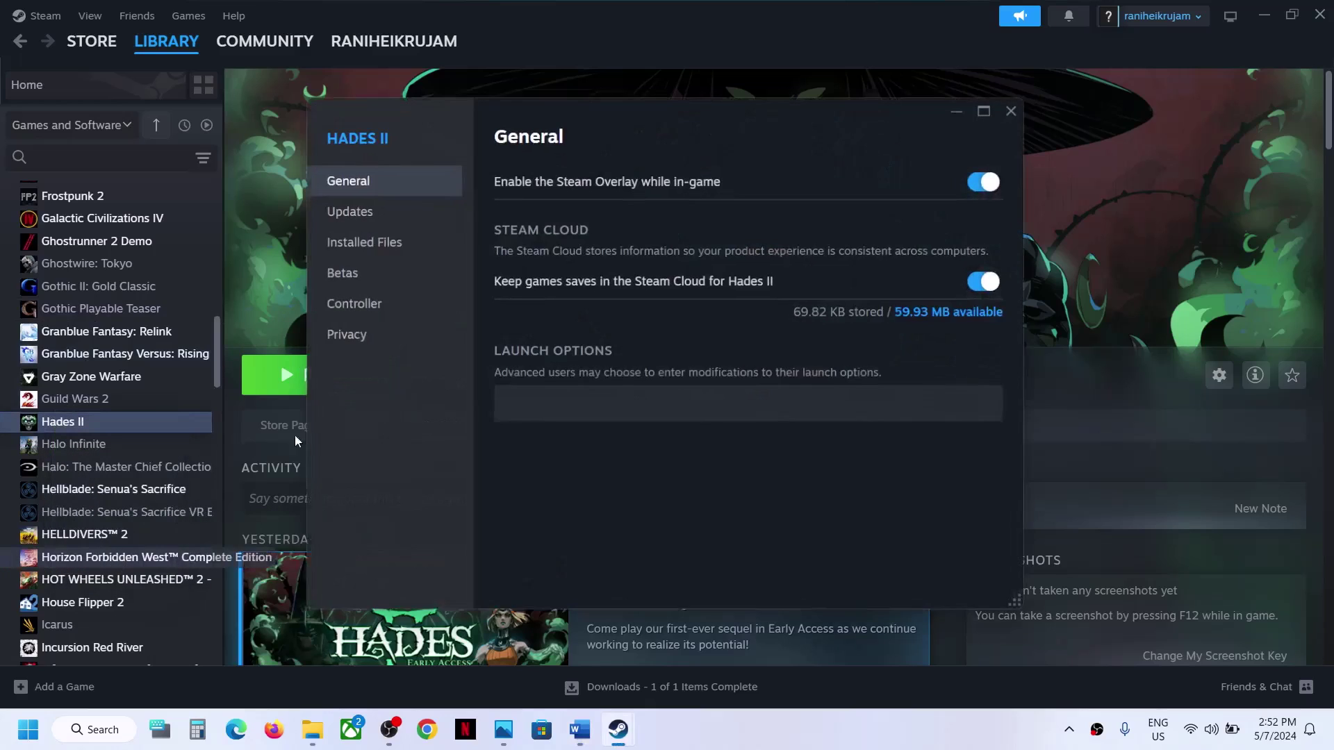
click(381, 250)
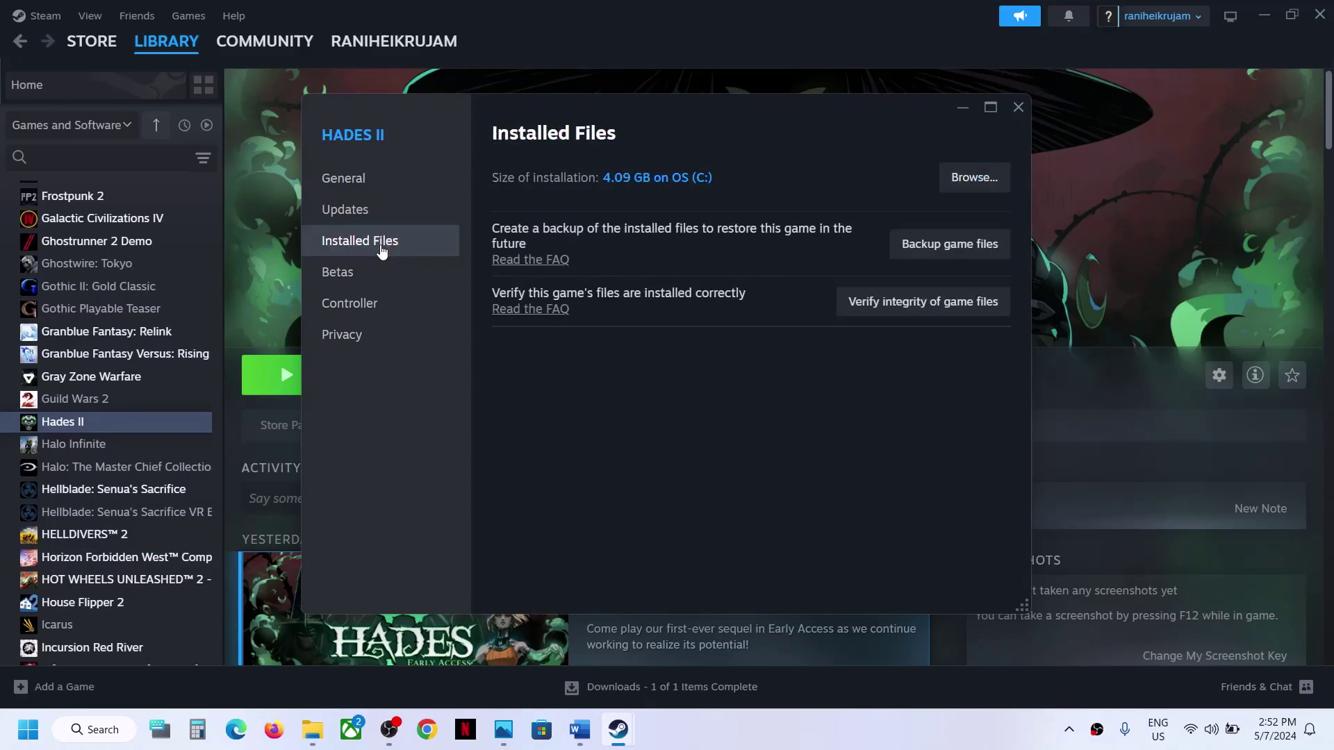
click(922, 311)
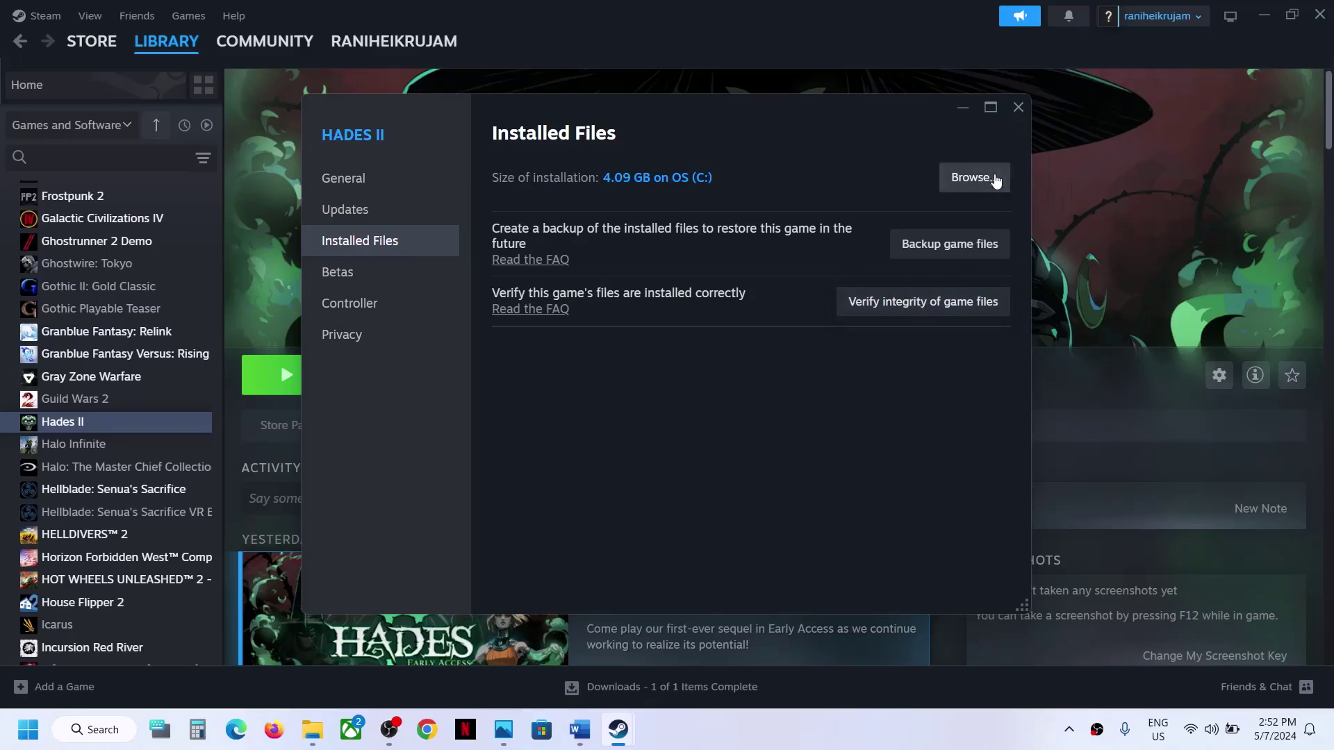
click(1017, 107)
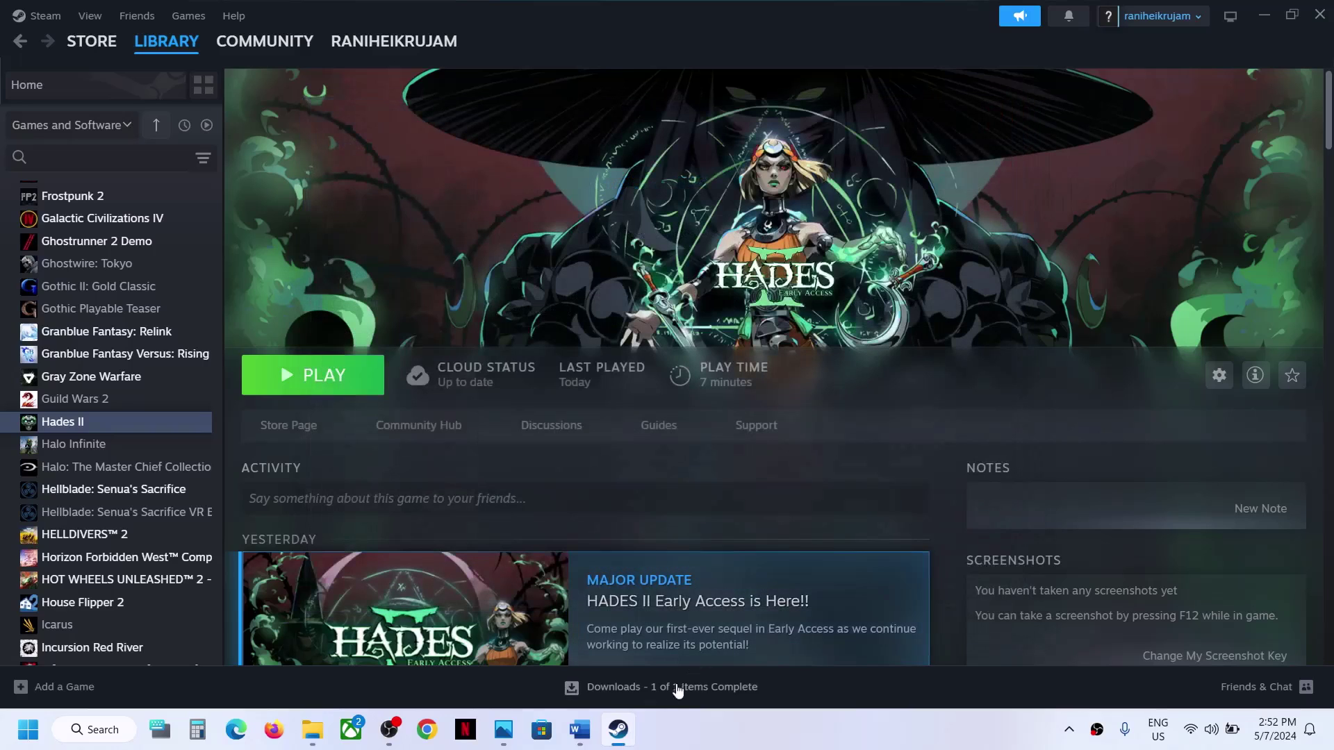
Read Step 5 in the Word document, highlighting its antivirus and Windows Security instruction, and minimize the document.
click(580, 730)
scroll(485, 516, down, 3)
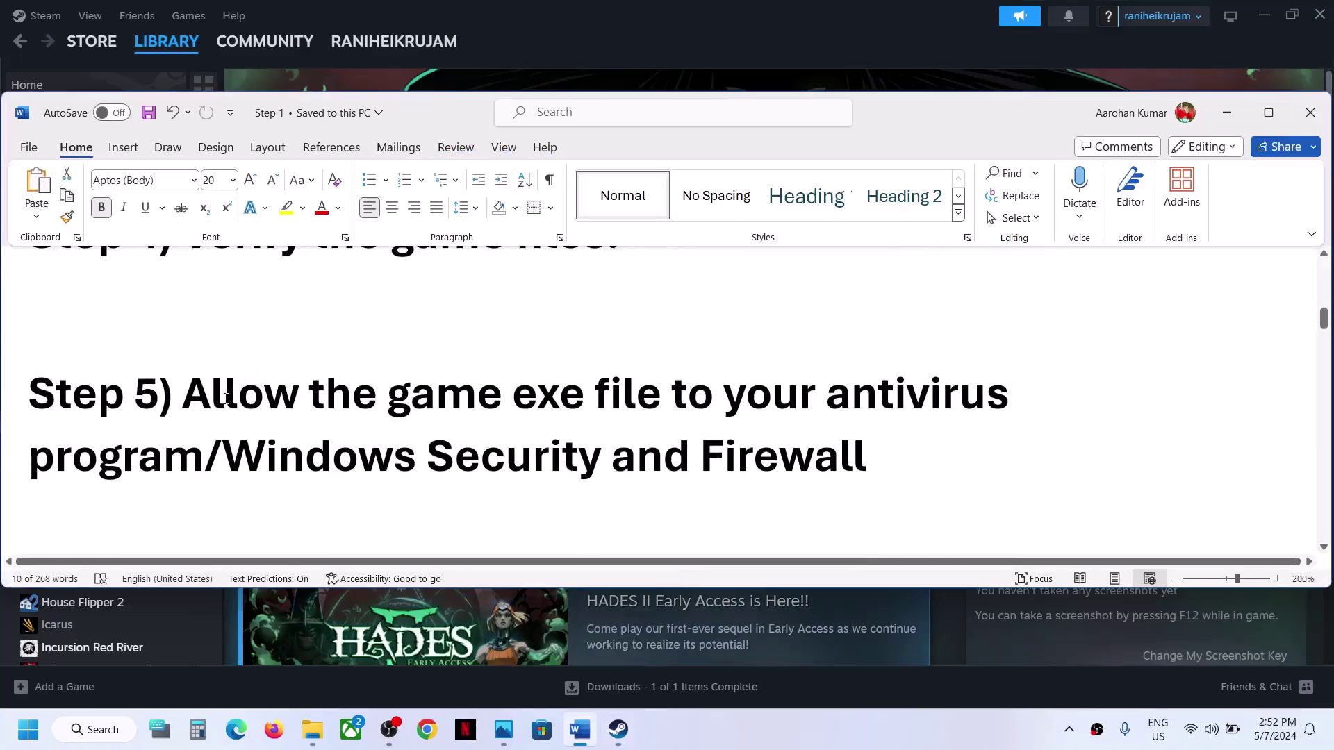
drag(227, 398, 608, 459)
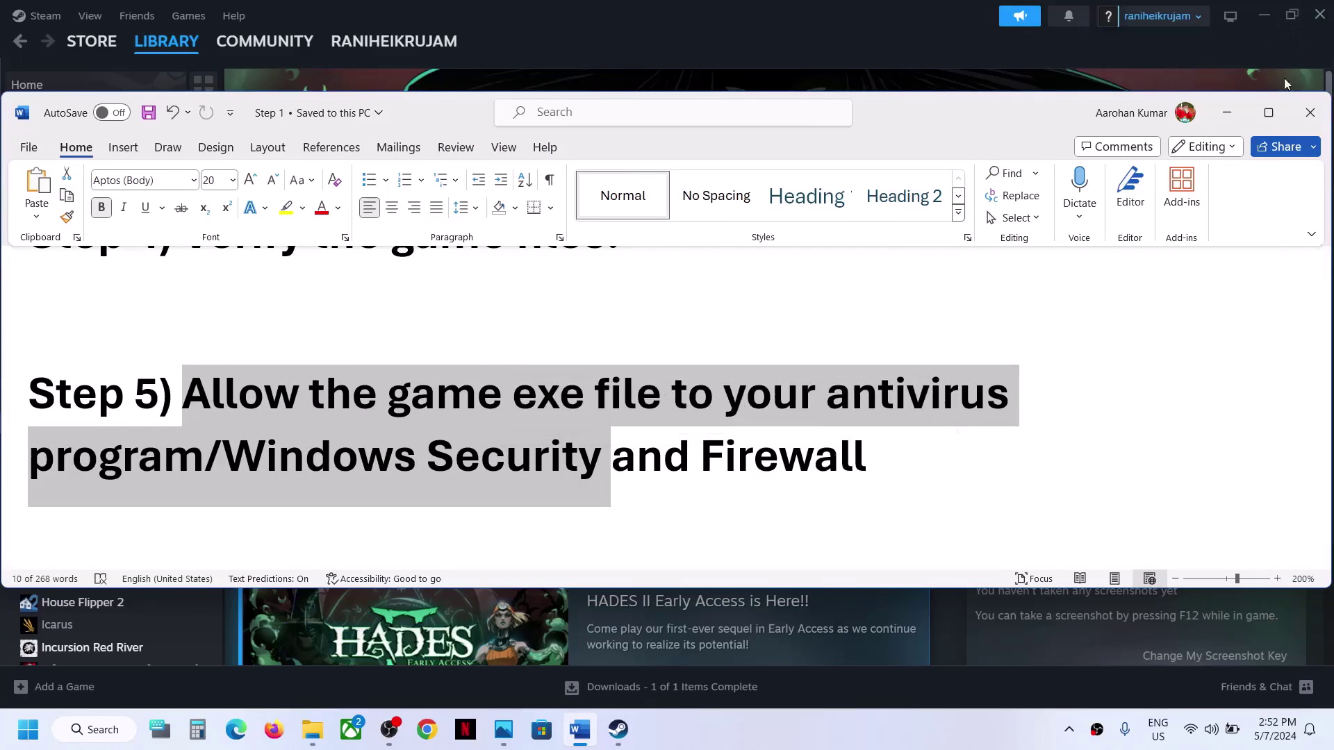
click(1235, 110)
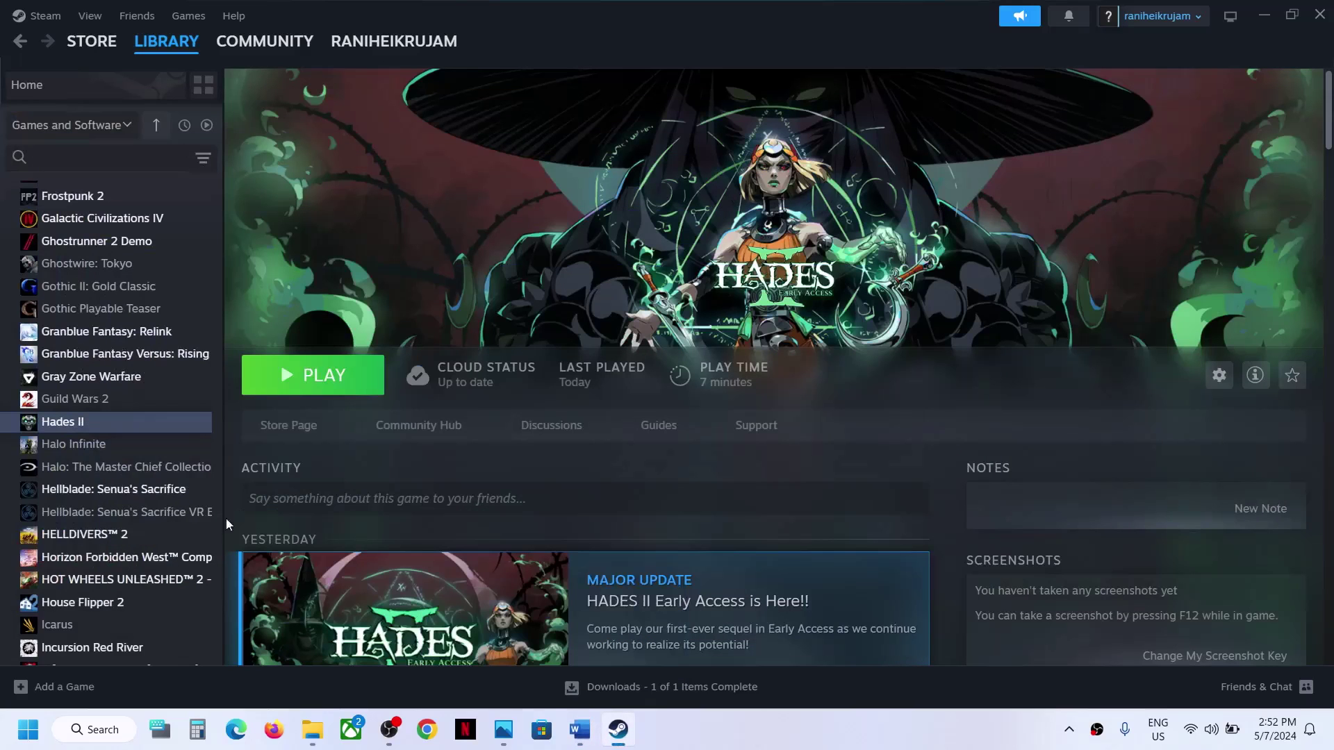
Open Virus & threat protection in Windows Security through the Privacy & security settings of Windows.
click(21, 739)
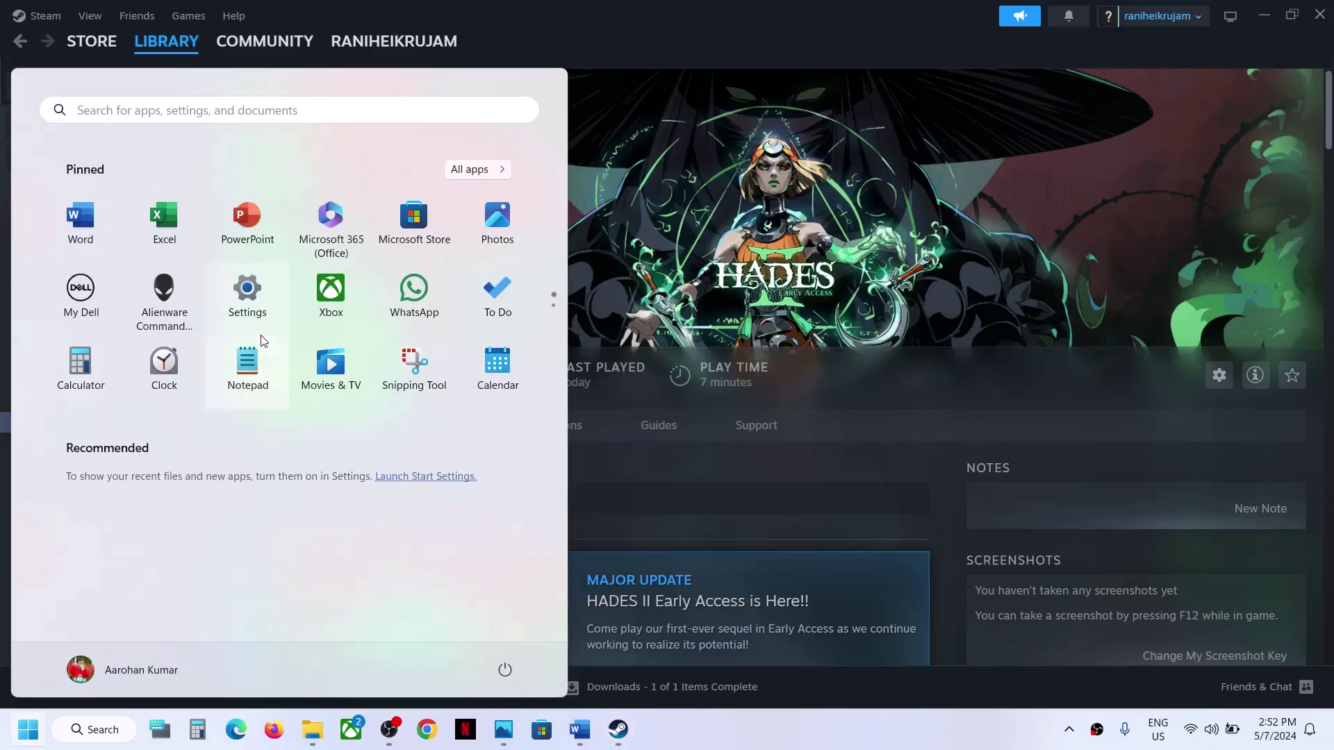
click(248, 297)
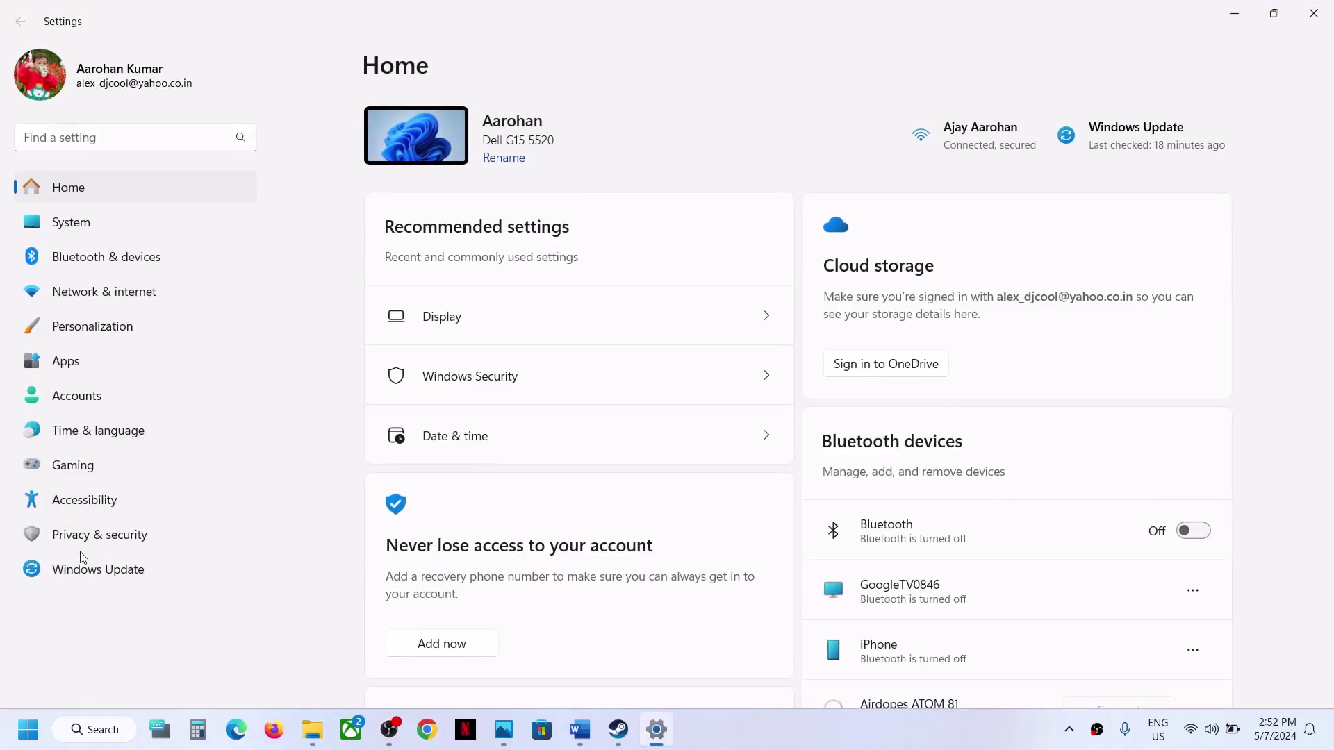
click(99, 537)
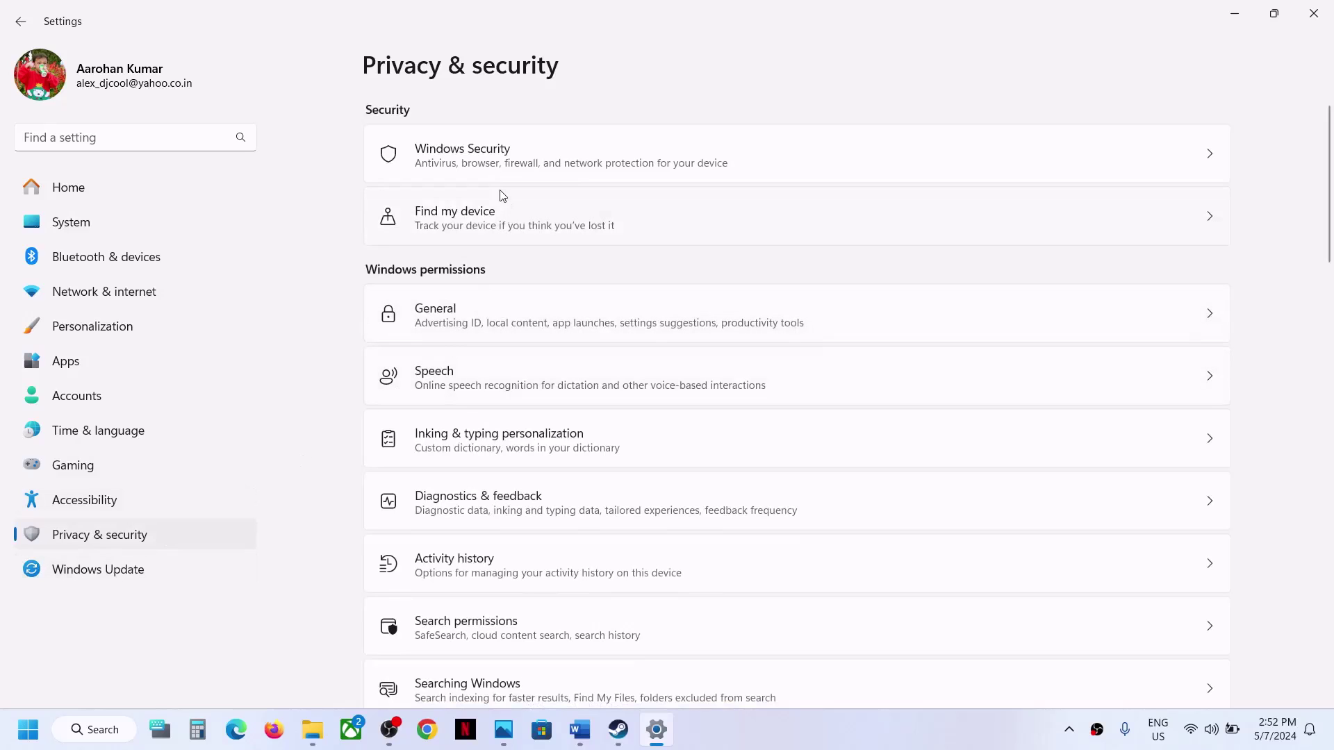
click(512, 162)
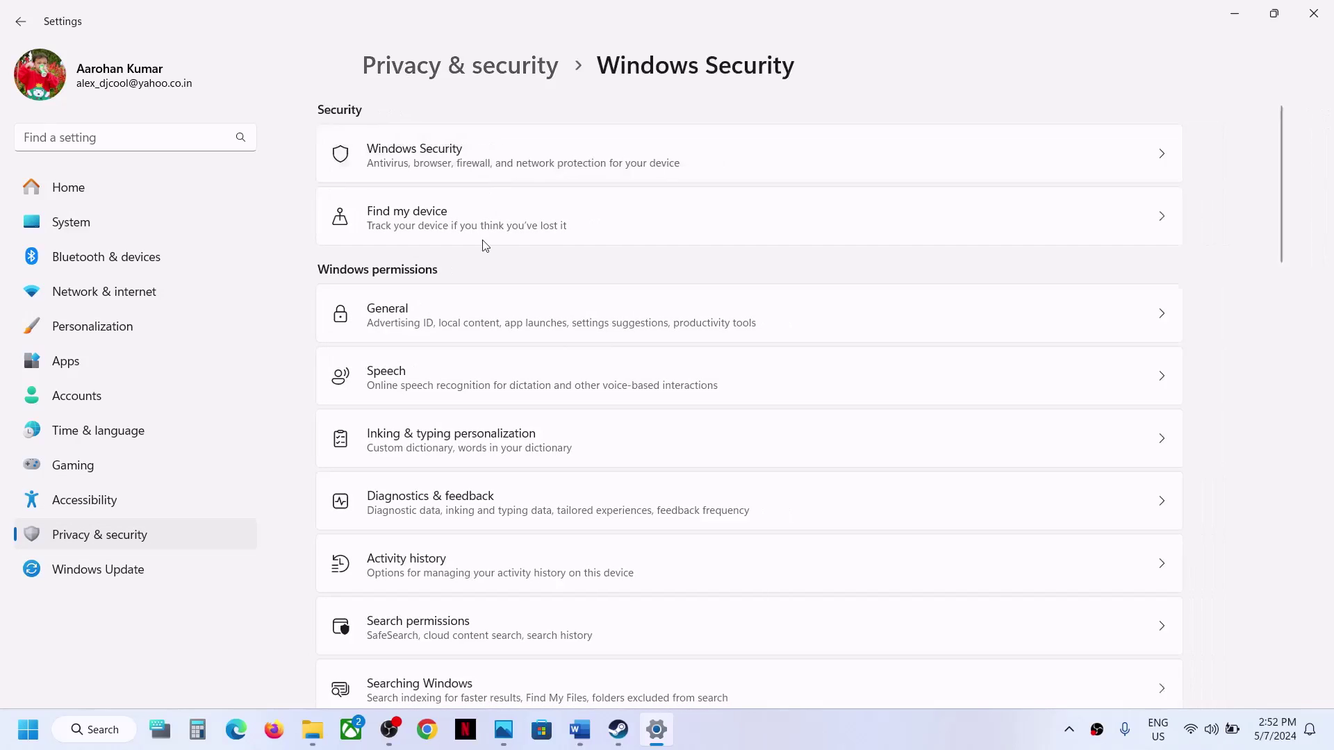
click(448, 264)
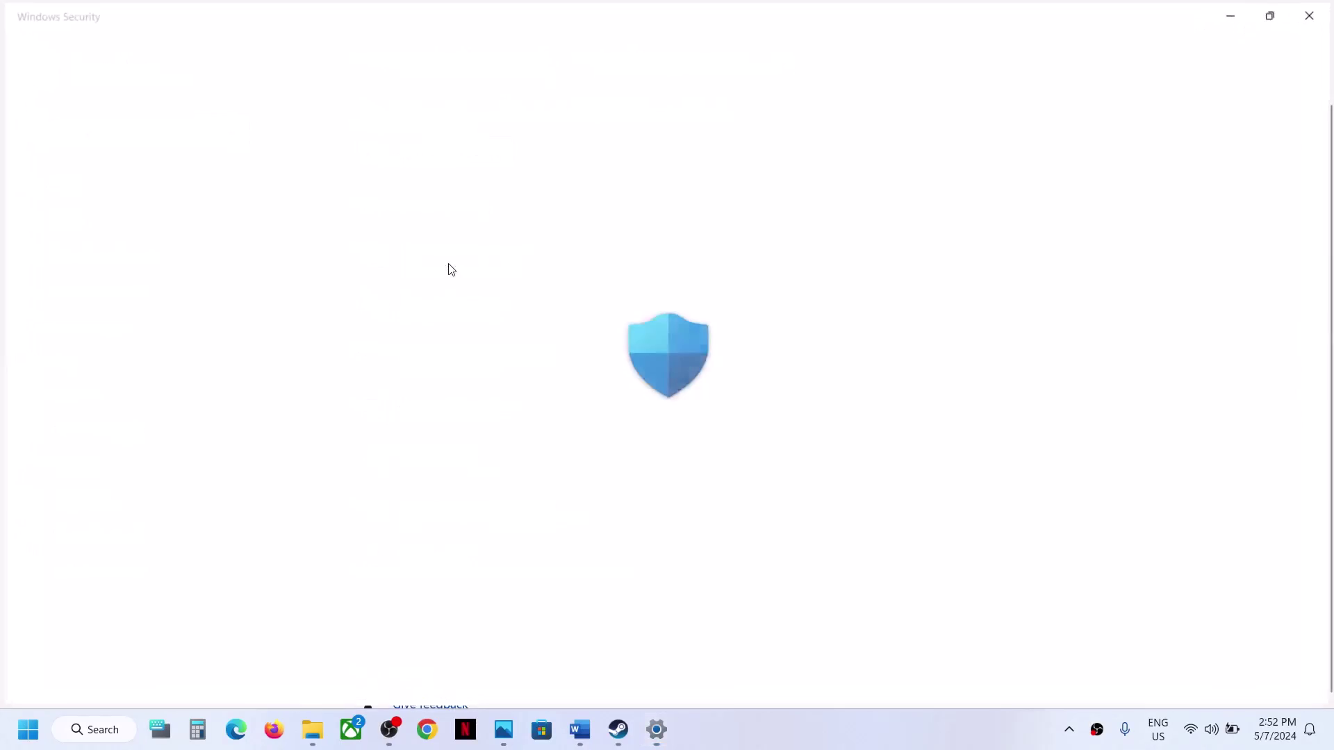
Open the list of apps allowed through Controlled folder access in Ransomware protection, granting Windows Security permission to make changes.
scroll(448, 268, down, 3)
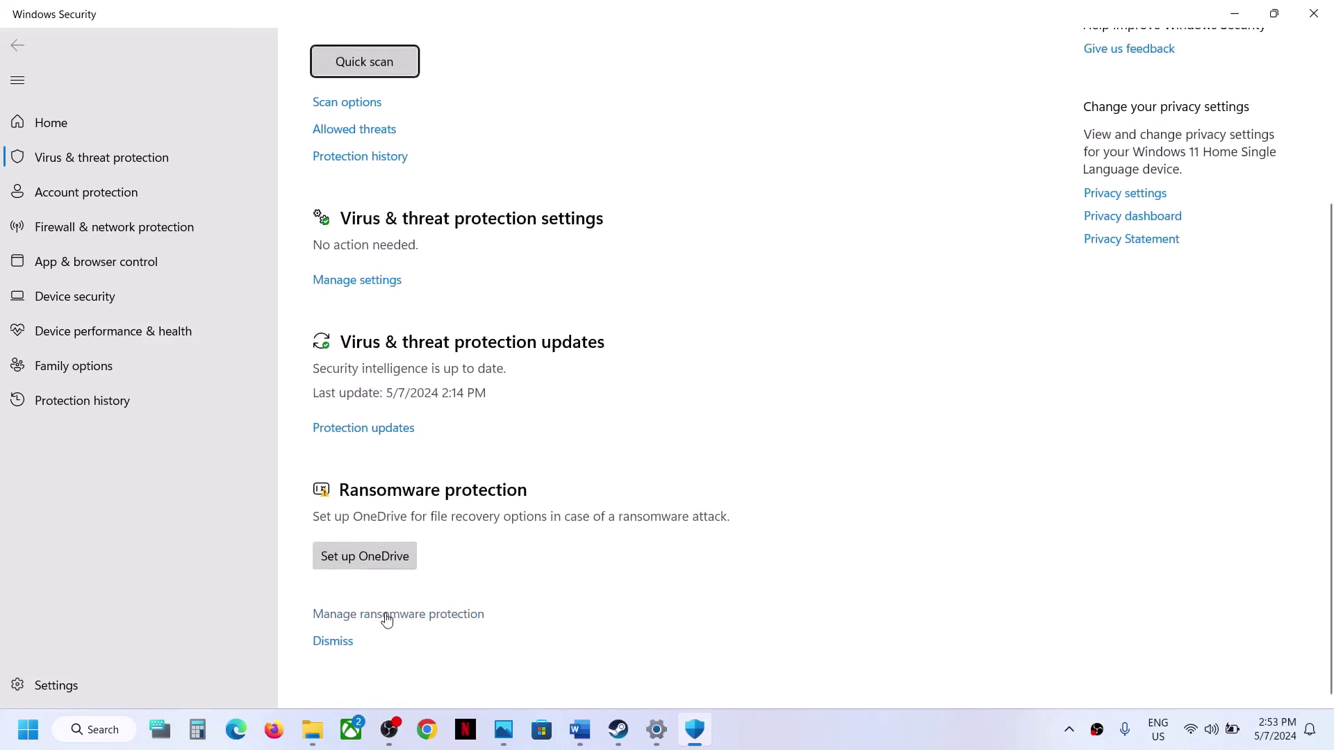
click(387, 615)
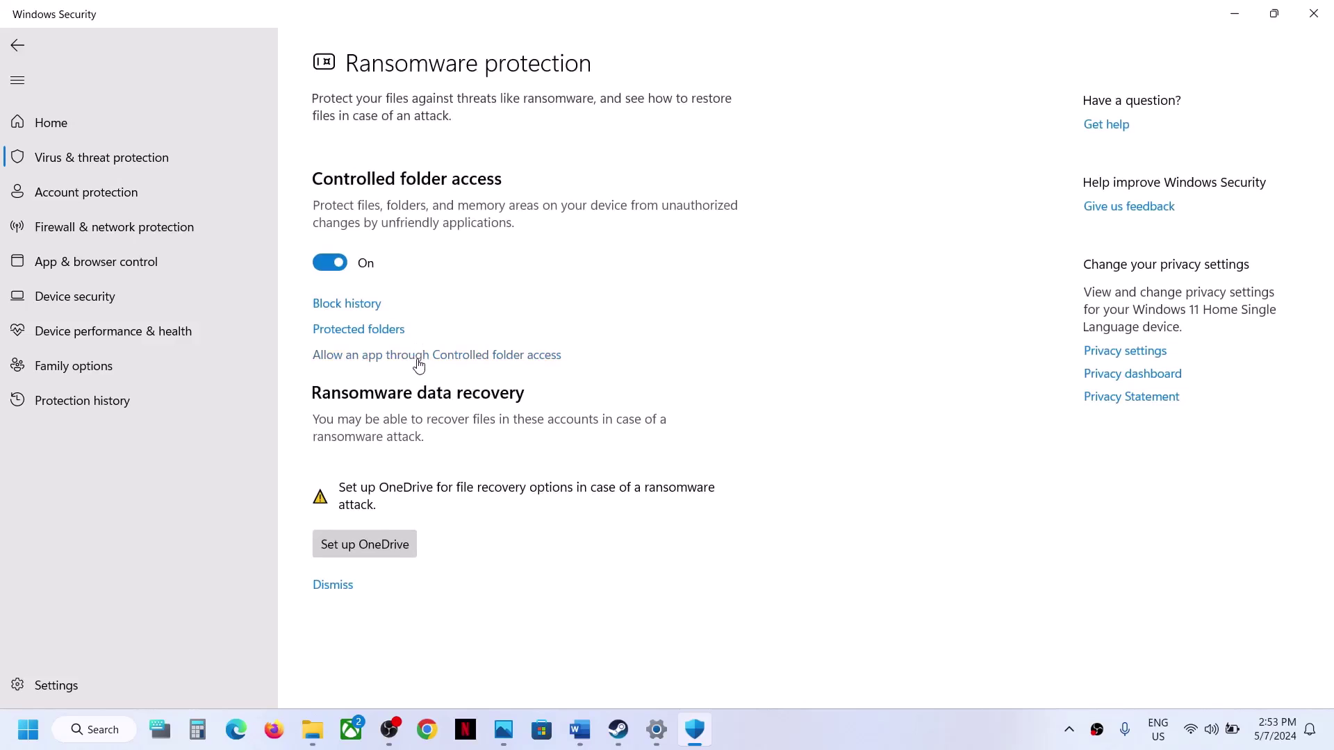
click(418, 364)
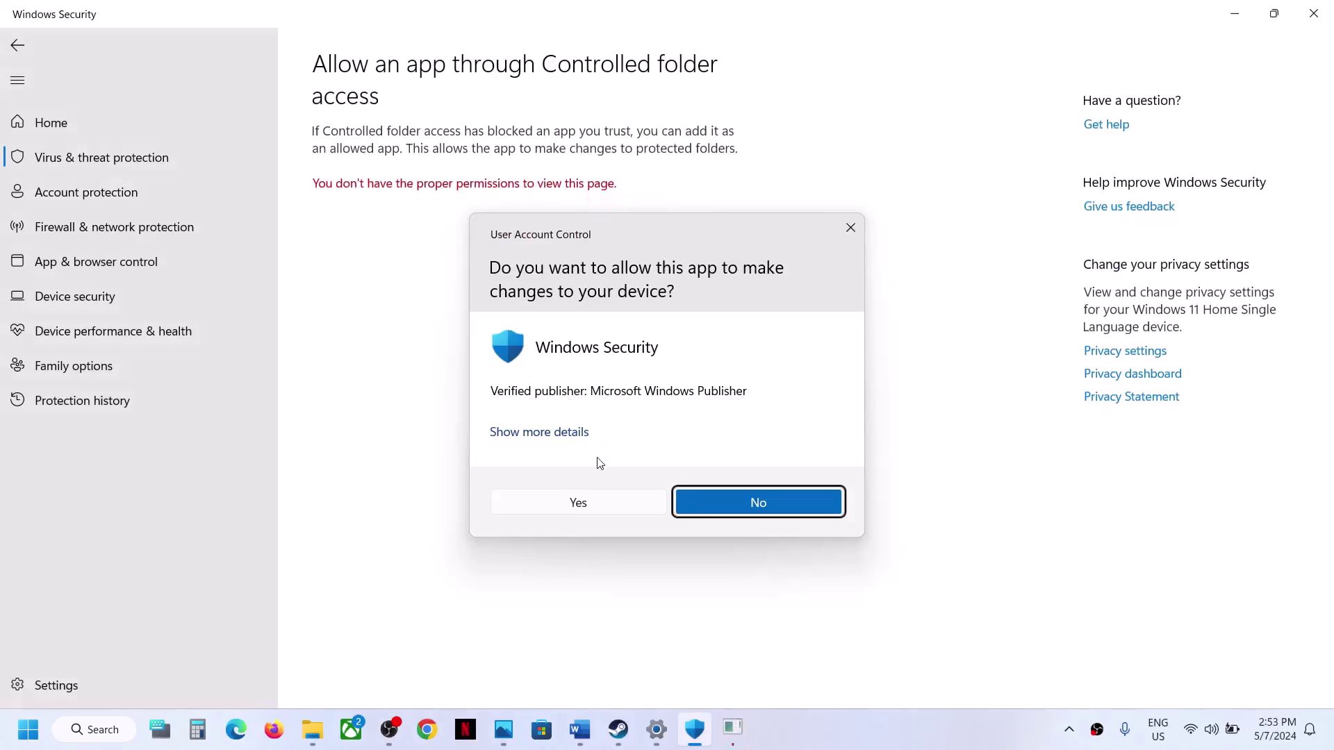
click(574, 504)
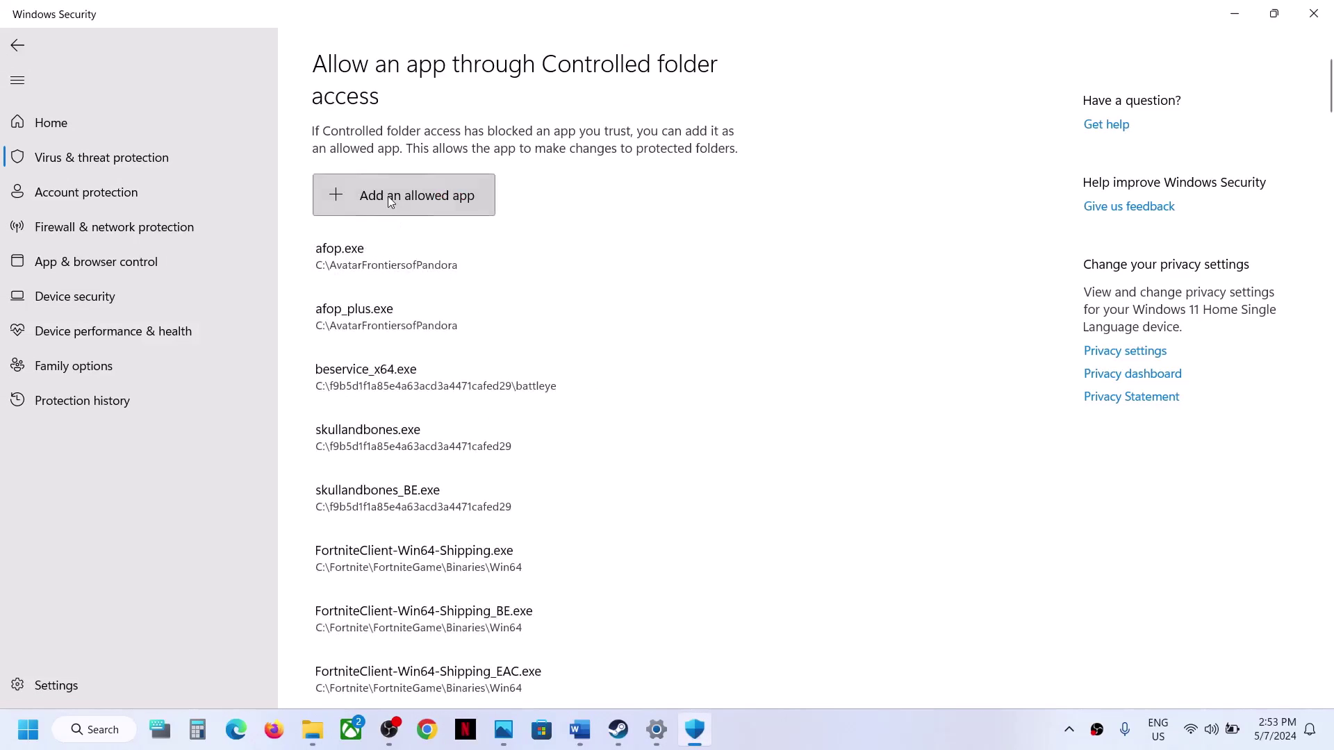
Begin adding an allowed app from all apps and browse to the Program Files (x86) folder on drive C.
click(388, 196)
click(372, 264)
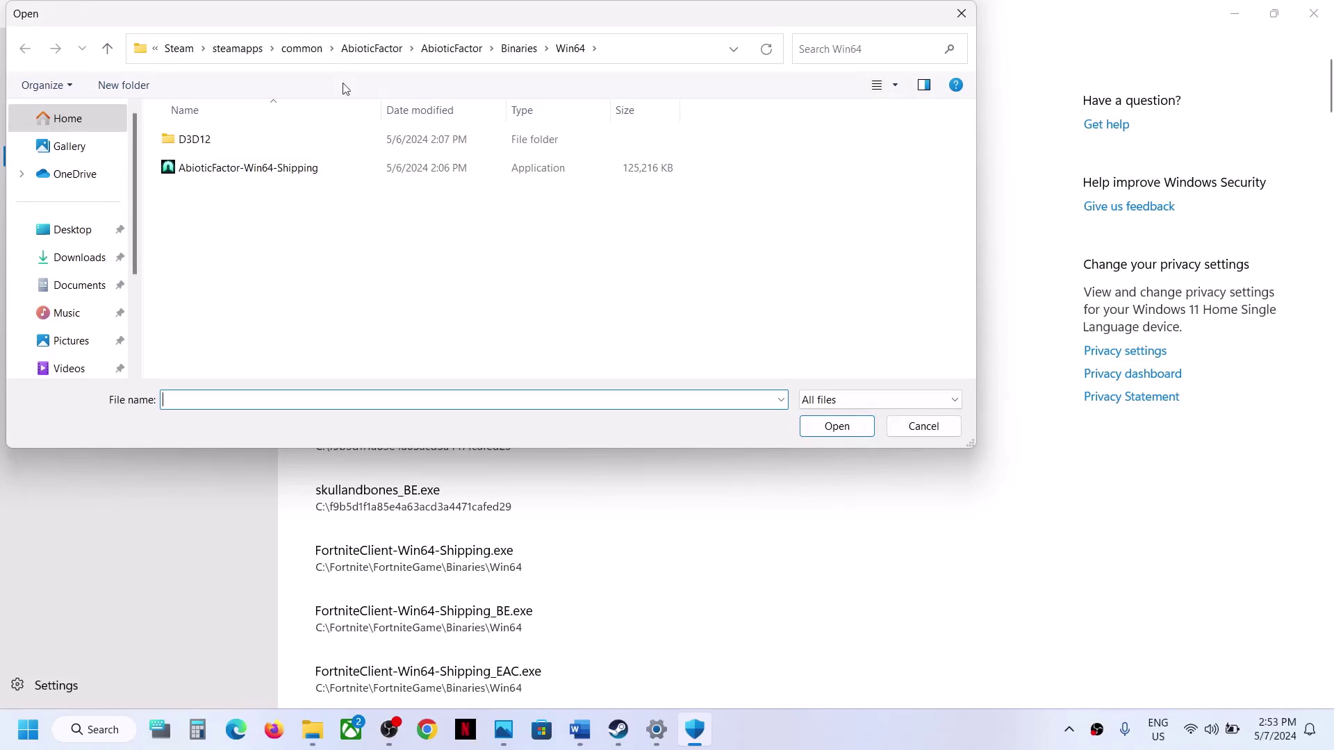
click(302, 47)
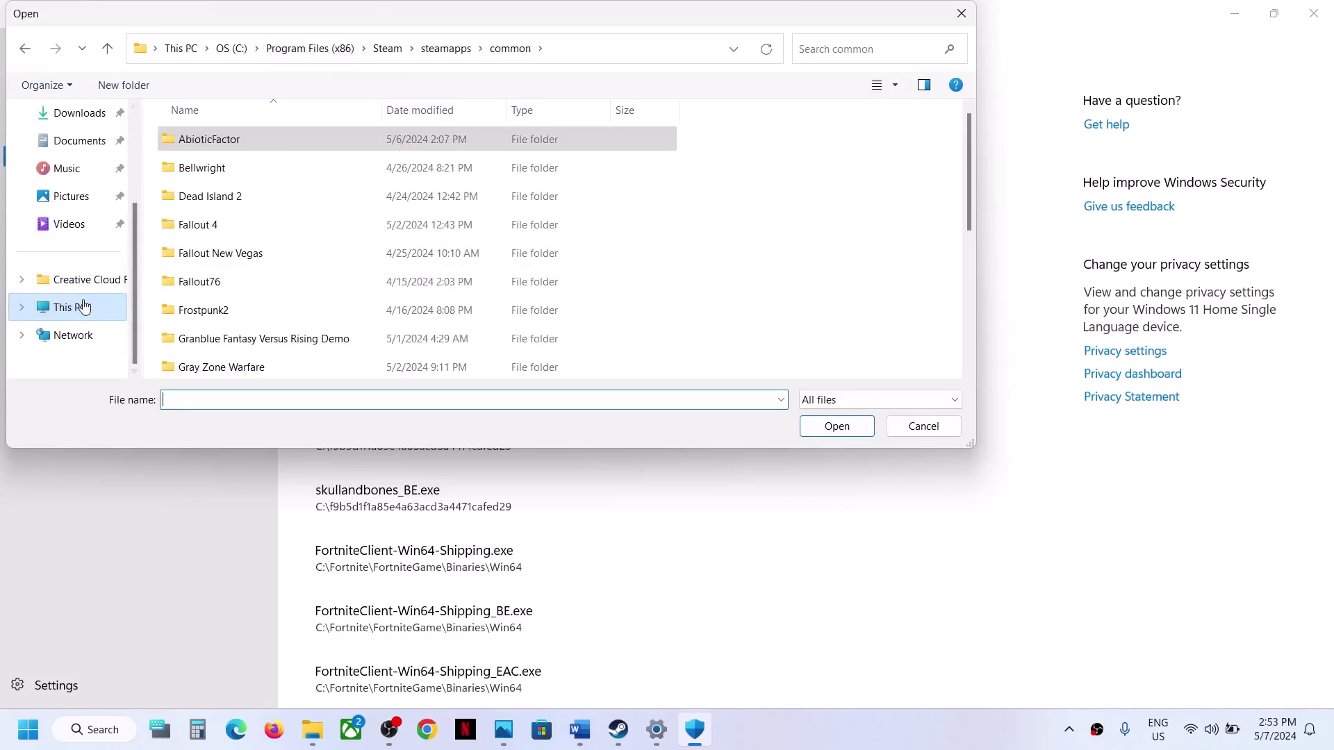
click(82, 309)
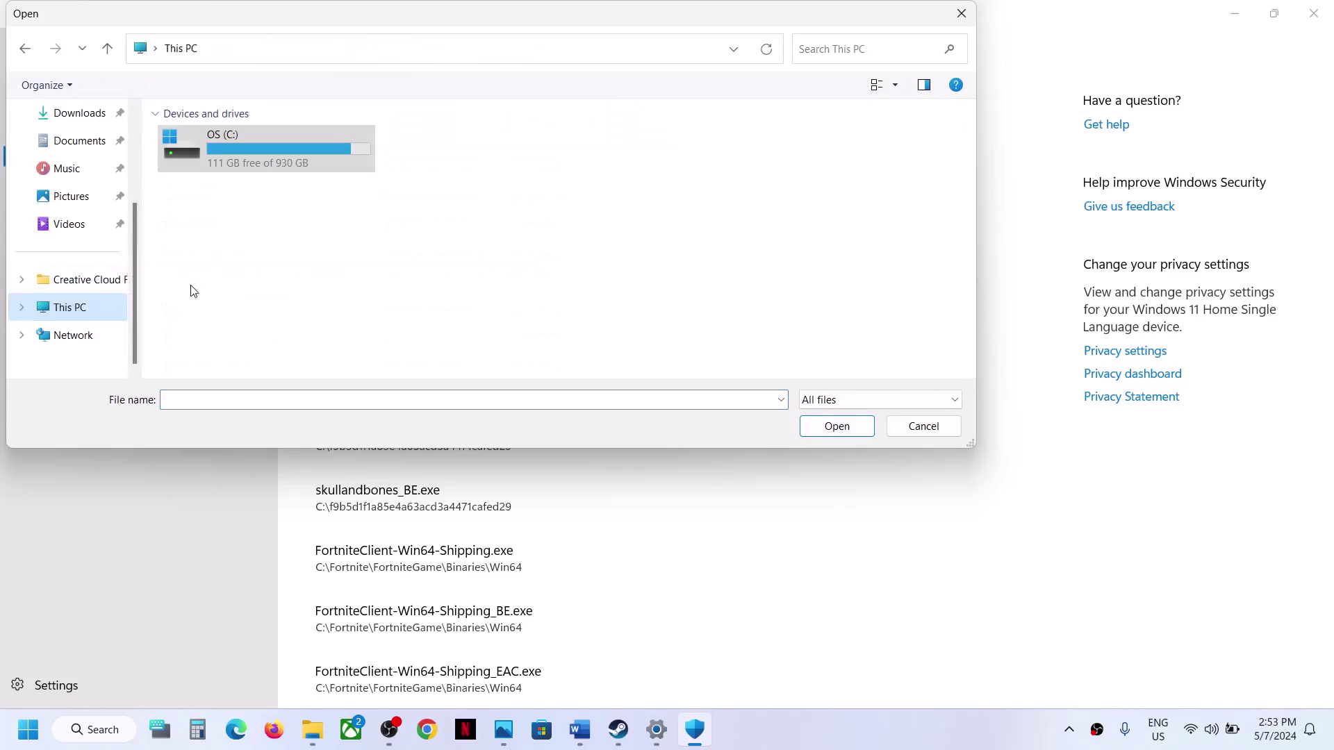
double_click(248, 164)
scroll(248, 169, down, 4)
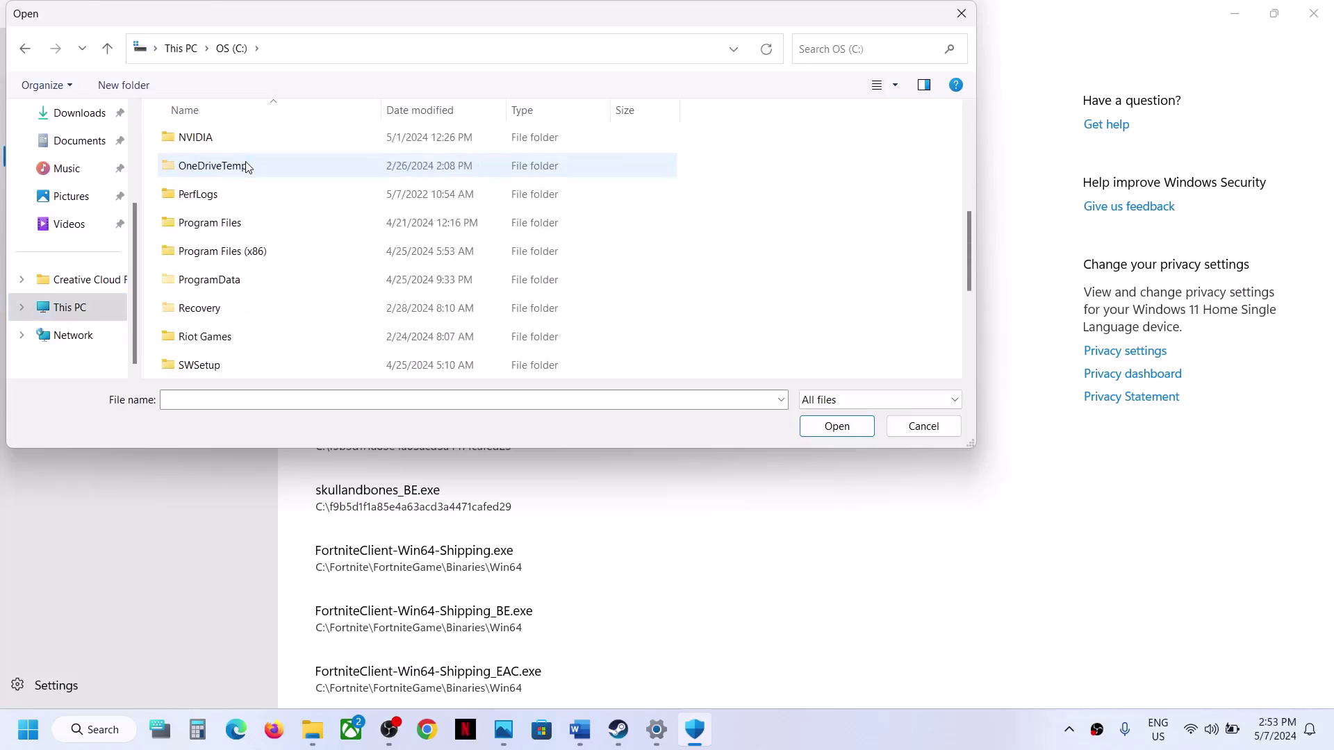
double_click(247, 251)
Open Steam's steamapps\common folder inside Program Files (x86) to reach the installed games.
scroll(243, 251, down, 5)
scroll(230, 268, down, 1)
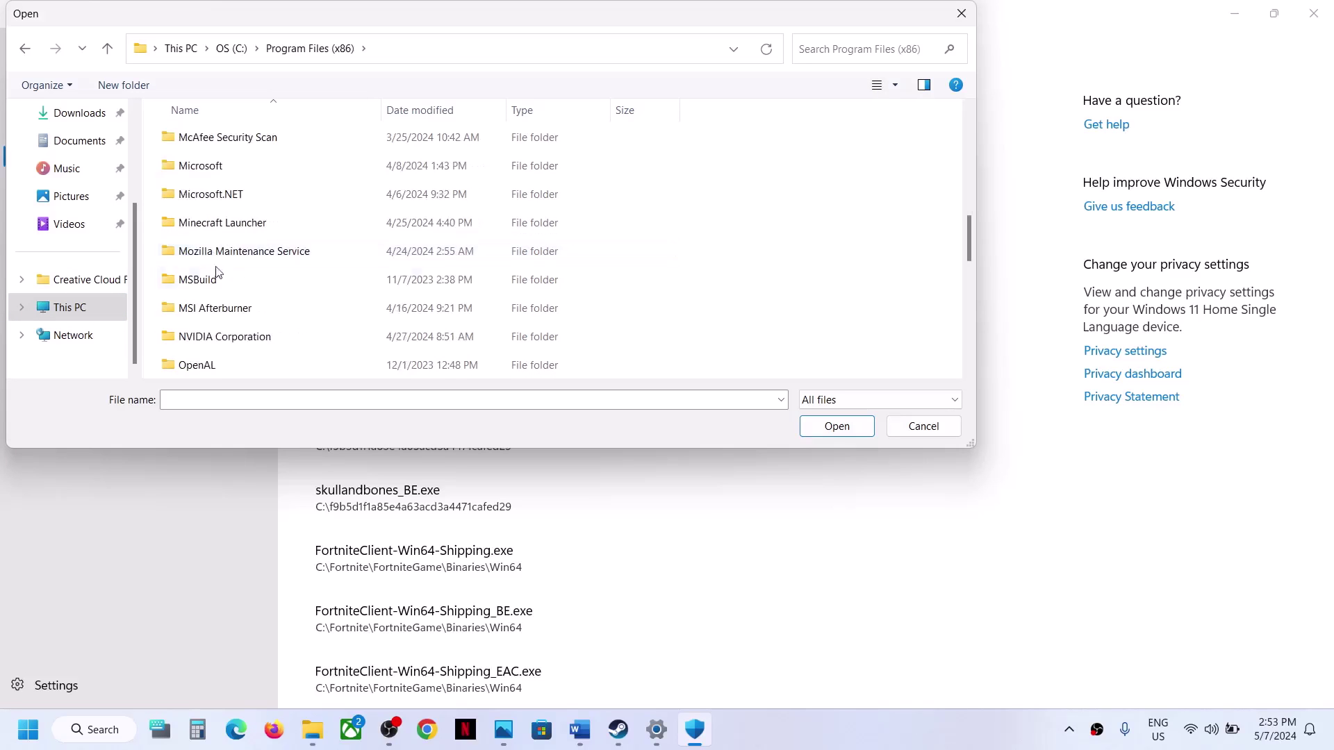
scroll(216, 285, down, 2)
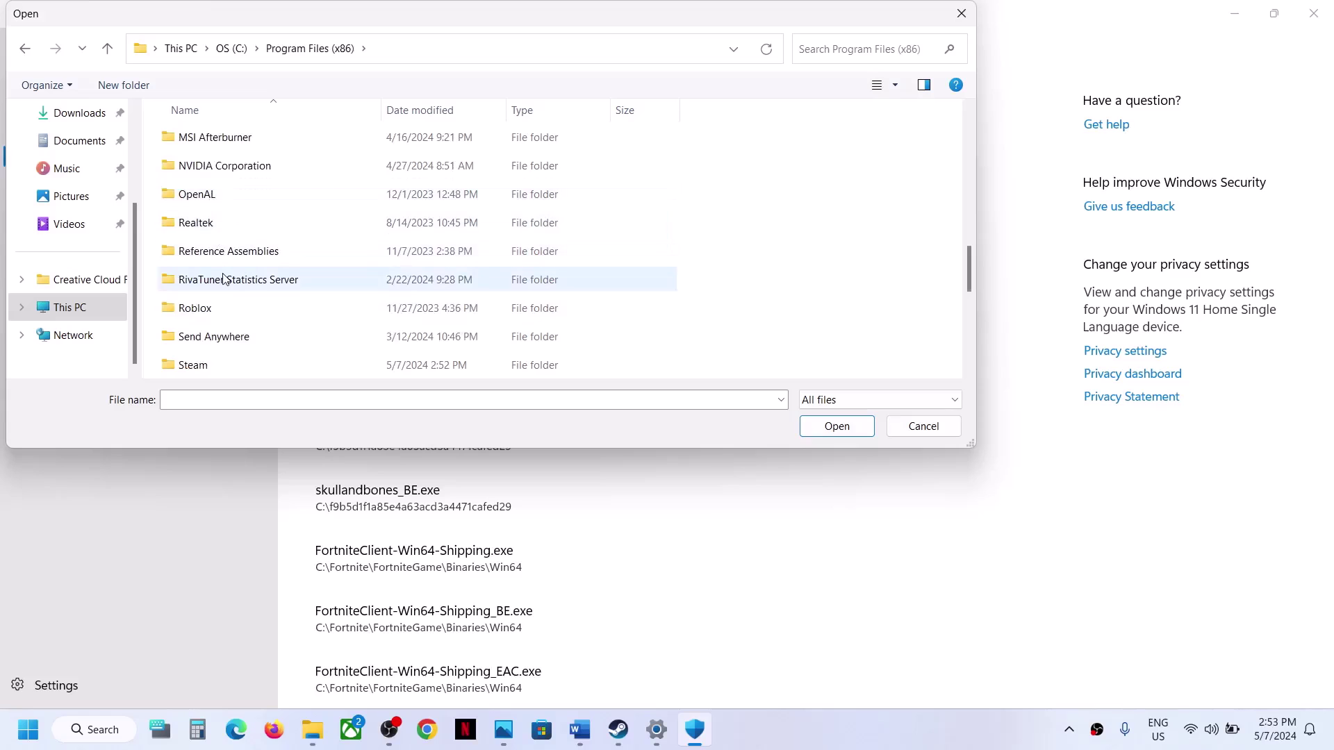
scroll(224, 279, down, 2)
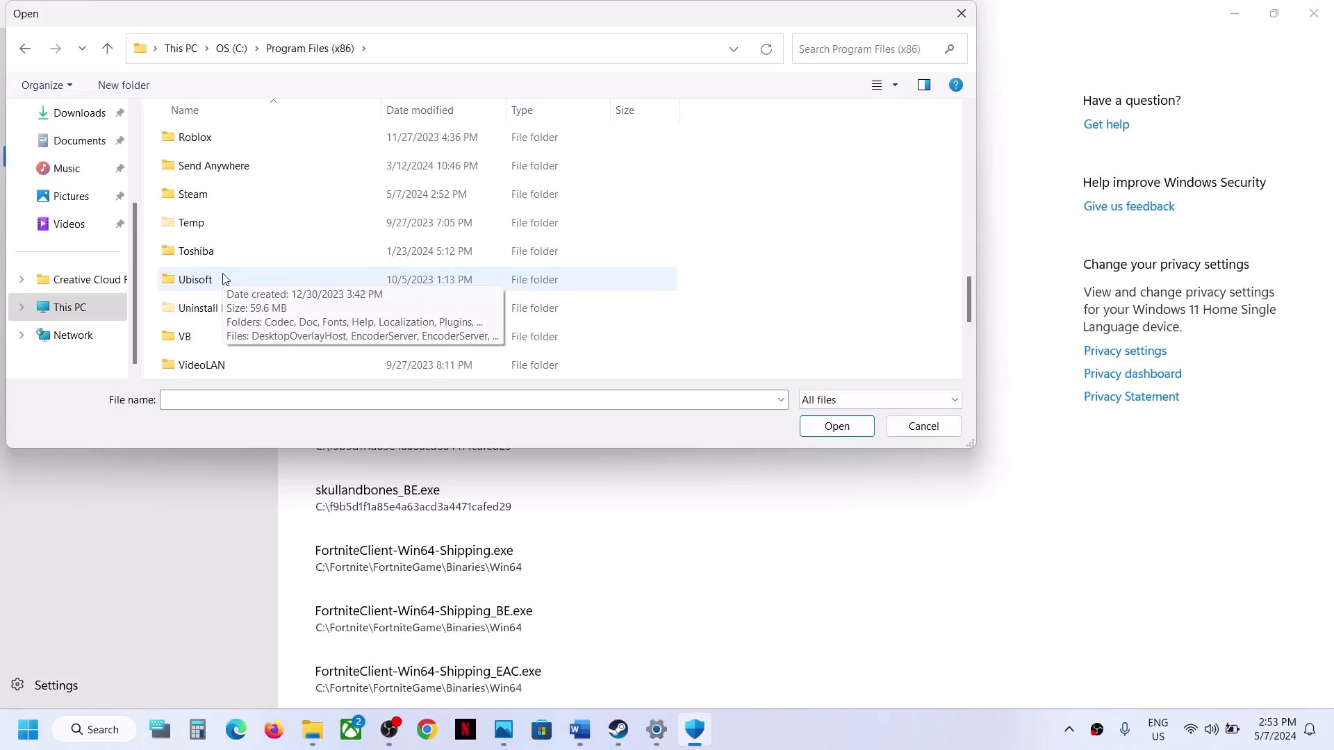
double_click(198, 199)
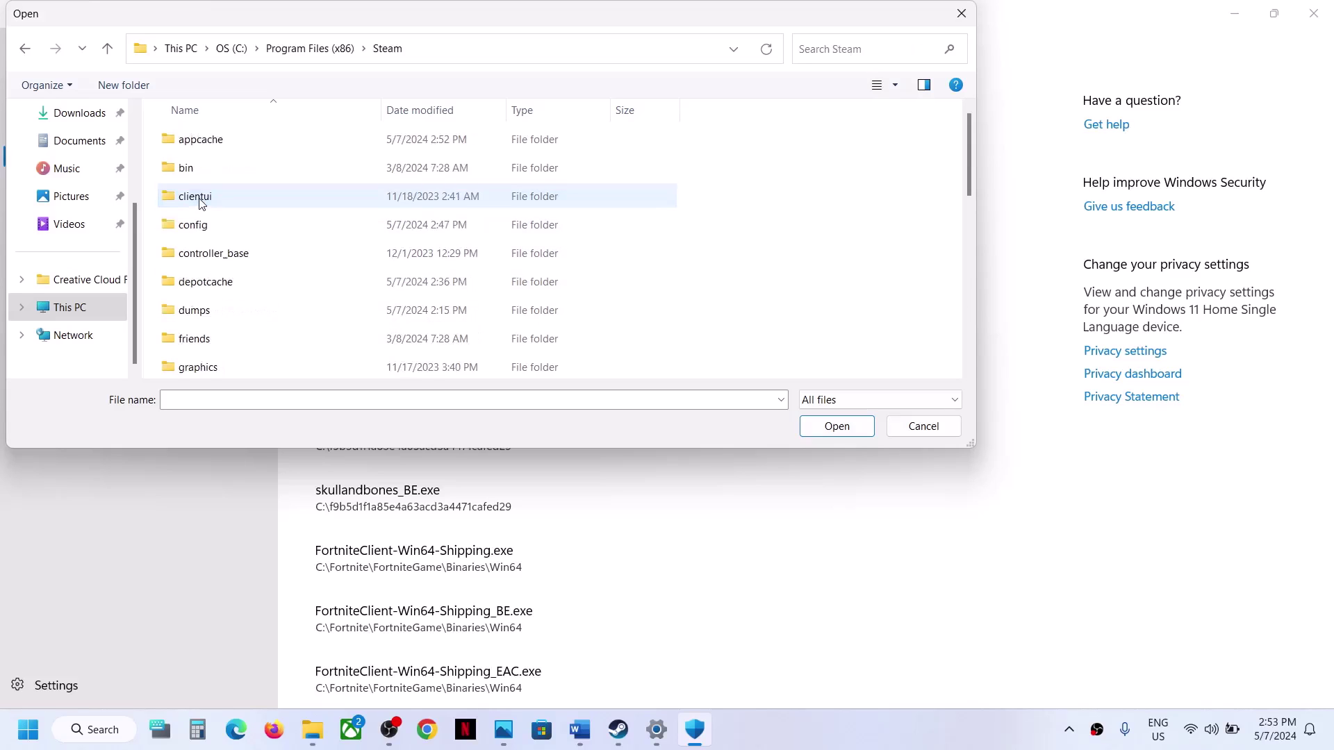
scroll(236, 217, down, 5)
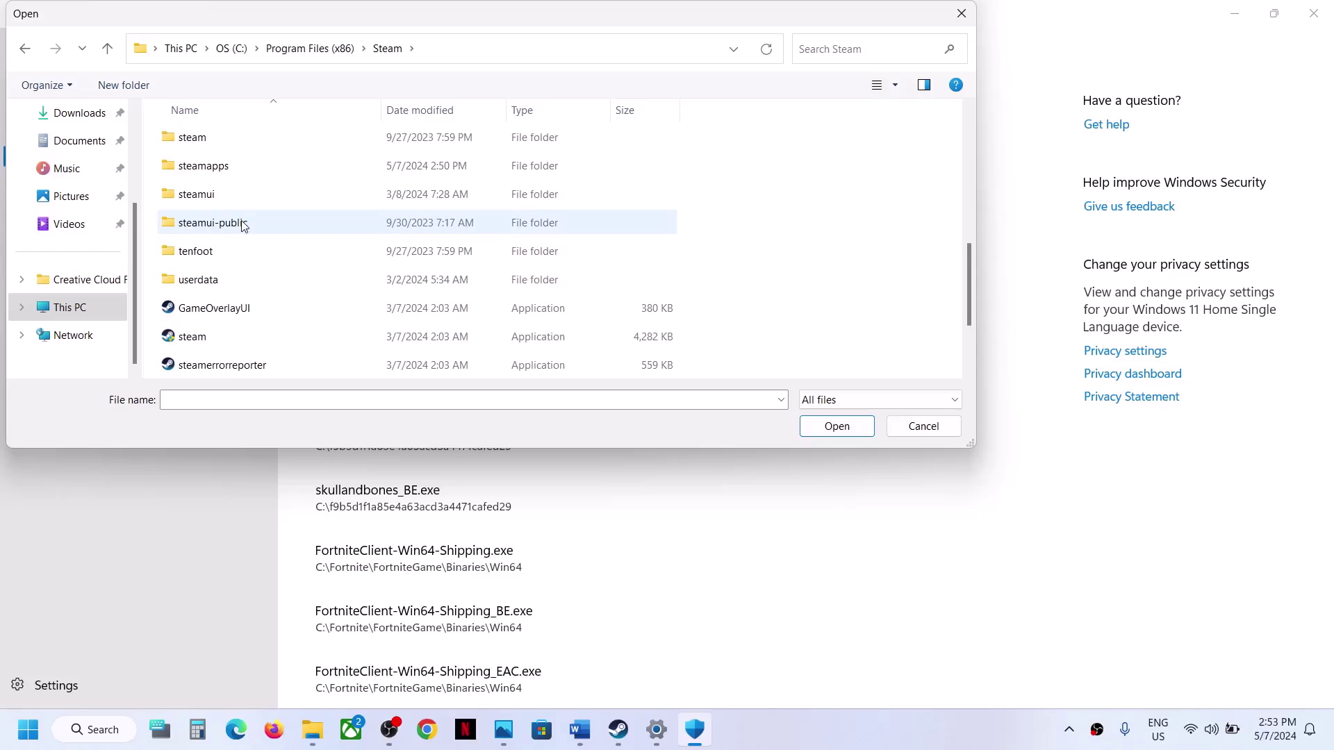
double_click(215, 166)
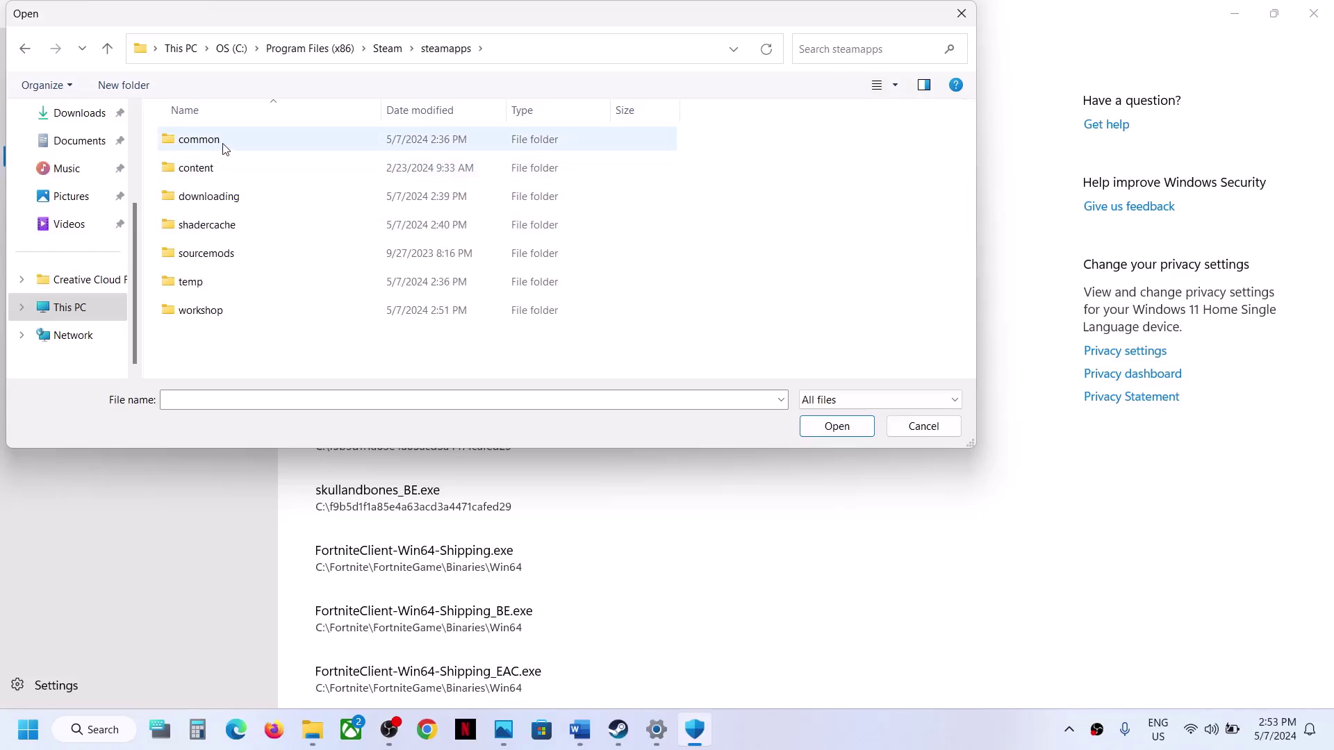
double_click(221, 146)
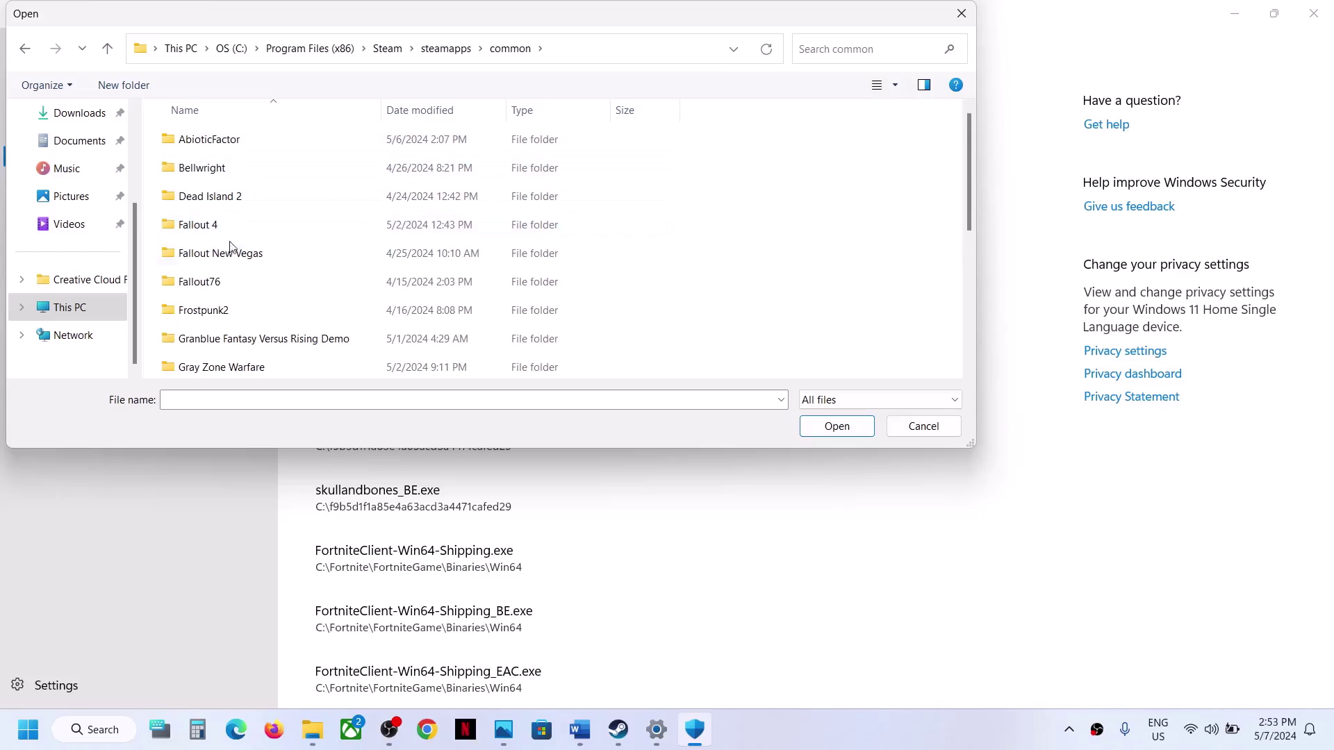
Allow the Hades2 application from the Hades II\Ship folder through Controlled folder access.
scroll(229, 250, down, 3)
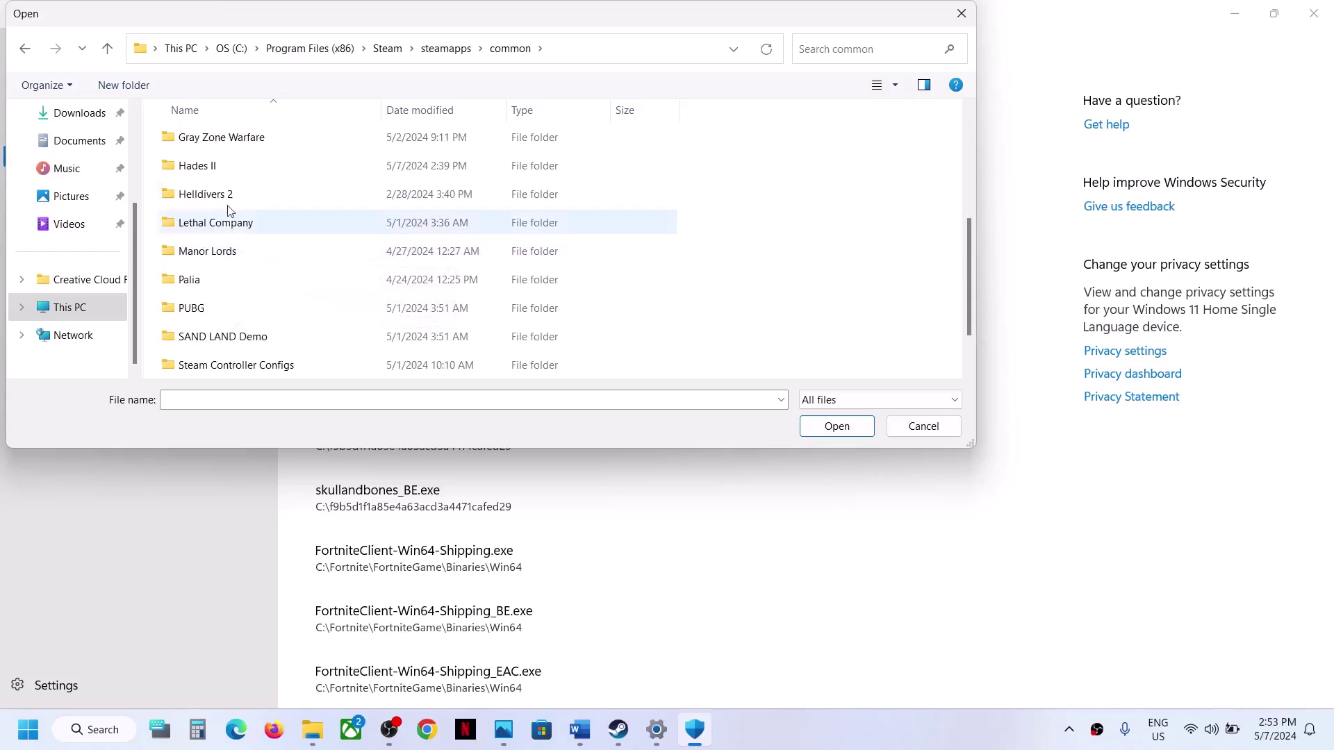
double_click(207, 165)
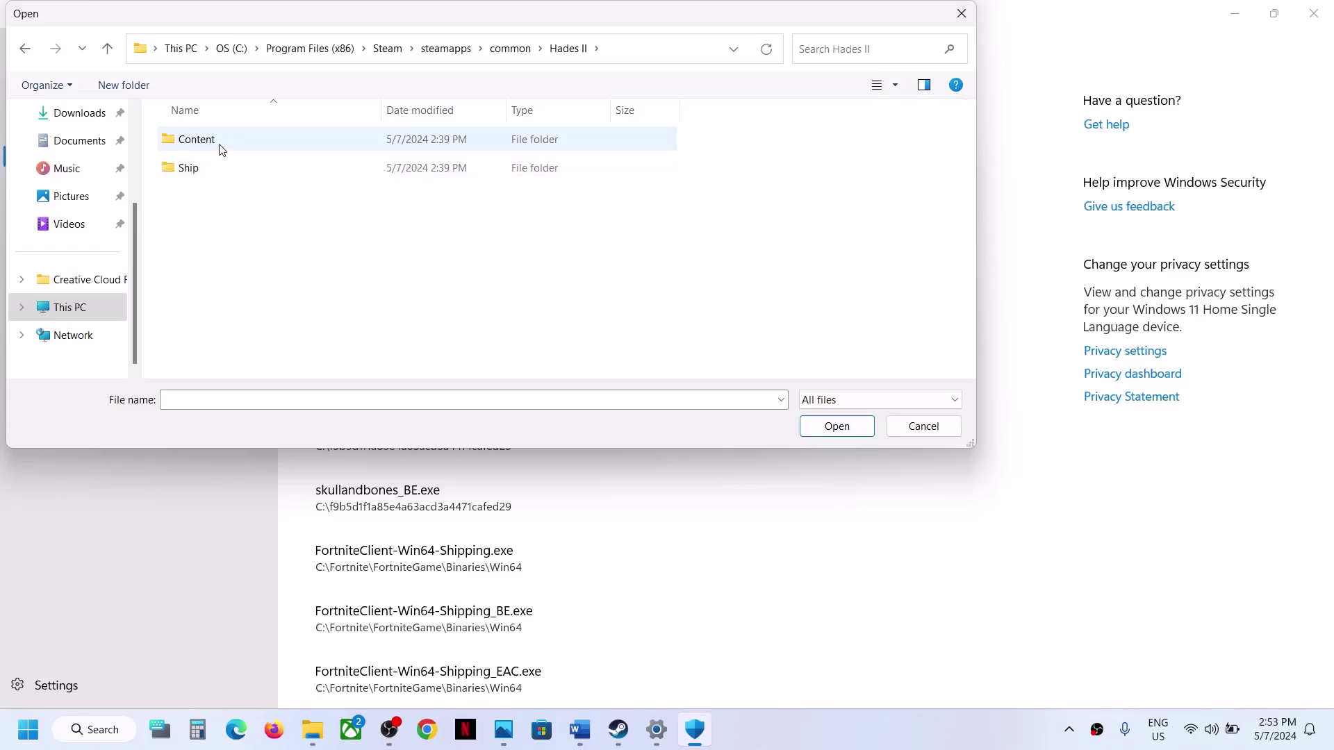
double_click(205, 165)
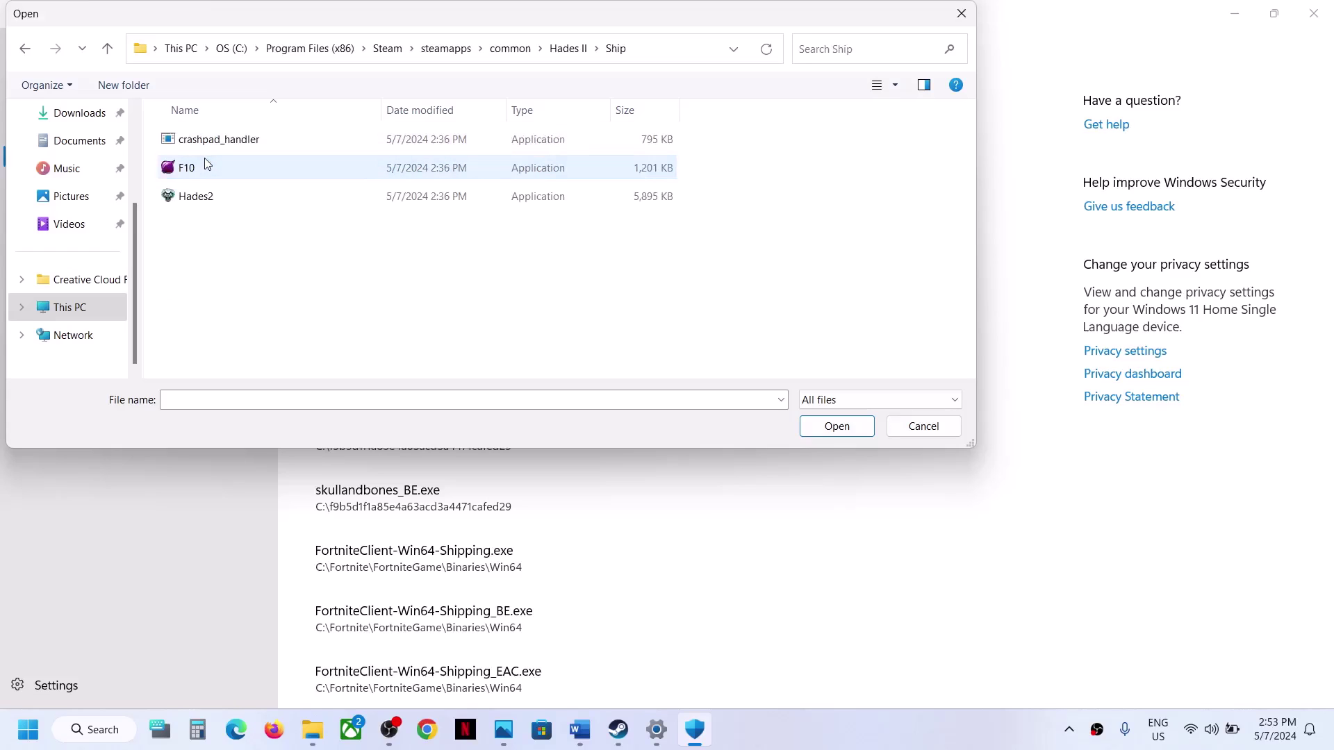
click(212, 207)
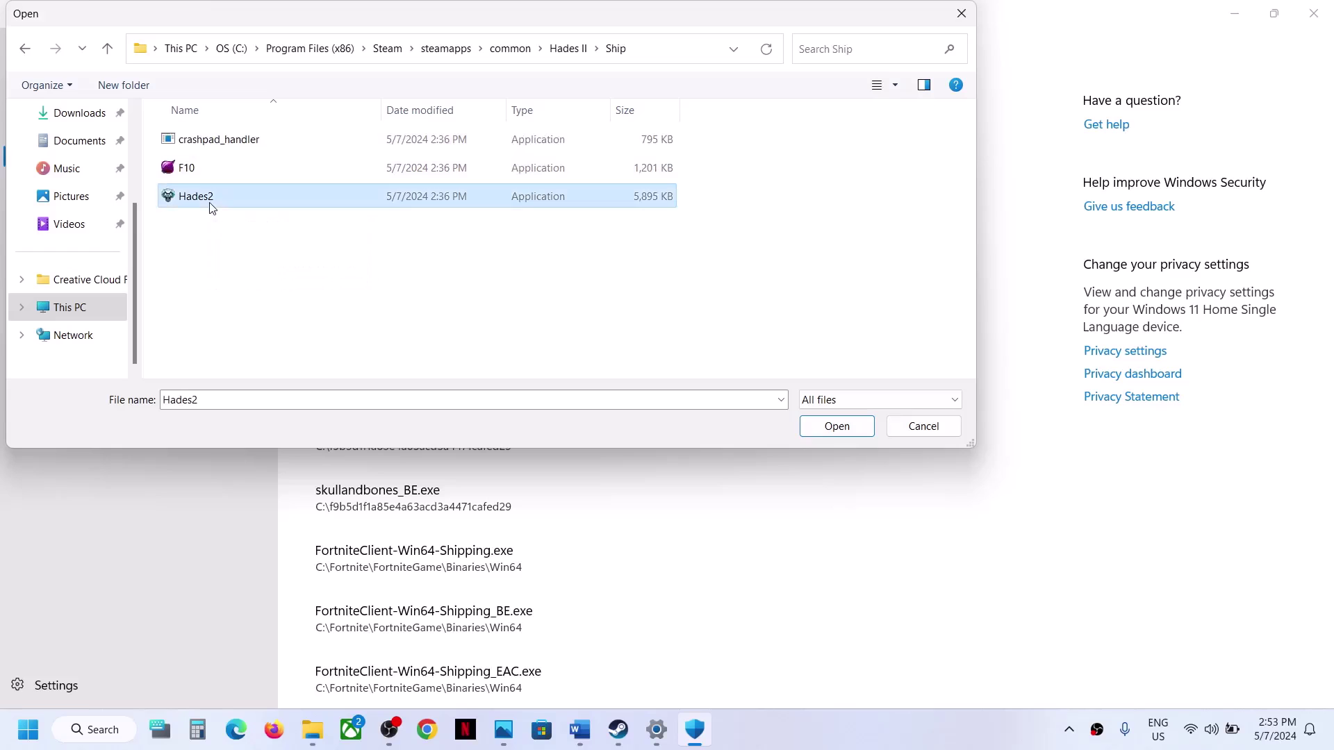
click(845, 434)
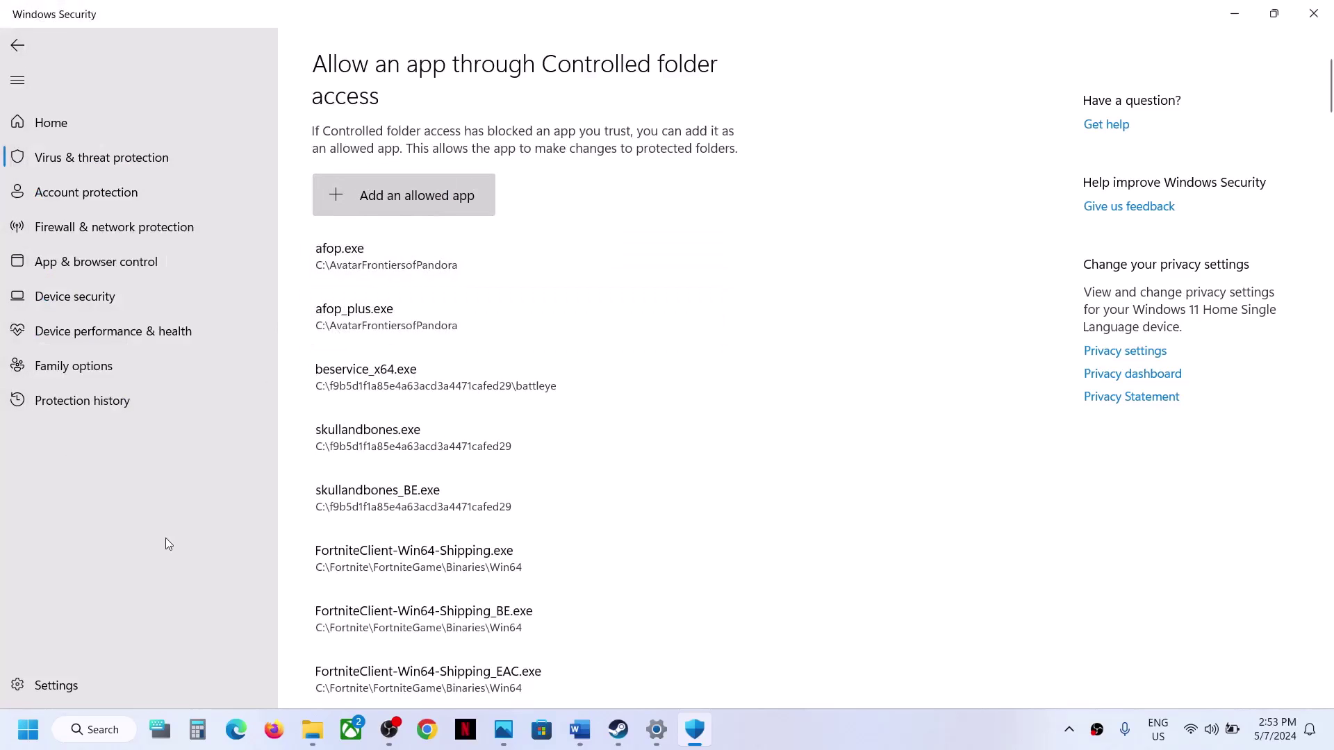
click(424, 196)
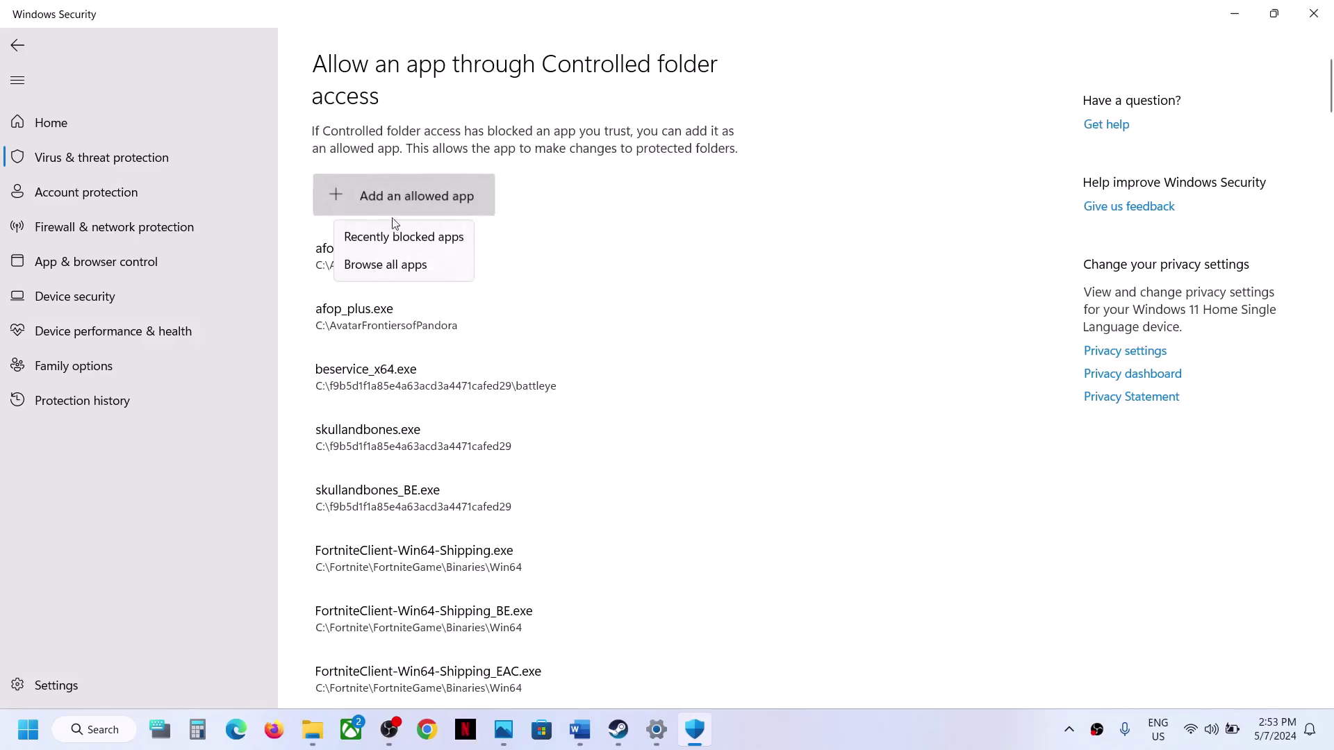
click(380, 264)
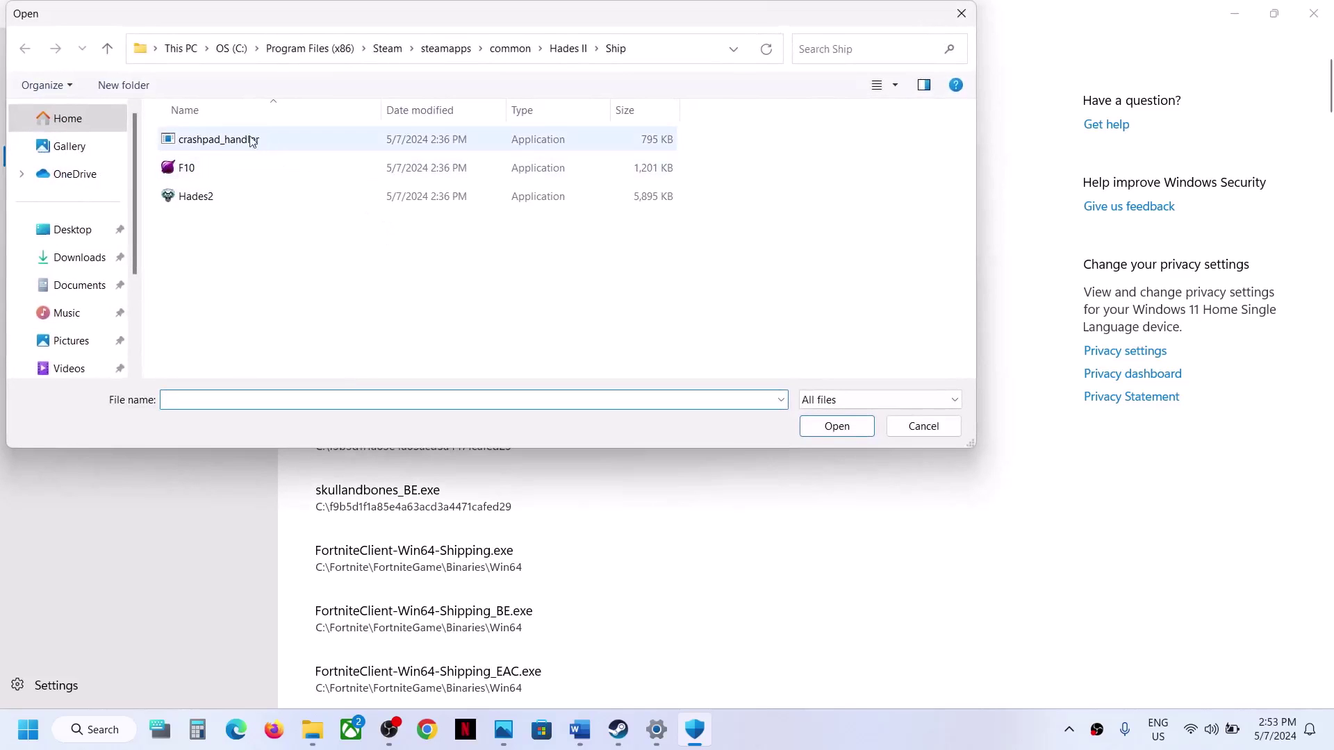
click(109, 50)
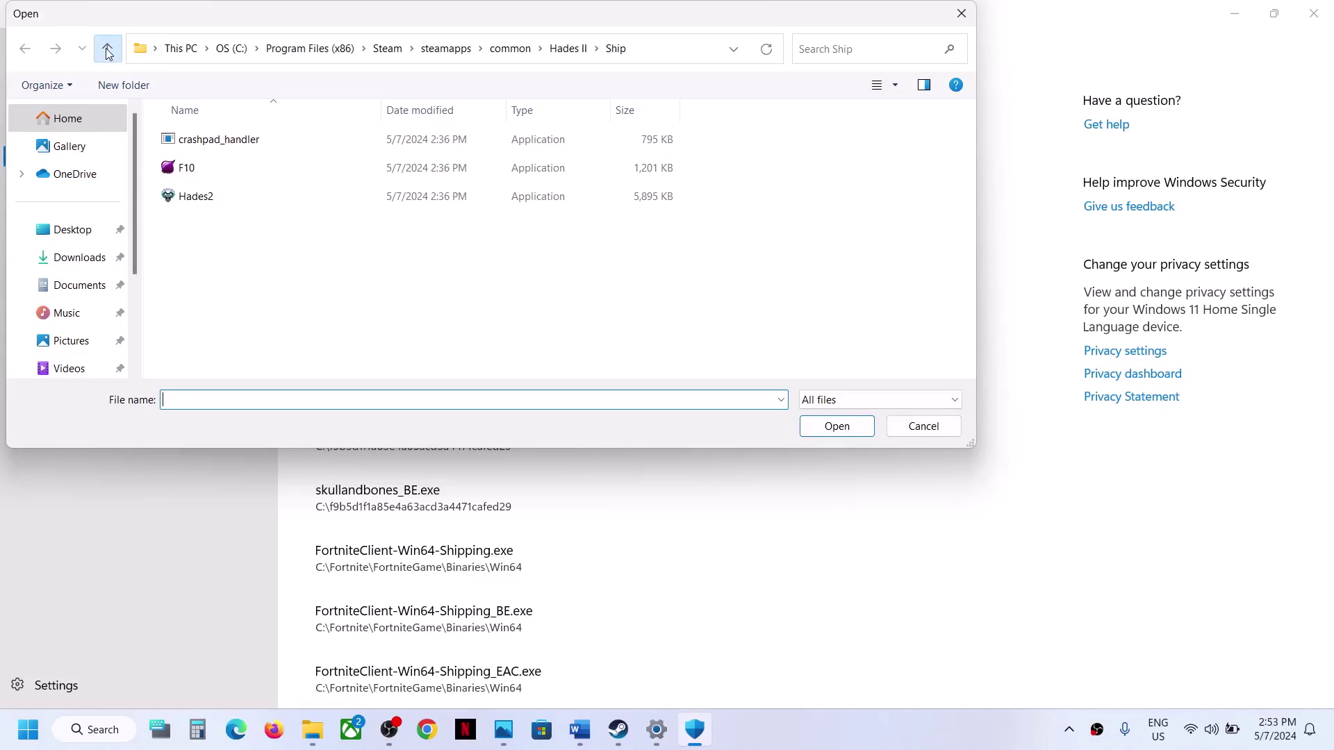
double_click(223, 136)
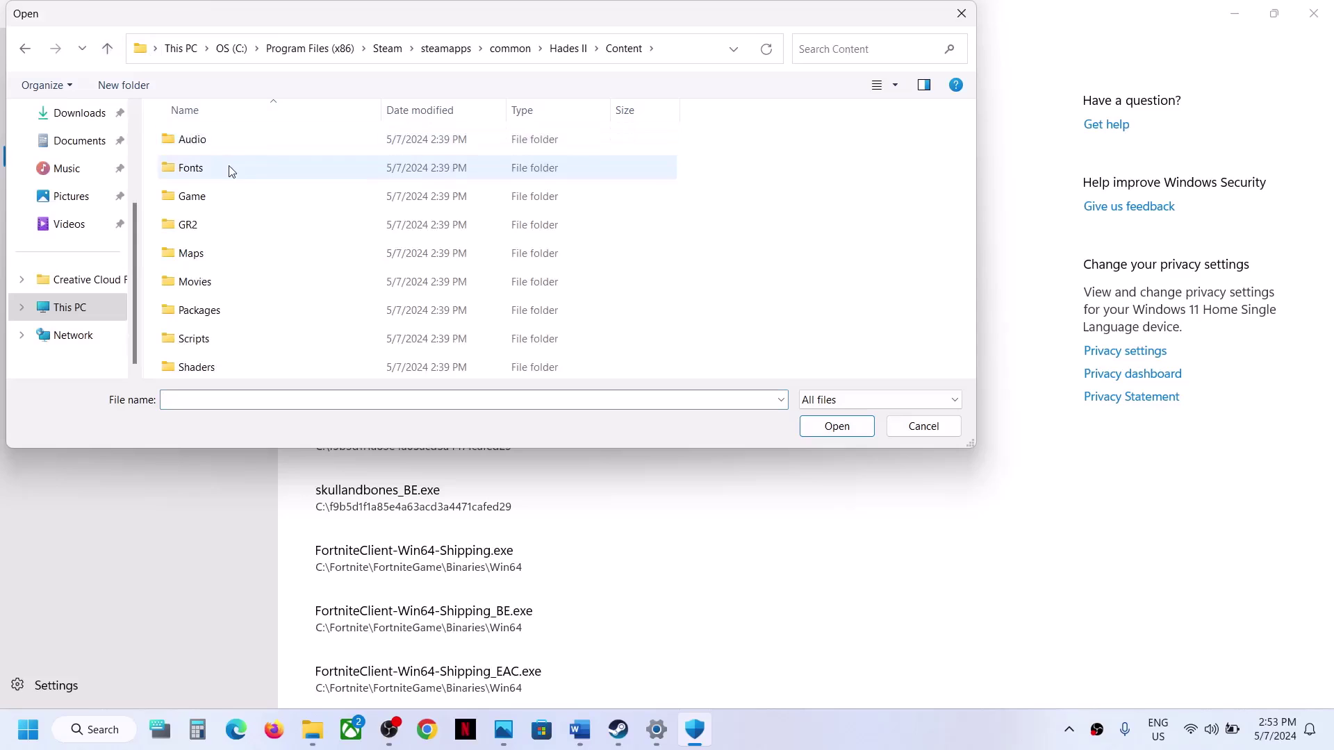
click(961, 14)
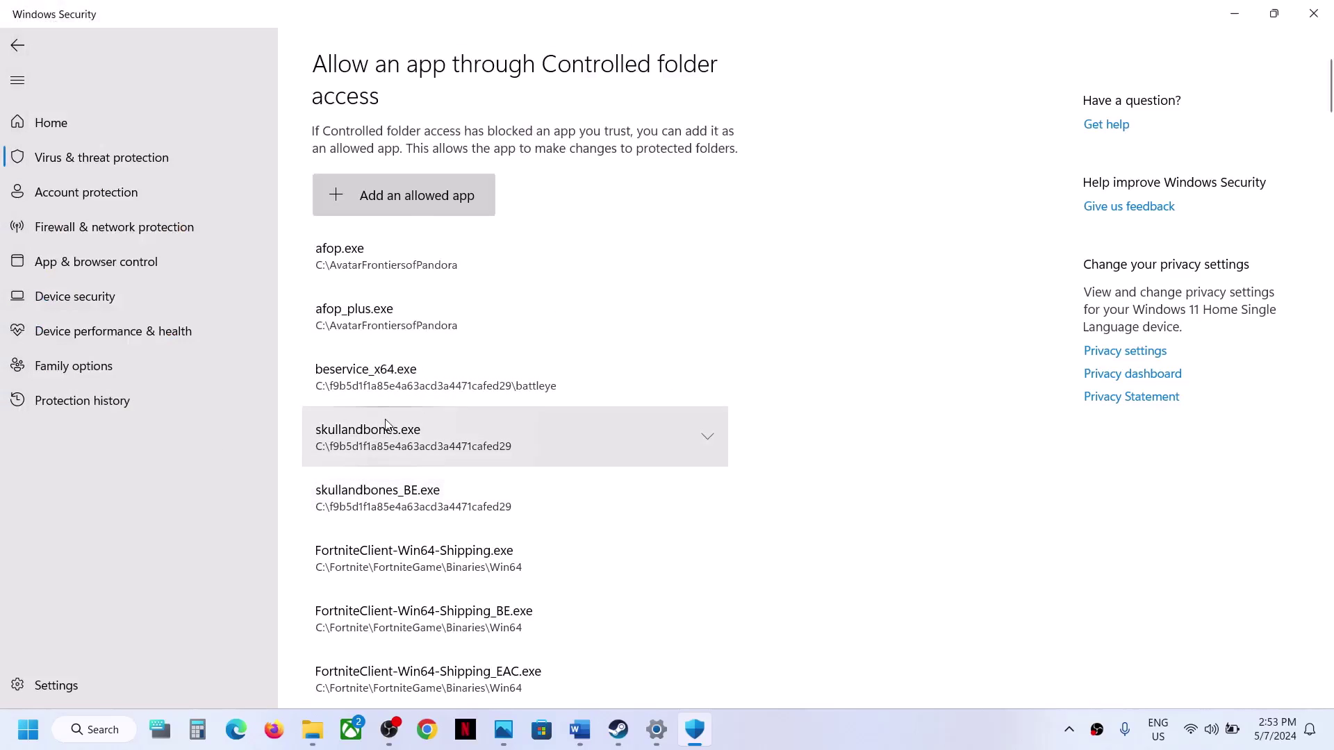
Open the list of apps allowed through Windows Defender Firewall from the System and Security settings of Control Panel.
click(36, 746)
text(control)
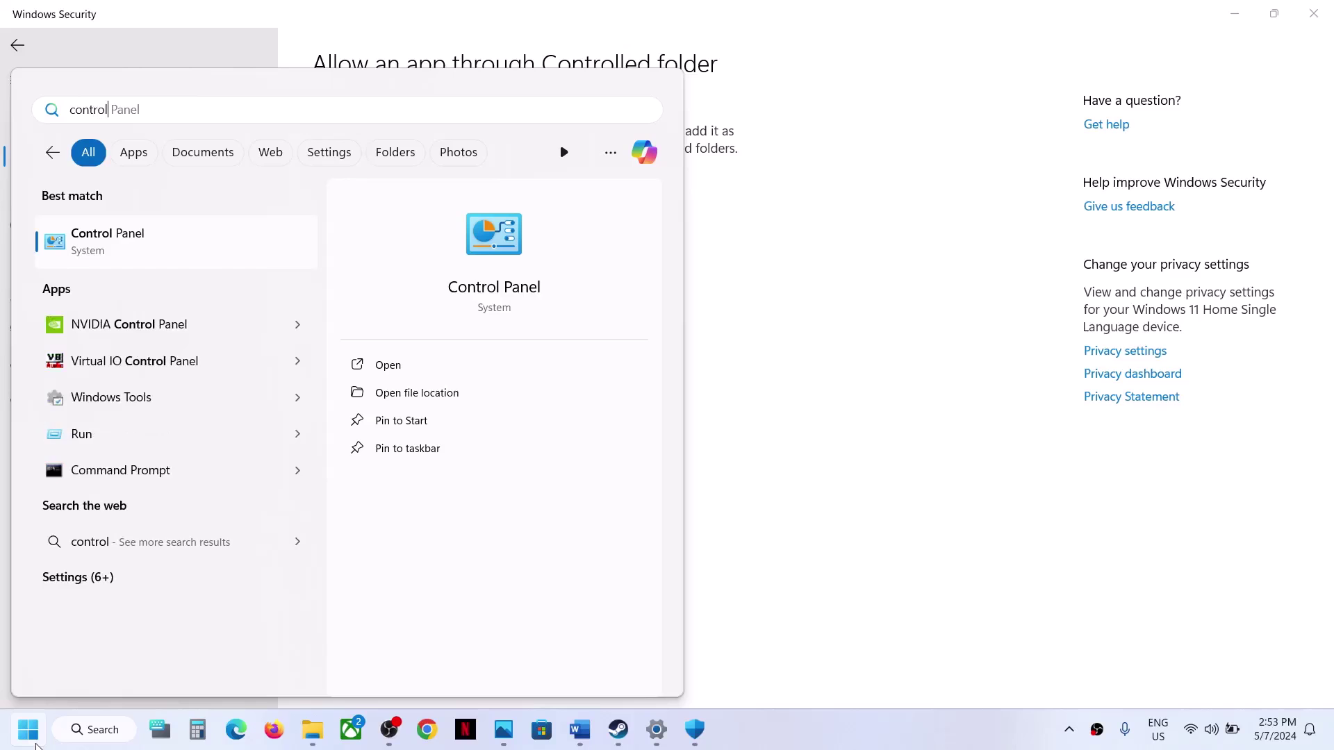
key(Return)
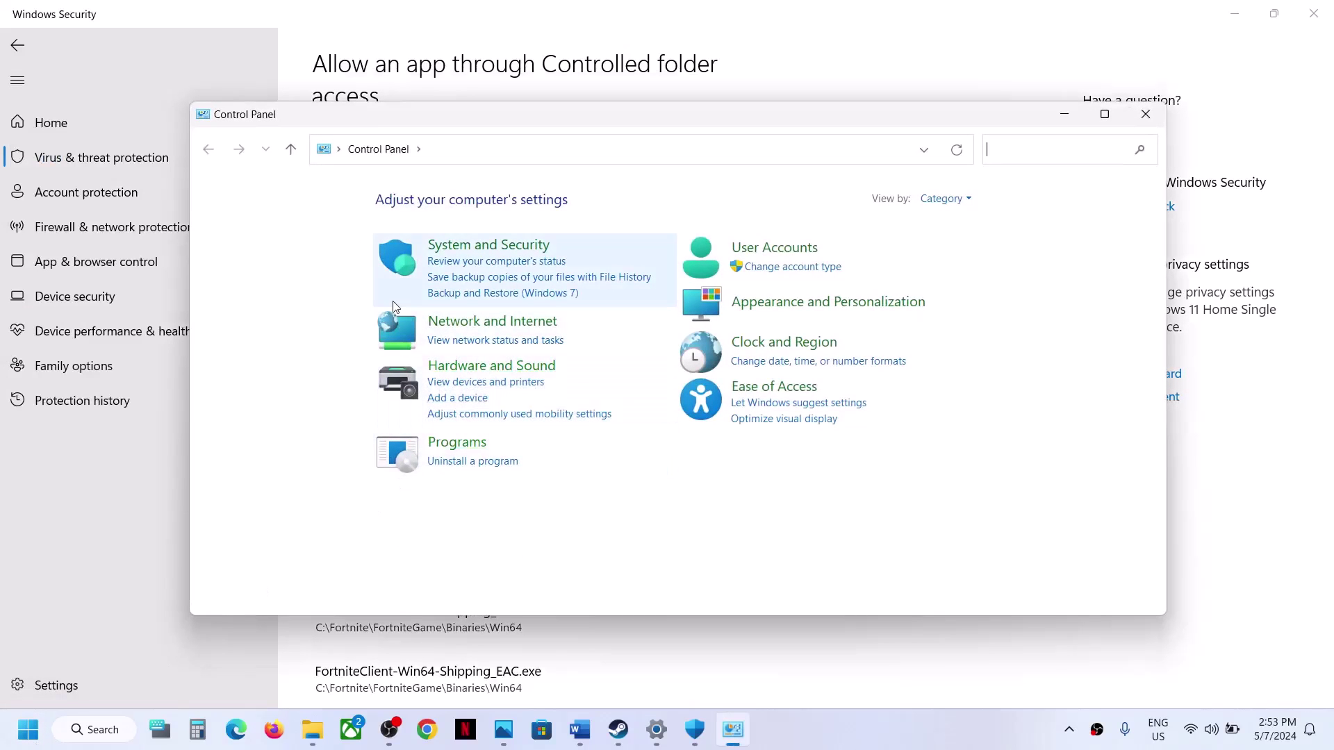
click(478, 248)
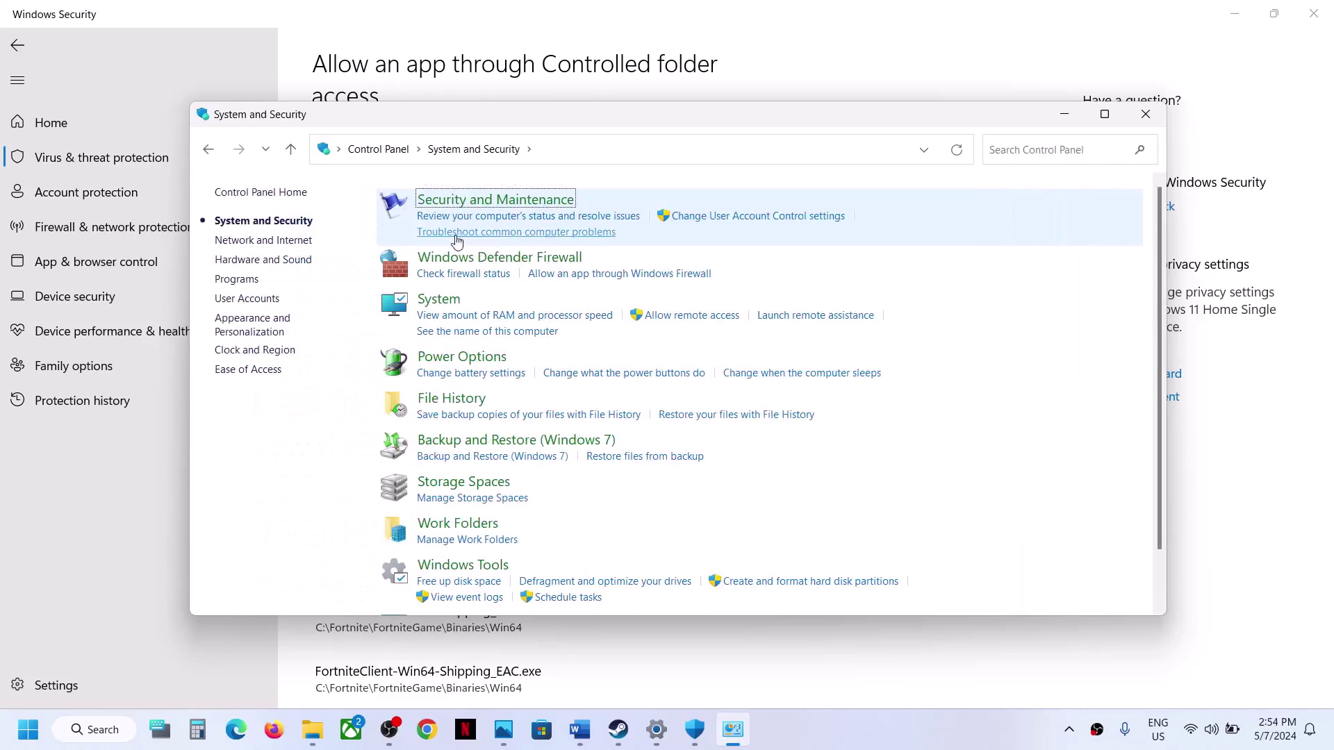
click(453, 258)
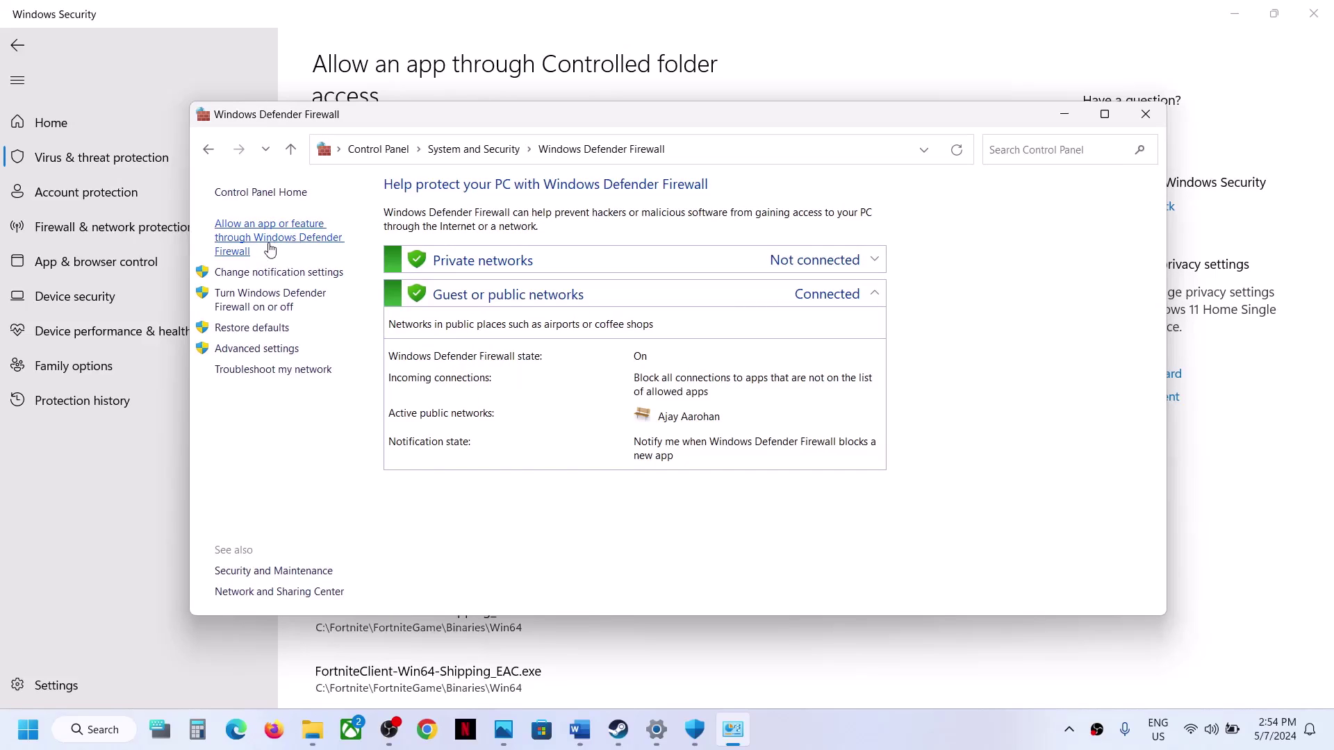
click(270, 243)
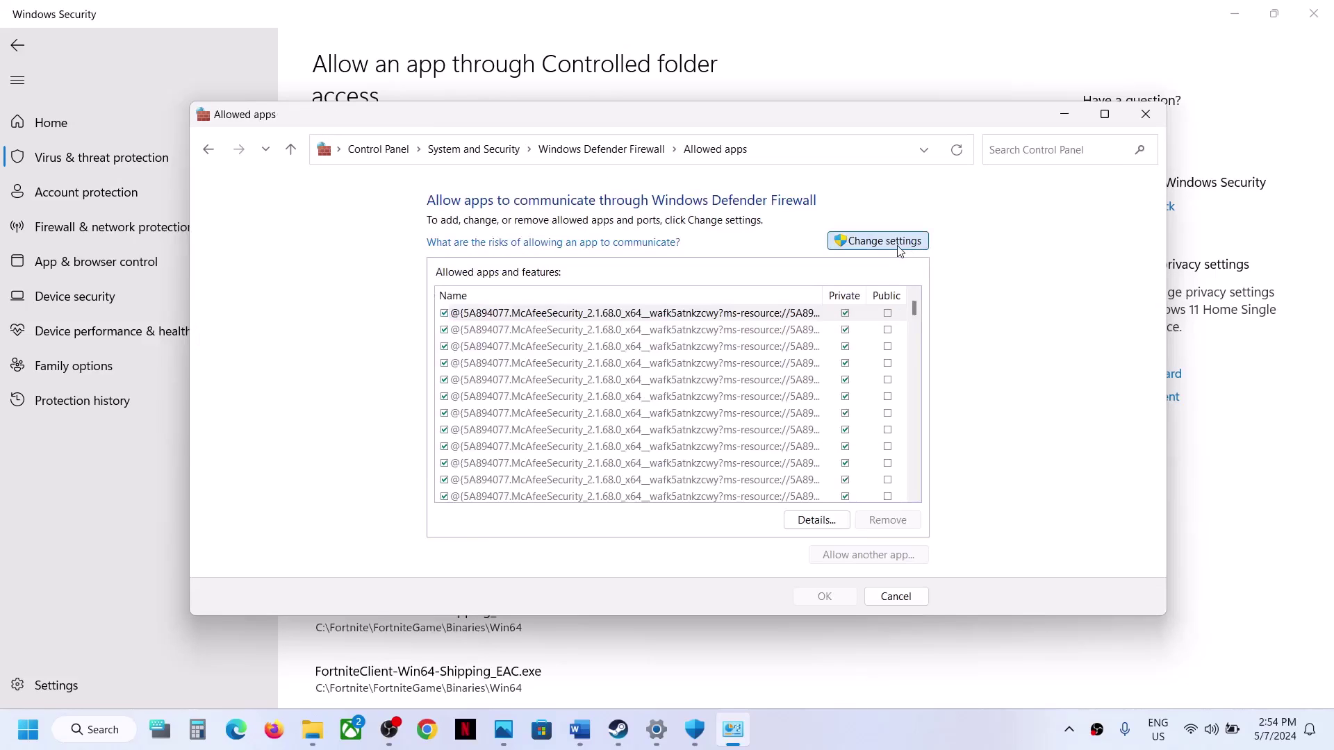
Enable changes to the allowed firewall apps and browse for another app in Steam's steamapps\common folder.
click(899, 243)
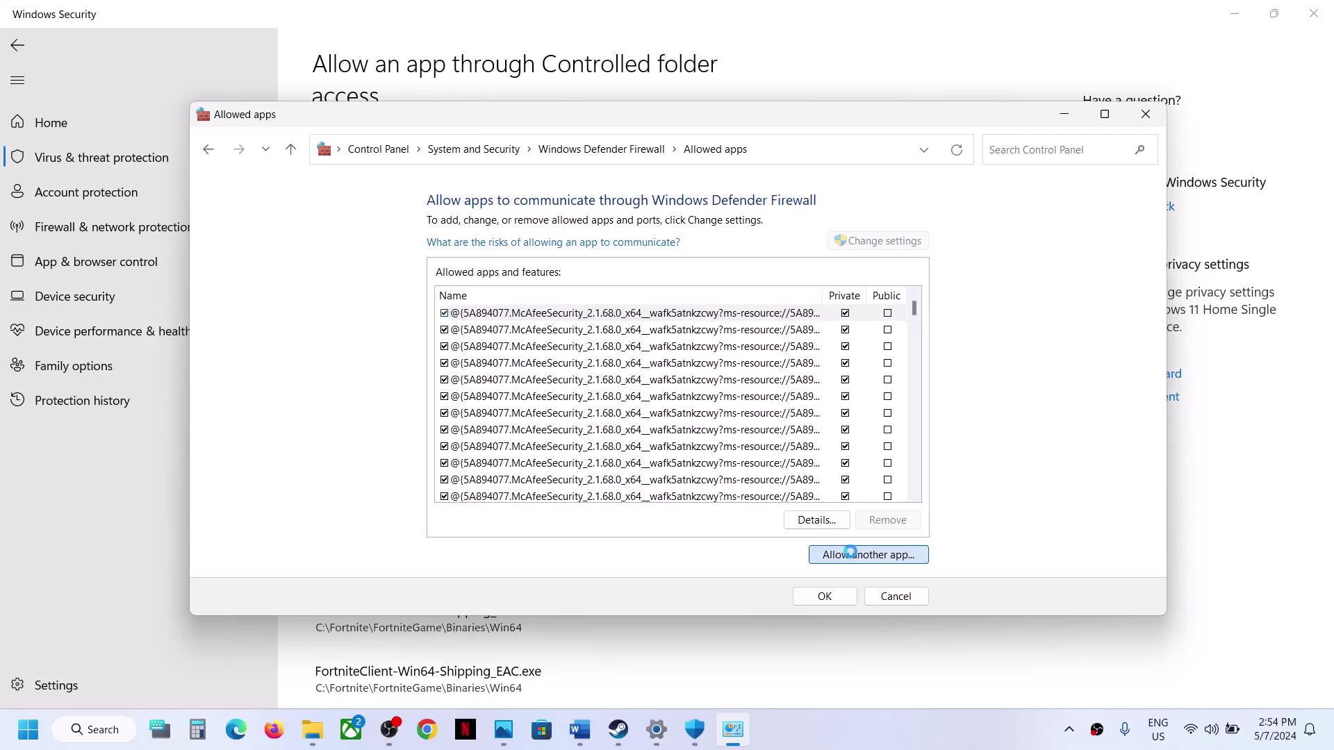
click(851, 554)
click(783, 461)
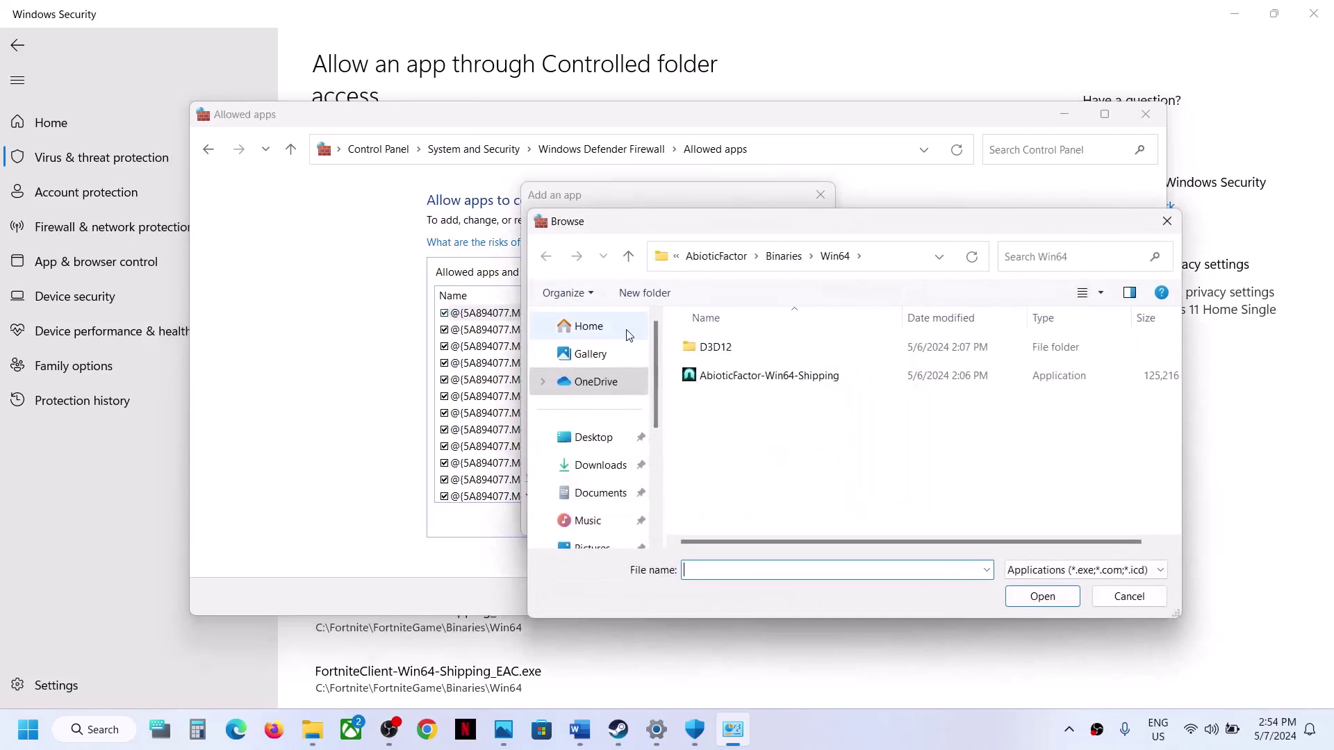
click(727, 264)
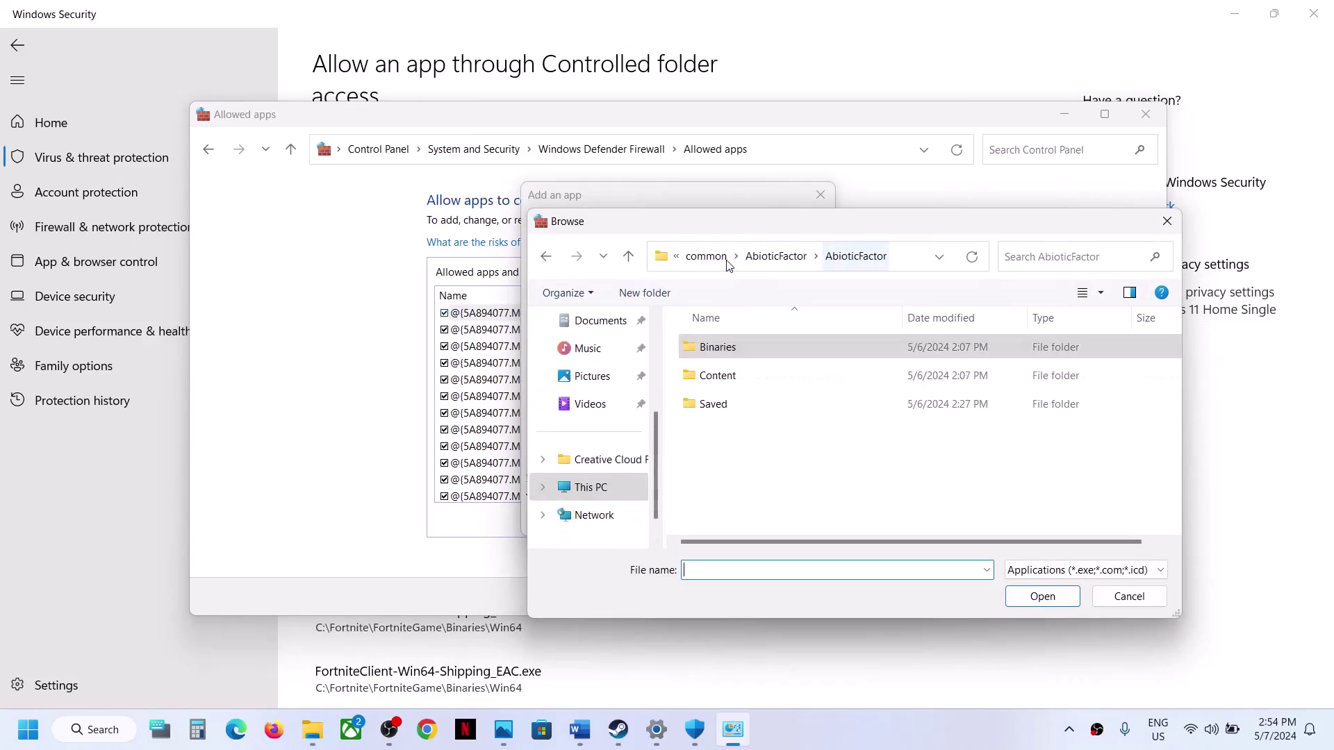
click(741, 265)
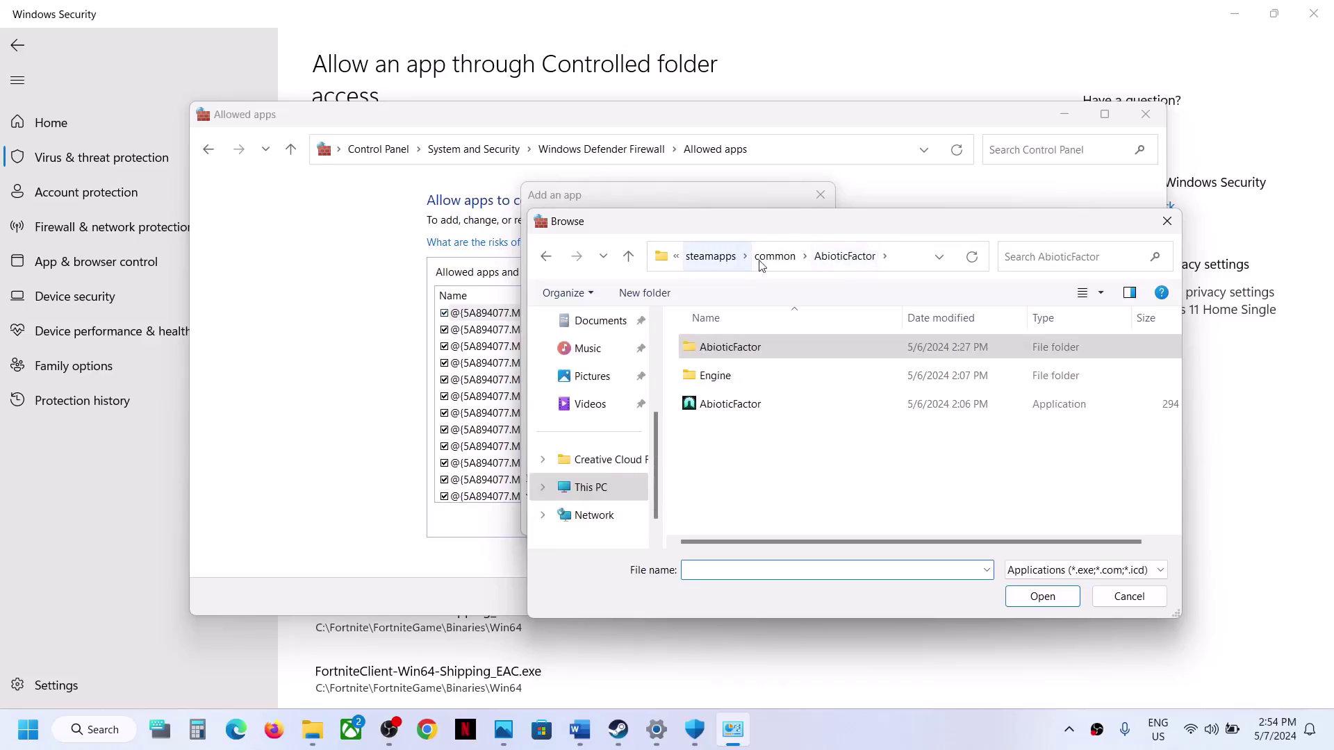
click(782, 257)
scroll(761, 361, down, 3)
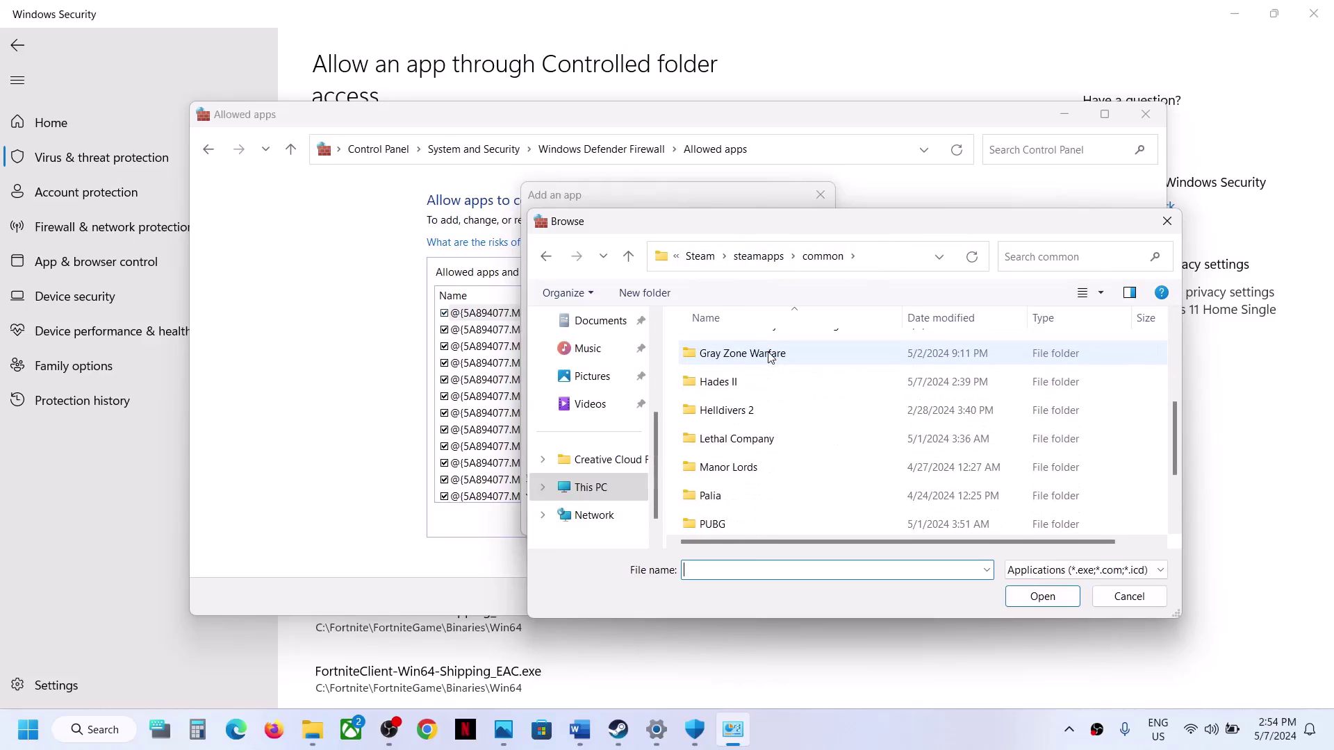
Try to add the Hades2 application from the Hades II\Ship folder to the apps allowed through the firewall.
double_click(740, 383)
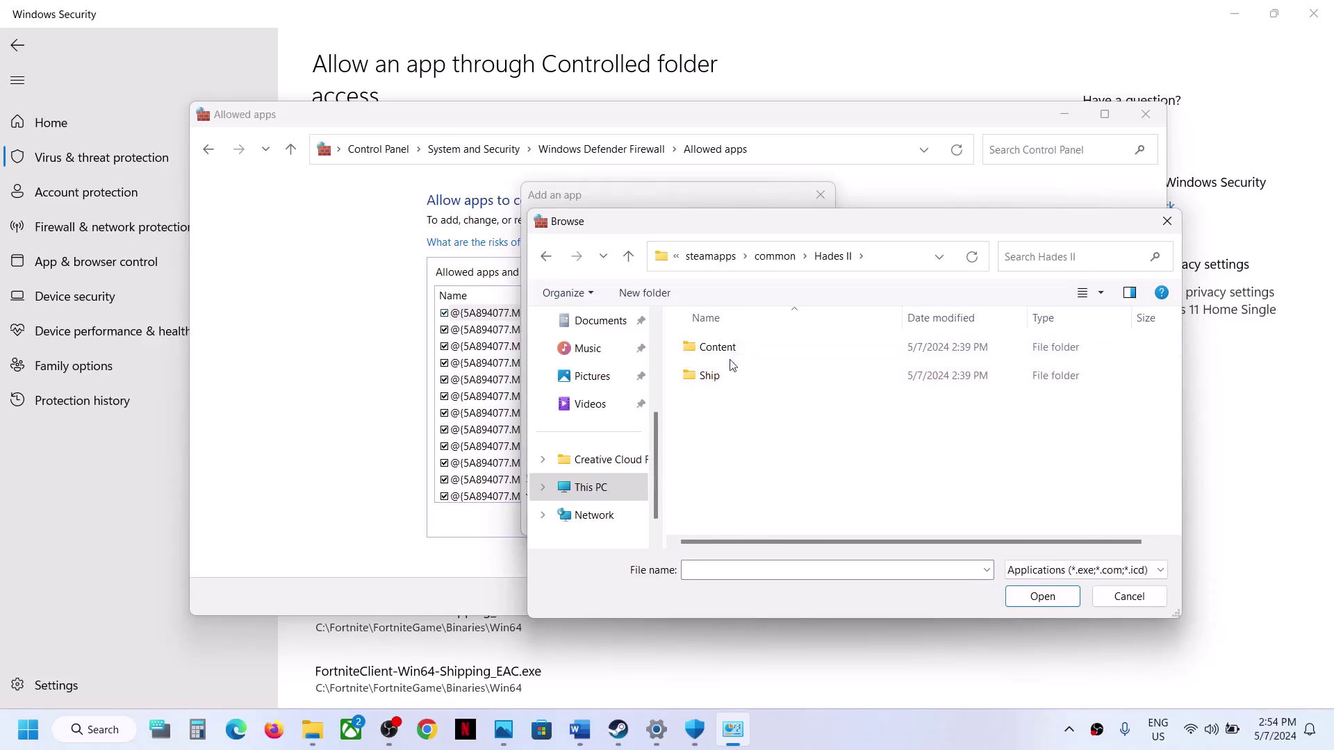
double_click(723, 375)
click(732, 403)
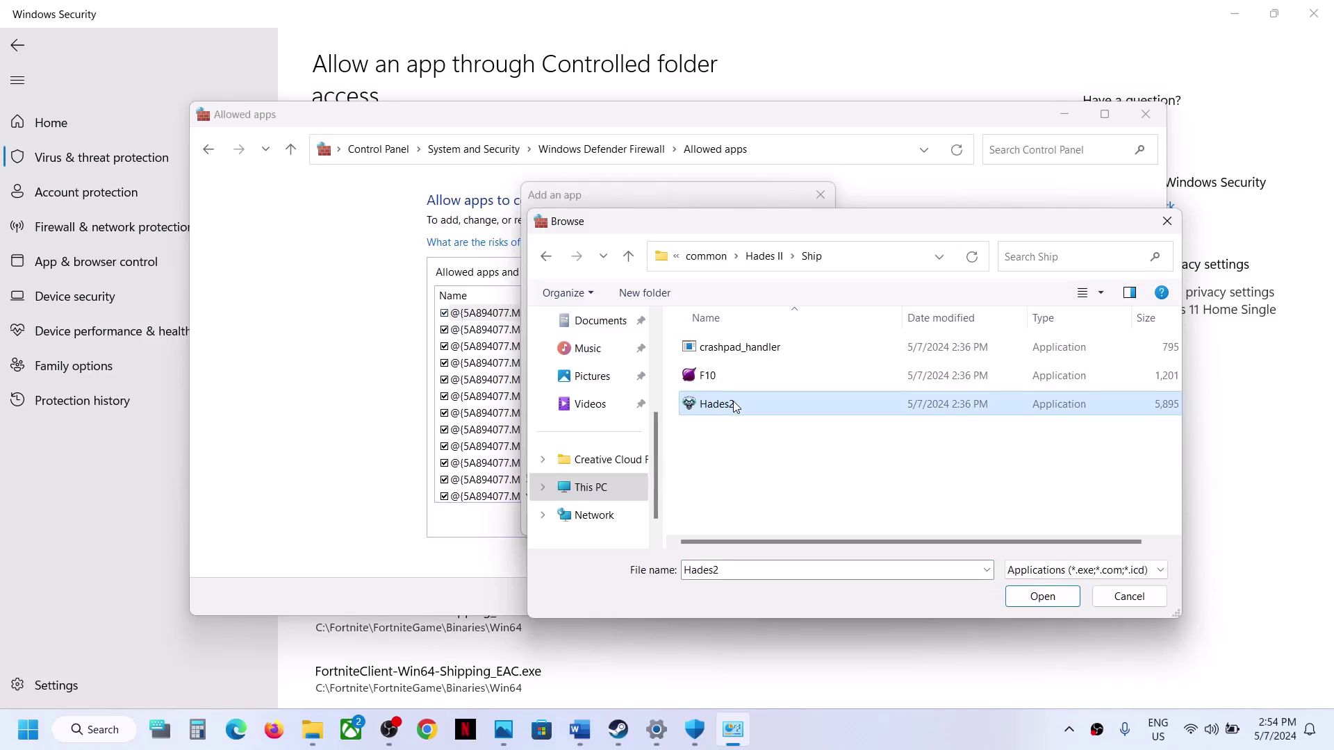
click(1044, 595)
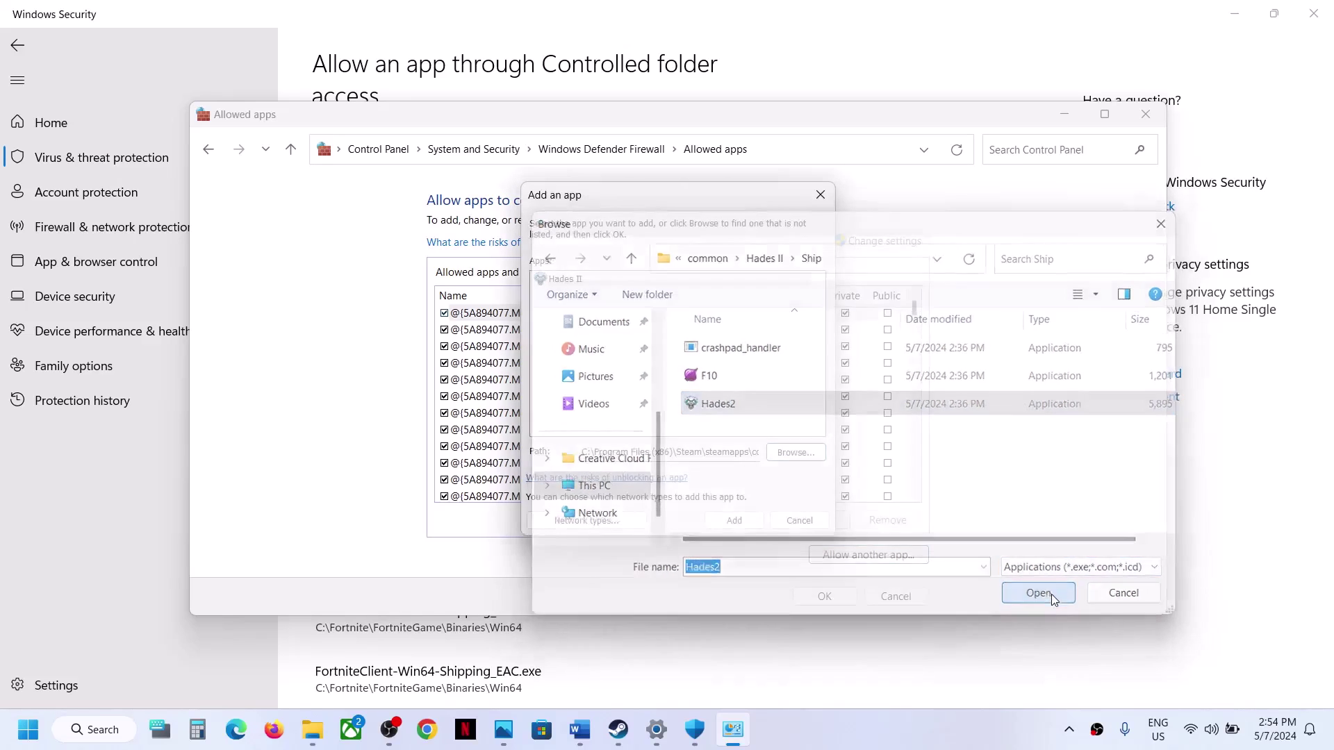
click(729, 520)
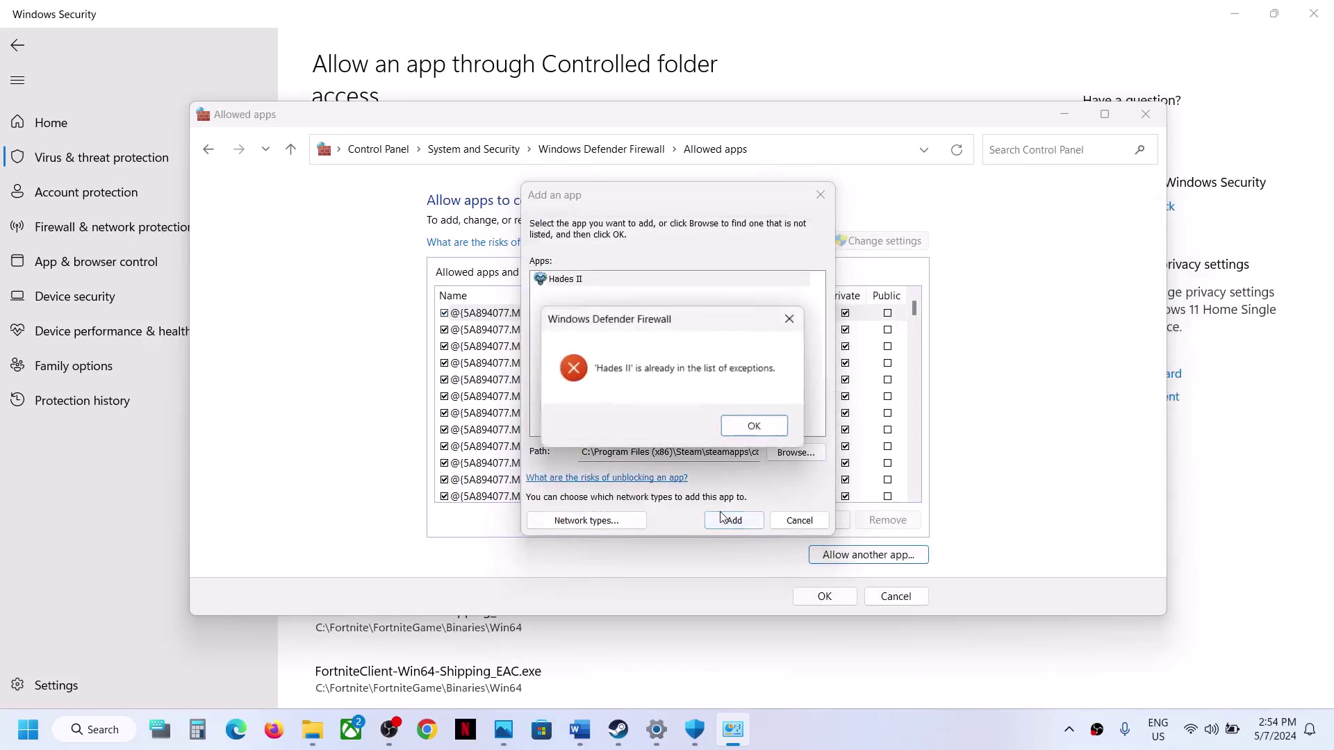
Leave the dialog for adding an app, locate Hades II in the allowed apps list and confirm the firewall list.
click(760, 426)
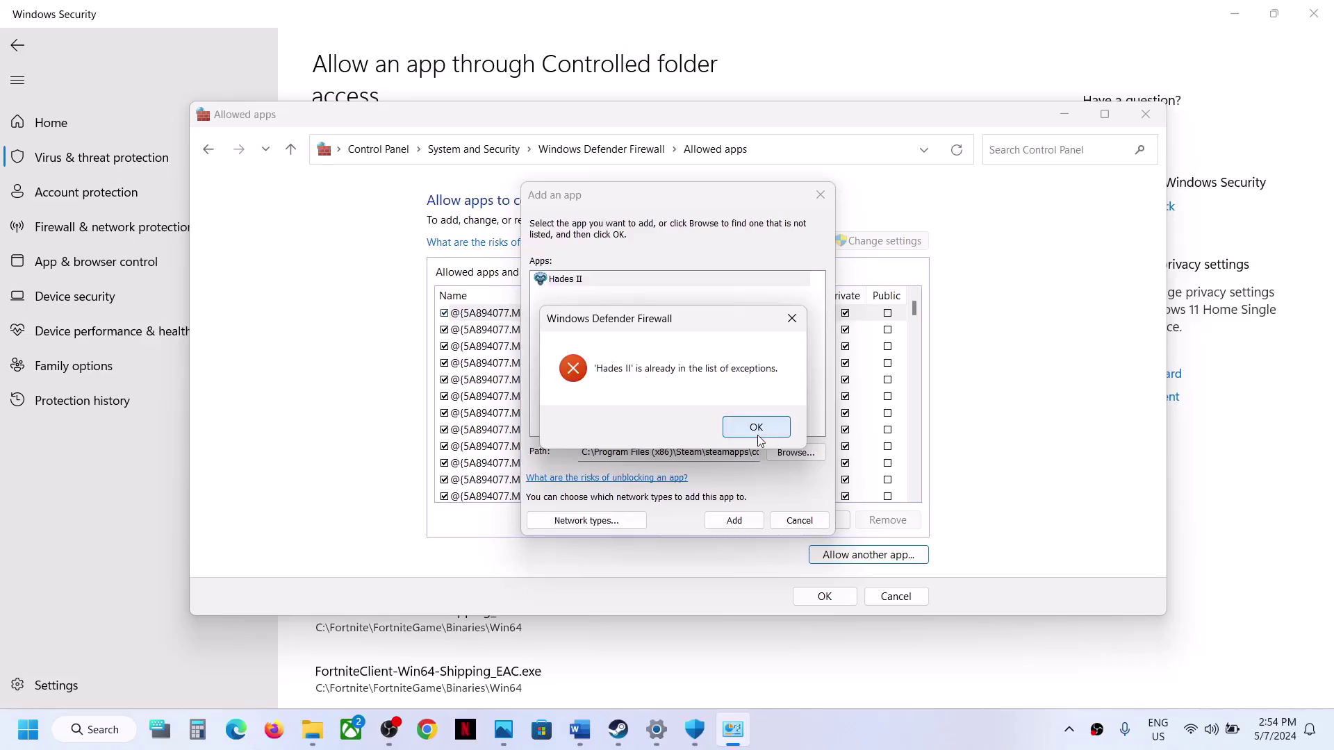
click(821, 195)
click(623, 396)
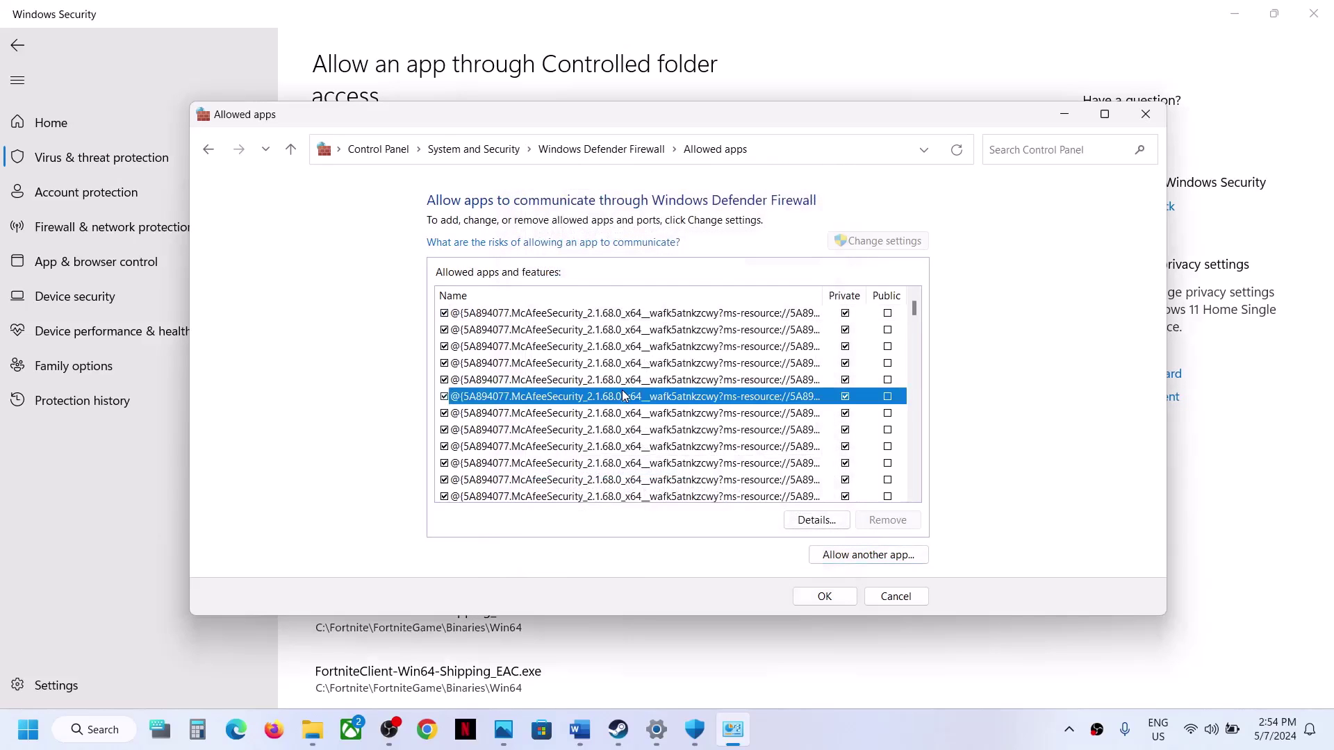
key(h)
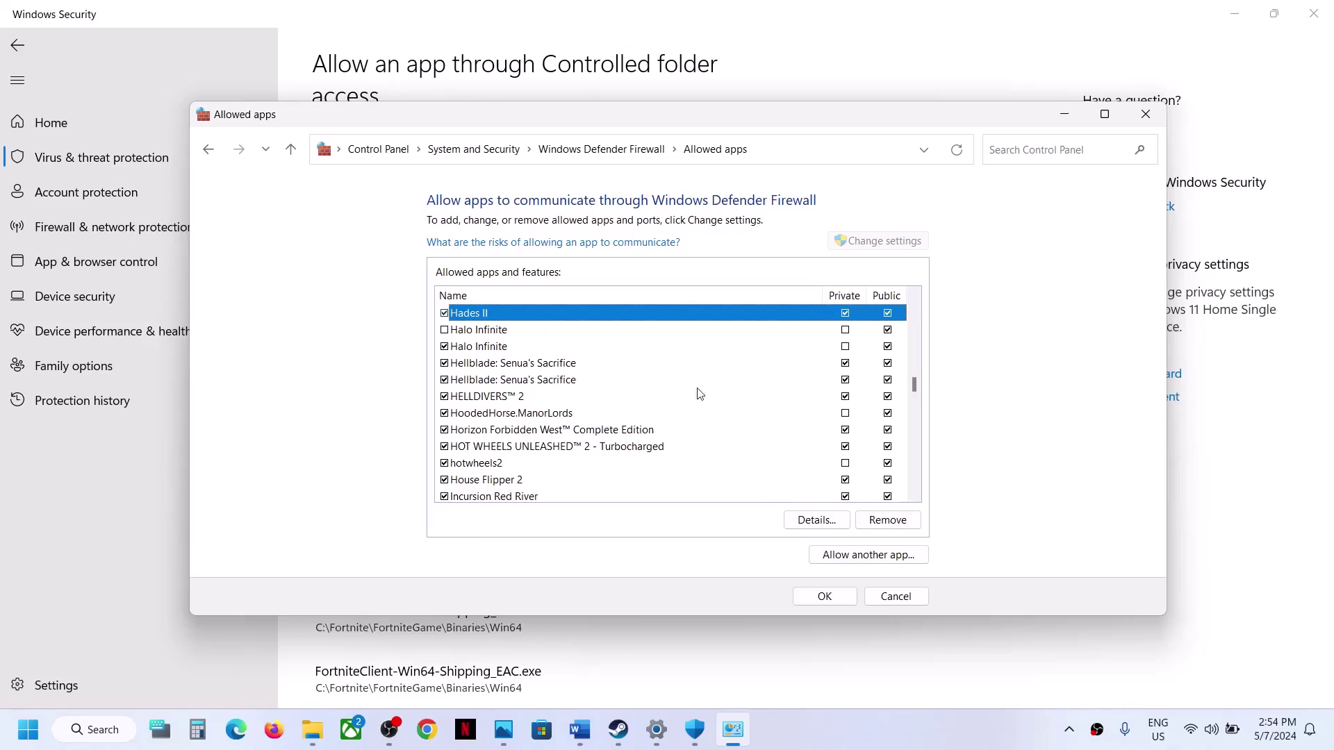
click(837, 596)
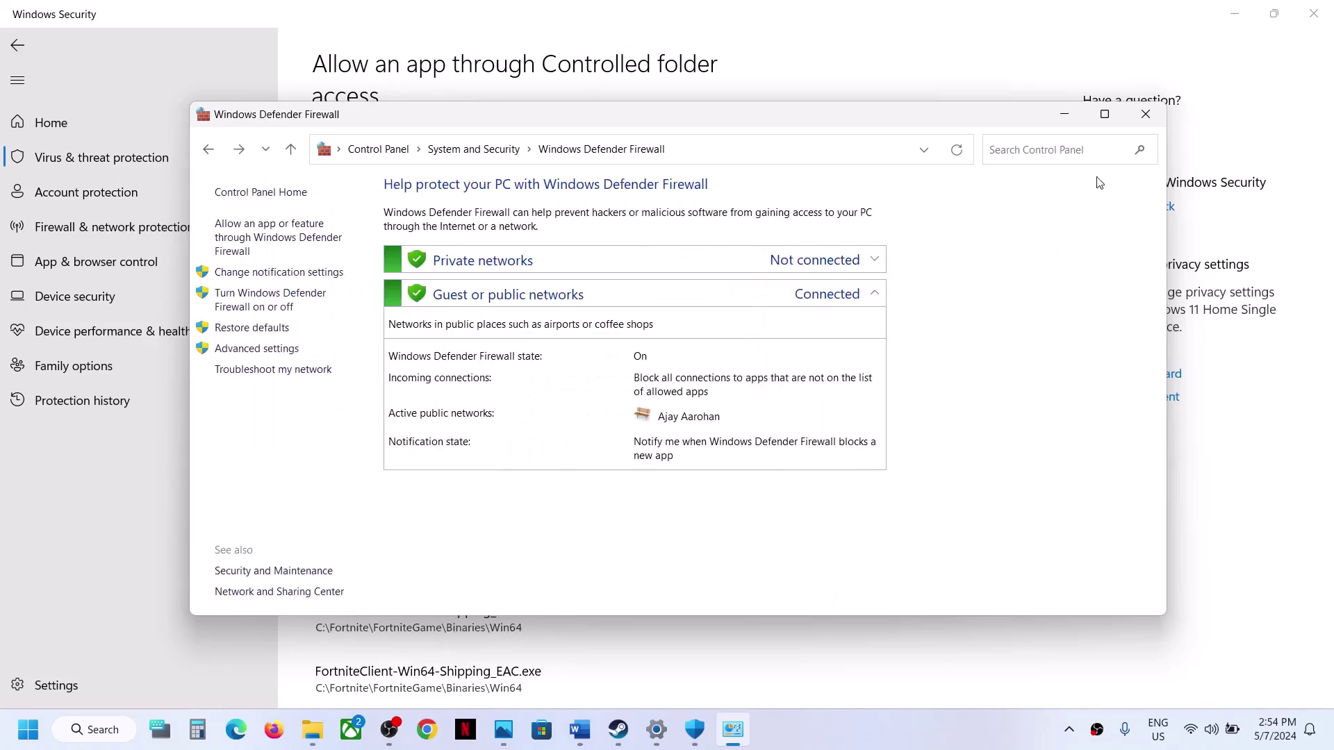
Close the Windows Defender Firewall and Windows Security windows.
click(1146, 115)
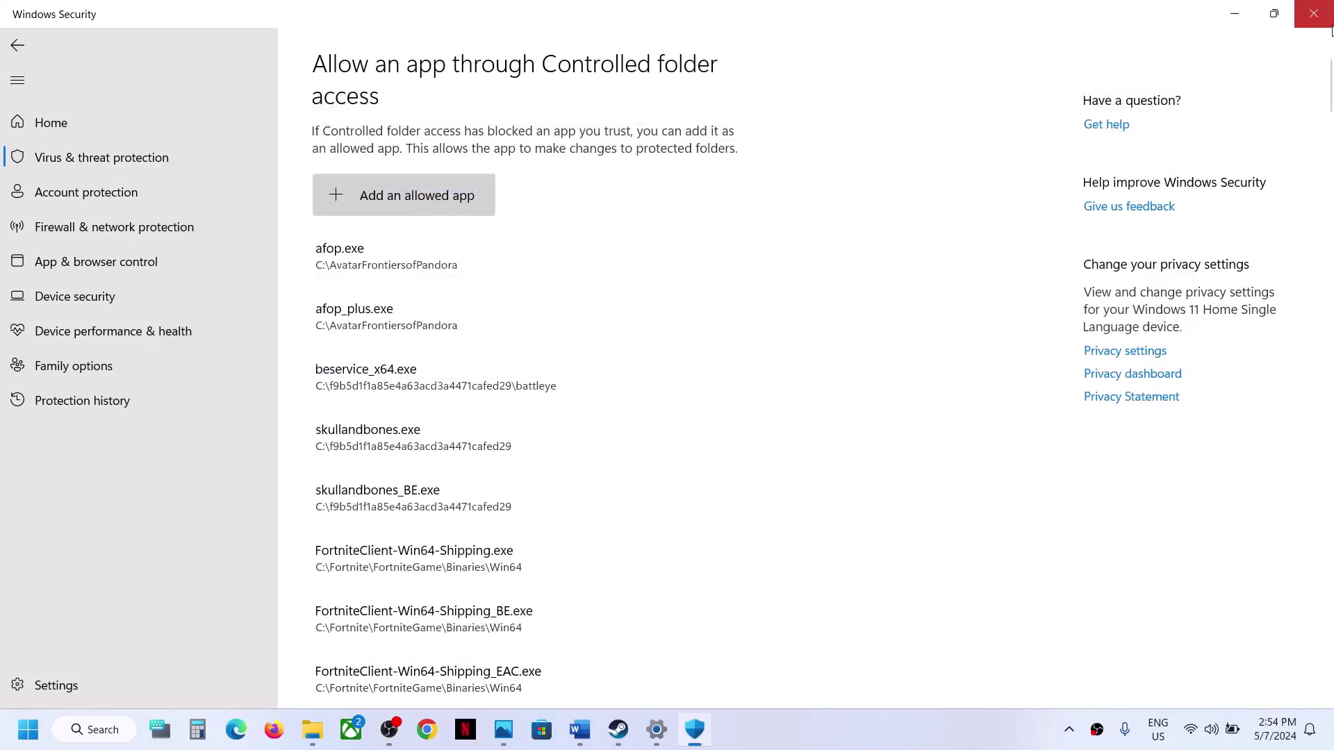
click(1316, 14)
click(1324, 18)
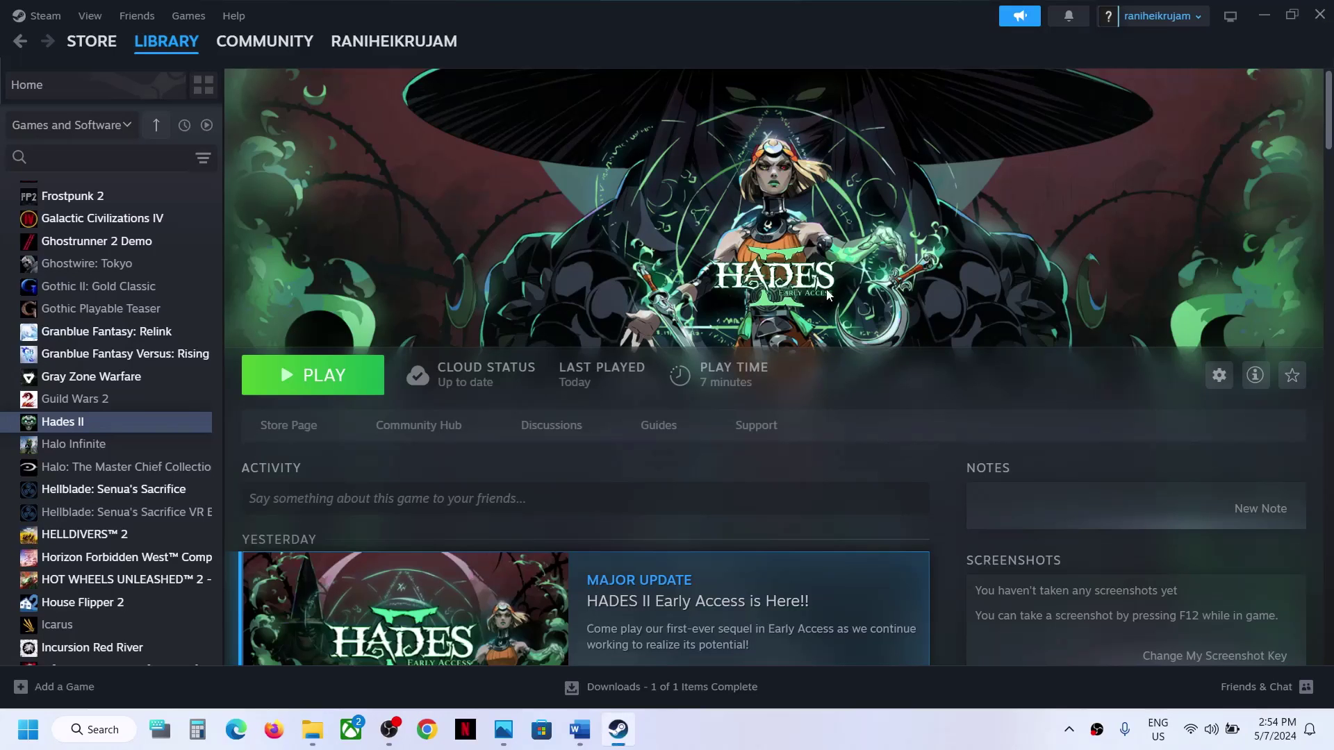
Switch to the Word document and review Step 6 on clean graphics driver installation, including the NVIDIA and AMD links.
click(579, 729)
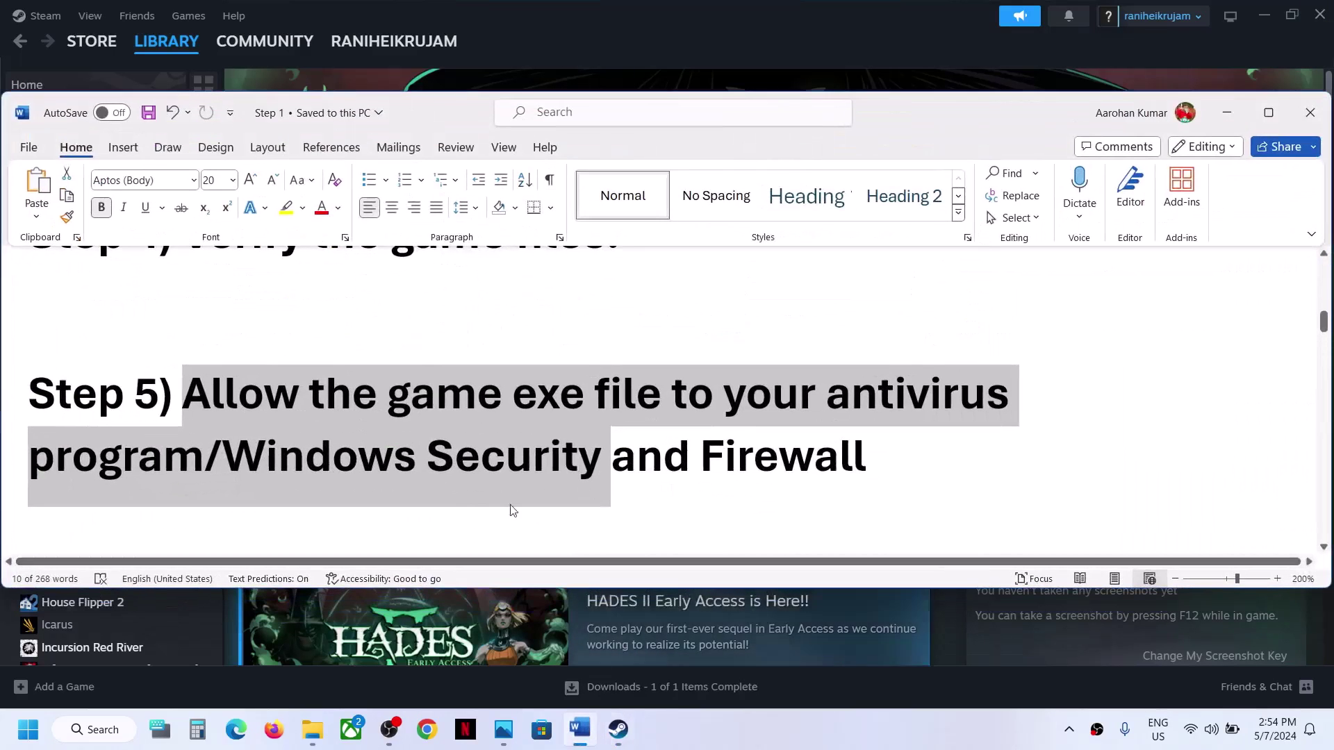
scroll(465, 492, down, 5)
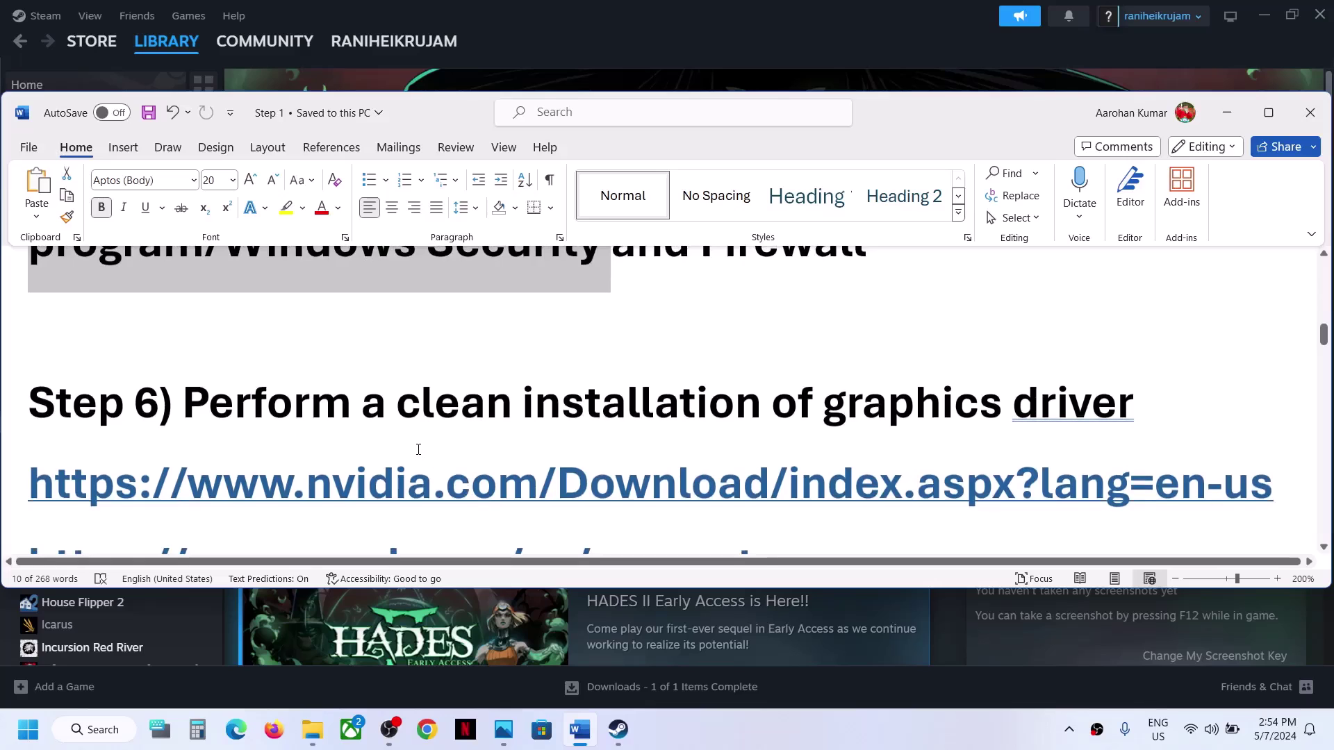
scroll(418, 448, down, 2)
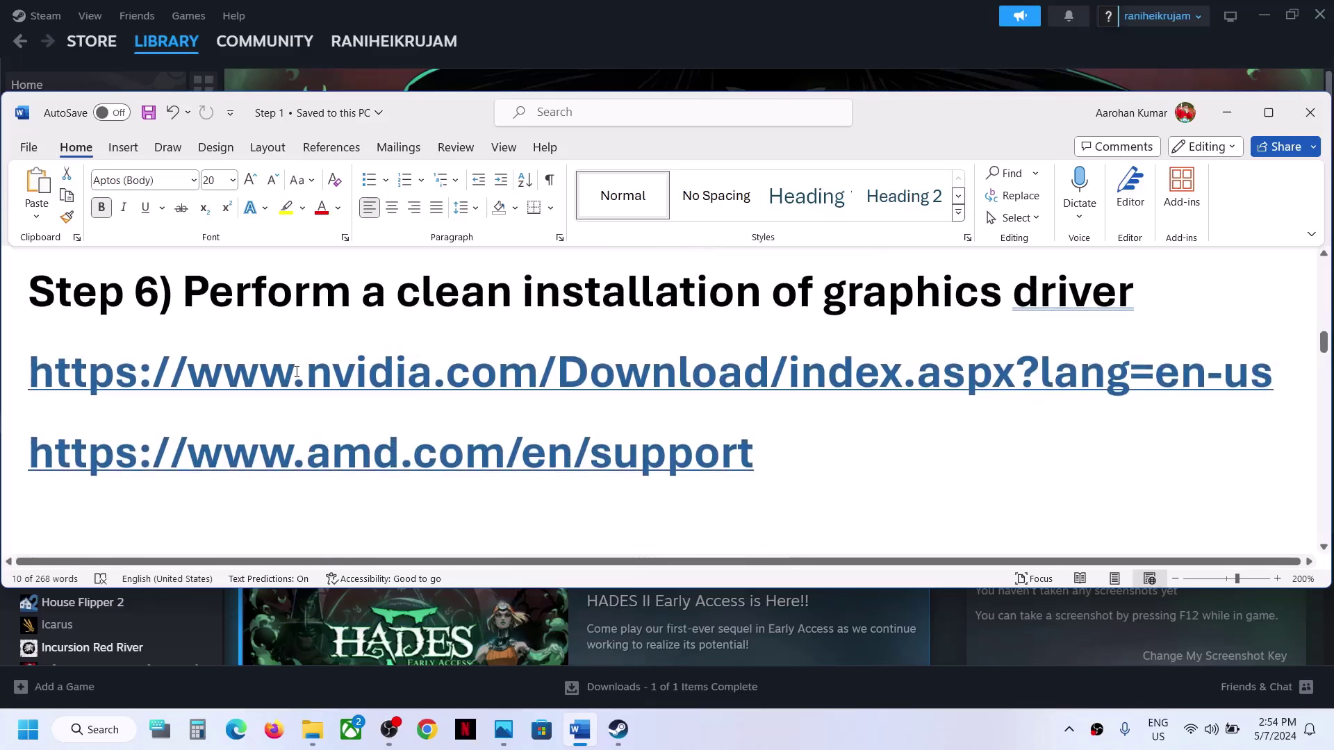
drag(283, 376, 615, 375)
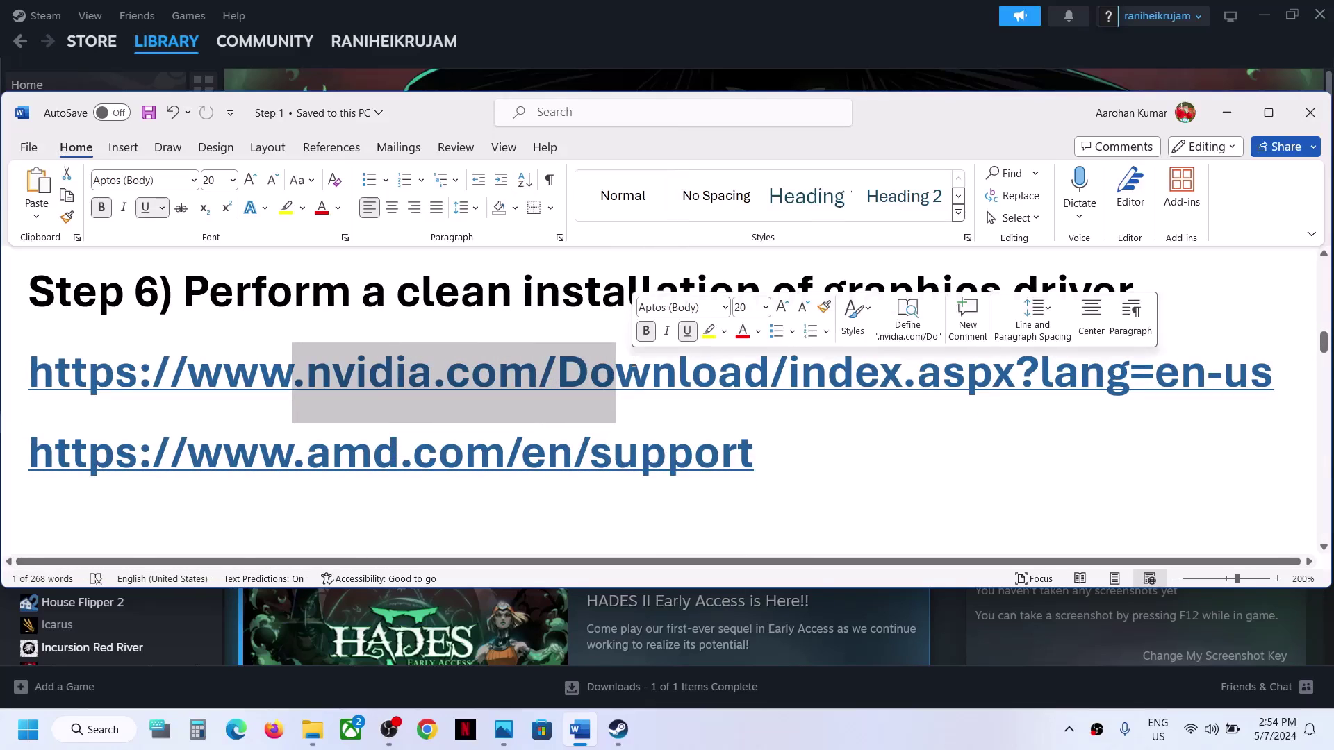
drag(277, 457, 638, 457)
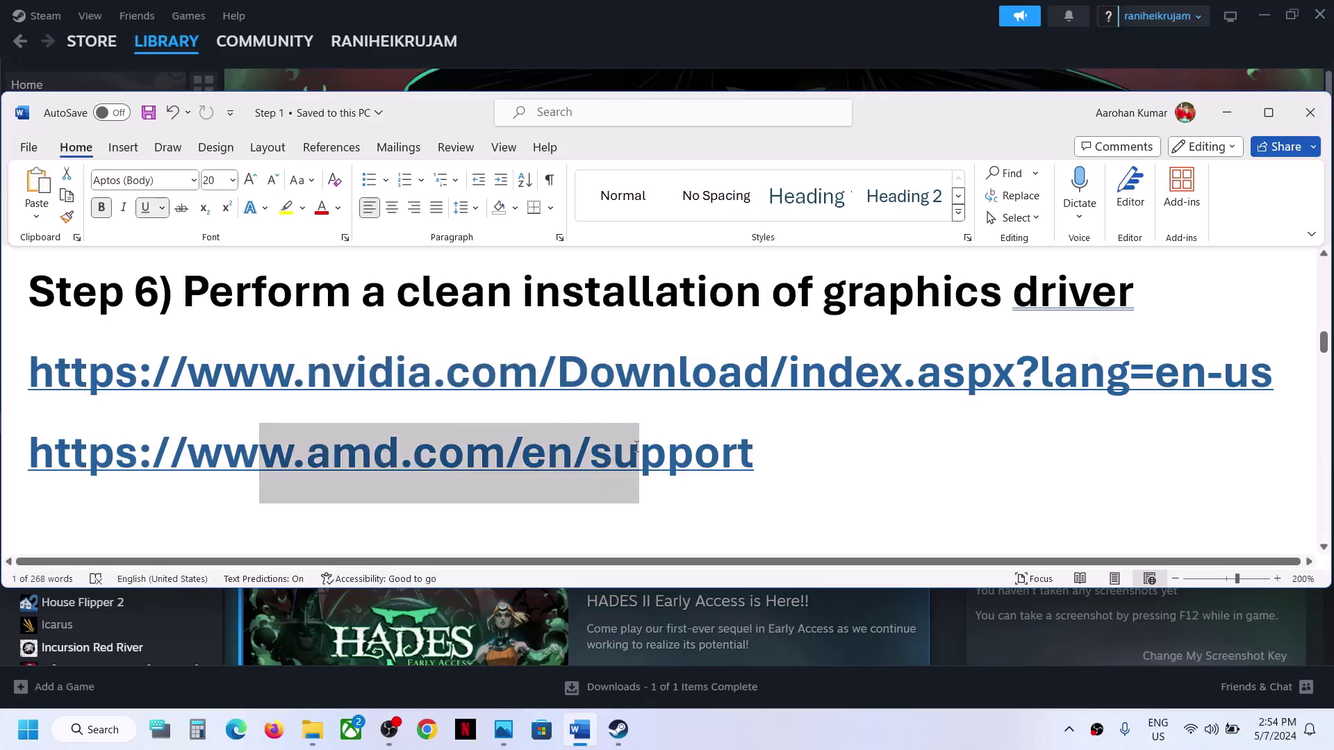
click(1227, 113)
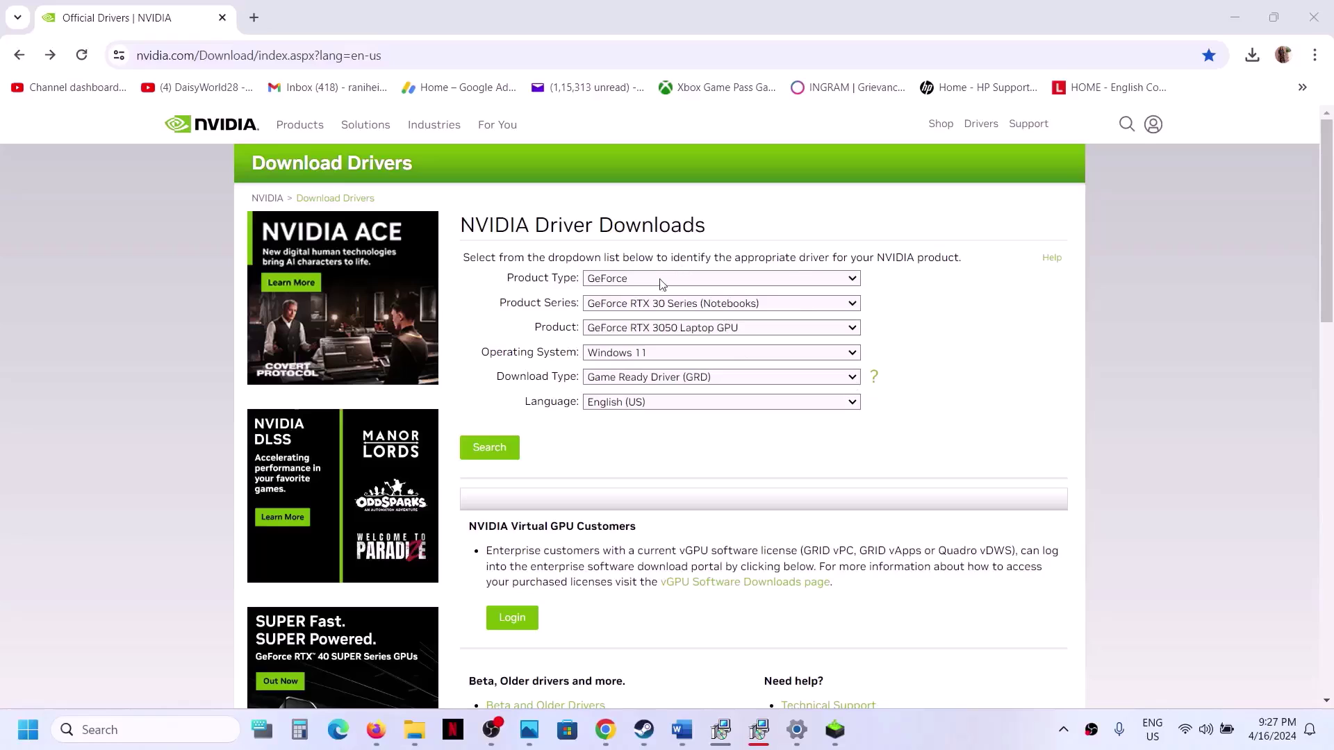
Choose product type GeForce, series GeForce RTX 30 Series (Notebooks) and product GeForce RTX 3050 Laptop GPU for the driver search.
click(660, 282)
click(627, 296)
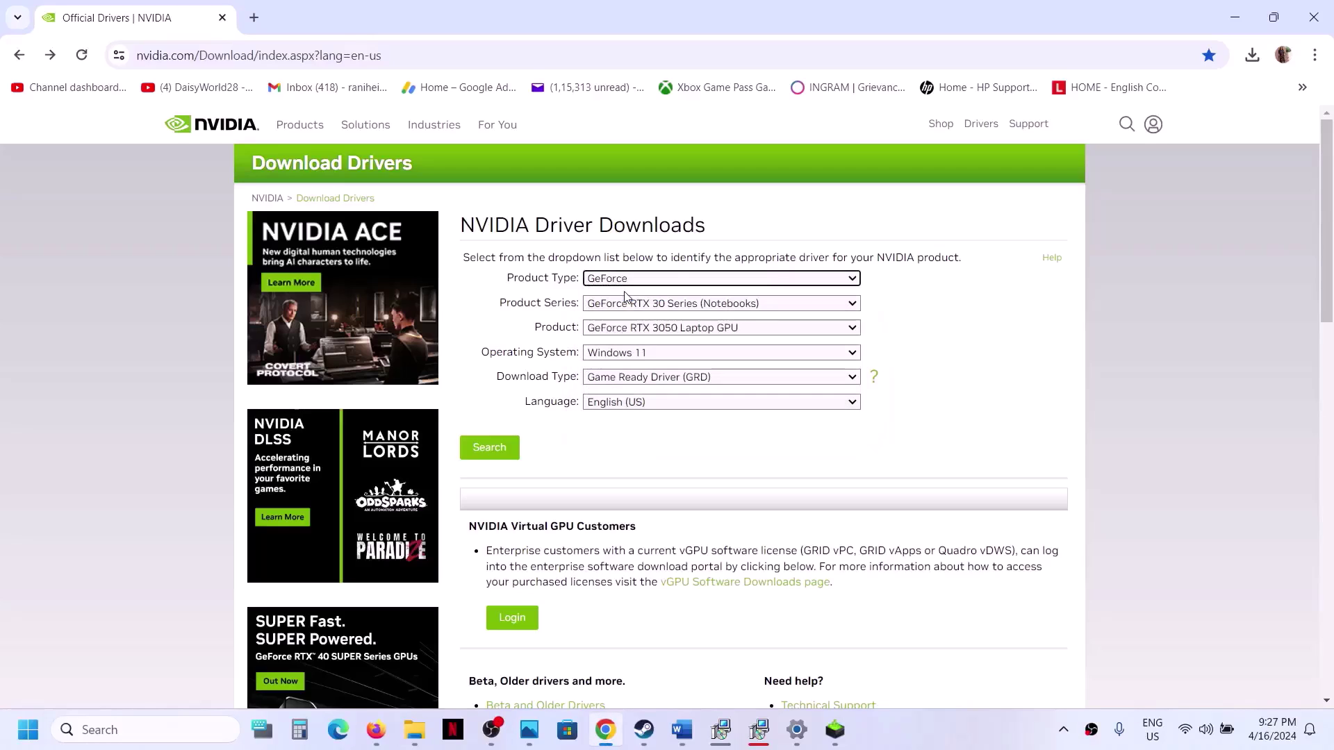
click(663, 310)
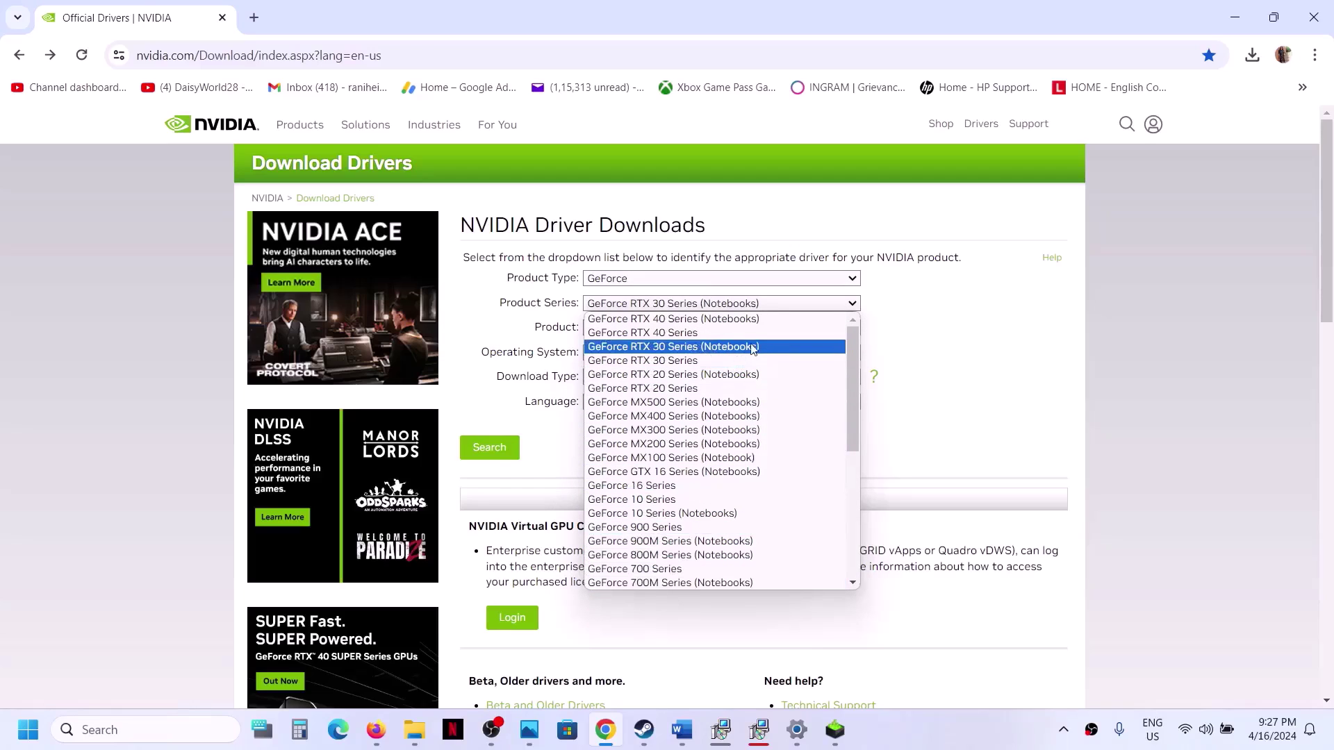
click(733, 346)
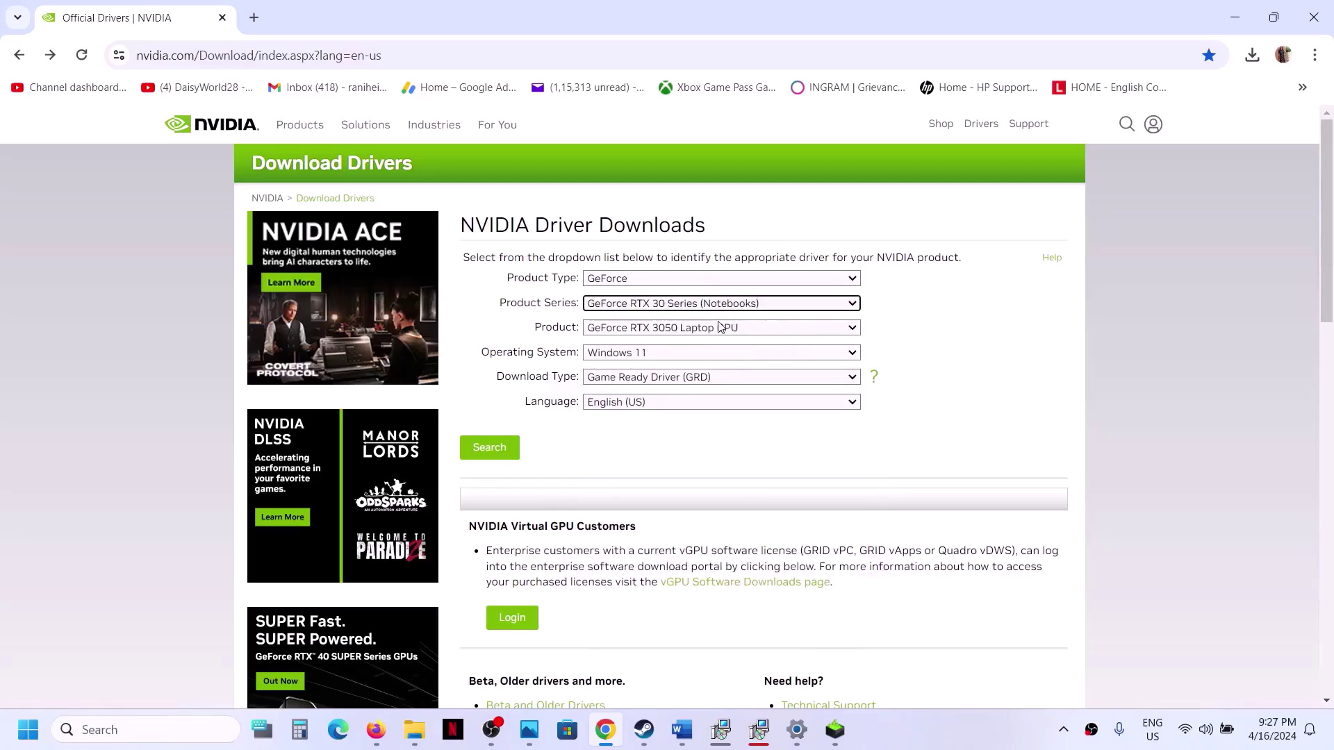
click(724, 336)
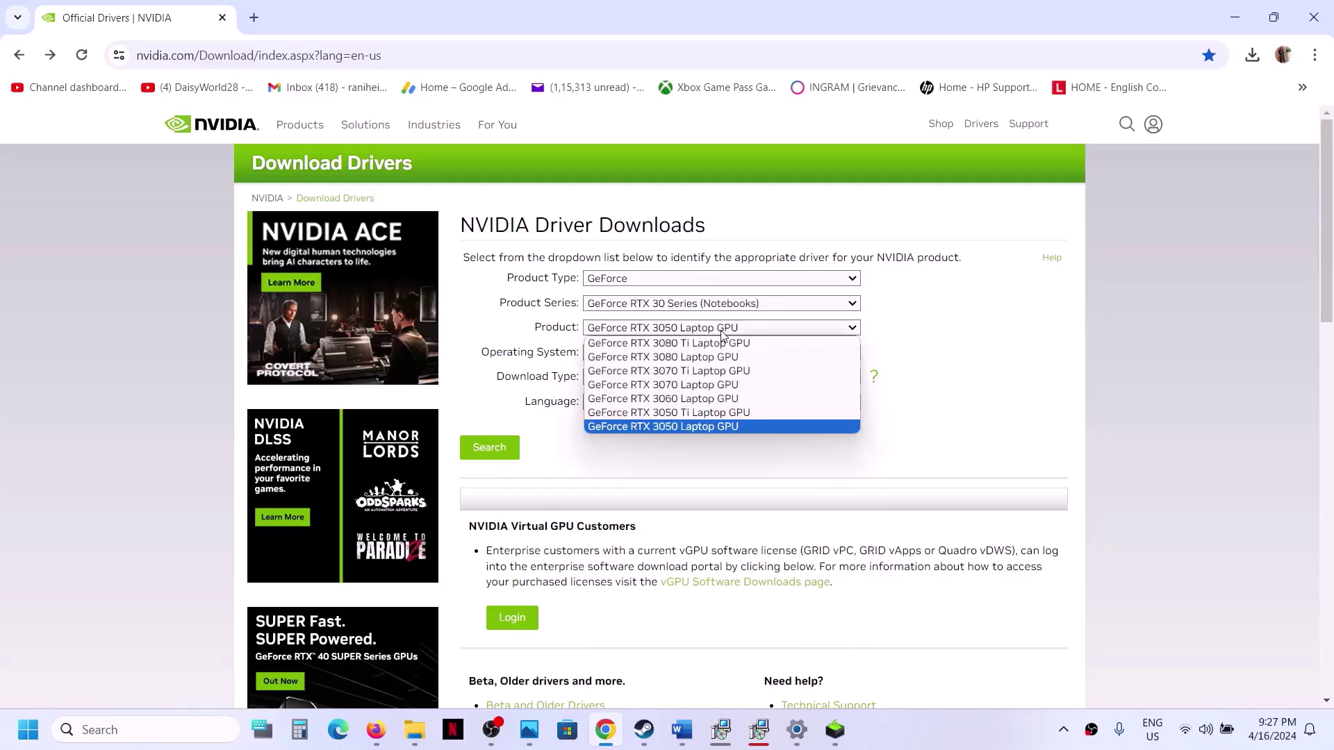
click(707, 426)
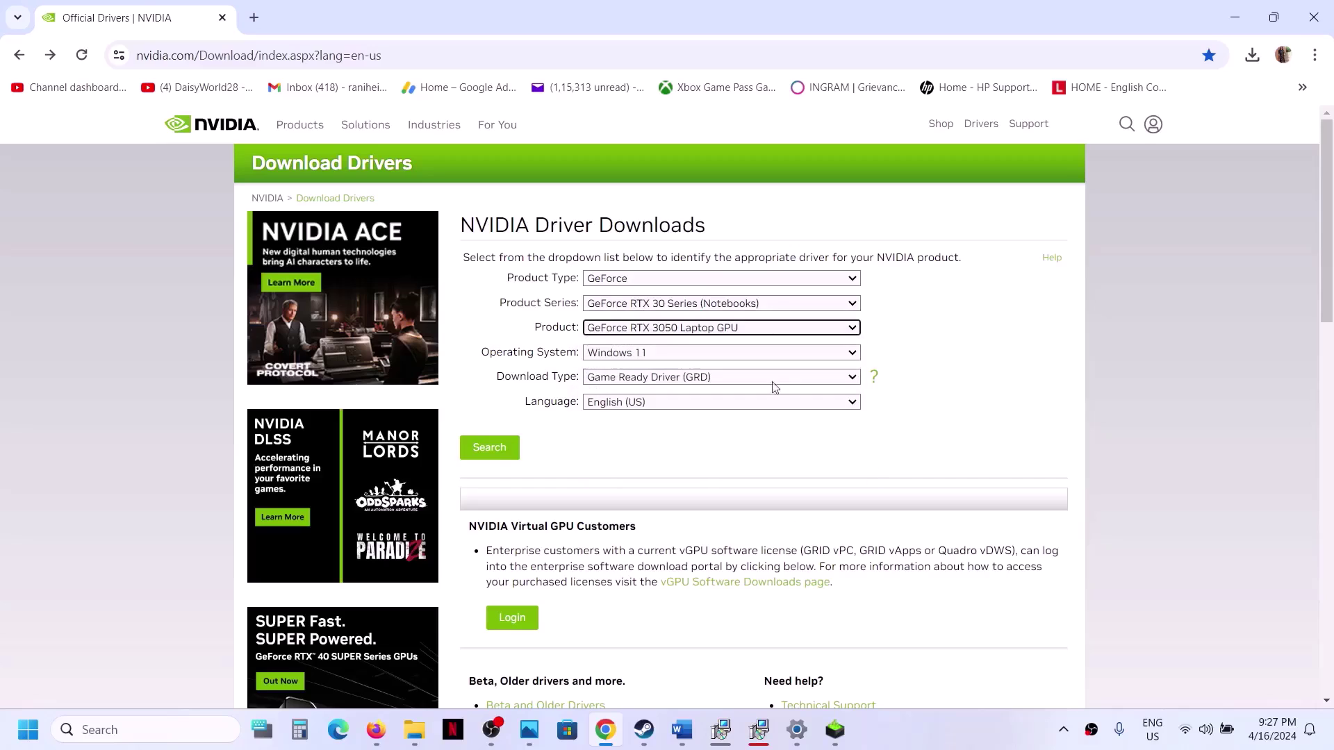
Search with Windows 11 and Game Ready Driver (GRD) selected, and download GeForce Game Ready Driver 552.22.
click(671, 356)
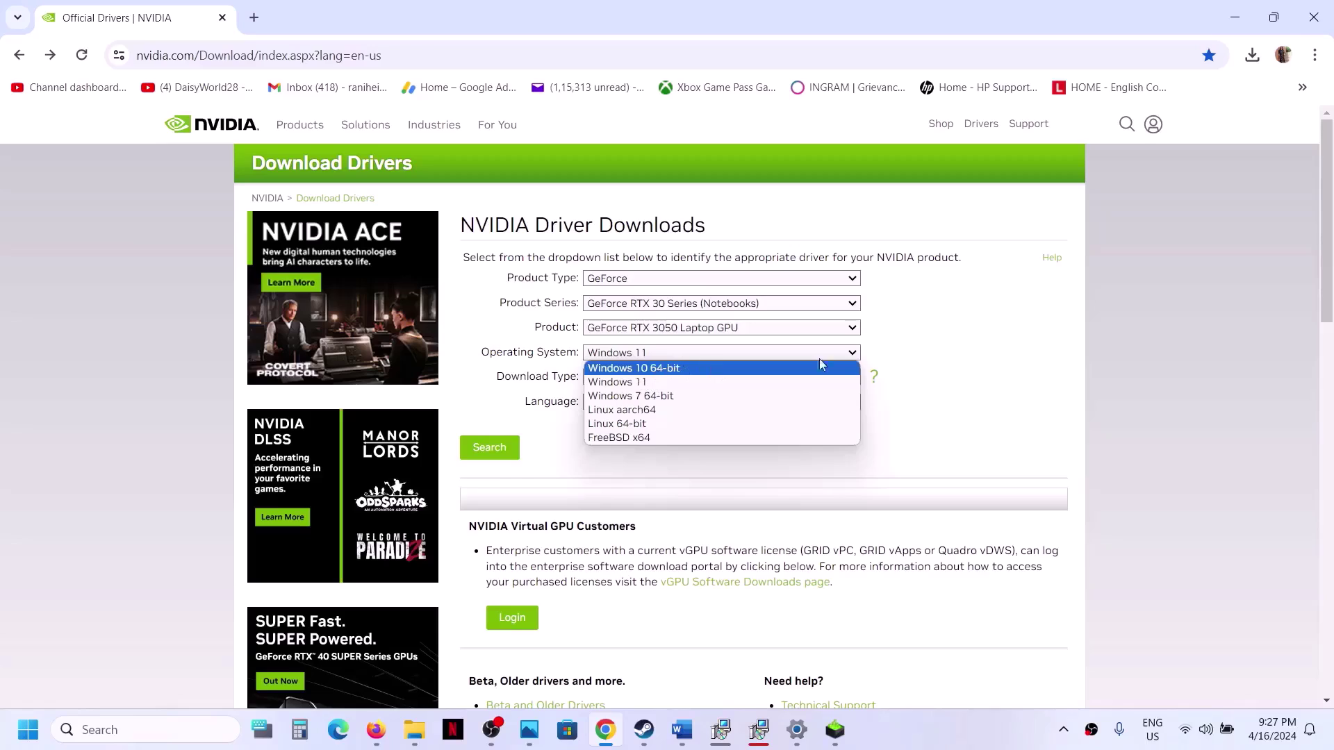
click(953, 351)
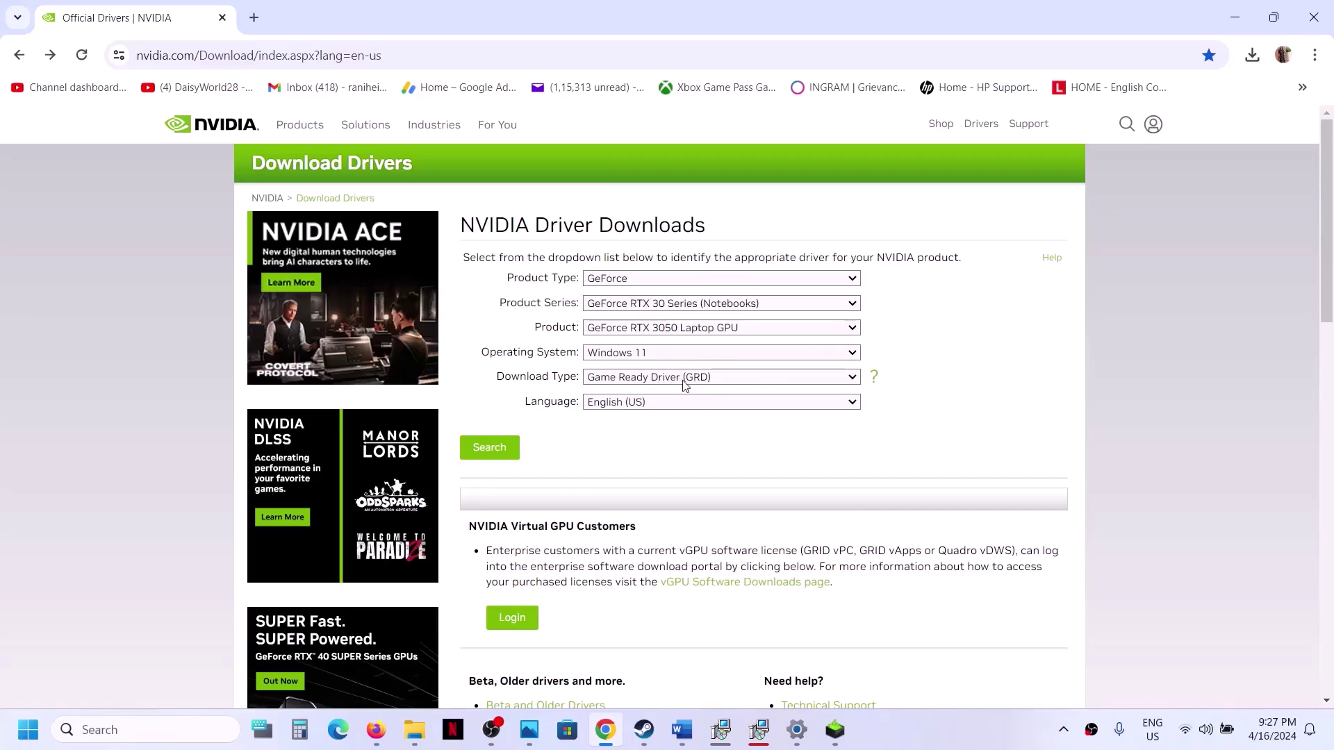
click(497, 450)
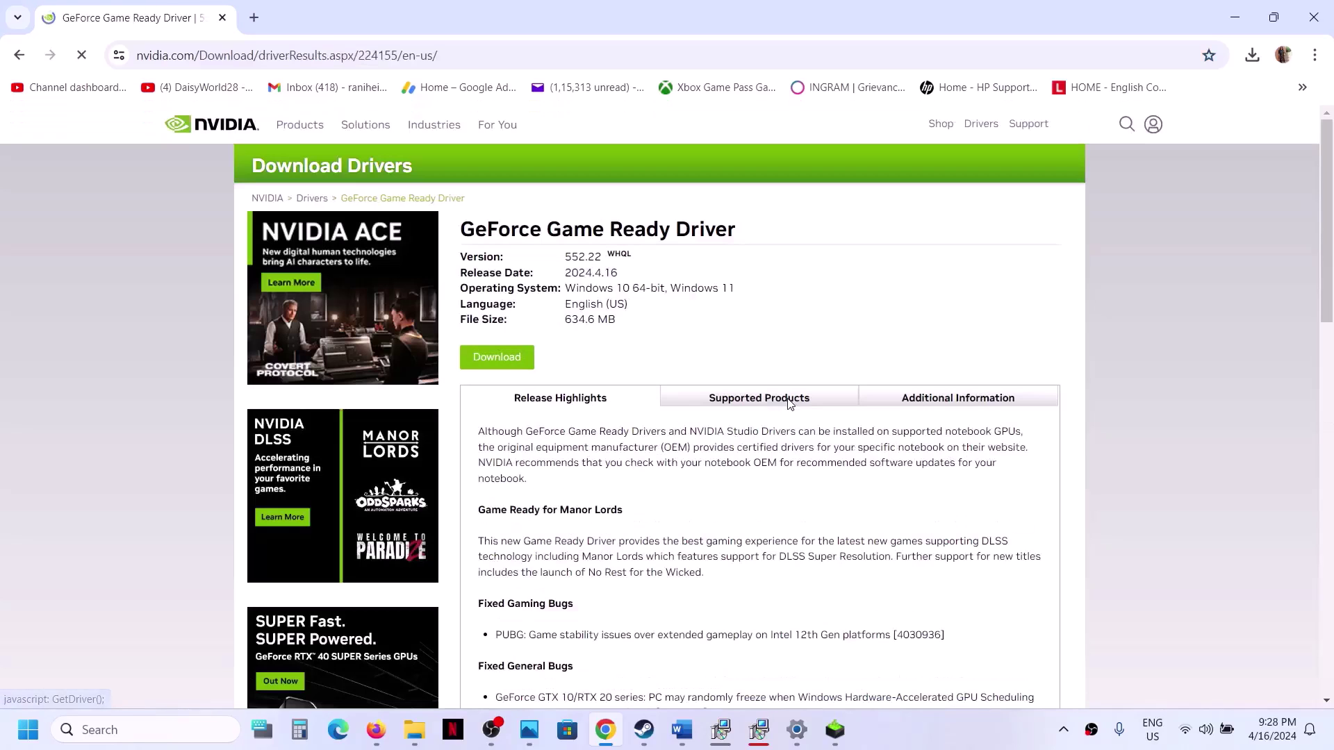
click(506, 357)
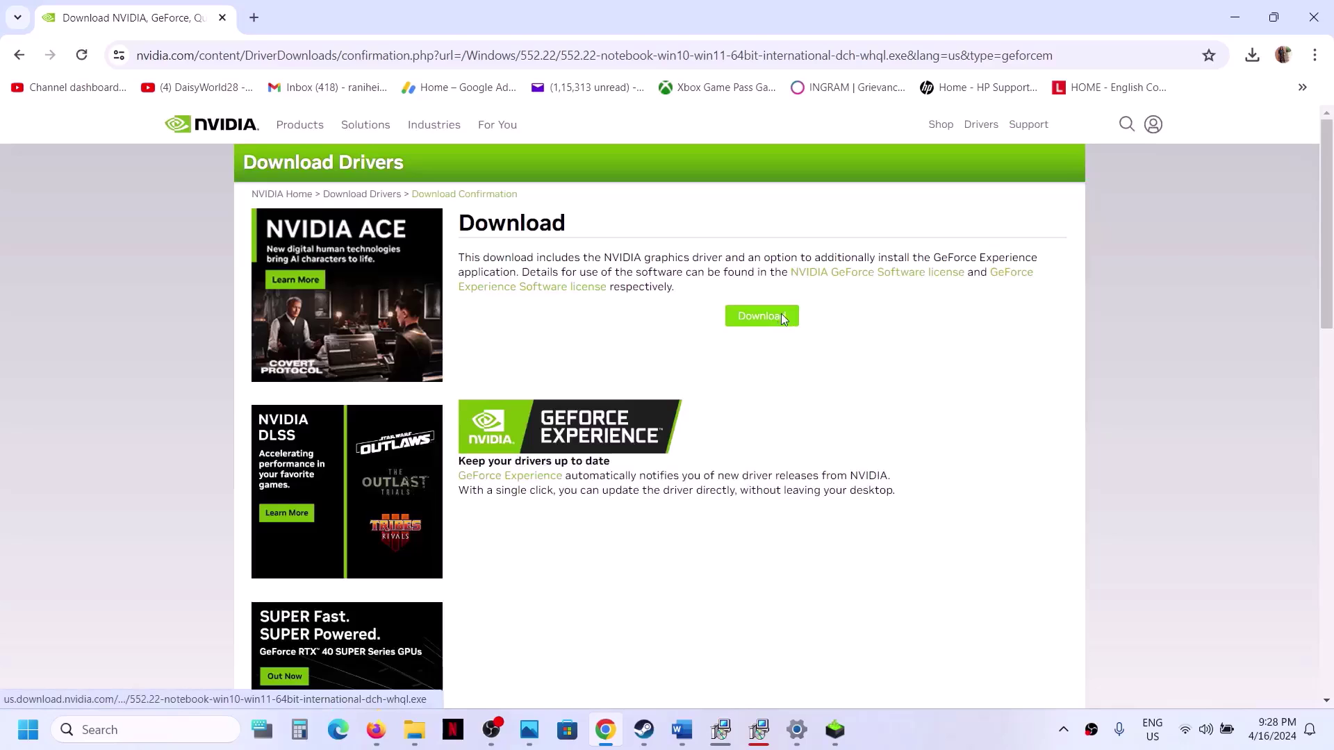
click(781, 316)
click(1251, 56)
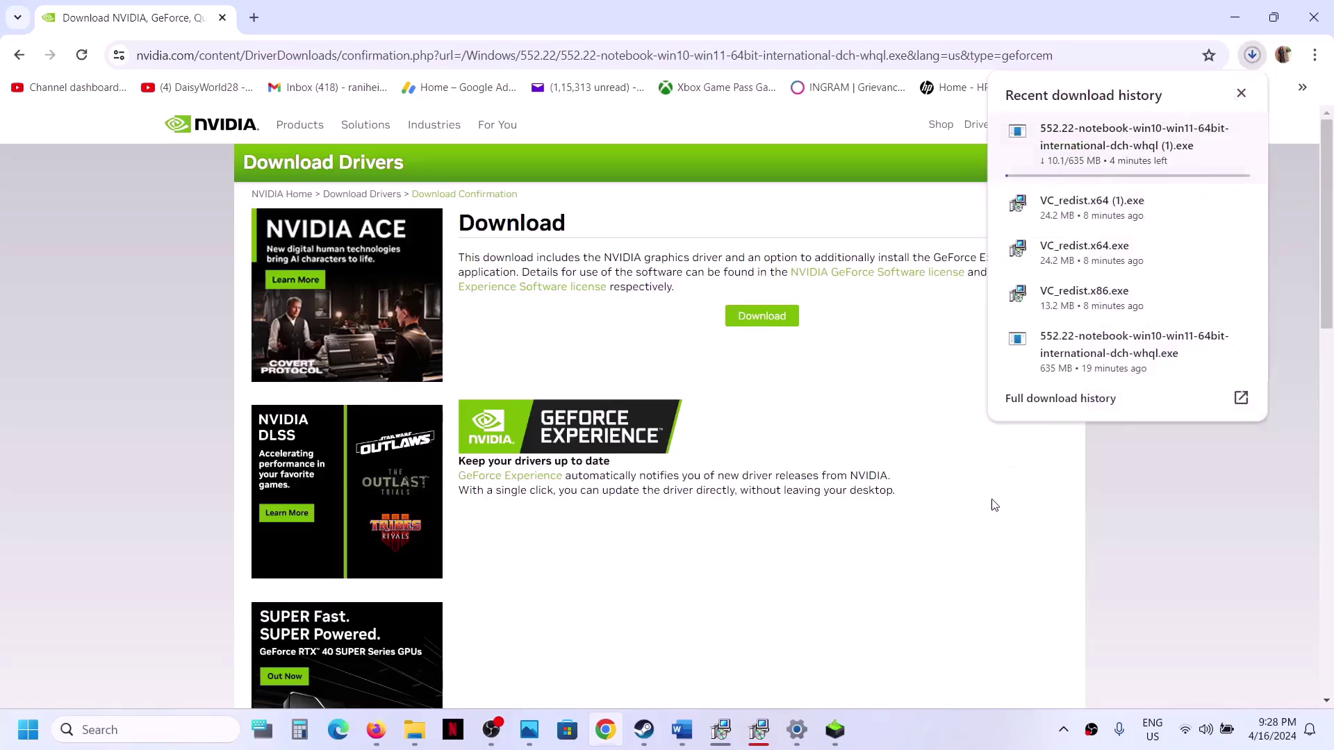
click(959, 542)
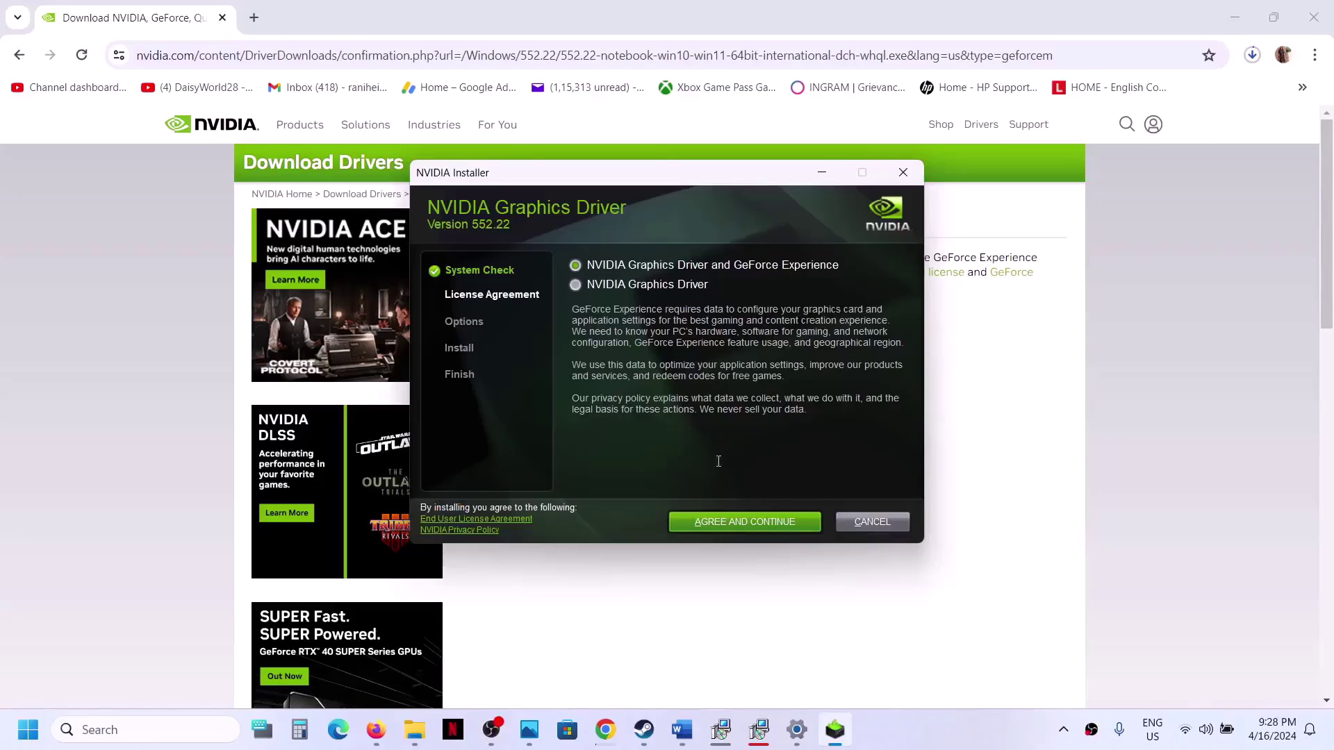
Accept the license for the graphics driver and GeForce Experience, and start a Custom (Advanced) install with a clean installation enabled.
click(745, 523)
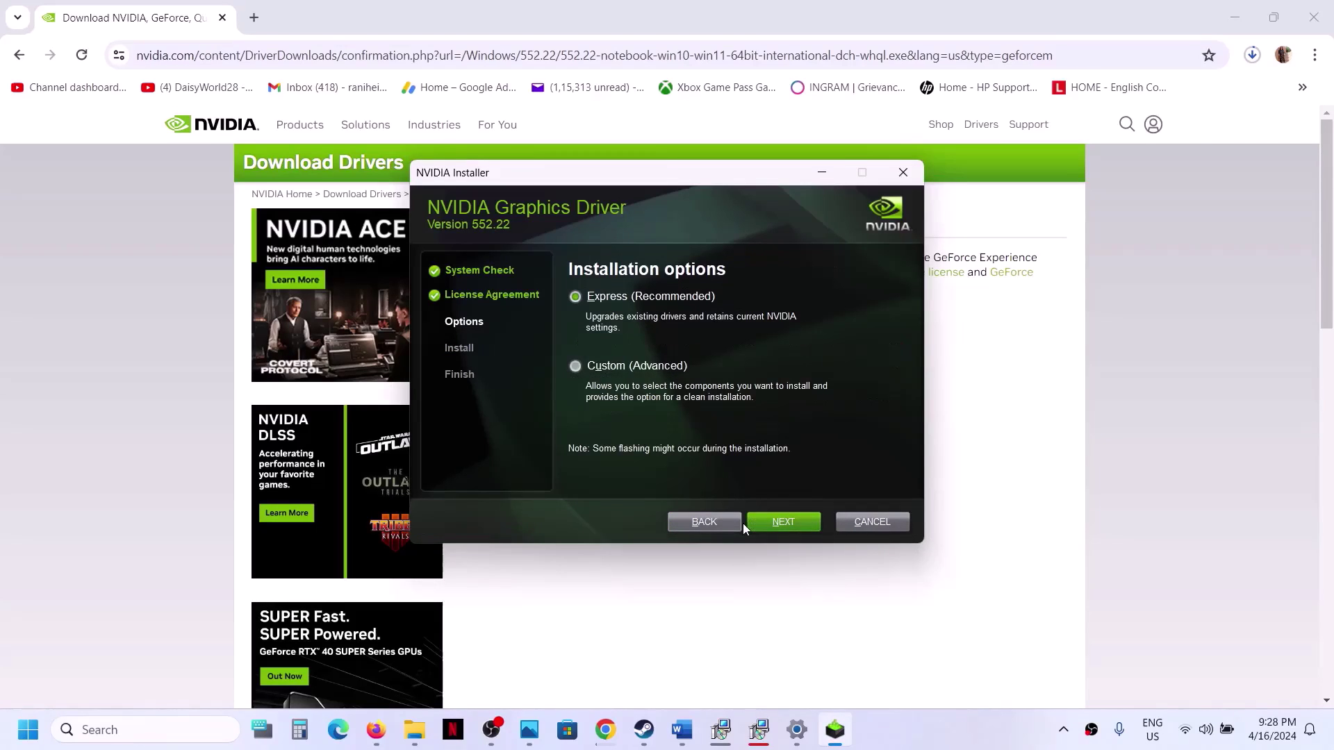
click(626, 365)
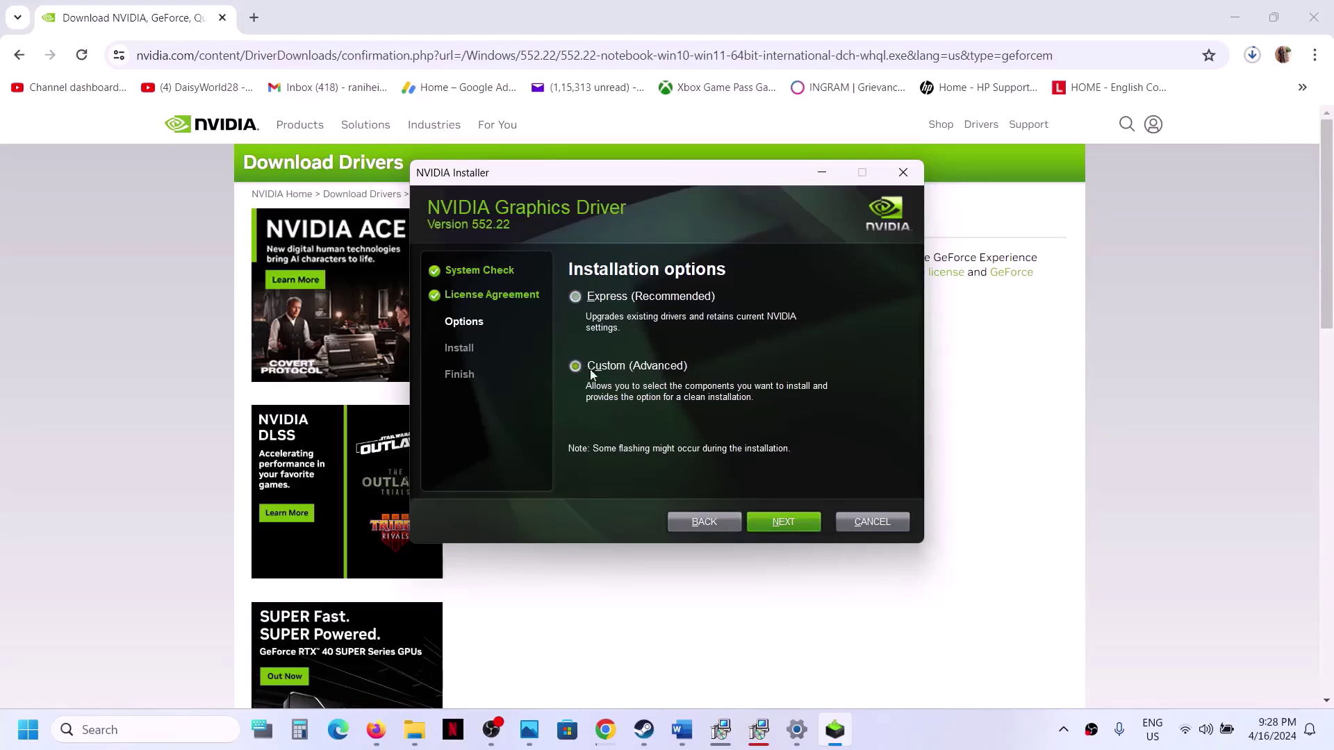
click(789, 527)
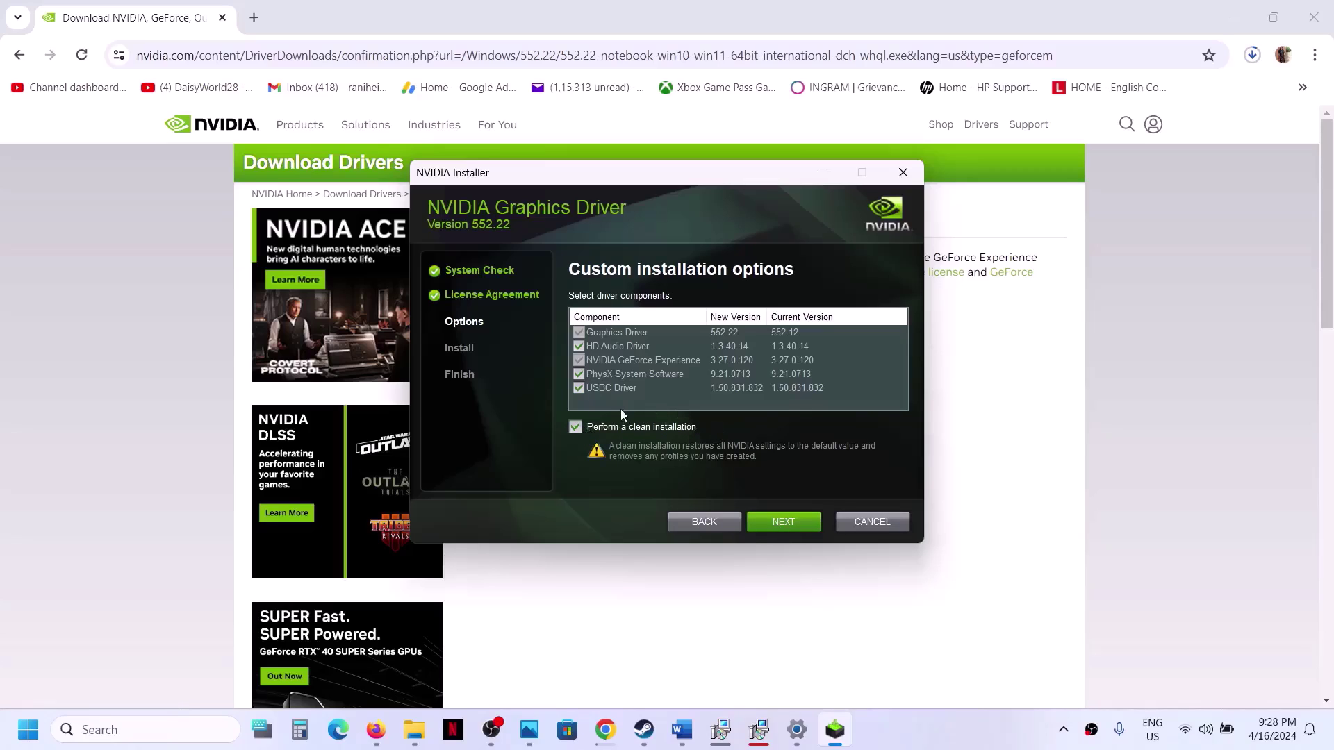
click(783, 524)
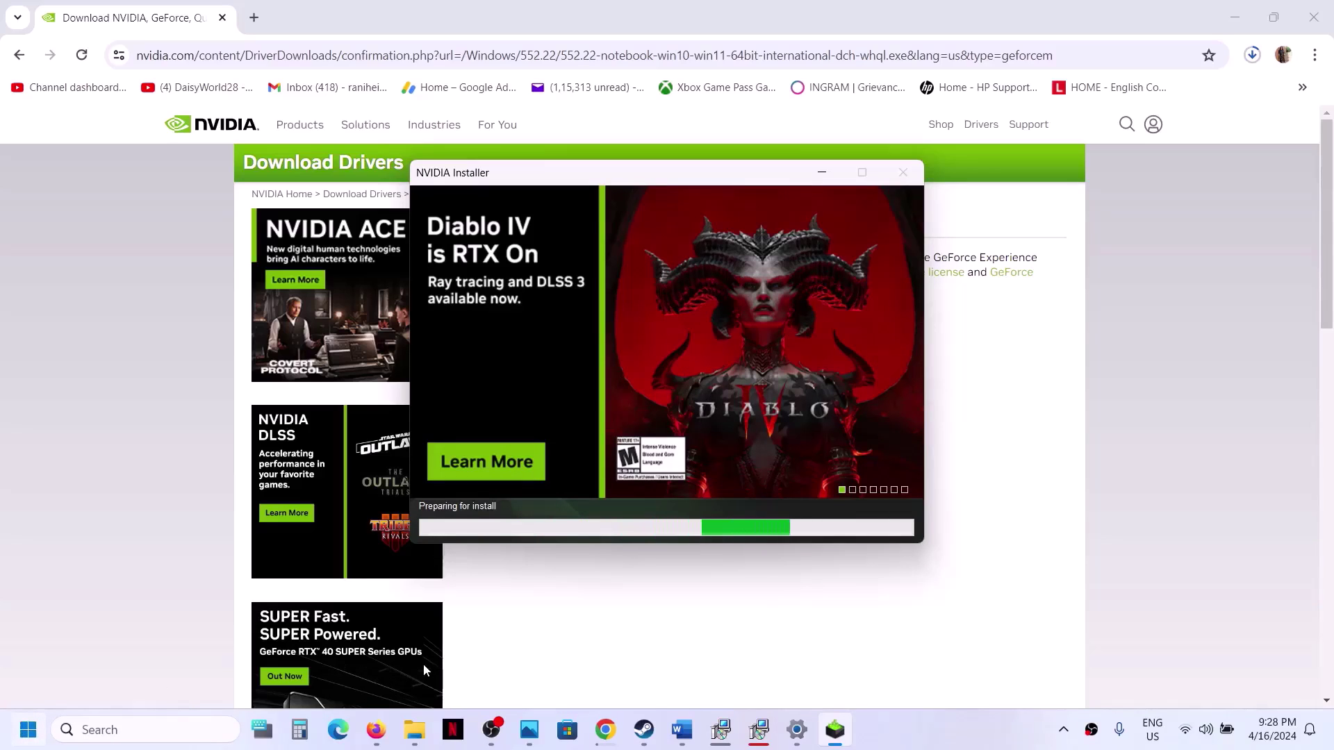
click(30, 733)
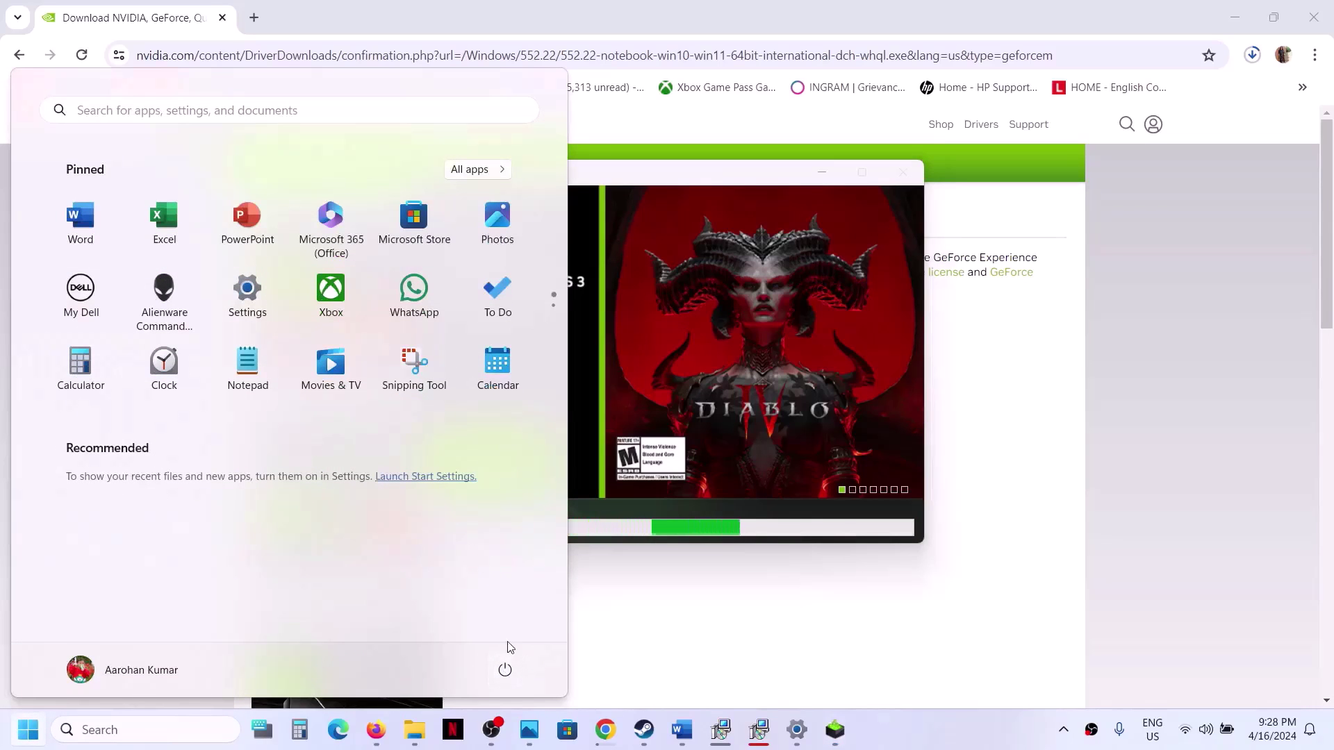
click(505, 669)
click(505, 669)
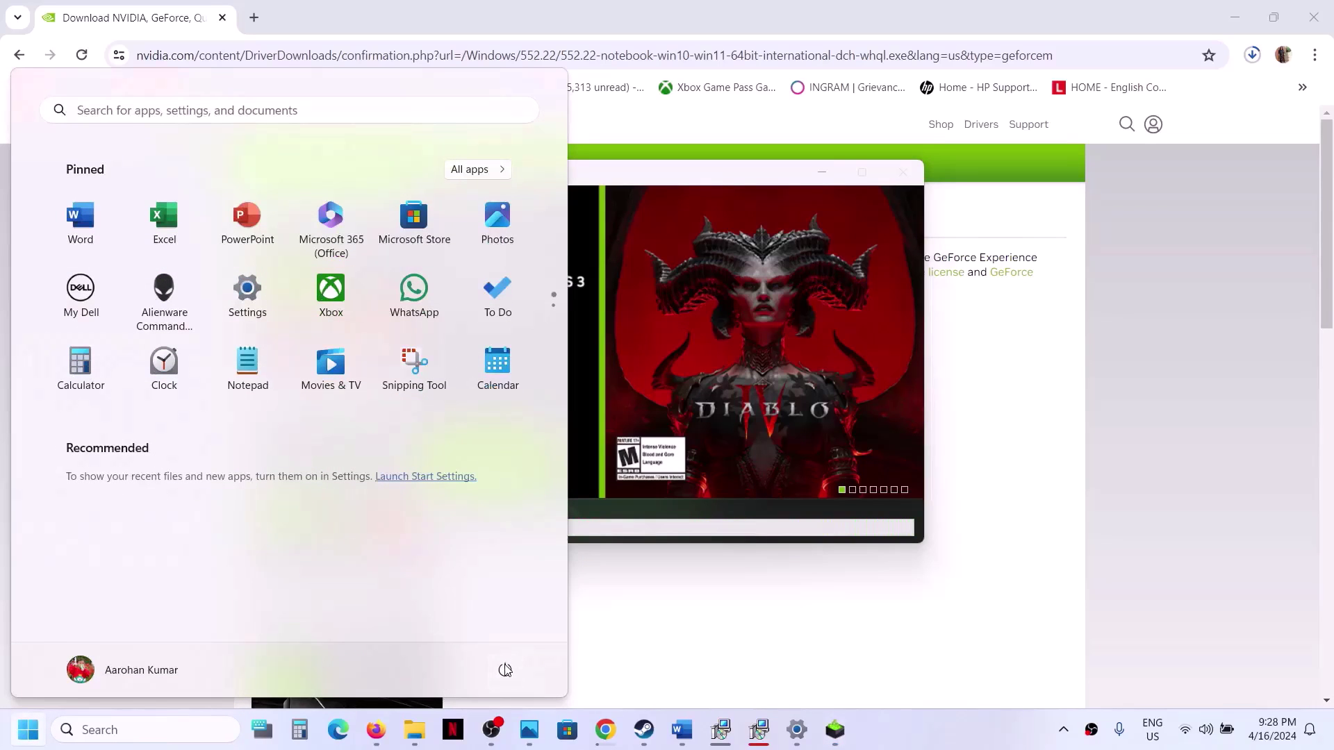
click(505, 669)
click(926, 746)
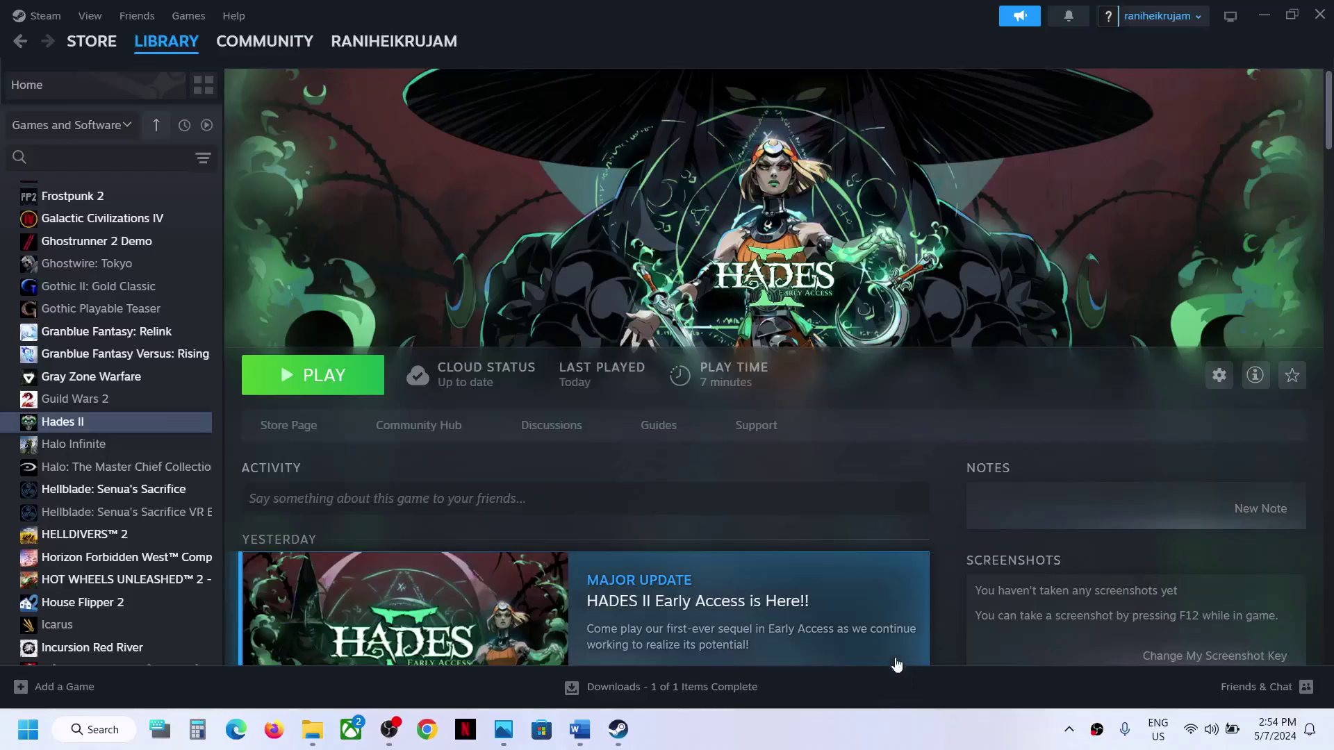
Switch to the Word document and review Step 7 on running the game on the dedicated graphics card.
click(579, 730)
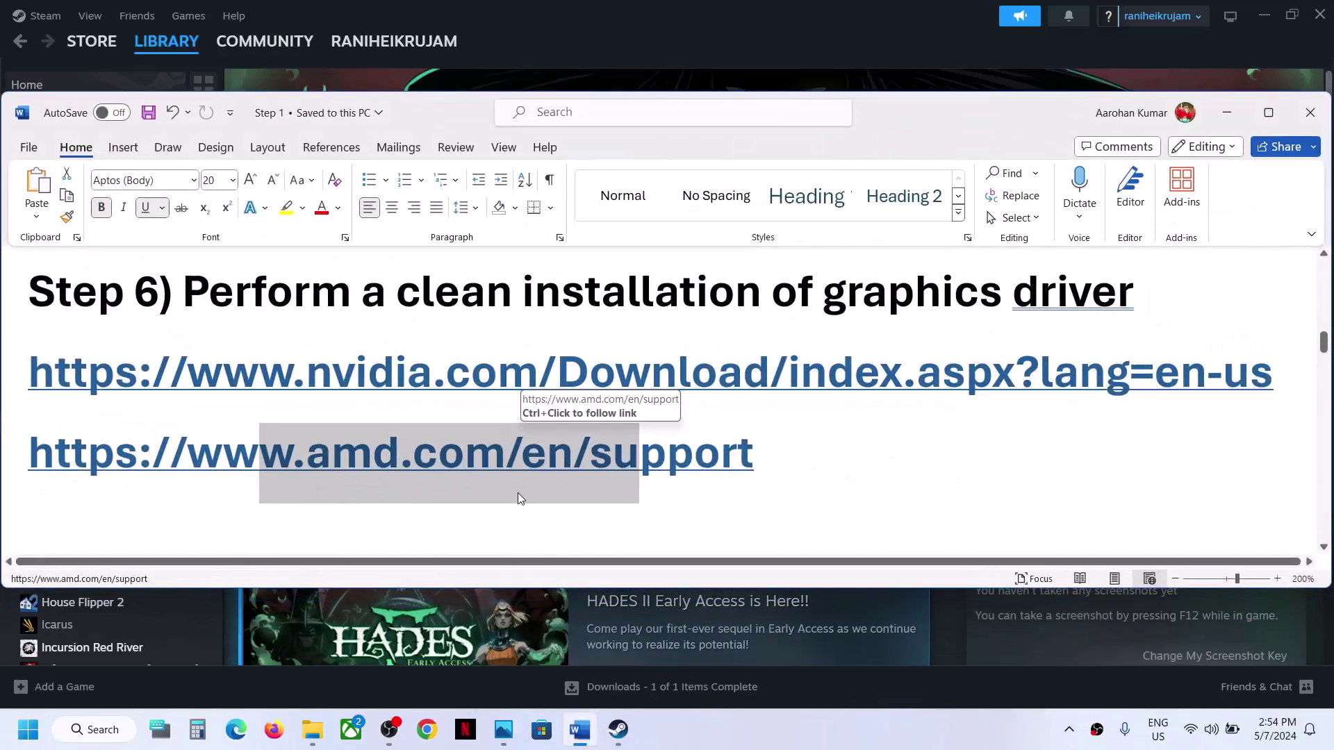
scroll(518, 493, down, 3)
scroll(519, 493, down, 1)
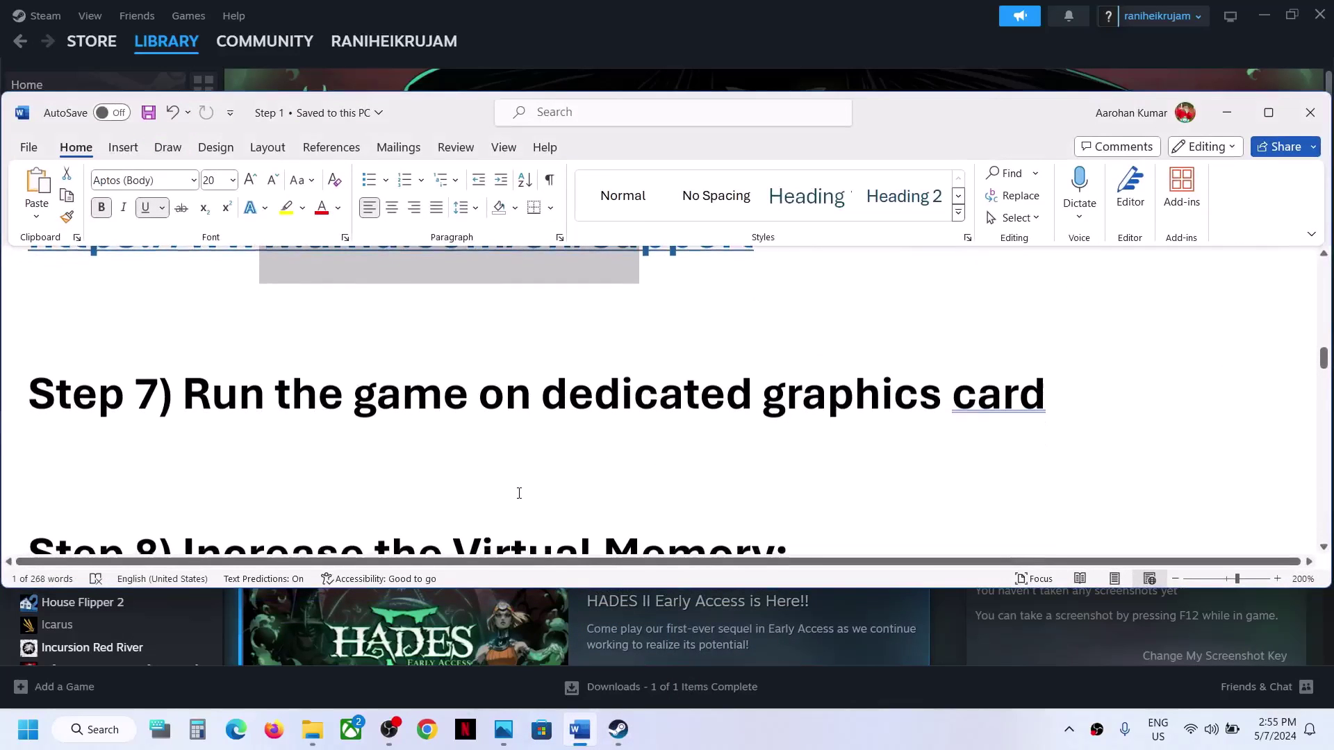
double_click(861, 385)
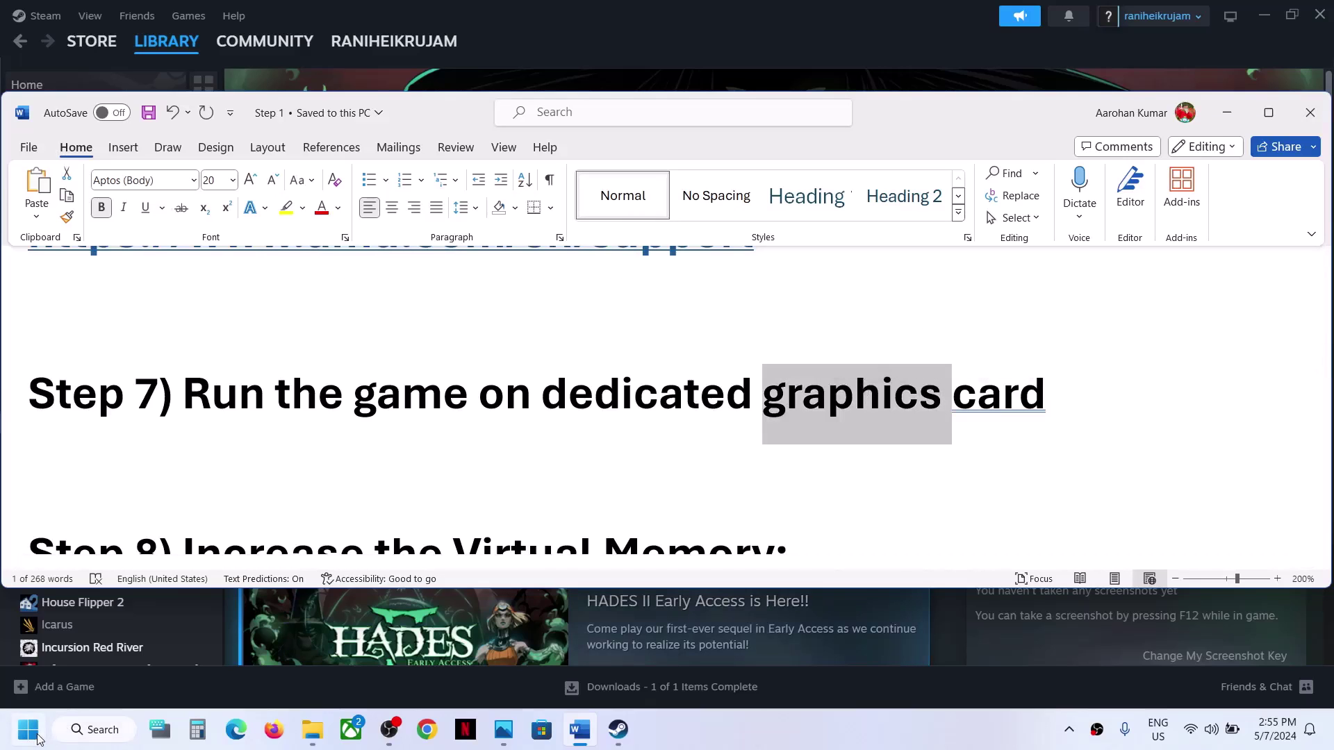
Search Windows for graphics and open the Graphics settings.
click(33, 737)
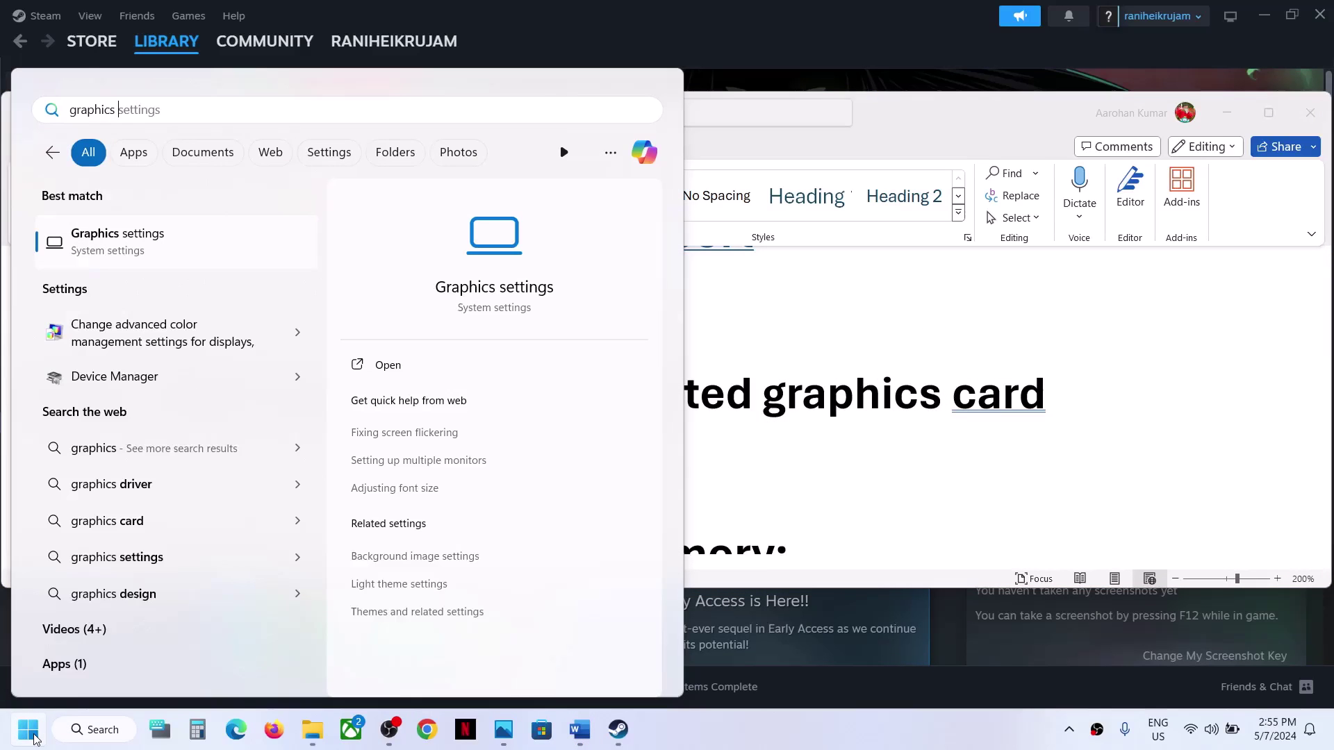
key(Return)
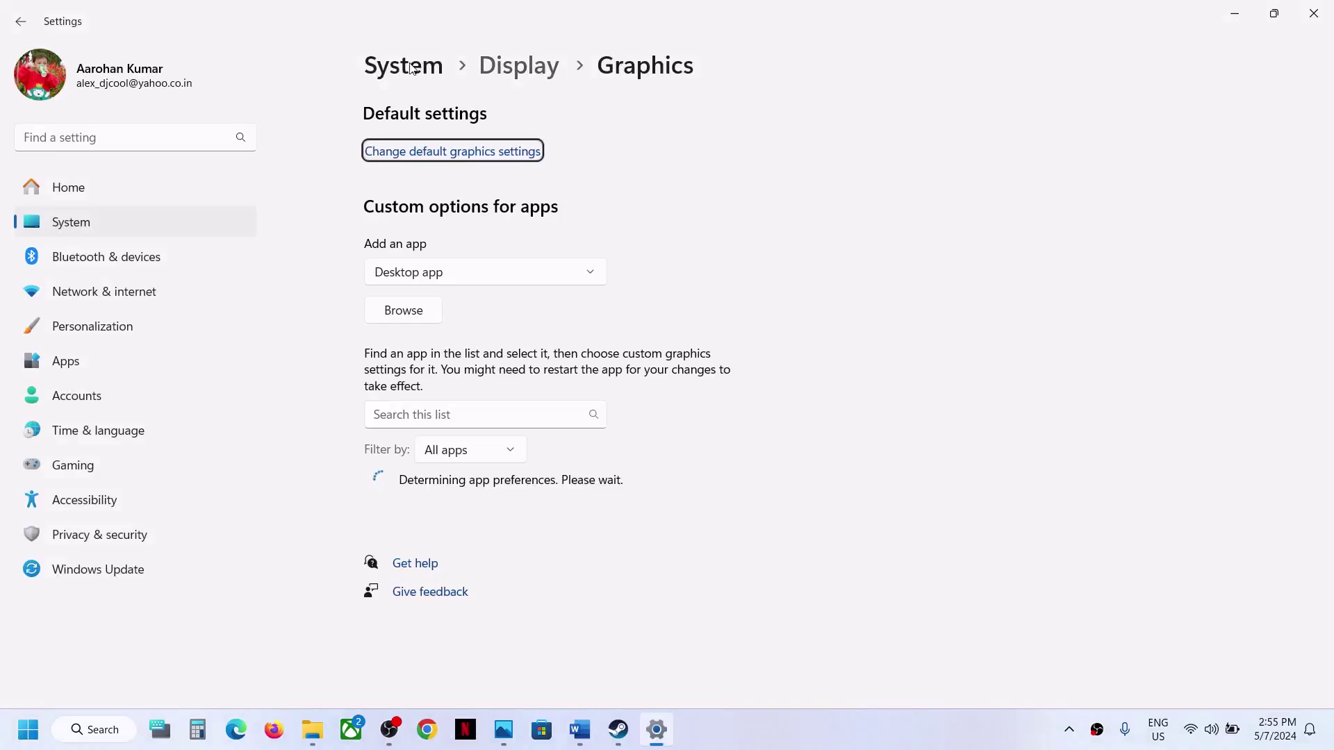
Add the Hades2 application from Steam's steamapps\common\Hades II\Ship folder to the custom graphics options.
click(383, 310)
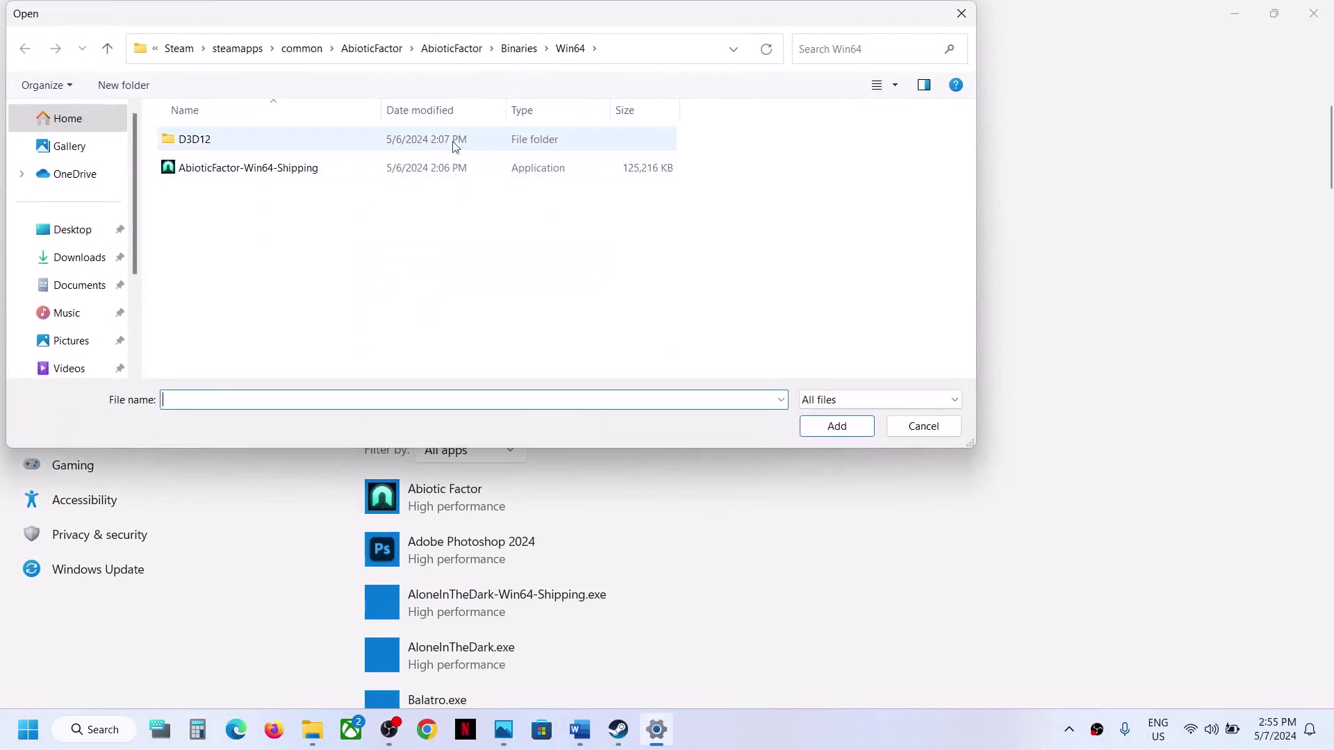
click(314, 50)
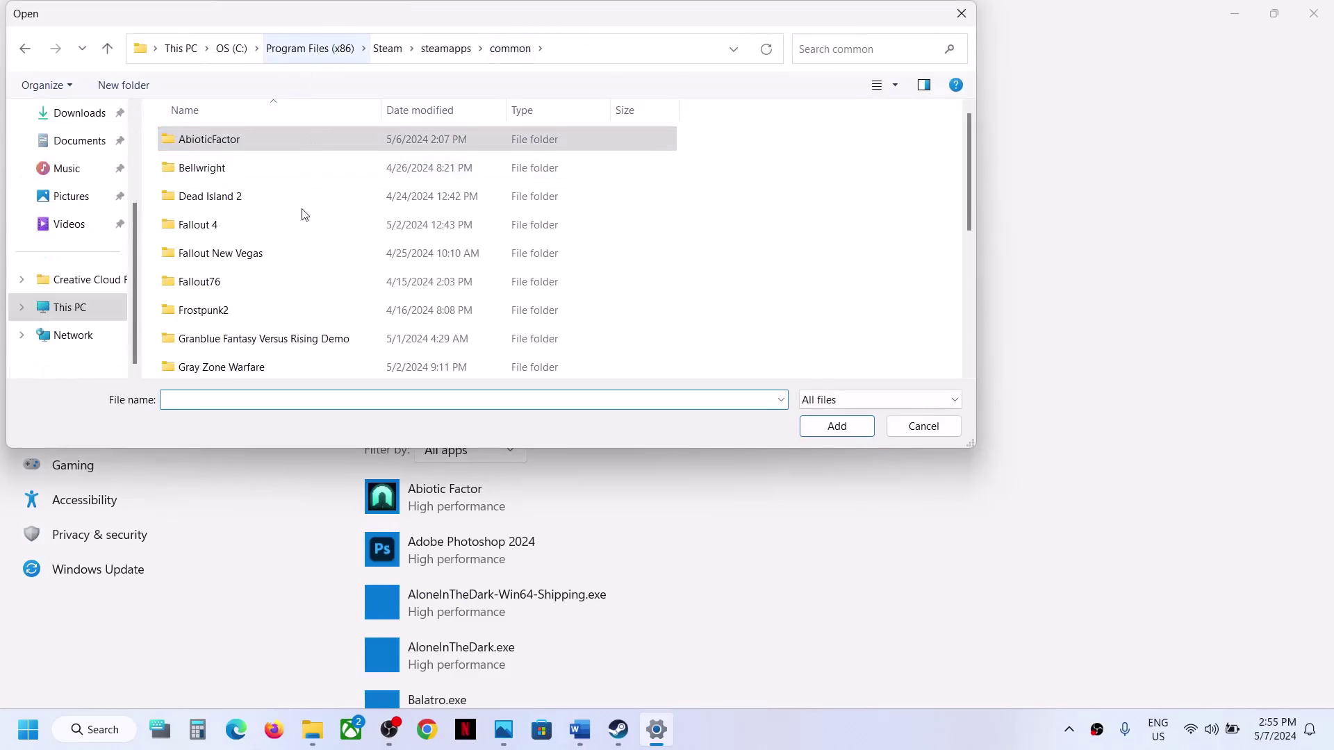
scroll(302, 214, down, 3)
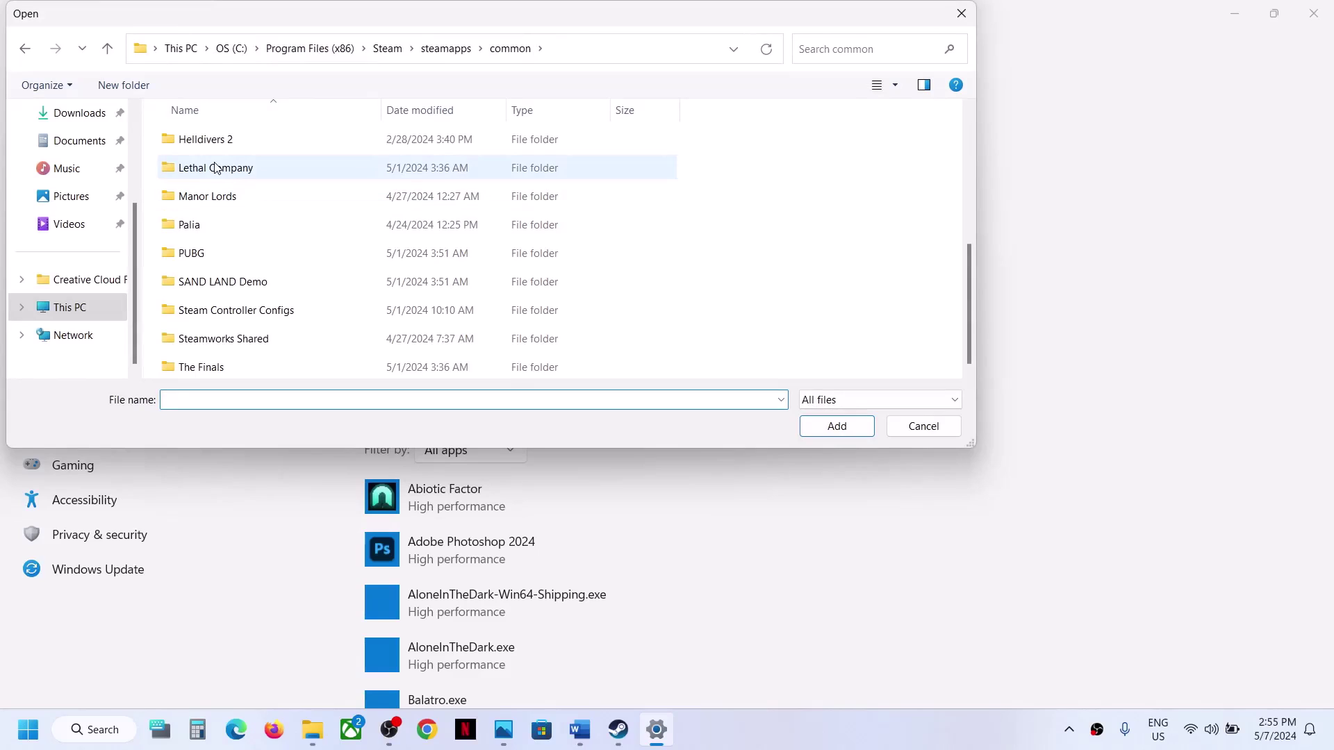
scroll(223, 187, up, 1)
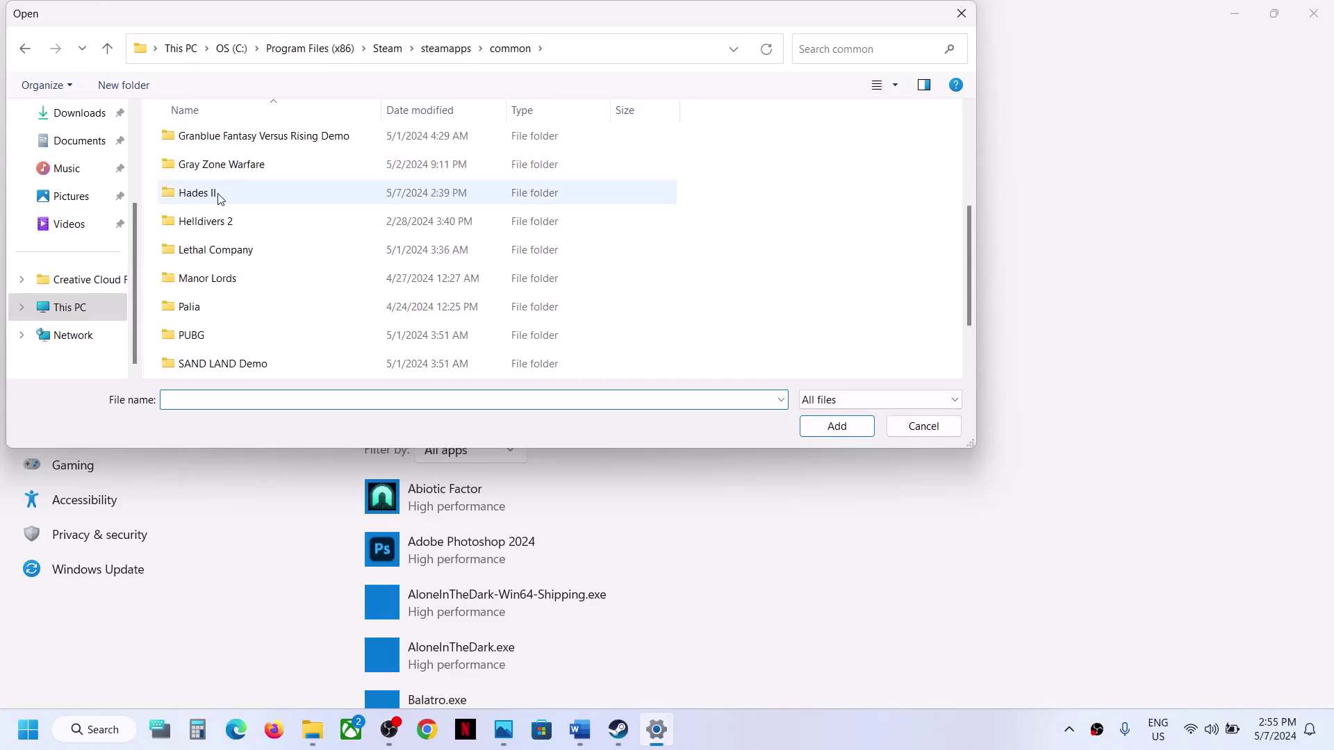
double_click(219, 196)
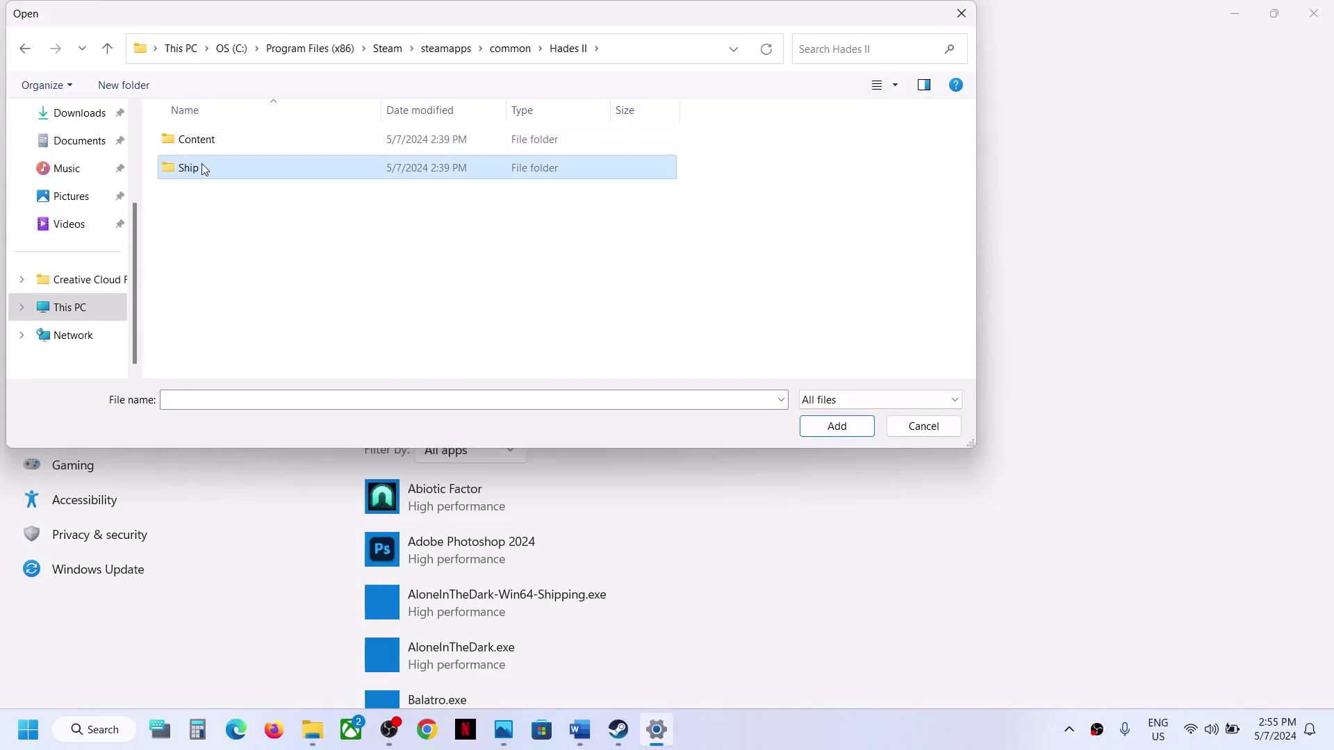
double_click(202, 169)
click(207, 196)
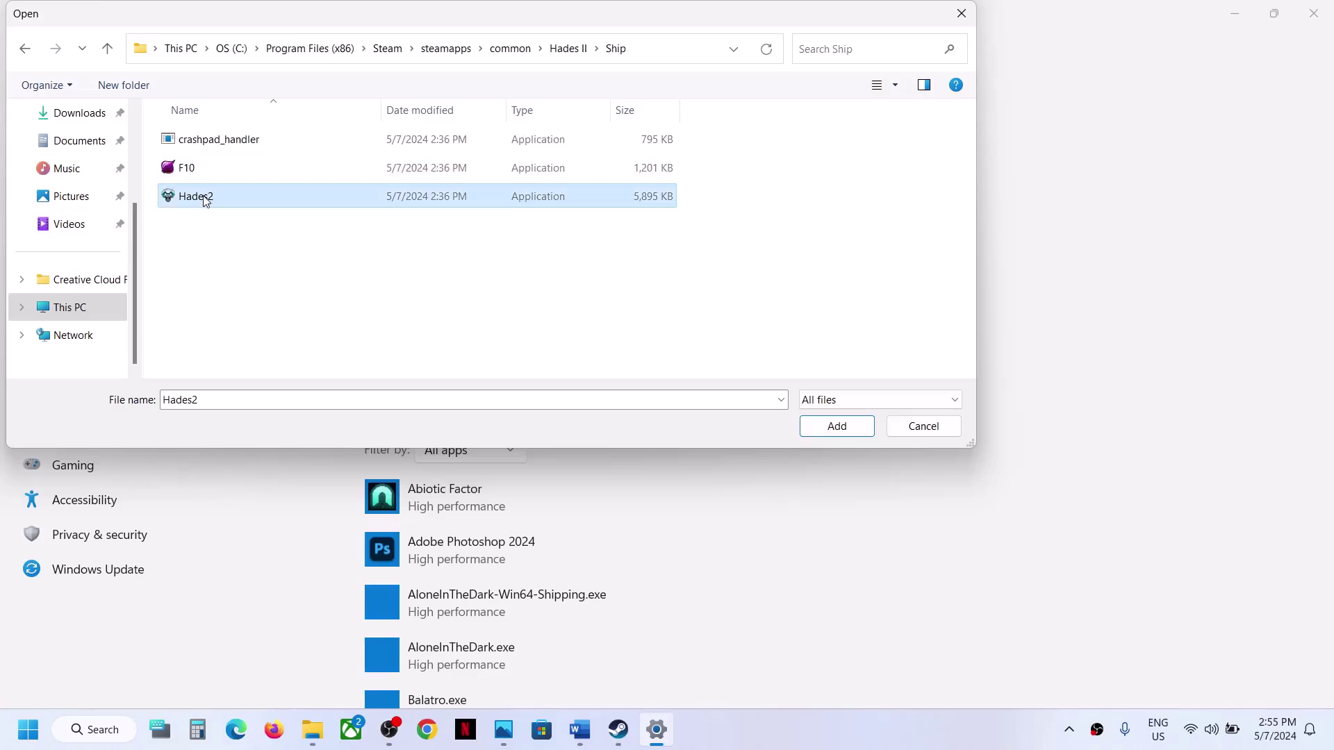
click(825, 426)
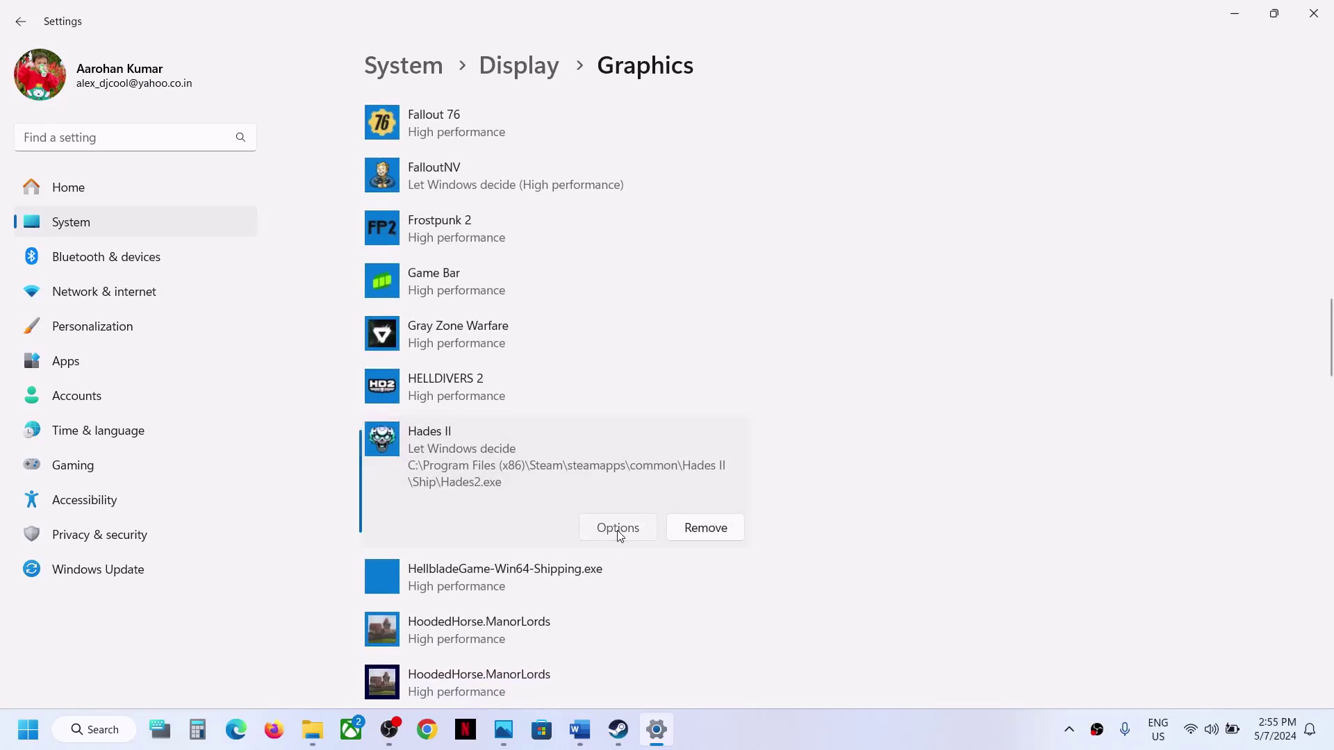
Set the graphics preference of Hades II to High performance, save it and close Settings.
click(615, 529)
click(536, 362)
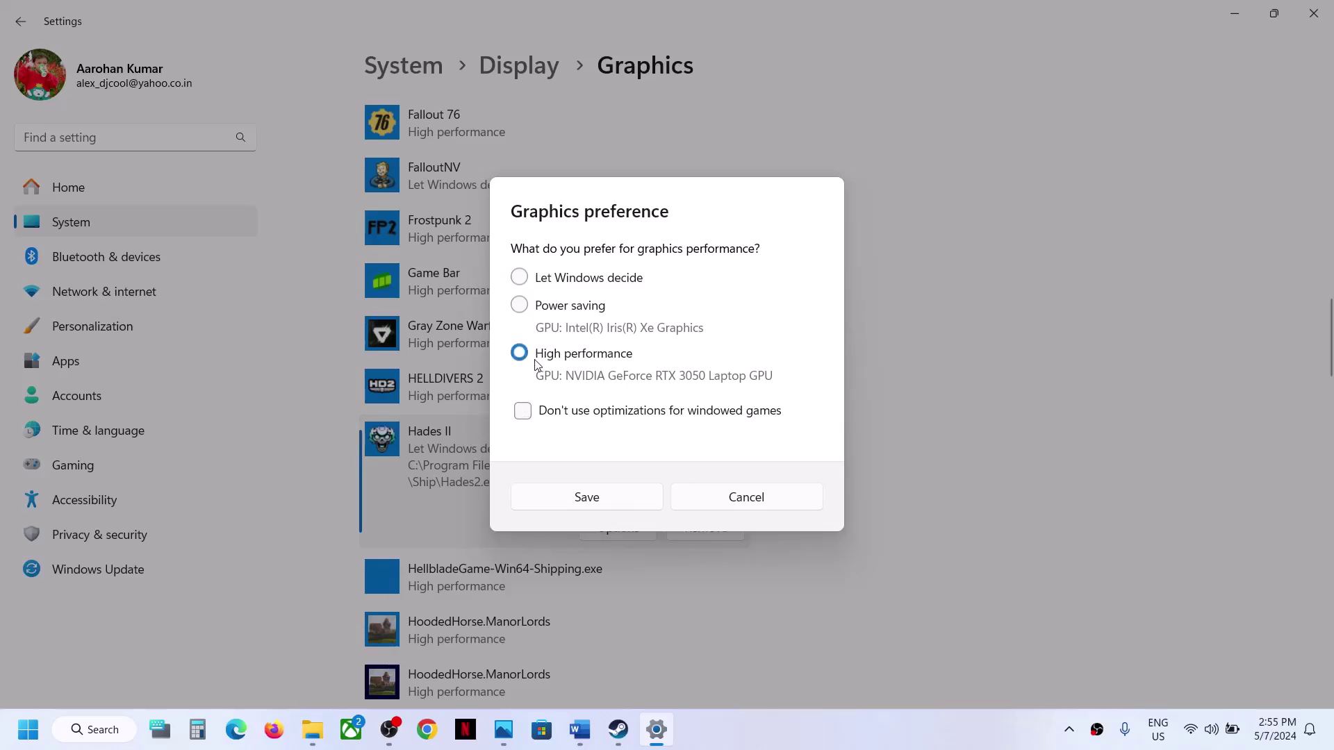
click(625, 505)
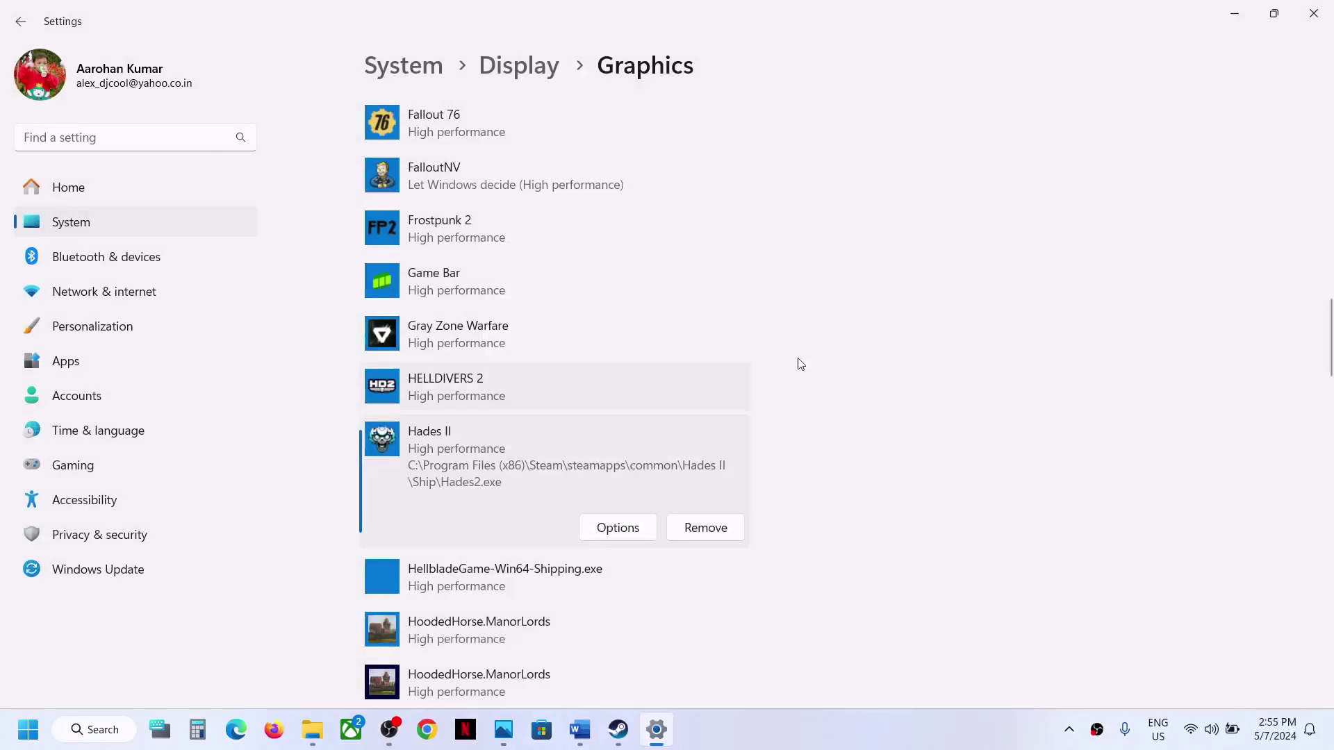
click(1313, 13)
Go to the virtual memory step in the Word document, copy "View Advanced system settings" and open that entry through Windows search.
scroll(644, 355, down, 3)
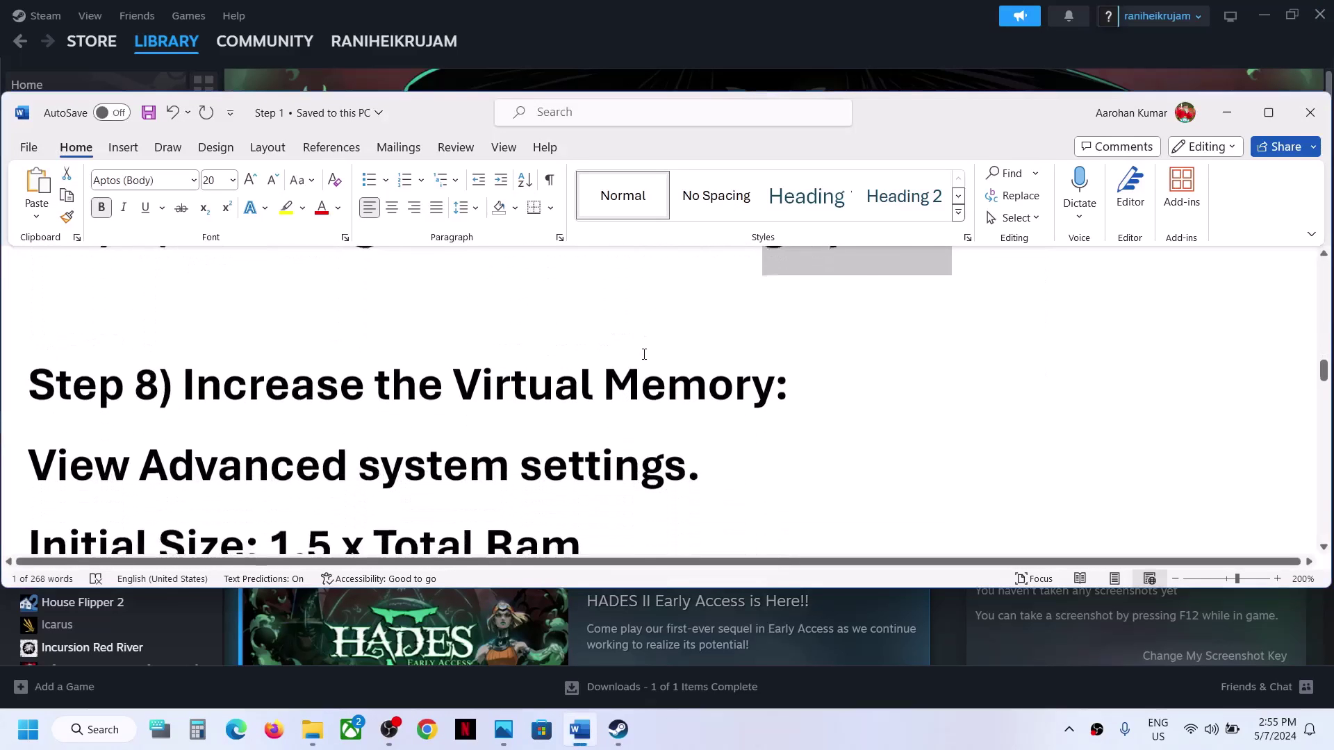
click(770, 6)
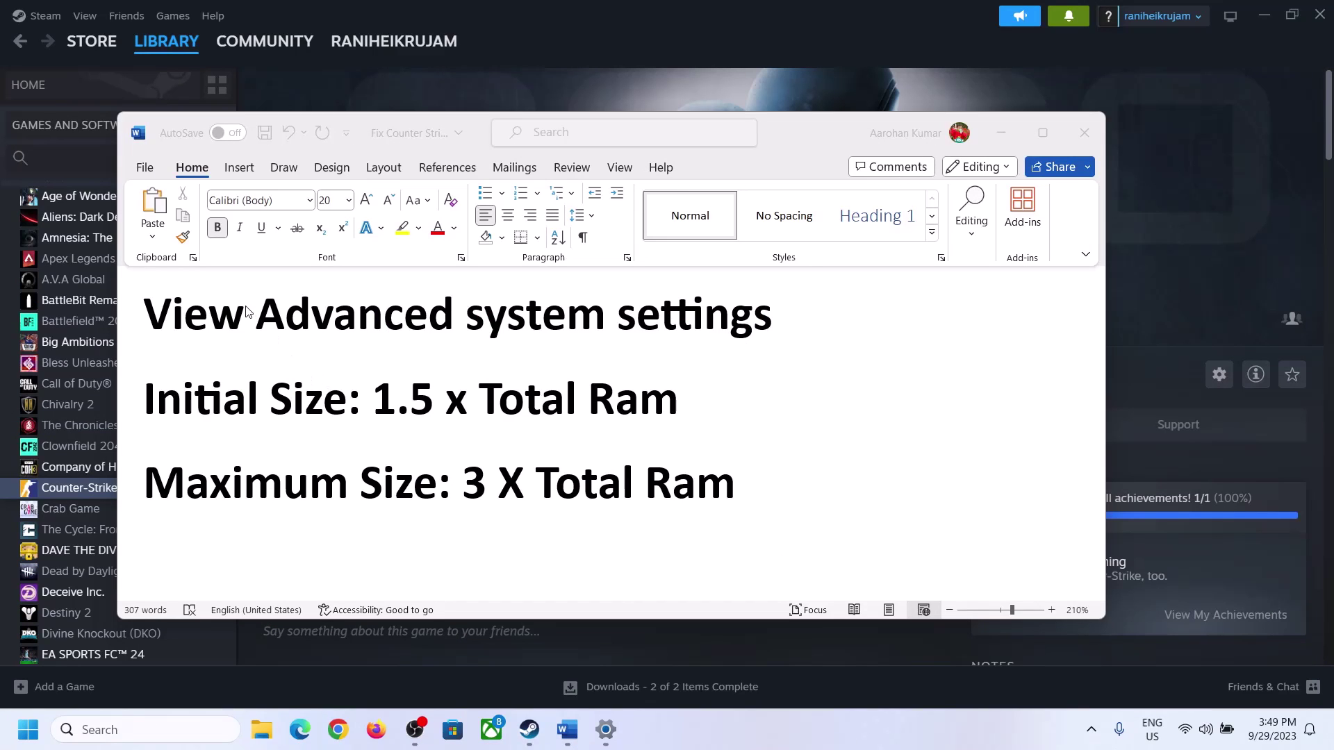
click(200, 323)
drag(147, 321, 750, 323)
key(ctrl+c)
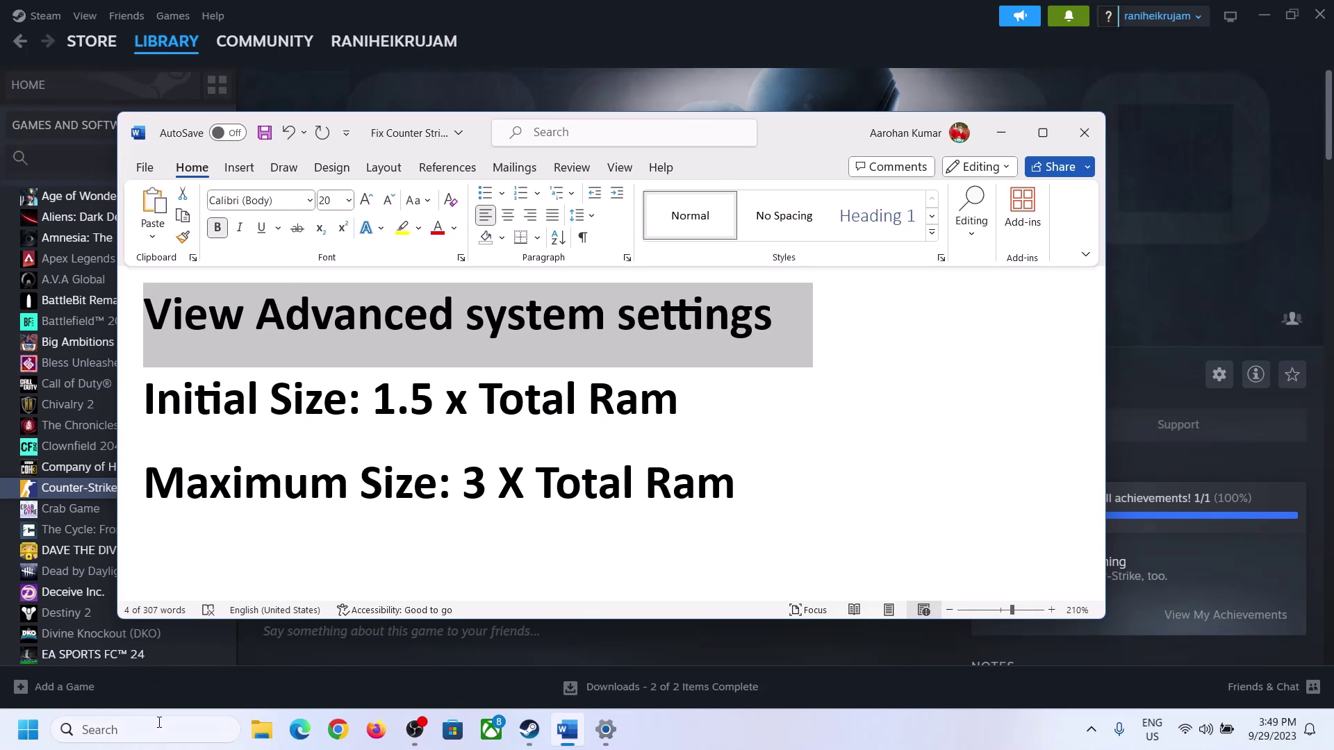
click(158, 729)
key(ctrl+v)
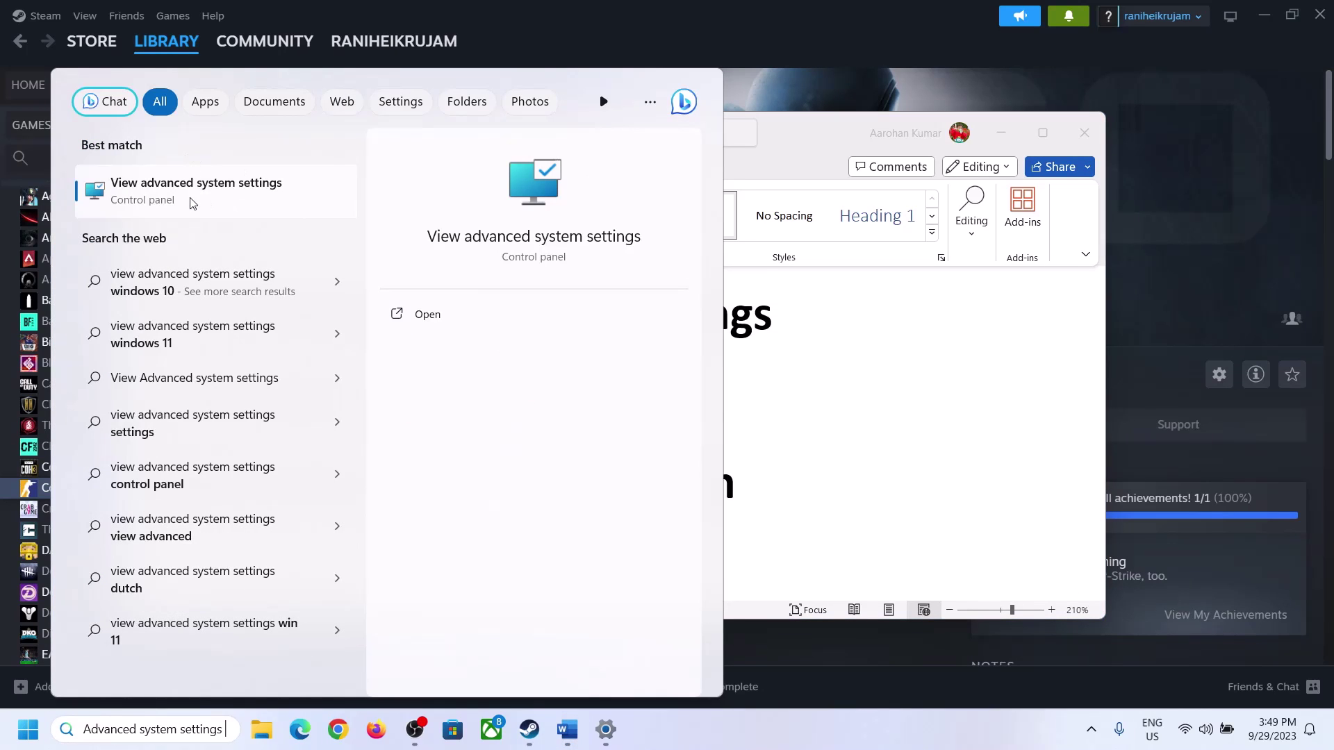
click(186, 202)
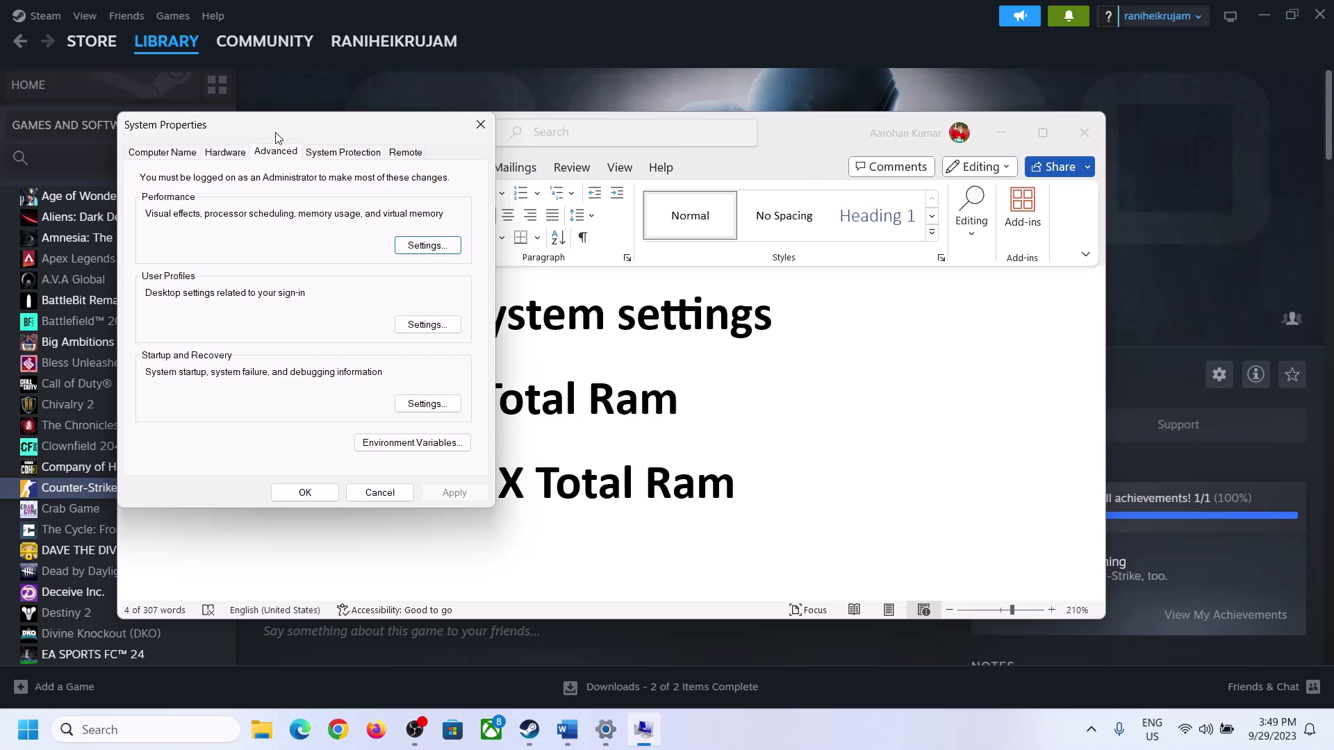
In the Virtual Memory settings, disable automatic paging file management for all drives and choose Custom size for drive C.
drag(277, 132, 596, 236)
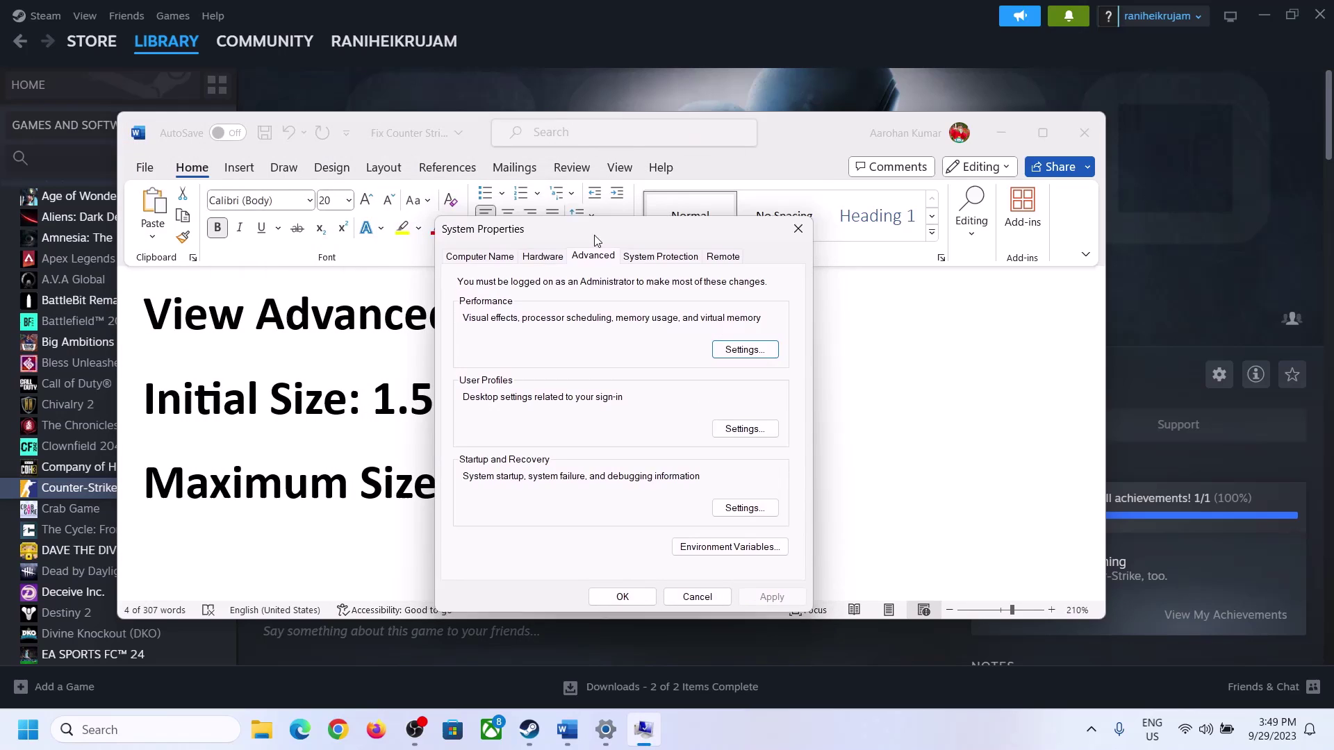
click(748, 352)
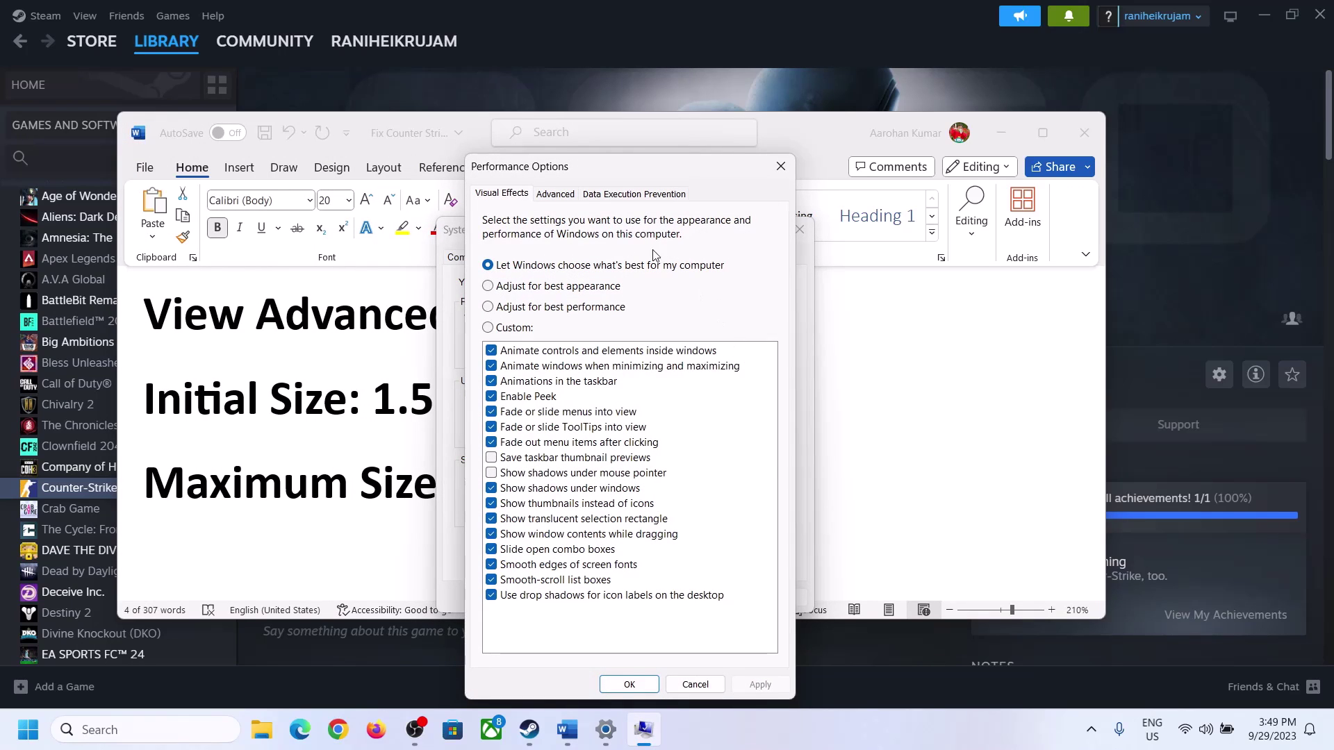
click(556, 196)
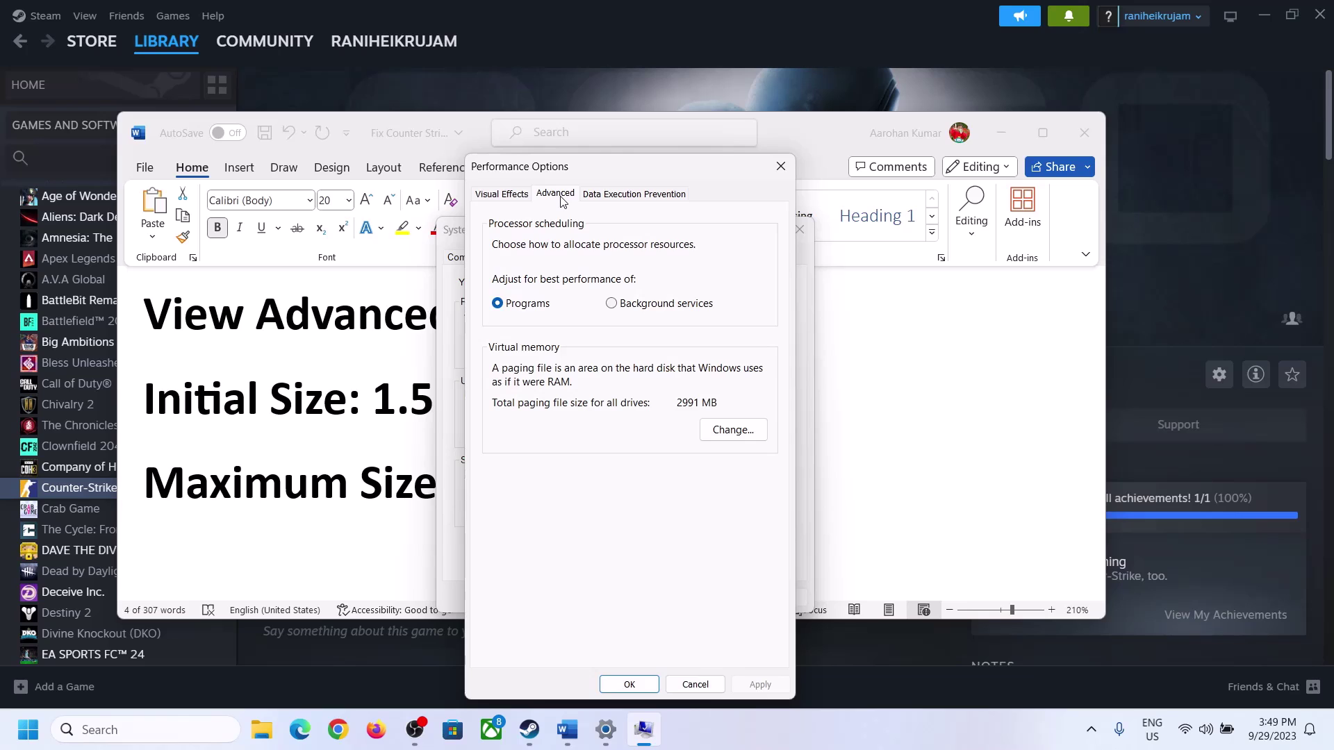
click(738, 430)
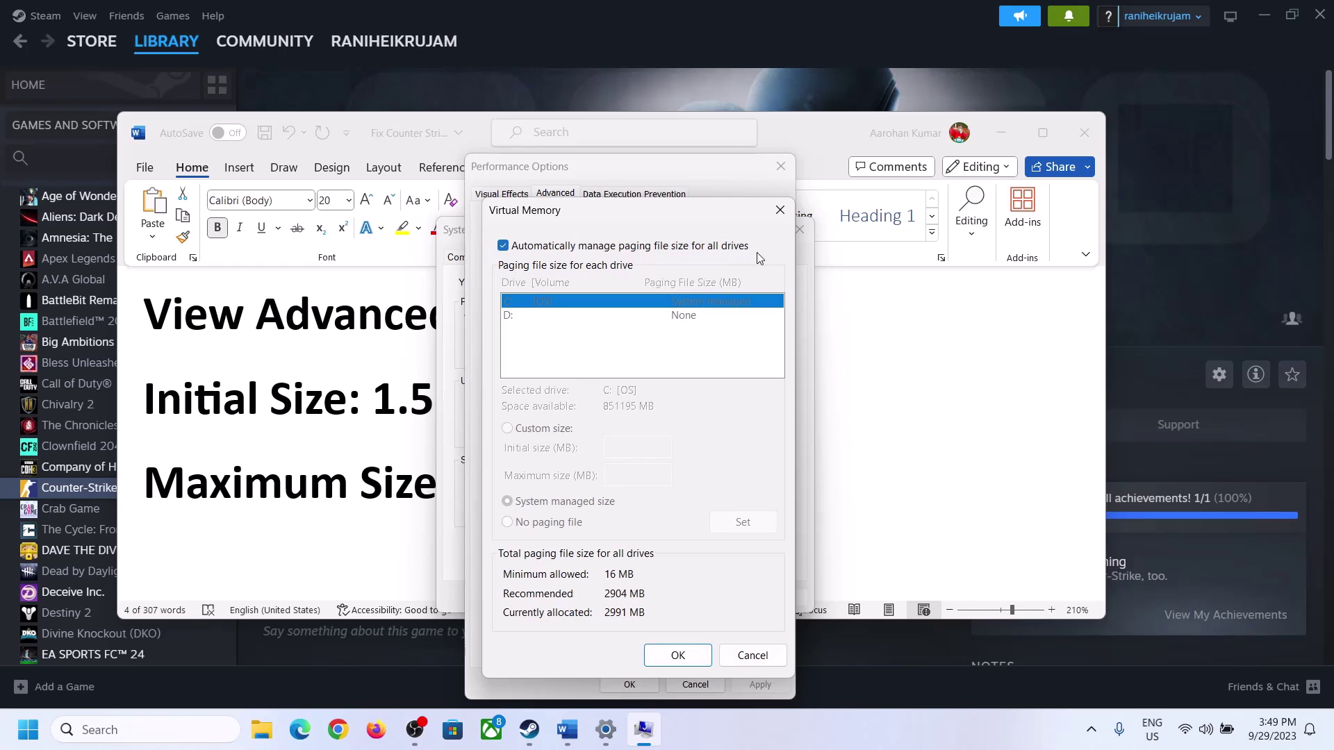
click(503, 246)
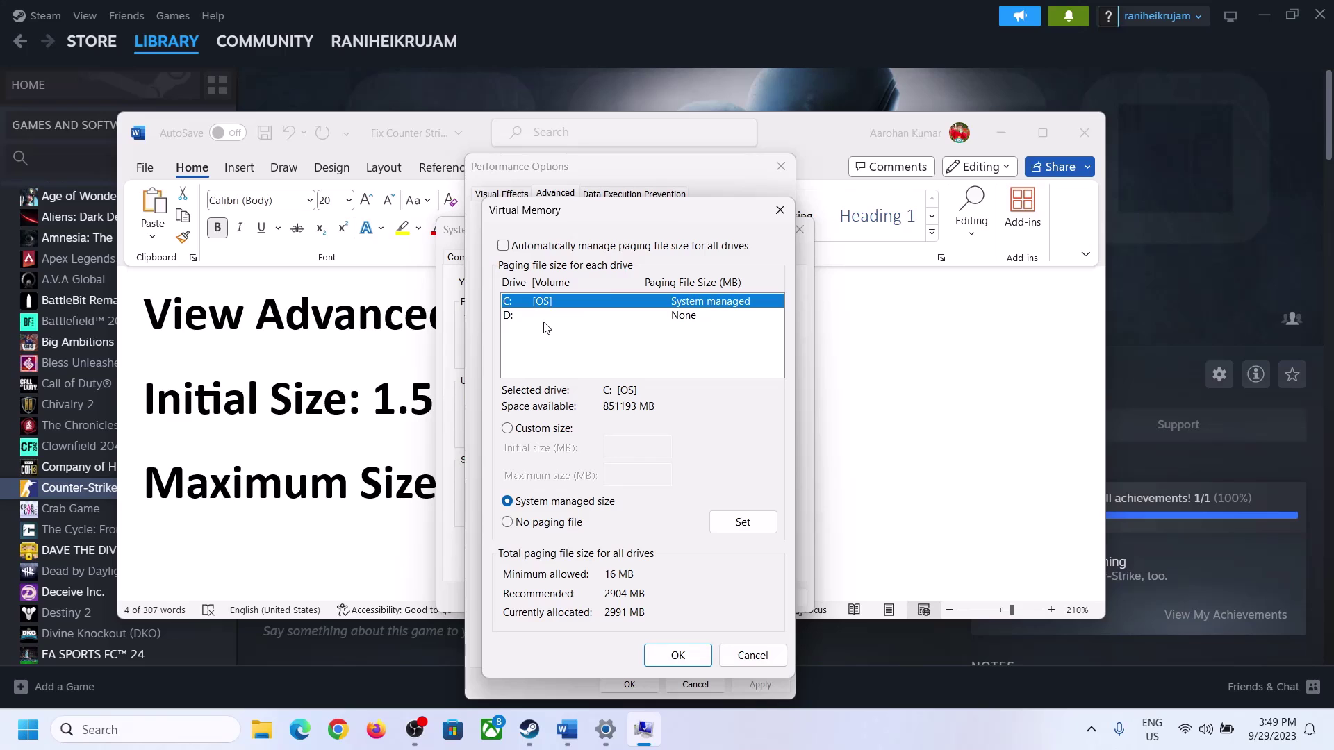
click(508, 429)
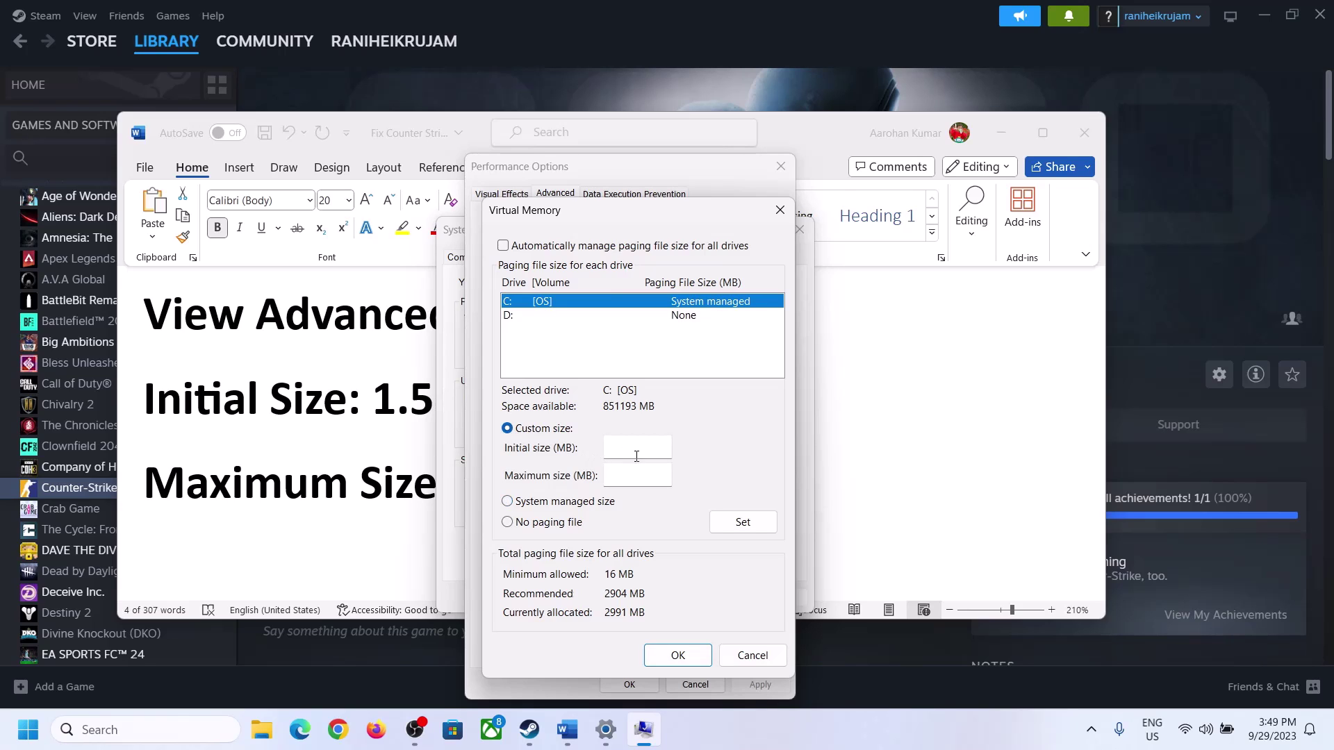
Highlight the initial size formula "1.5 x Total Ram" in the Word document and check the installed RAM in the system's About settings.
click(360, 414)
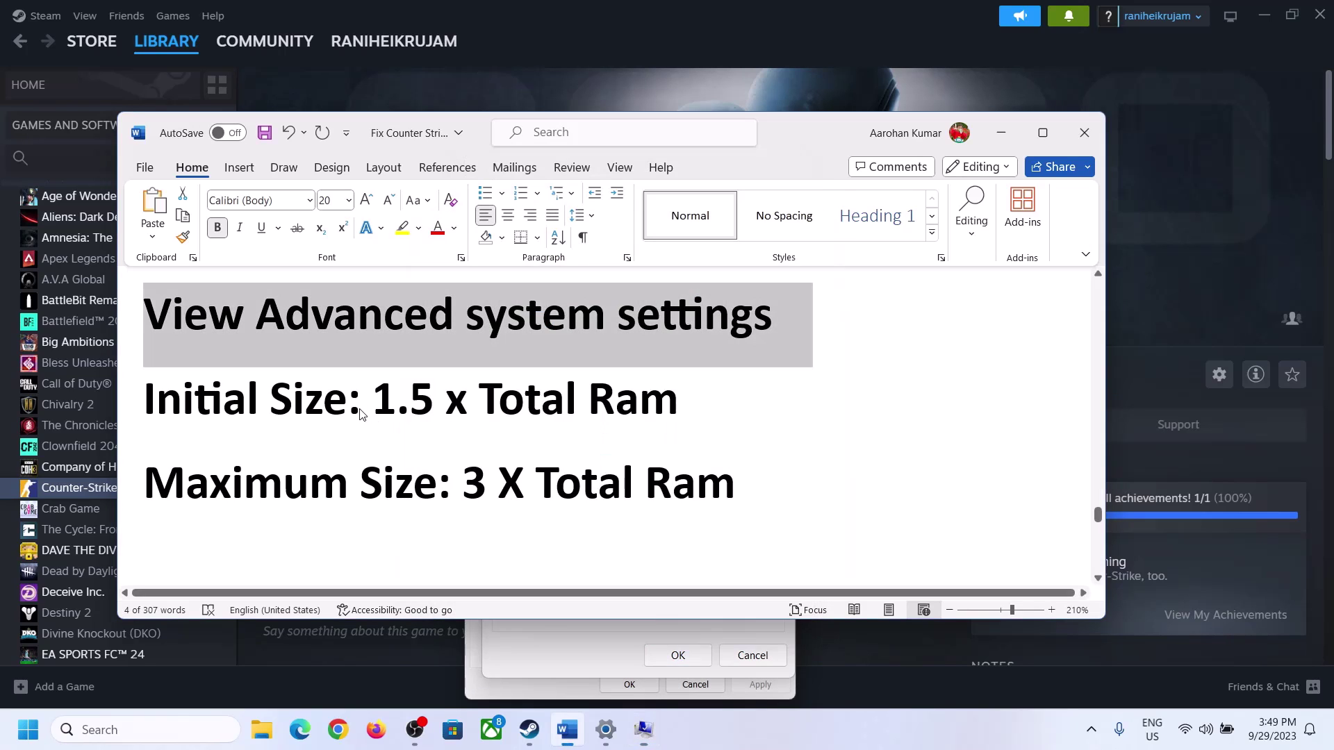
drag(383, 400, 616, 410)
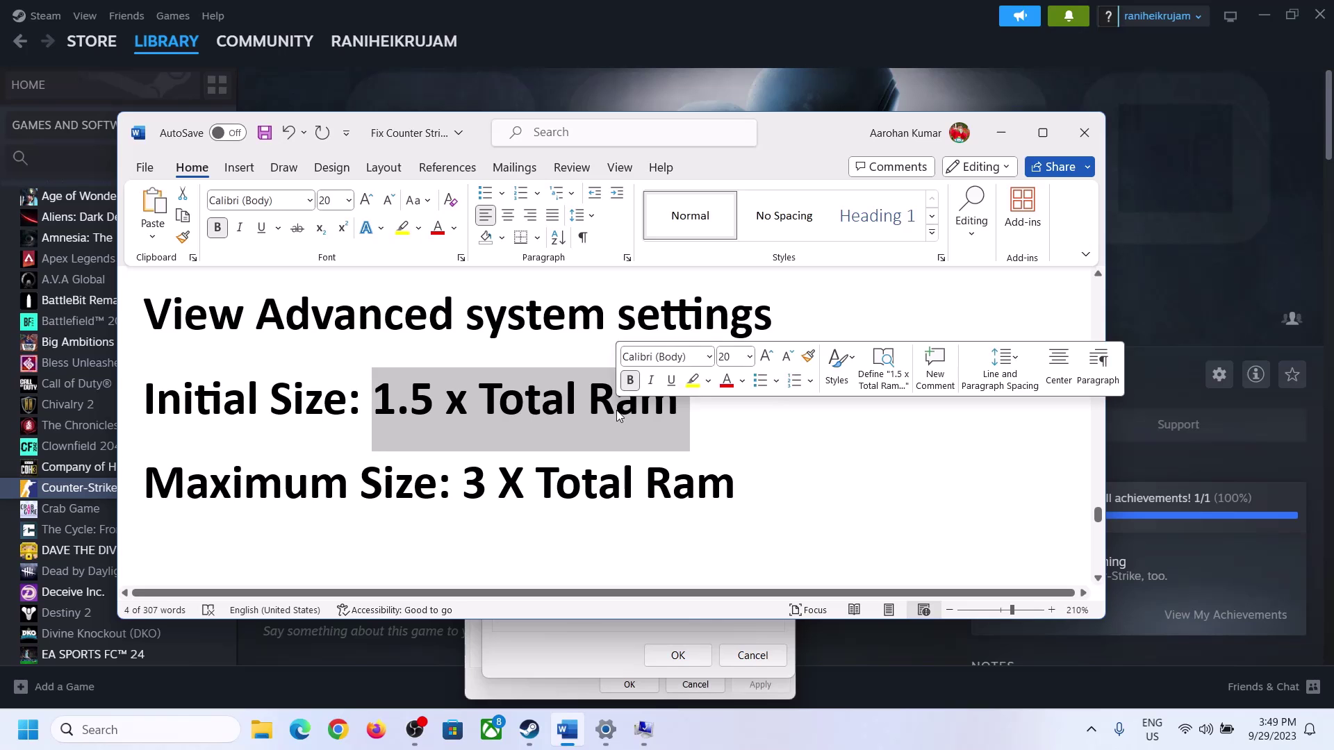
click(605, 731)
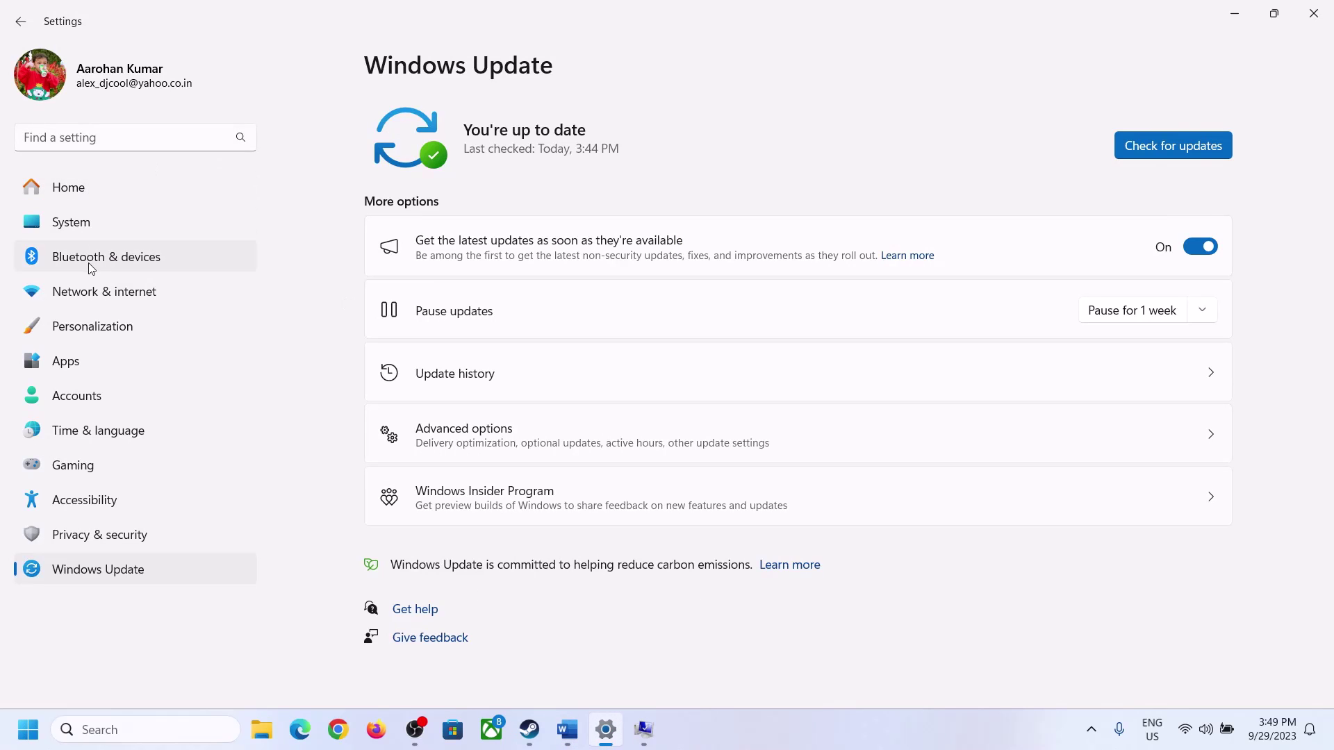
click(62, 223)
scroll(491, 506, down, 5)
scroll(491, 506, down, 1)
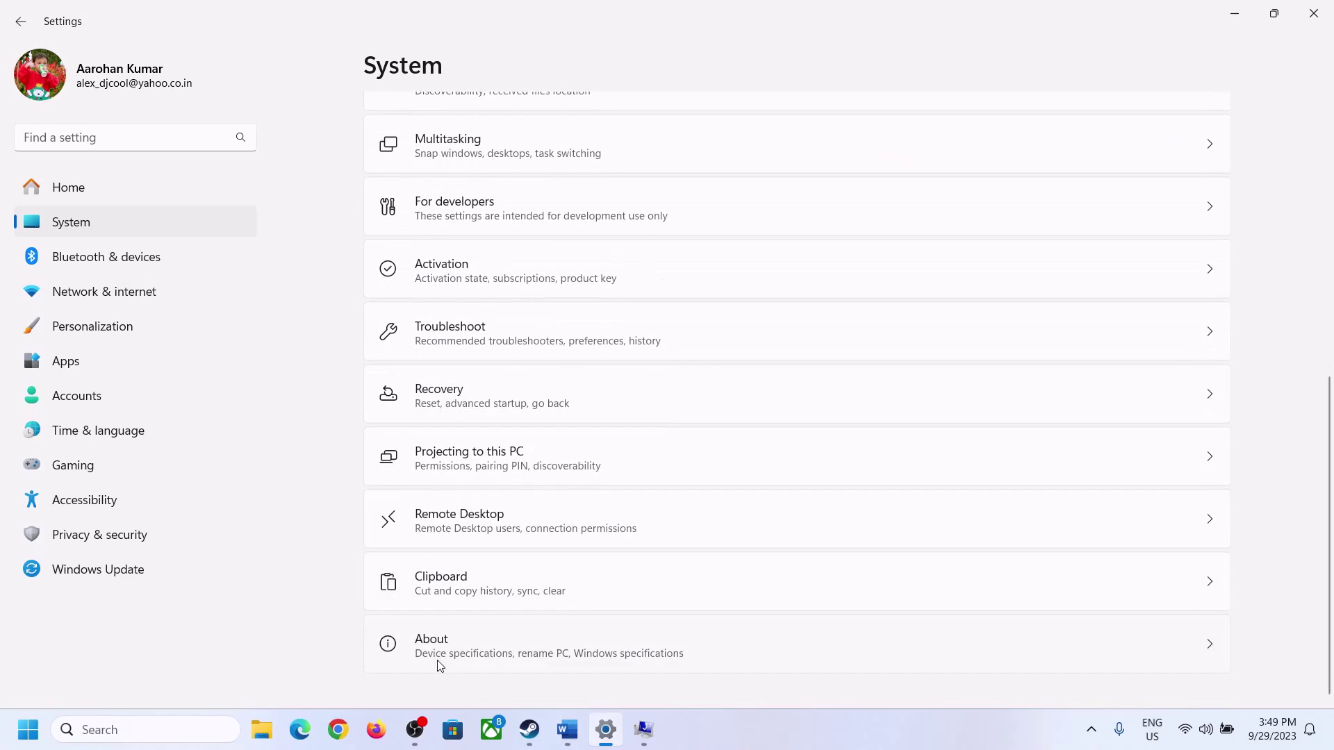
click(440, 659)
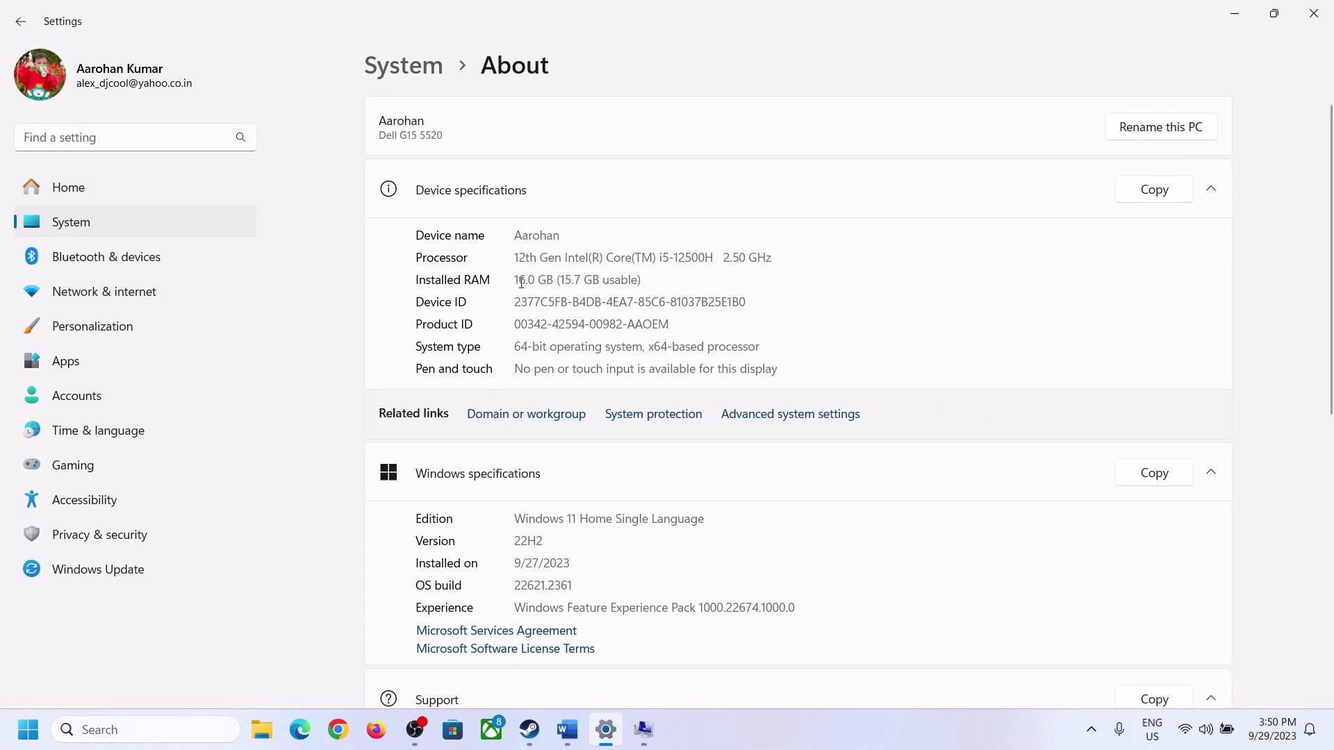
drag(528, 279, 507, 278)
click(526, 278)
drag(526, 278, 521, 273)
Launch Calculator with the Run command calc, place it beside the Virtual Memory dialog and recheck the size formula in the Word document.
click(643, 729)
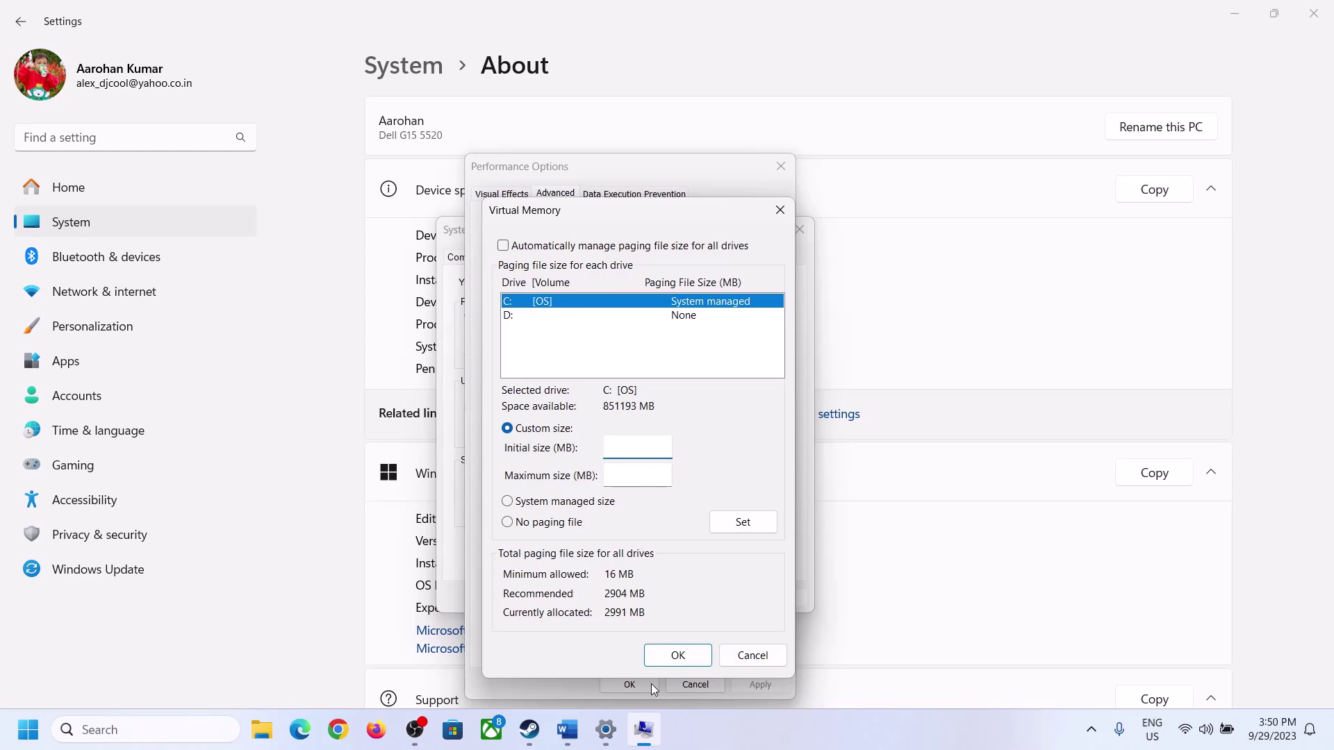
mouse_move(597, 735)
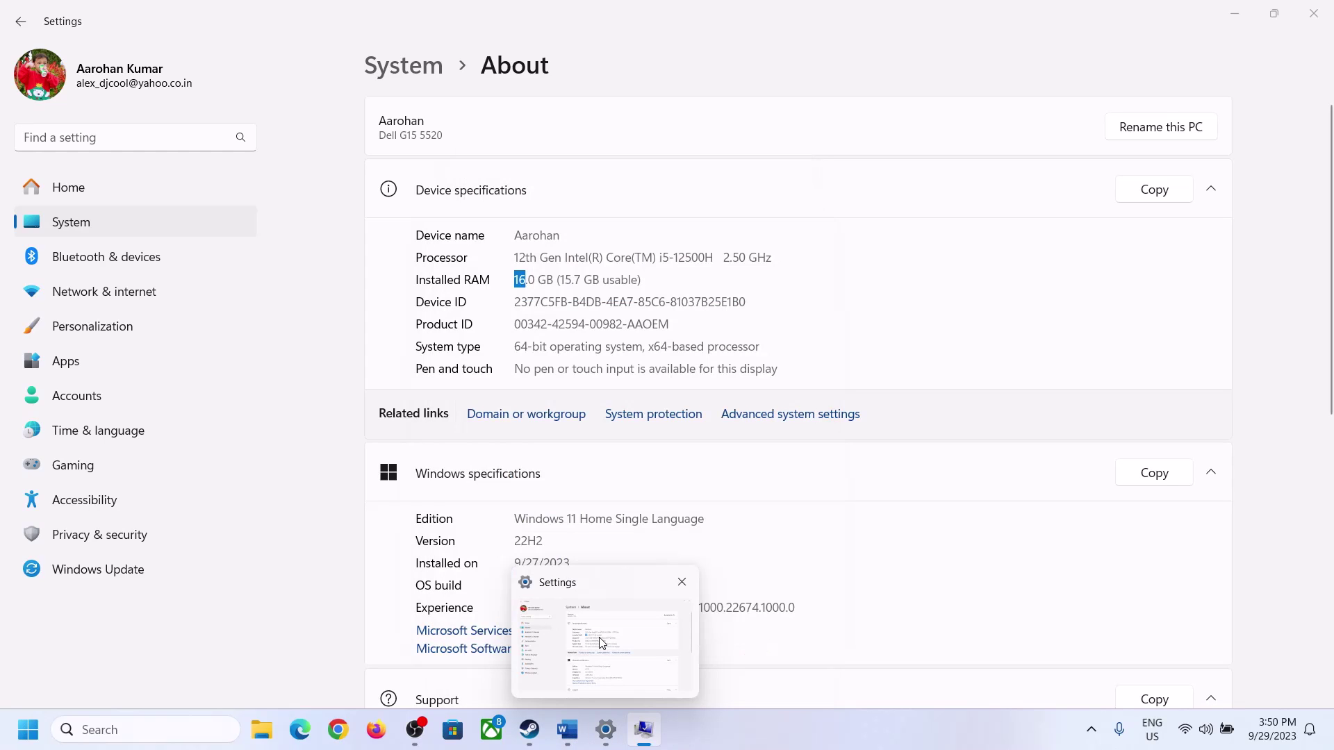
key(super+r)
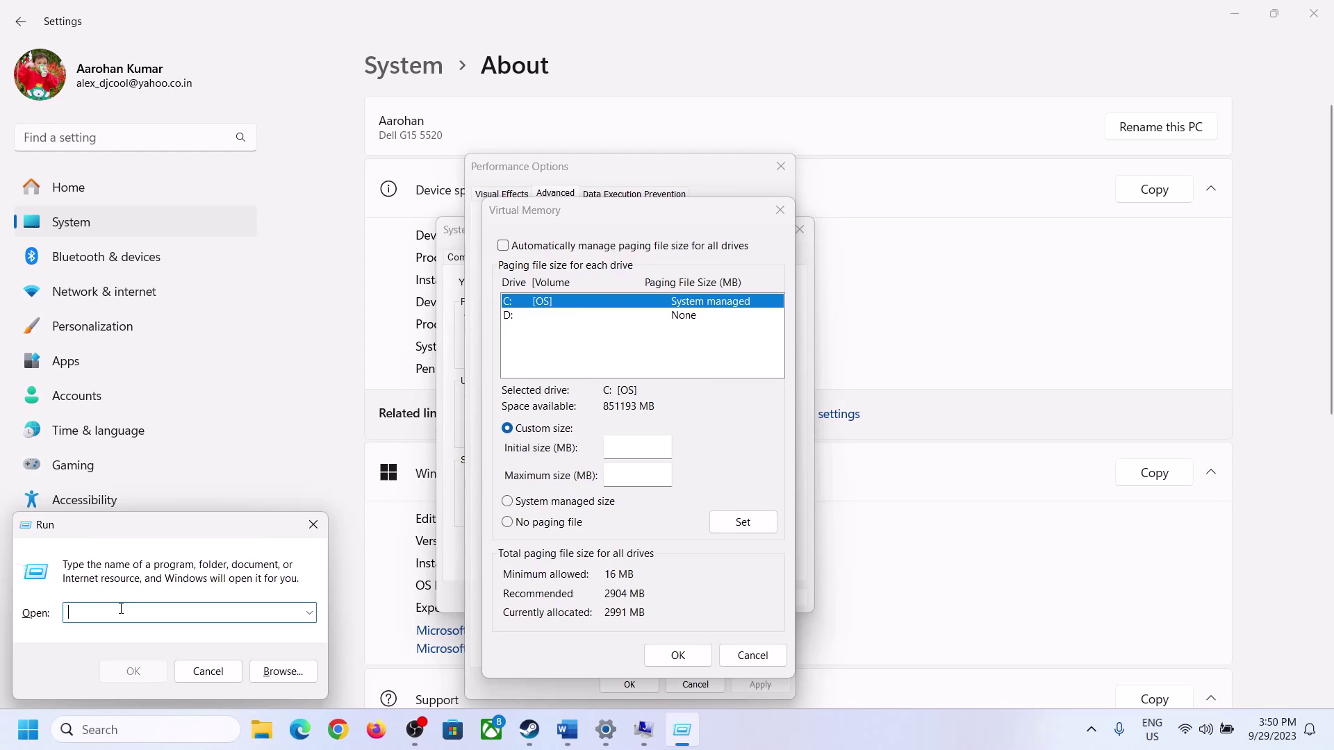
text(calc)
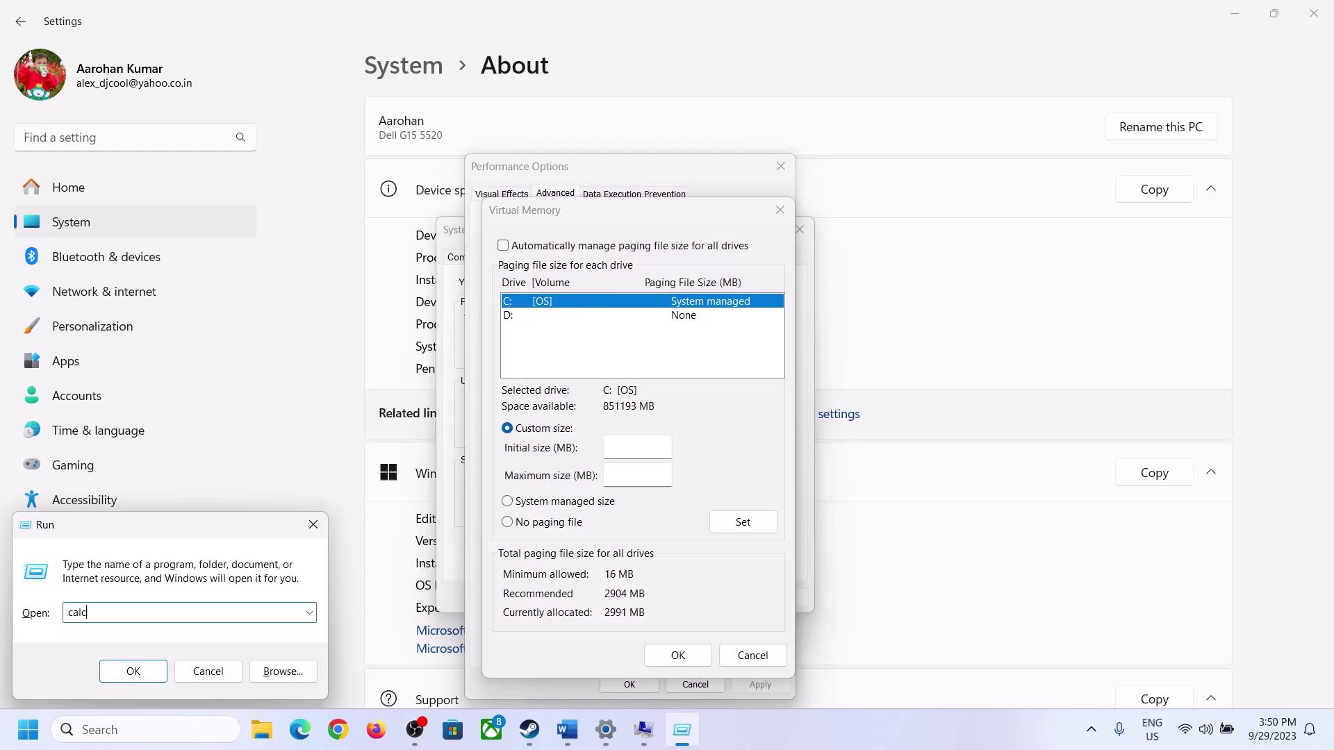
click(104, 672)
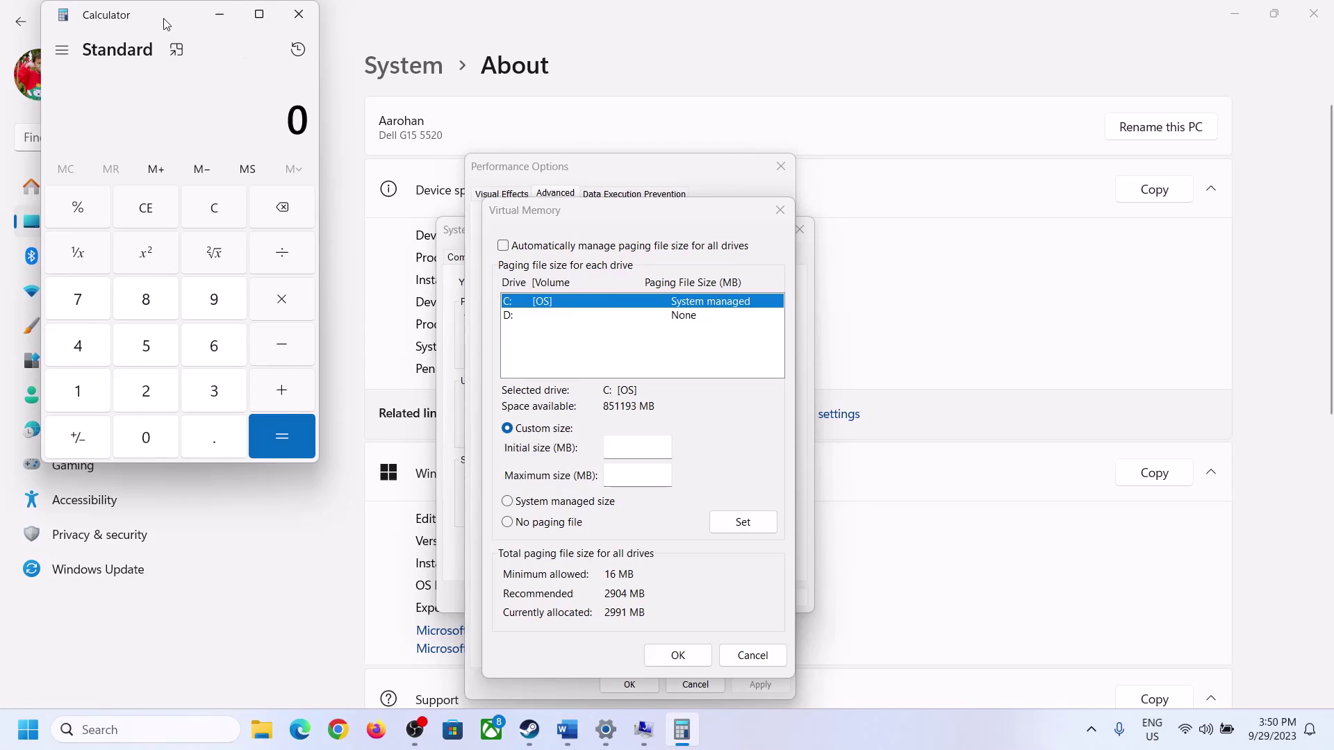
drag(167, 24, 974, 228)
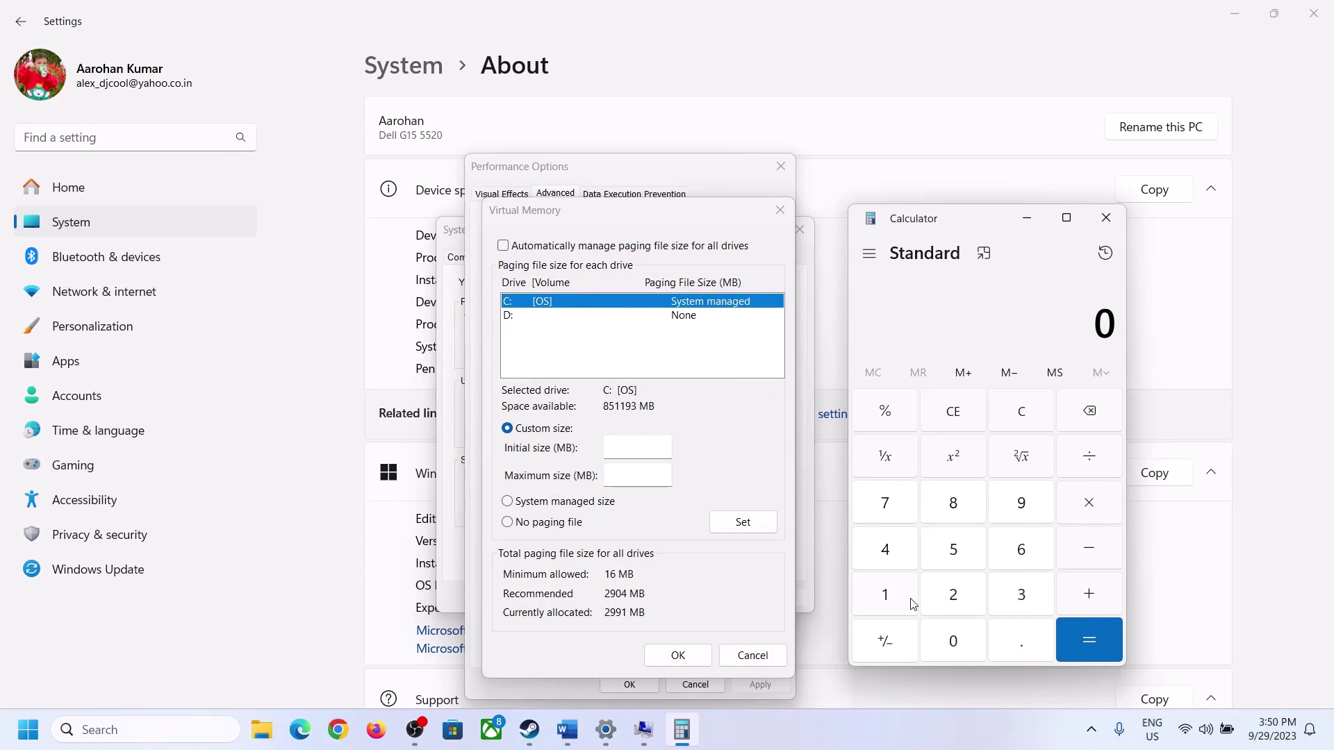
click(566, 741)
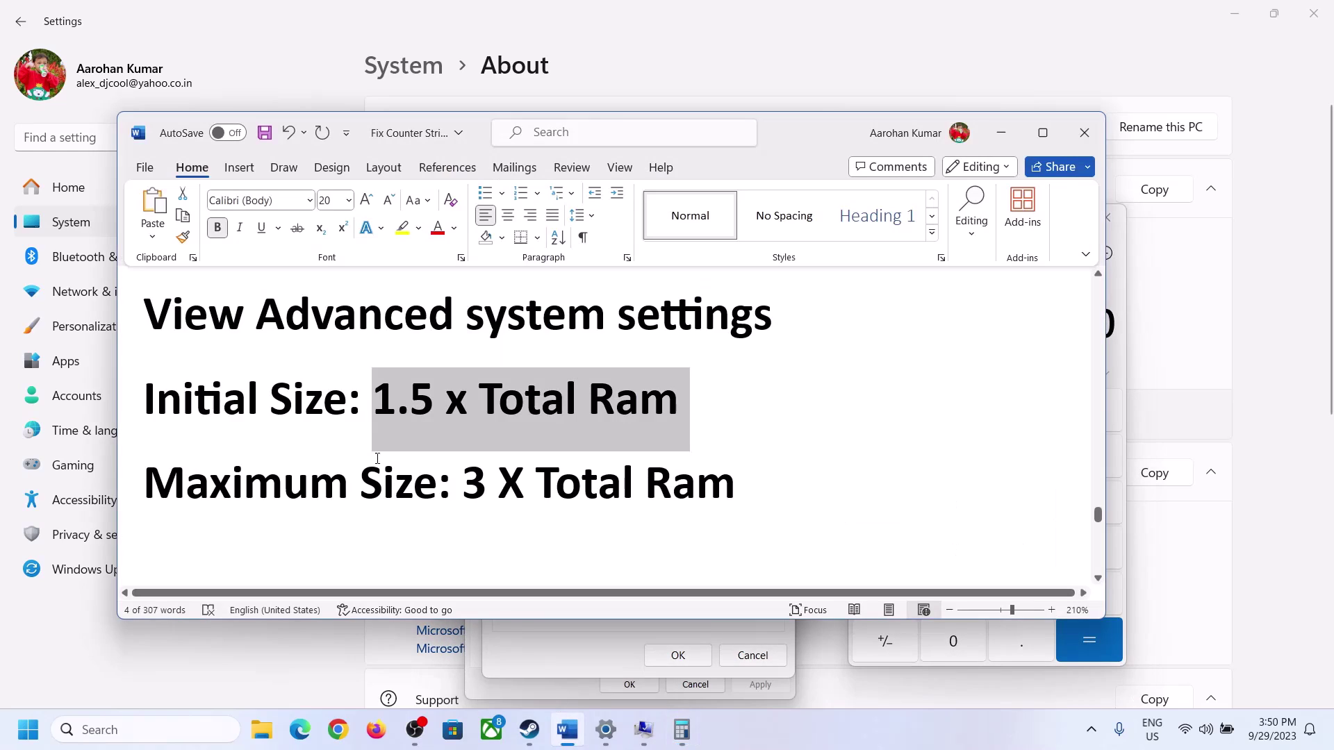
click(681, 729)
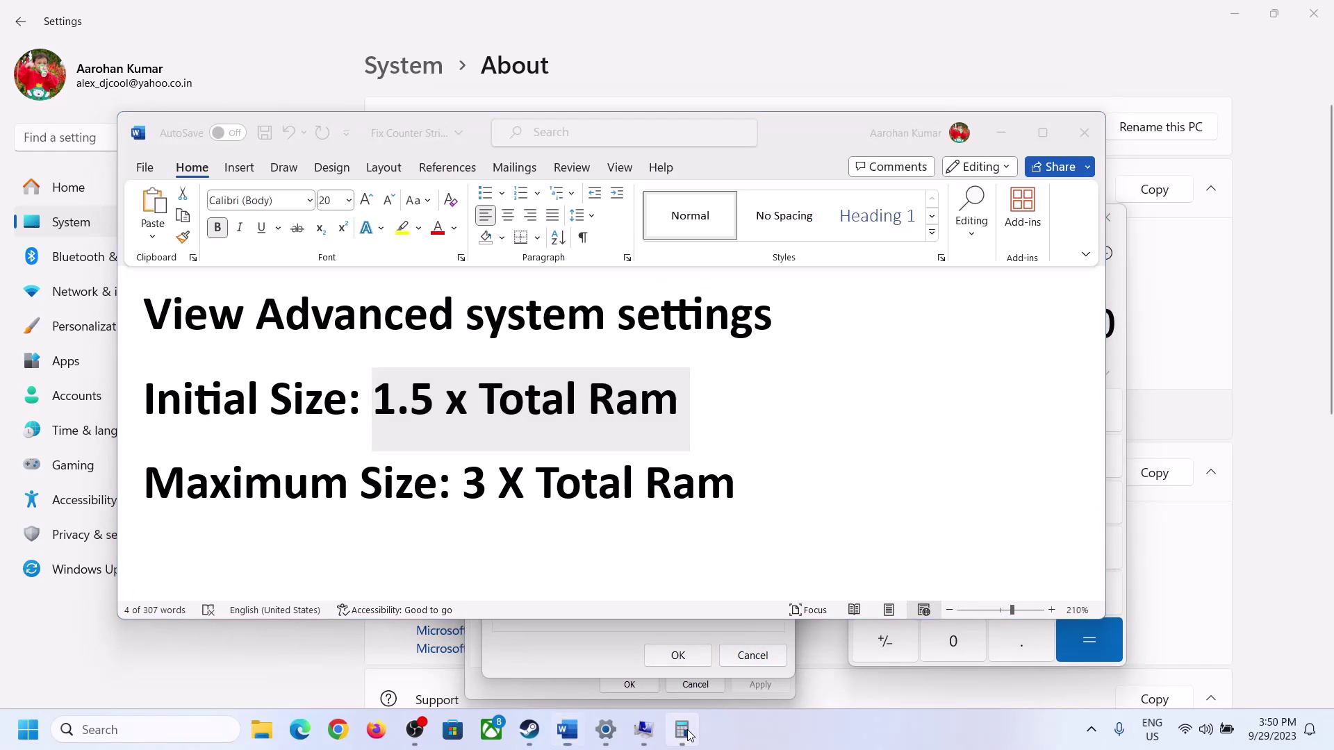
click(886, 598)
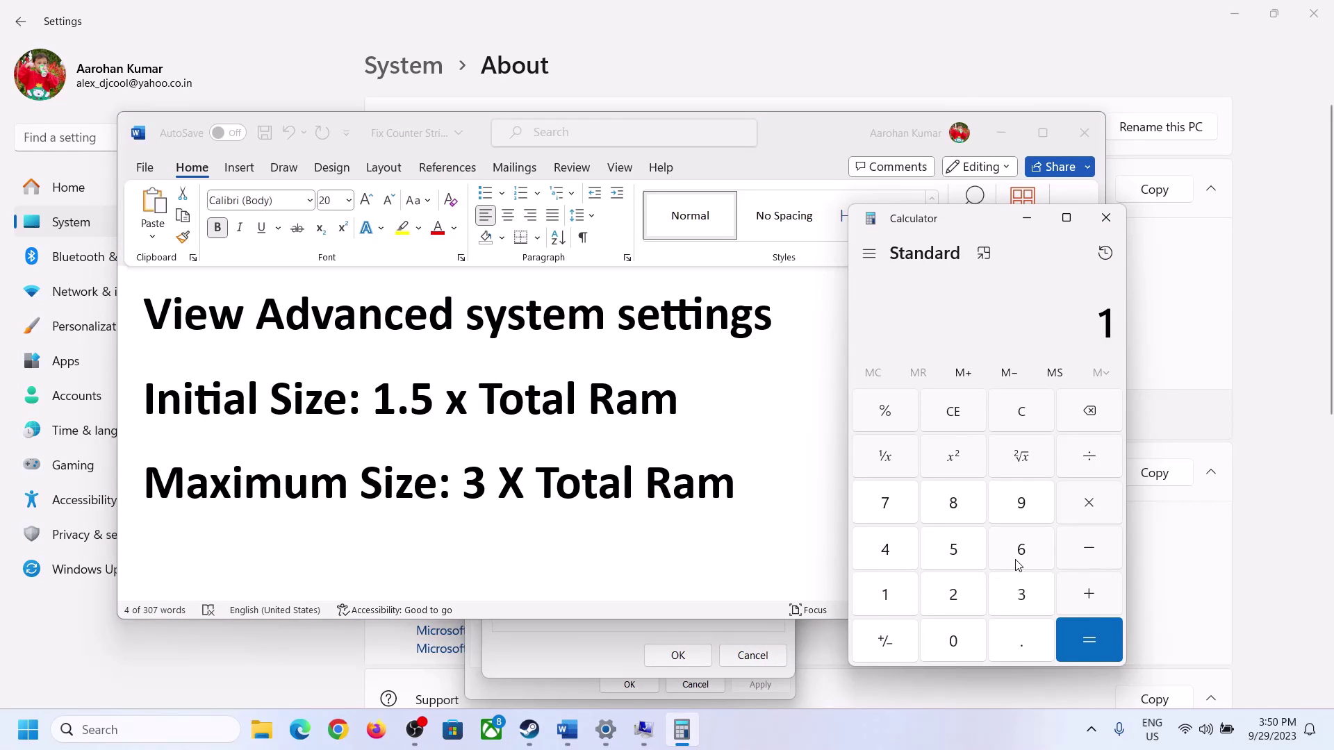
click(1017, 556)
click(1025, 424)
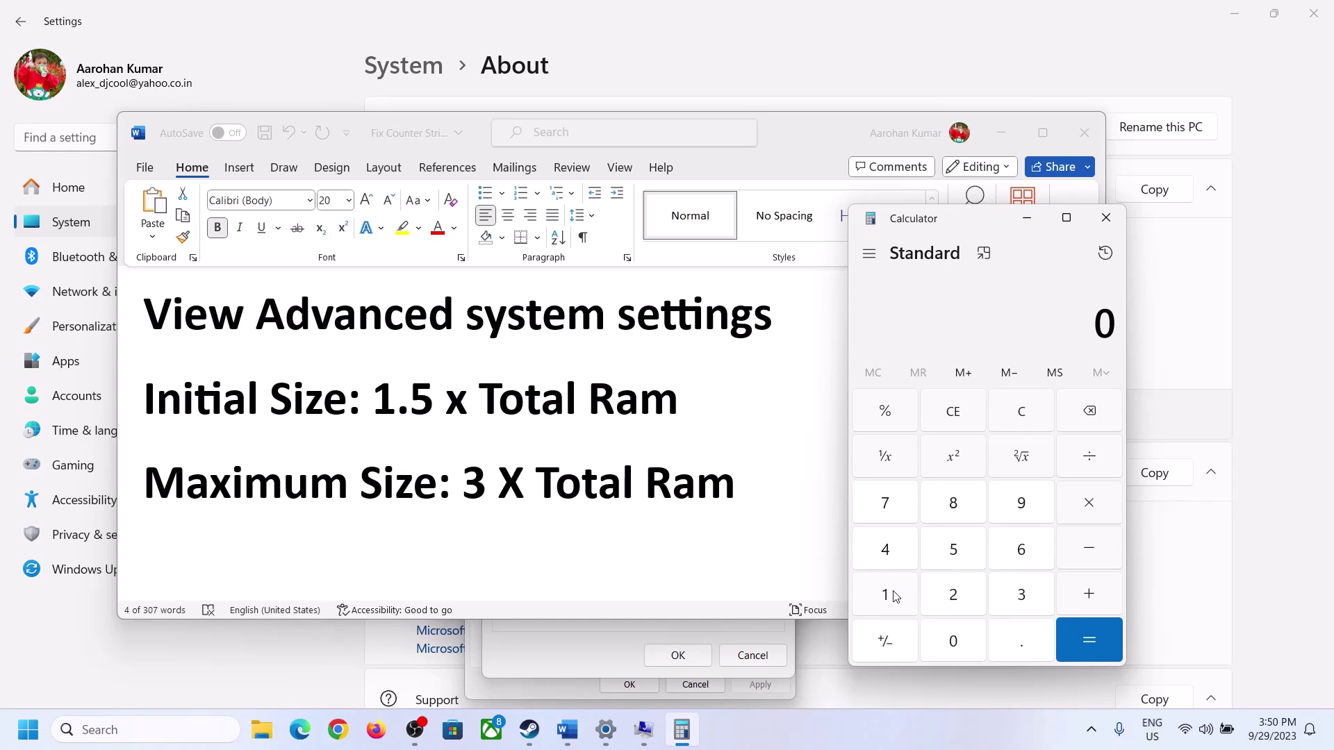
Convert the installed RAM to megabytes in Calculator by multiplying 16 by 1024.
click(893, 596)
click(1020, 552)
click(1089, 507)
click(887, 598)
click(964, 651)
click(956, 601)
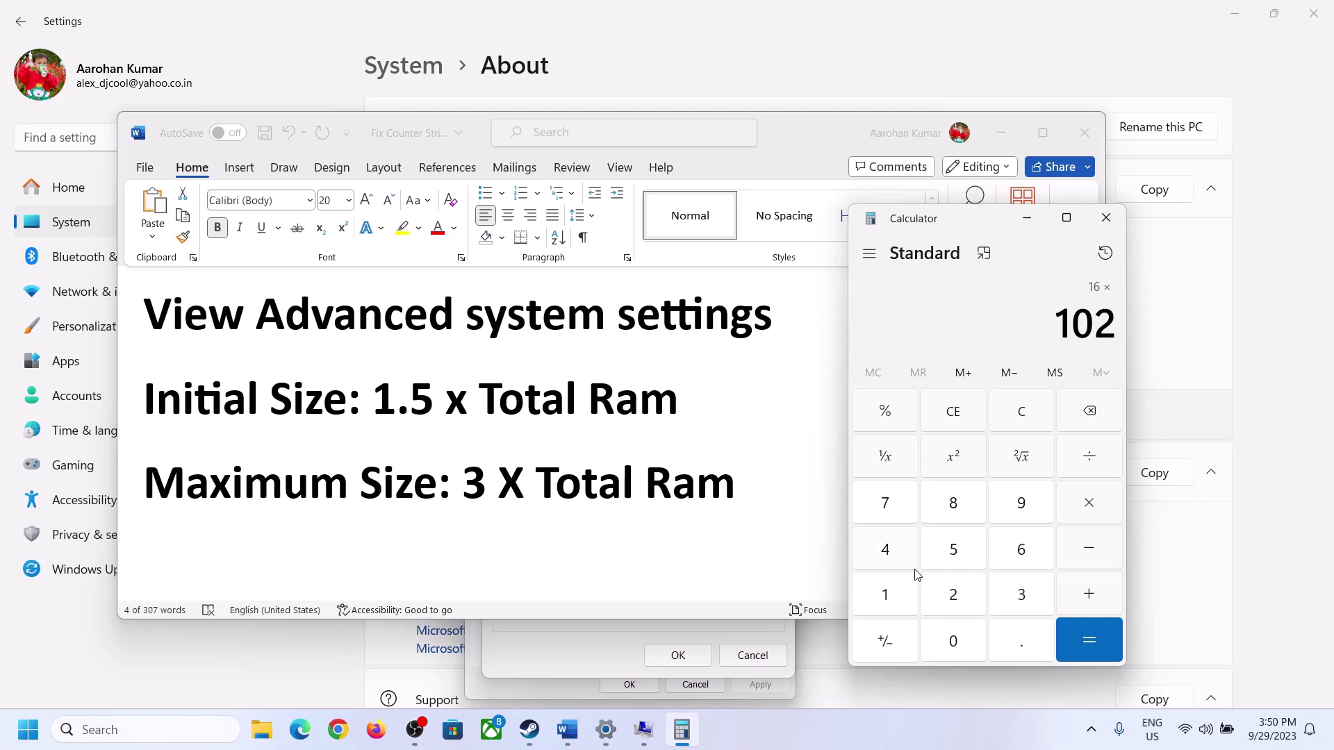
click(896, 559)
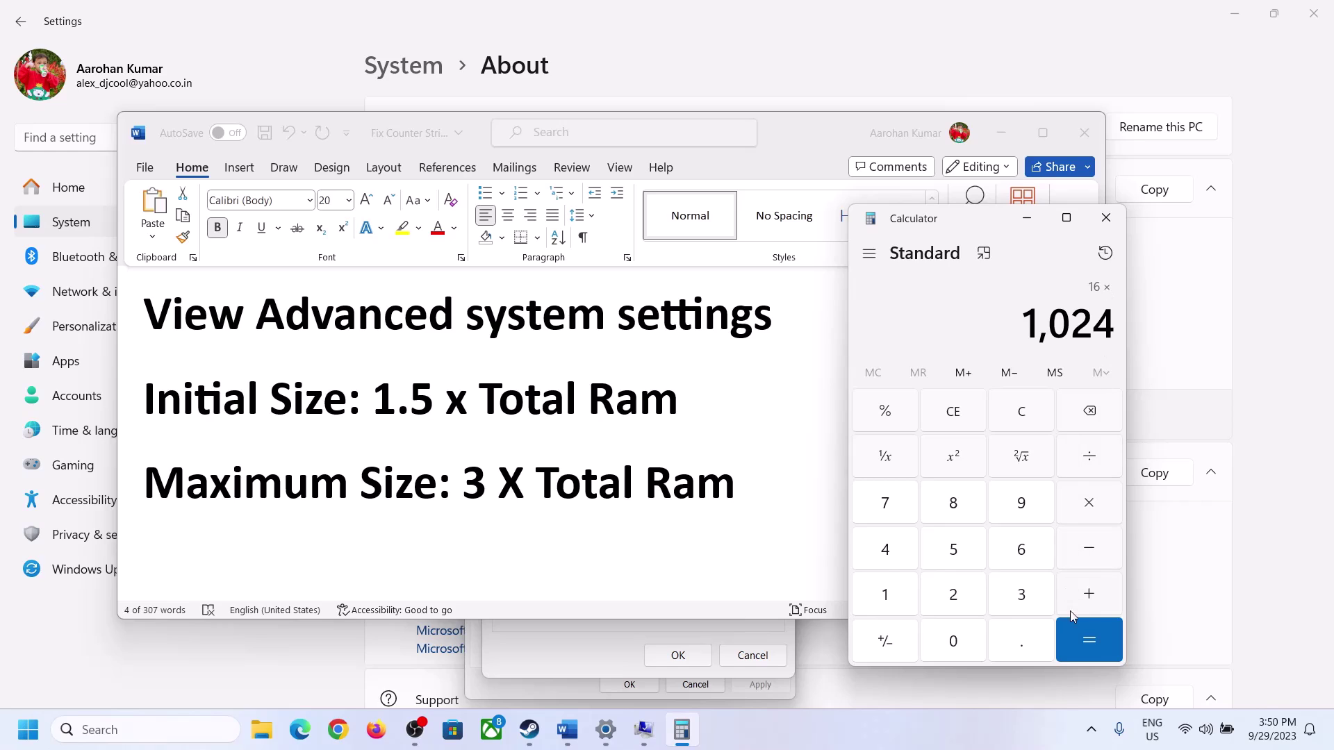
click(1089, 643)
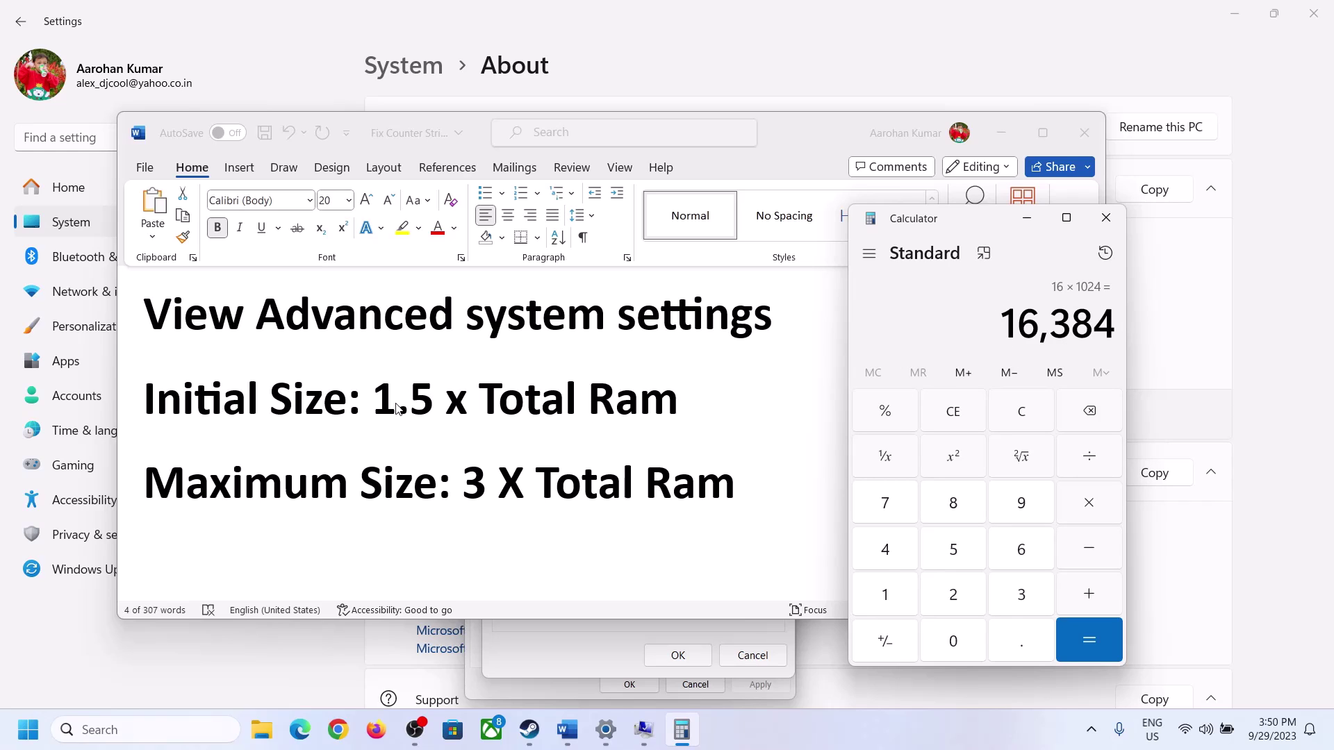
Multiply the converted RAM amount by 1.5 in Calculator to work out the initial paging file size.
click(1089, 507)
click(902, 597)
click(1014, 643)
click(967, 563)
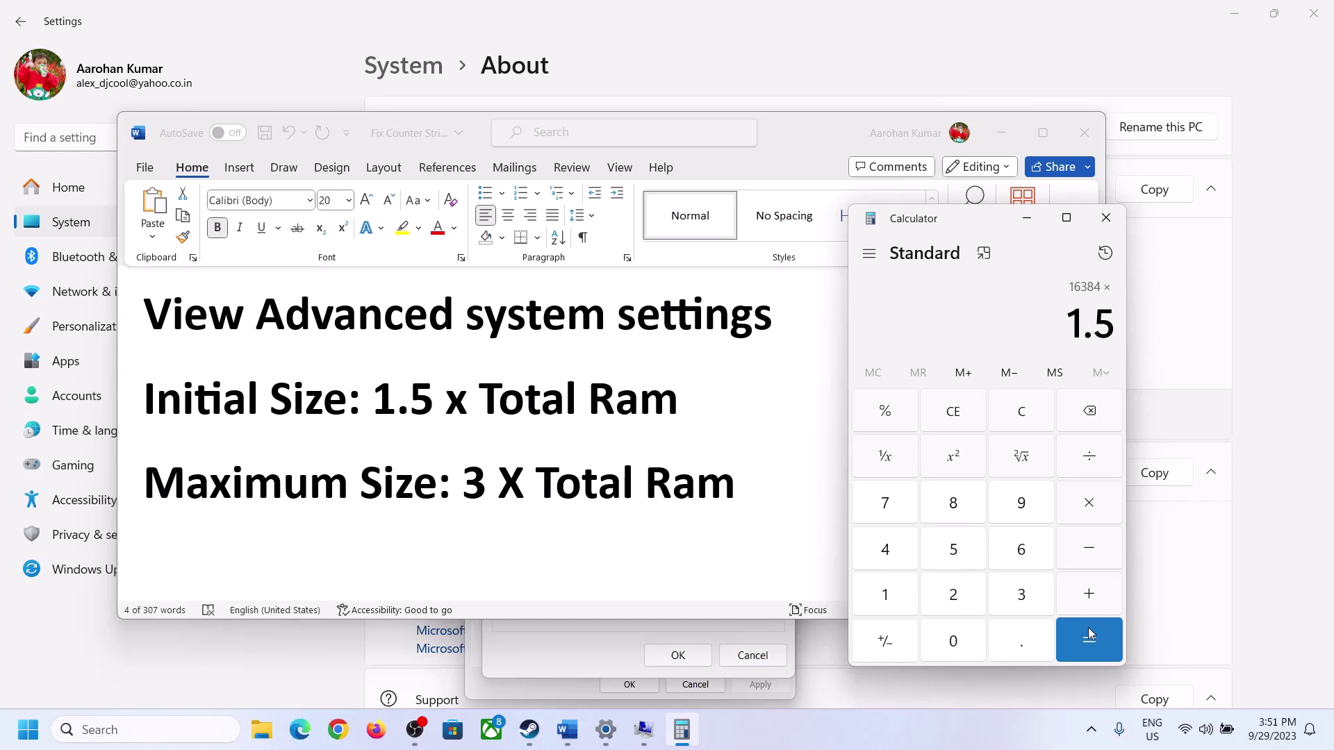
click(1089, 635)
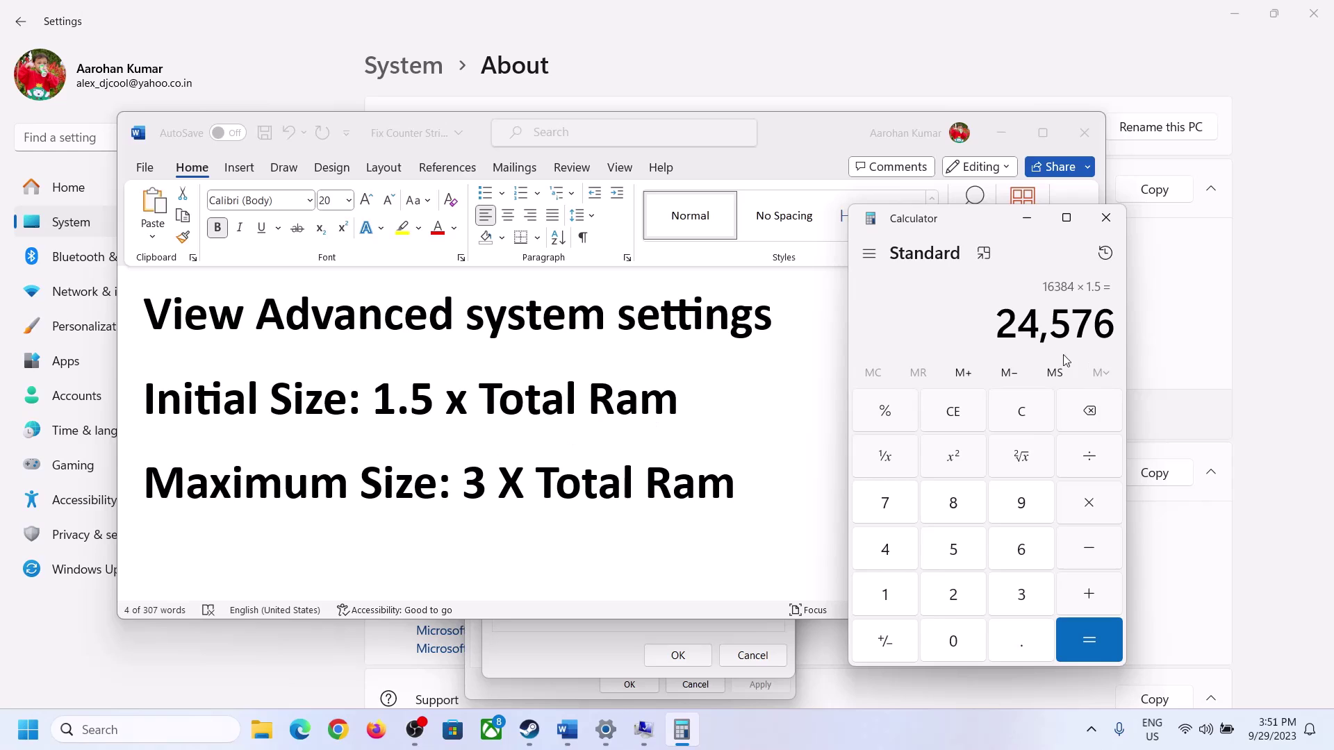
Set the custom initial size for drive C to 24576 MB in the Virtual Memory dialog.
click(588, 654)
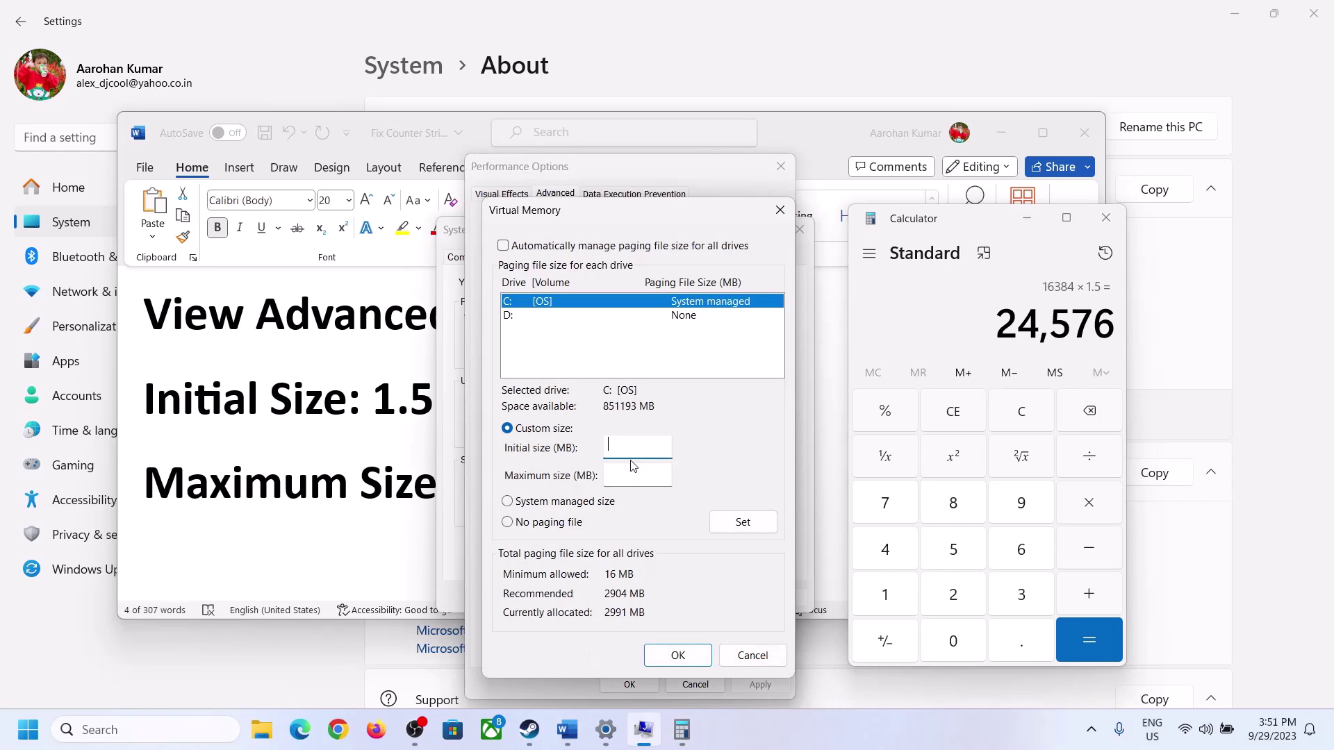
click(627, 445)
text(24576)
Clear Calculator, recheck the installed RAM in the About settings and calculate 16 × 1024 again.
key(alt+Tab)
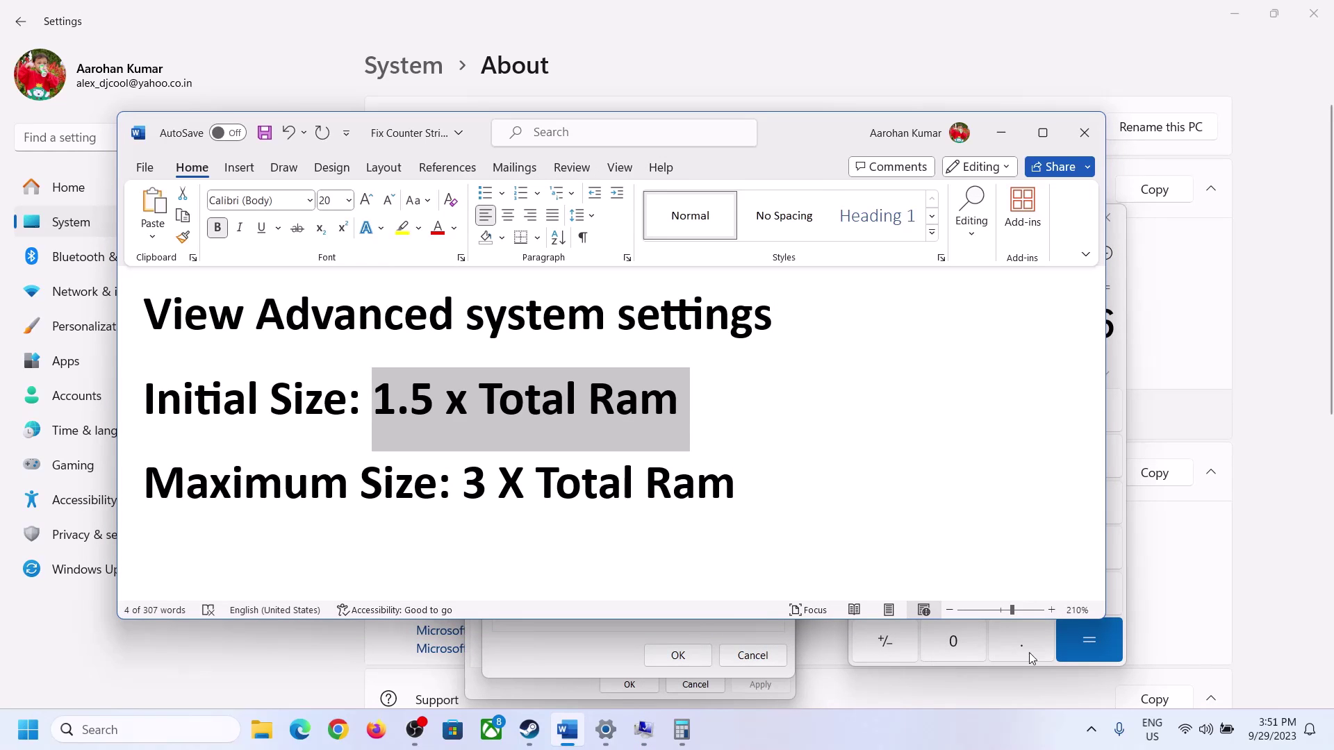
click(1124, 407)
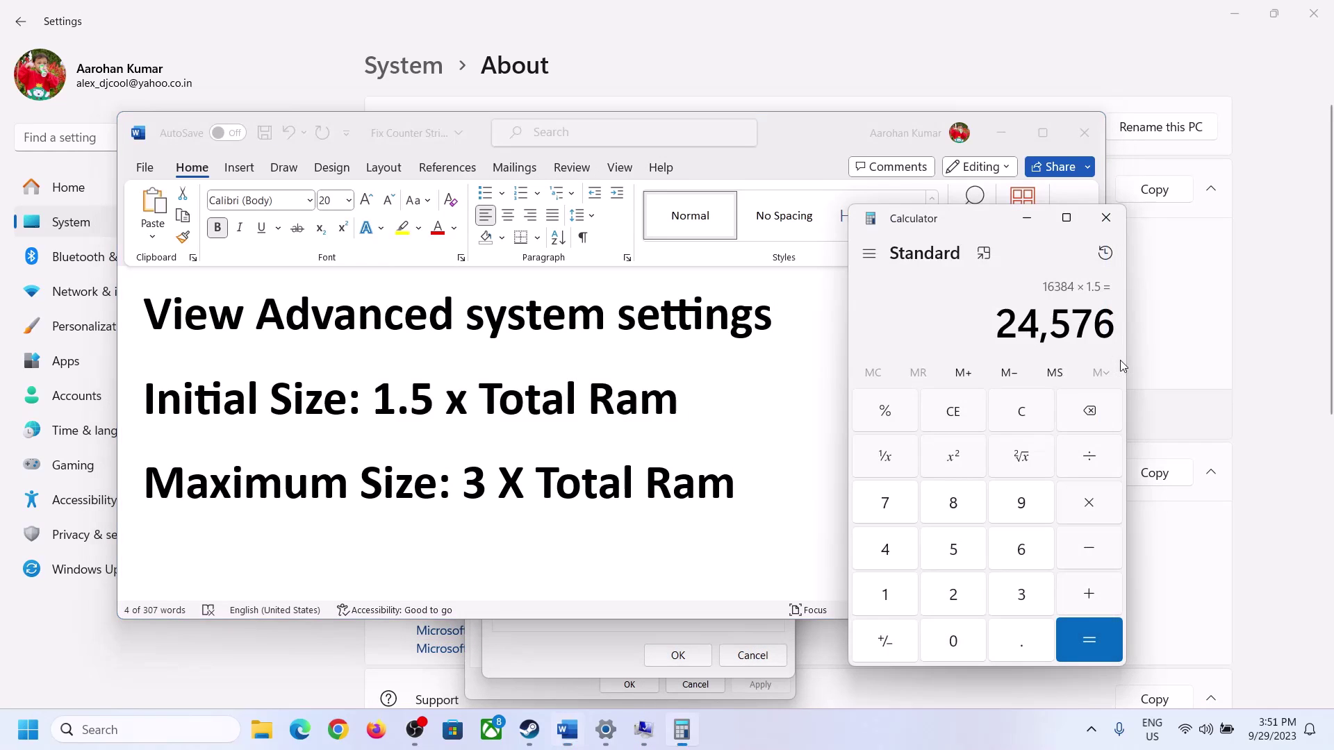
click(1035, 414)
click(606, 729)
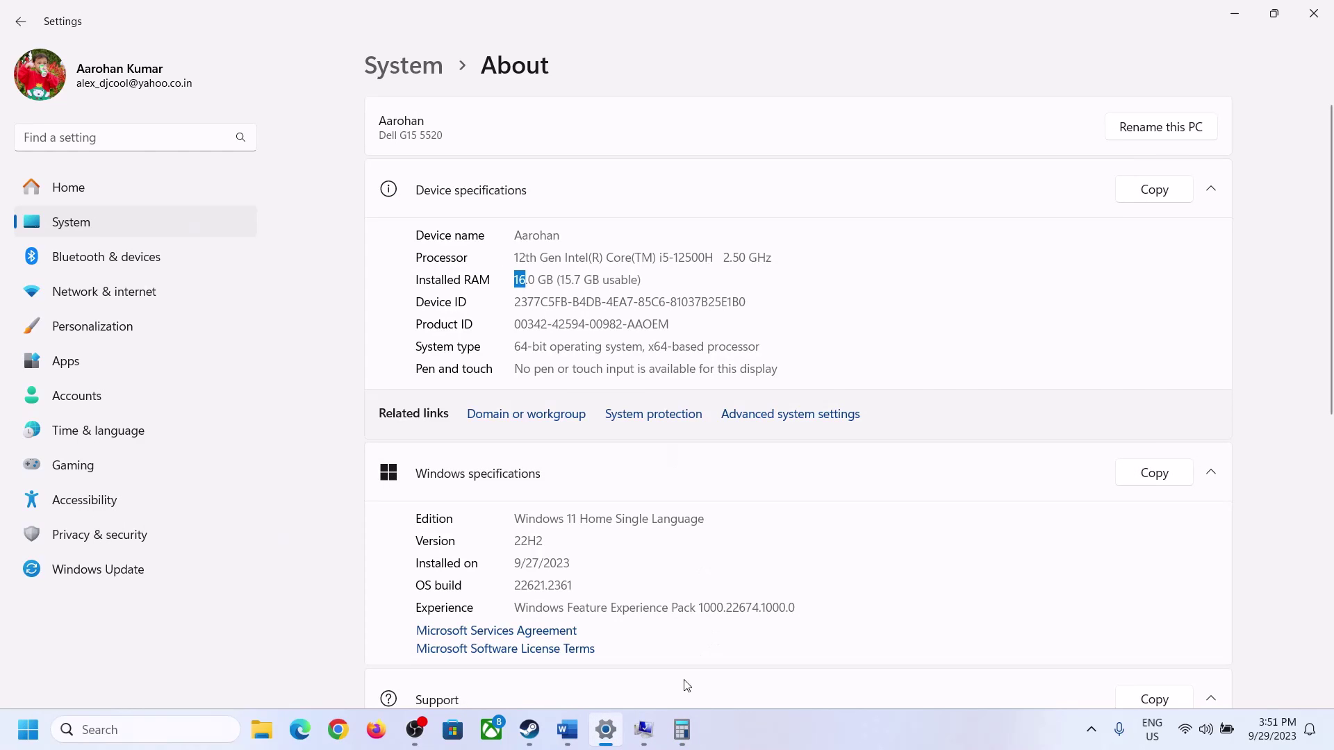
click(682, 729)
click(898, 587)
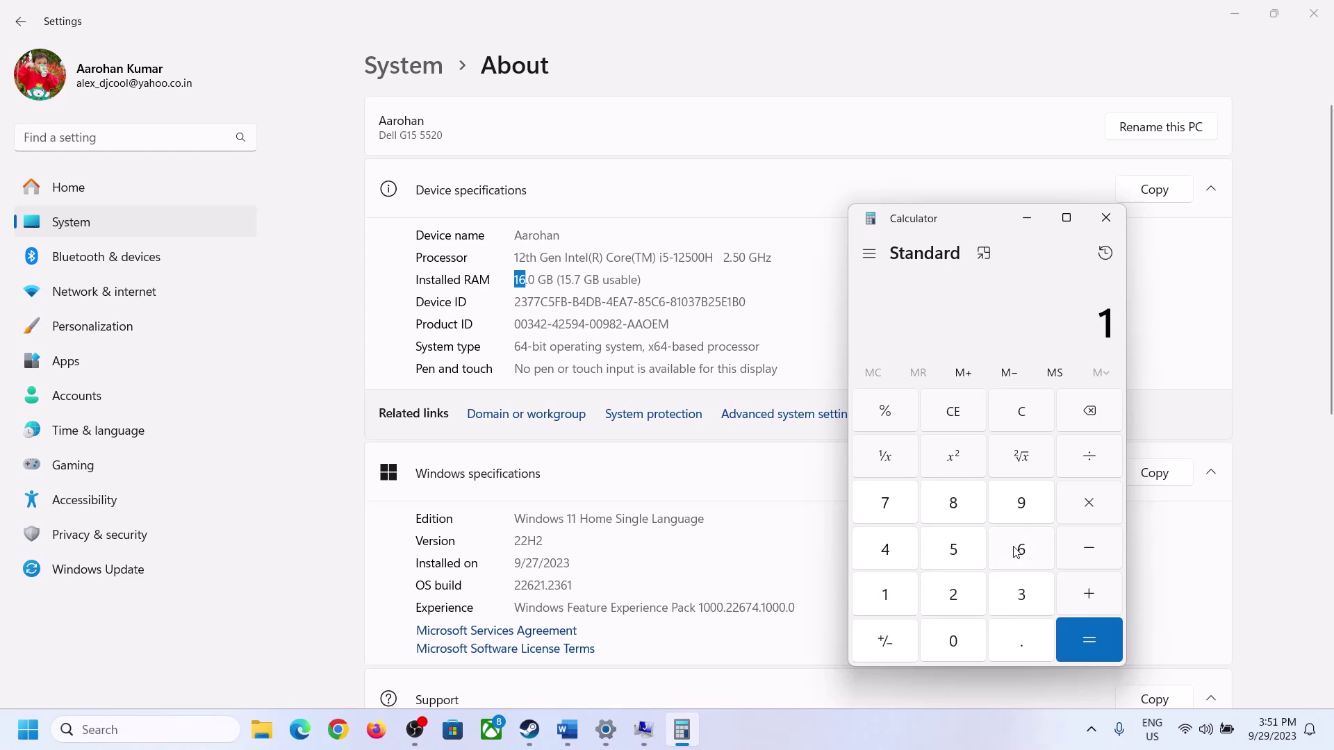
click(1018, 551)
click(1078, 506)
click(892, 585)
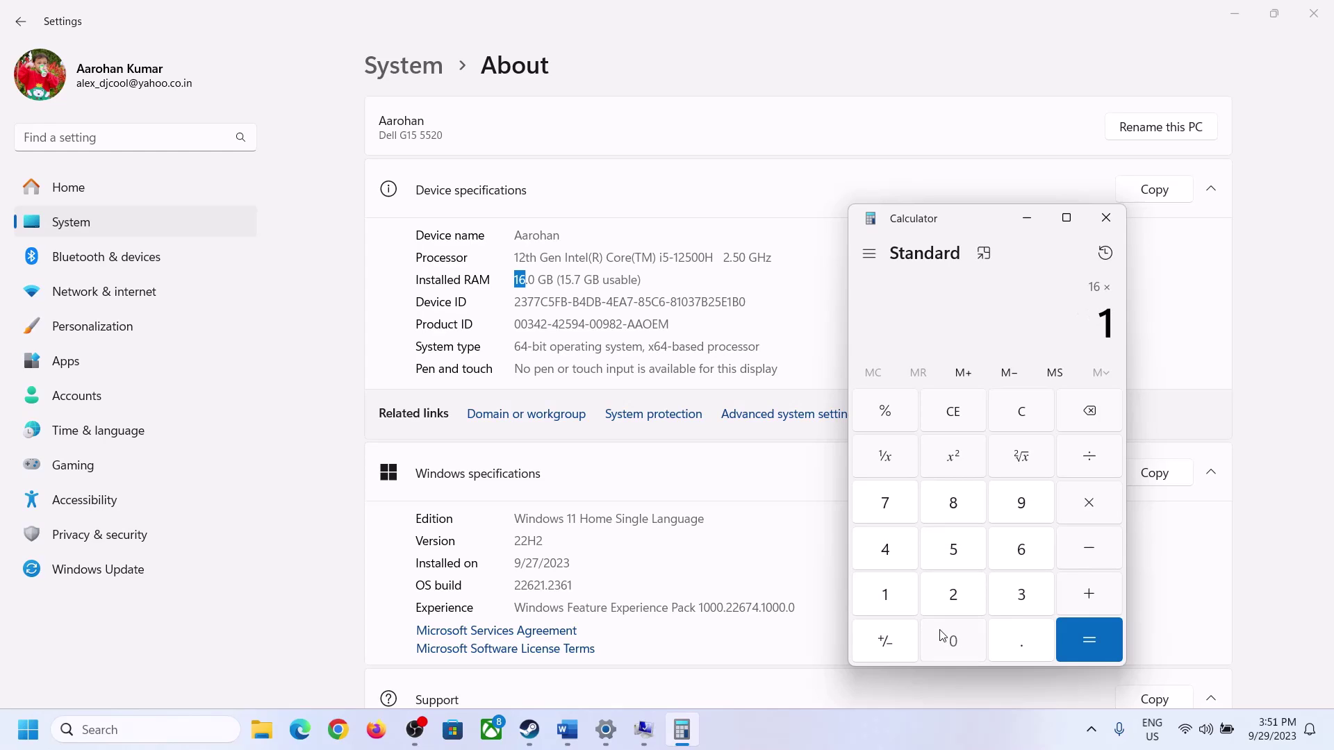
click(942, 636)
click(953, 592)
click(885, 548)
click(1070, 652)
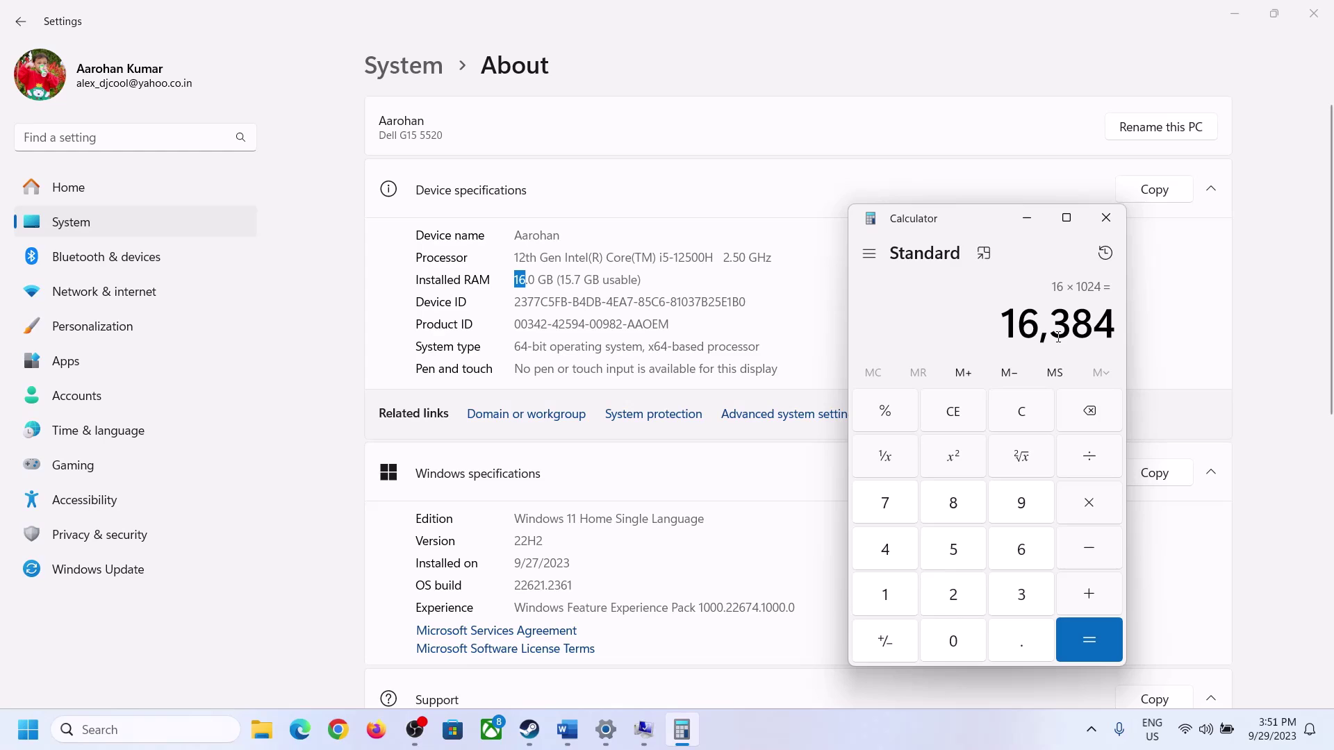
Check the maximum size formula in the Word document and multiply the converted RAM amount by 3 in Calculator.
click(567, 729)
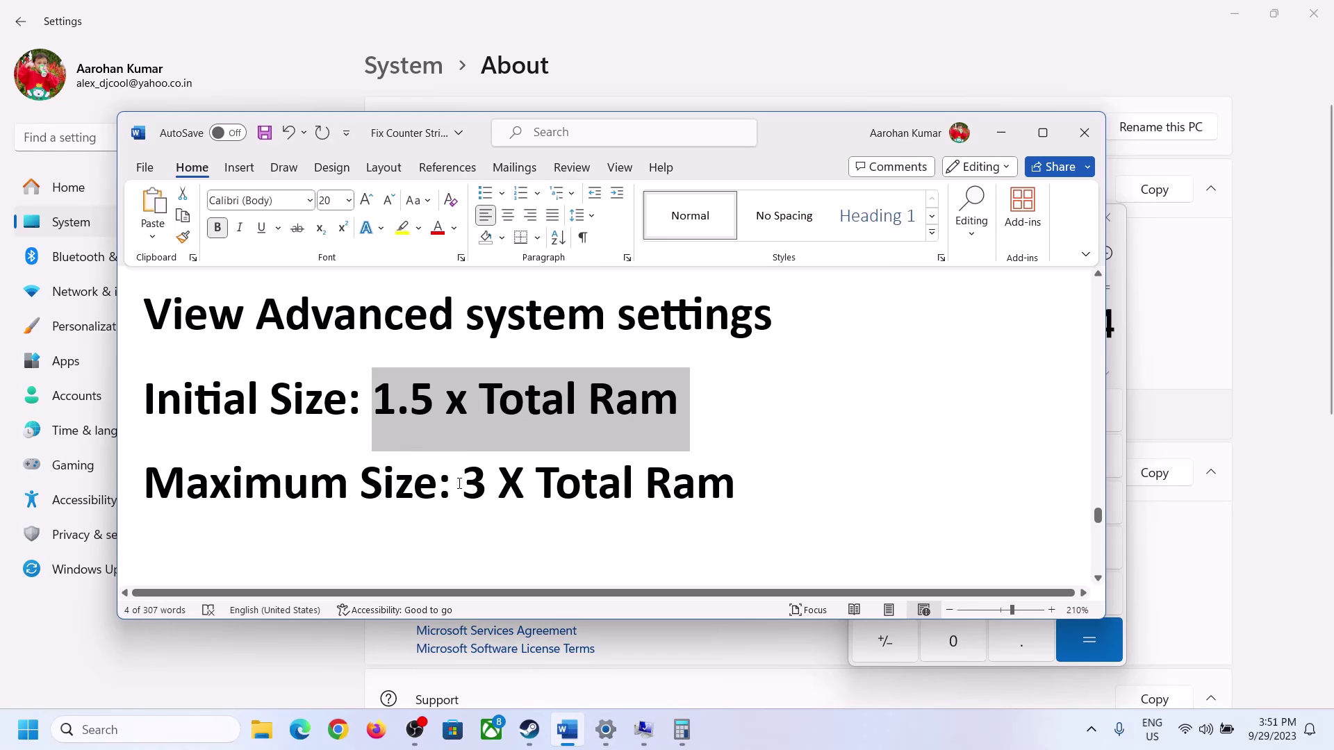
click(681, 730)
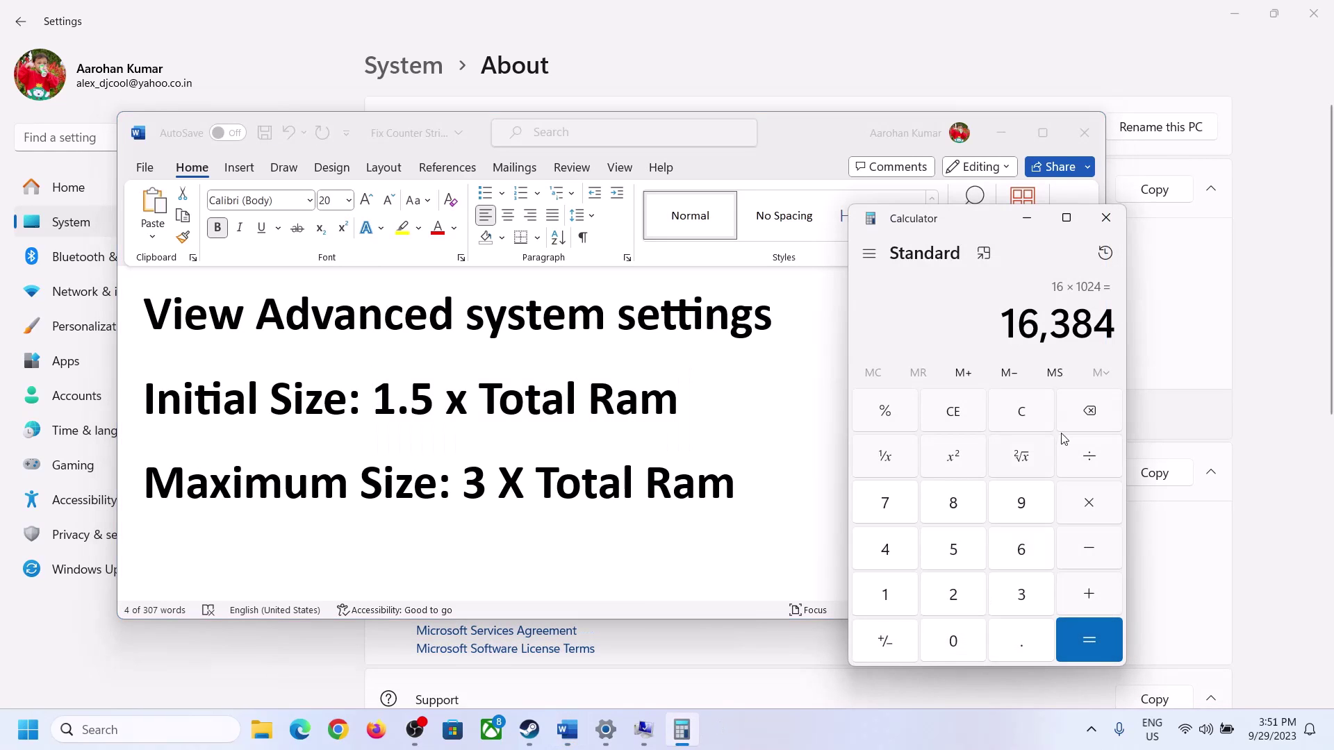
click(1089, 503)
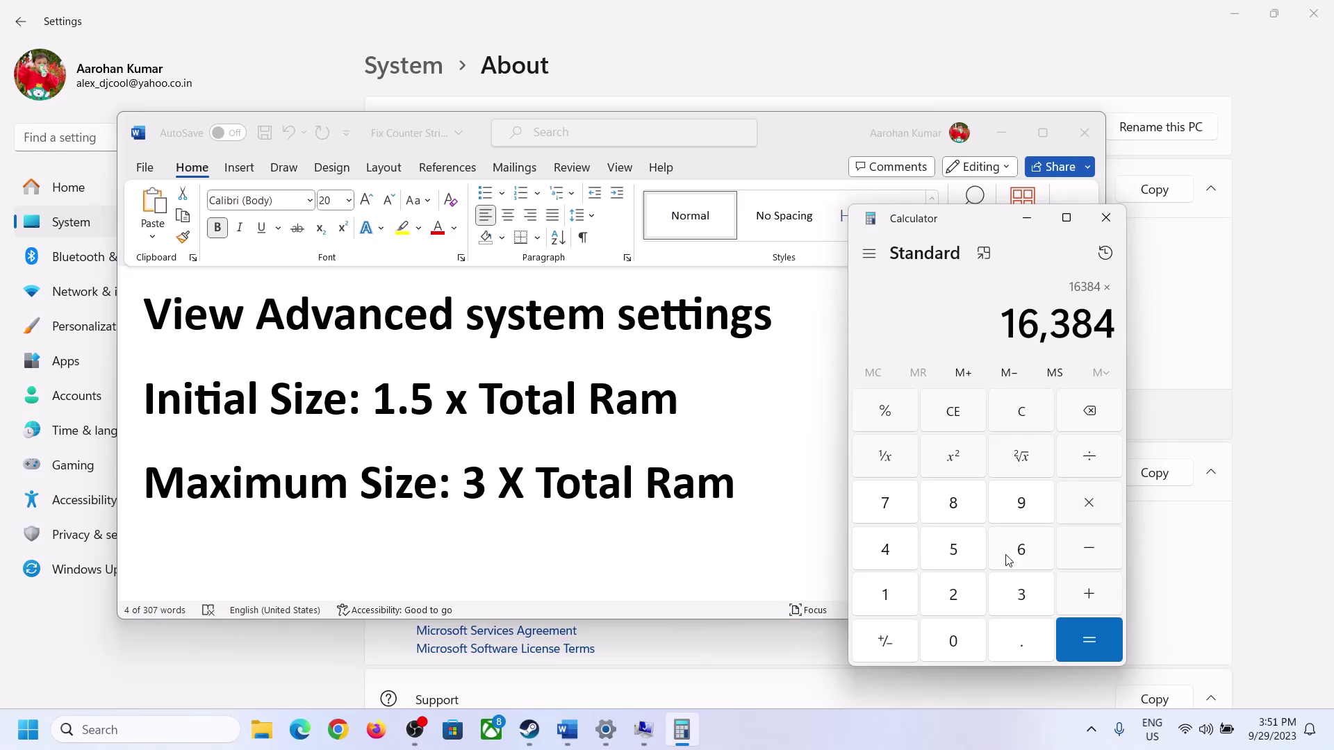
click(1011, 596)
click(1099, 637)
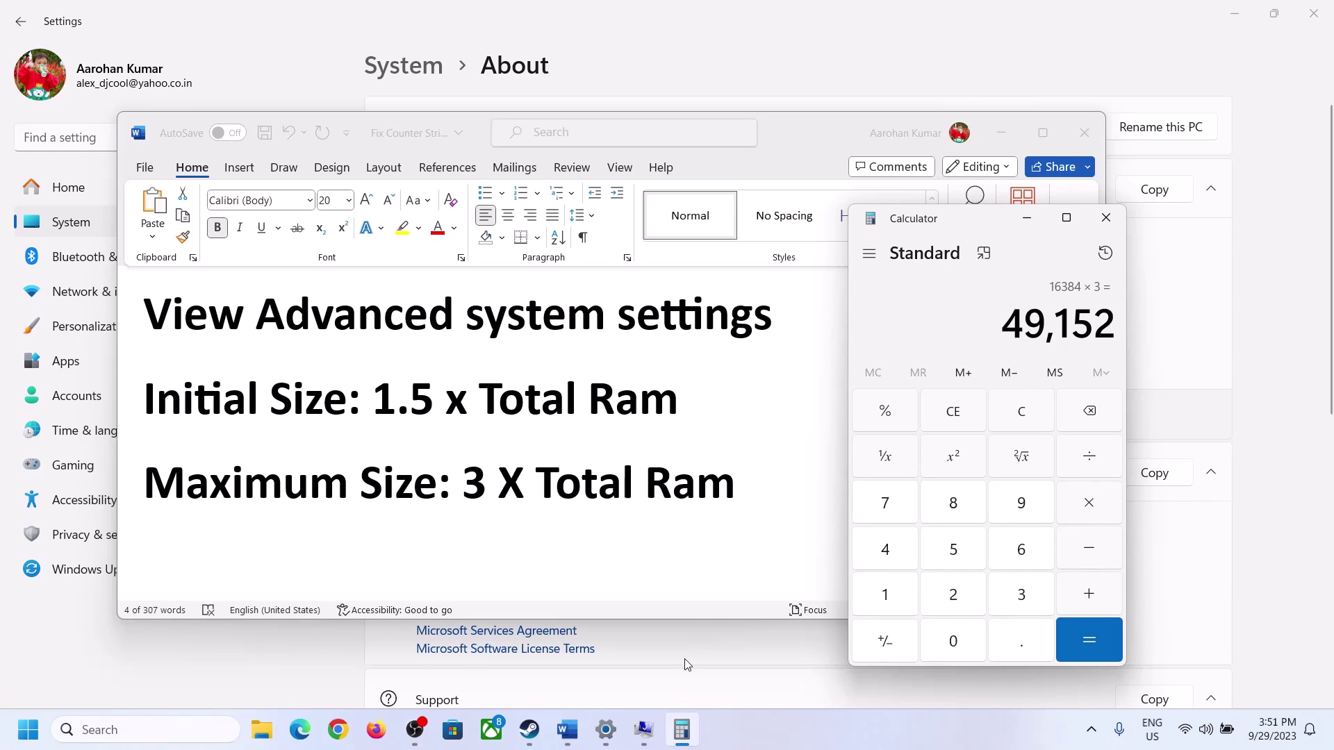
Set the custom maximum size for drive C to 49152 MB and assign the custom paging file sizes to the drive.
click(652, 726)
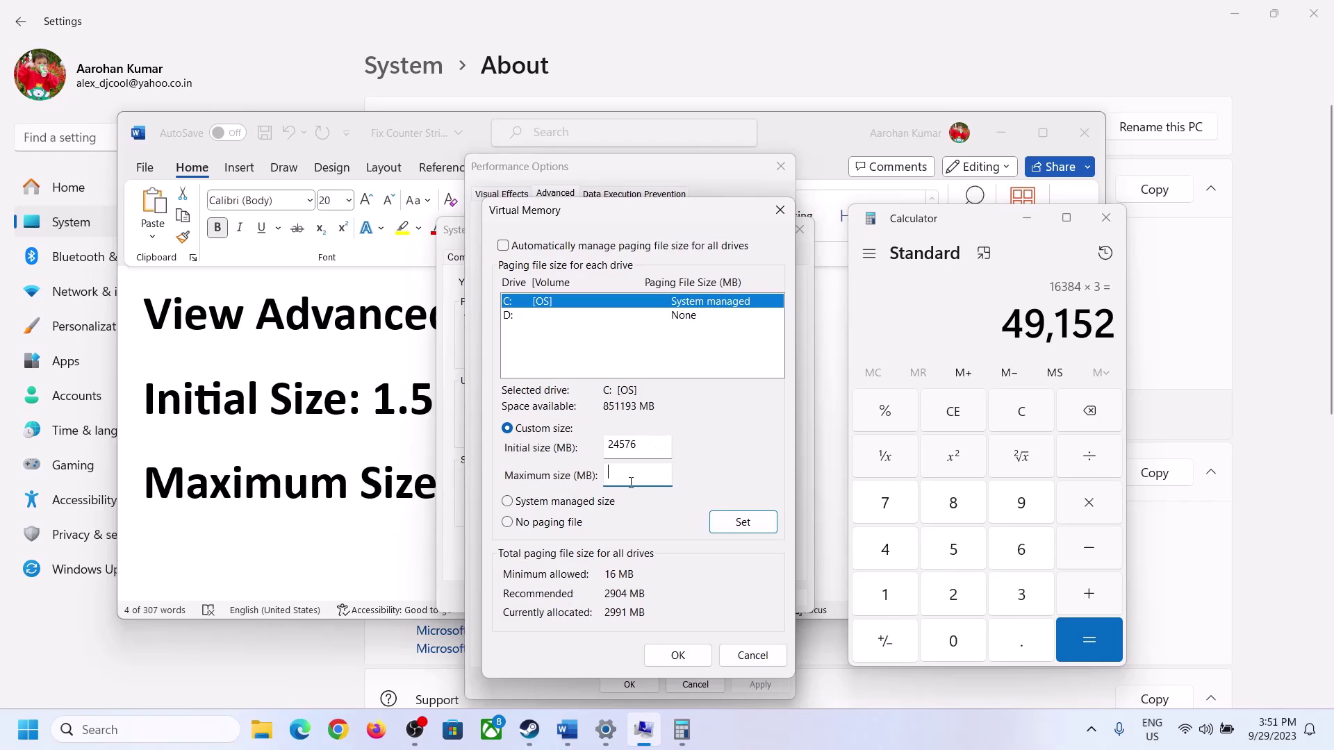
text(49152)
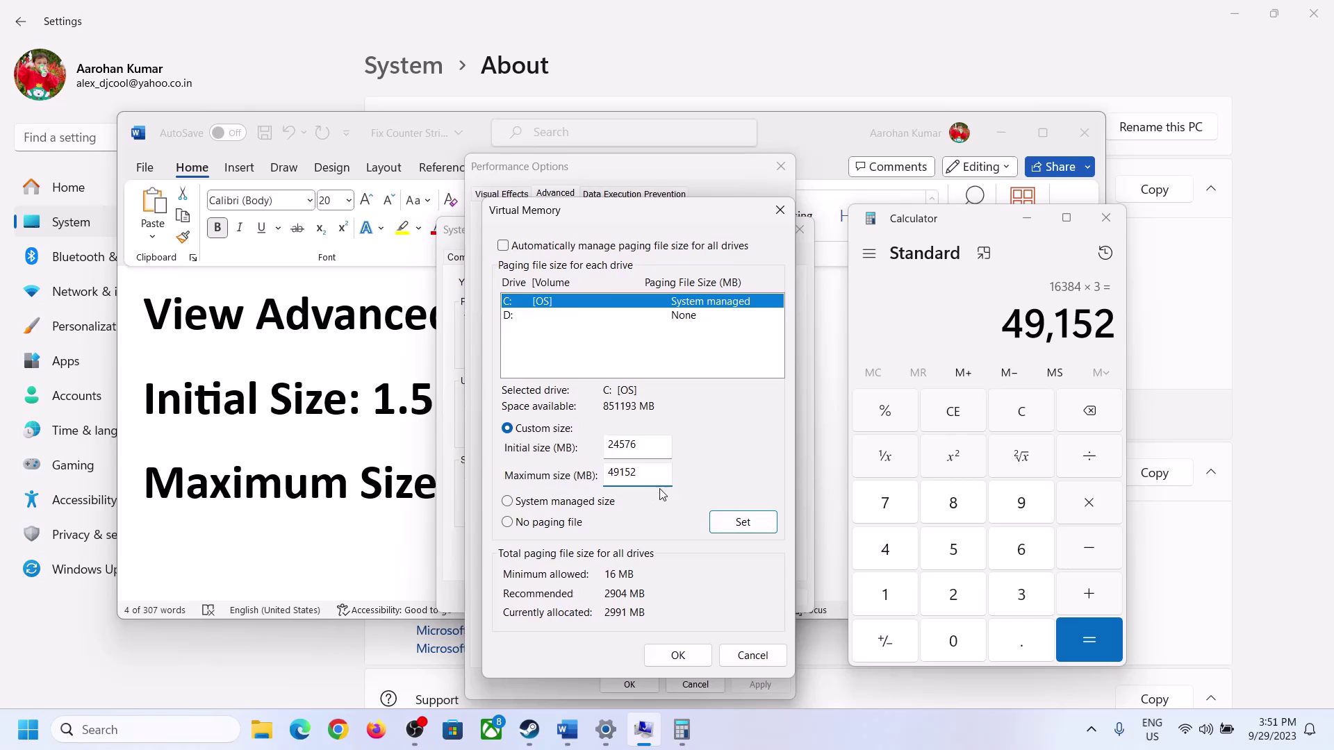
click(741, 522)
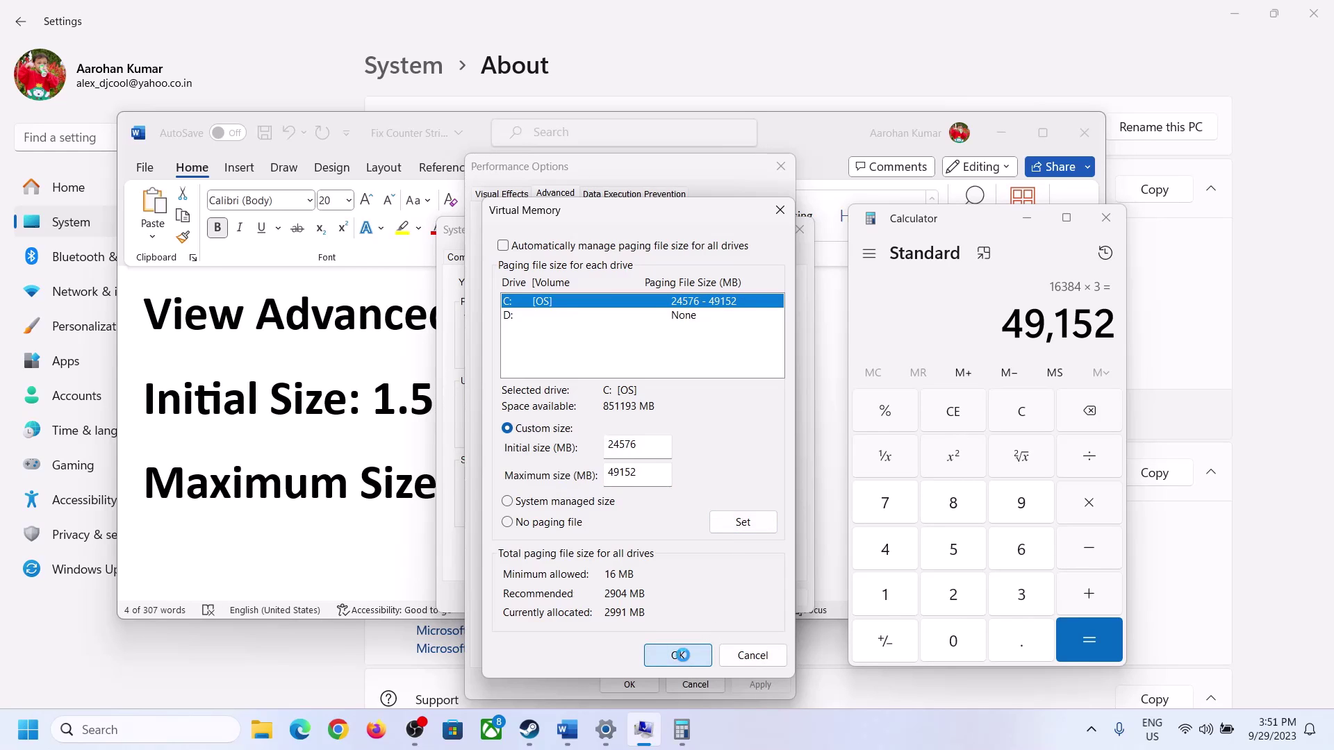
Confirm the Virtual Memory, Performance Options and System Properties dialogs, and close the restart prompt without restarting.
click(680, 656)
click(827, 429)
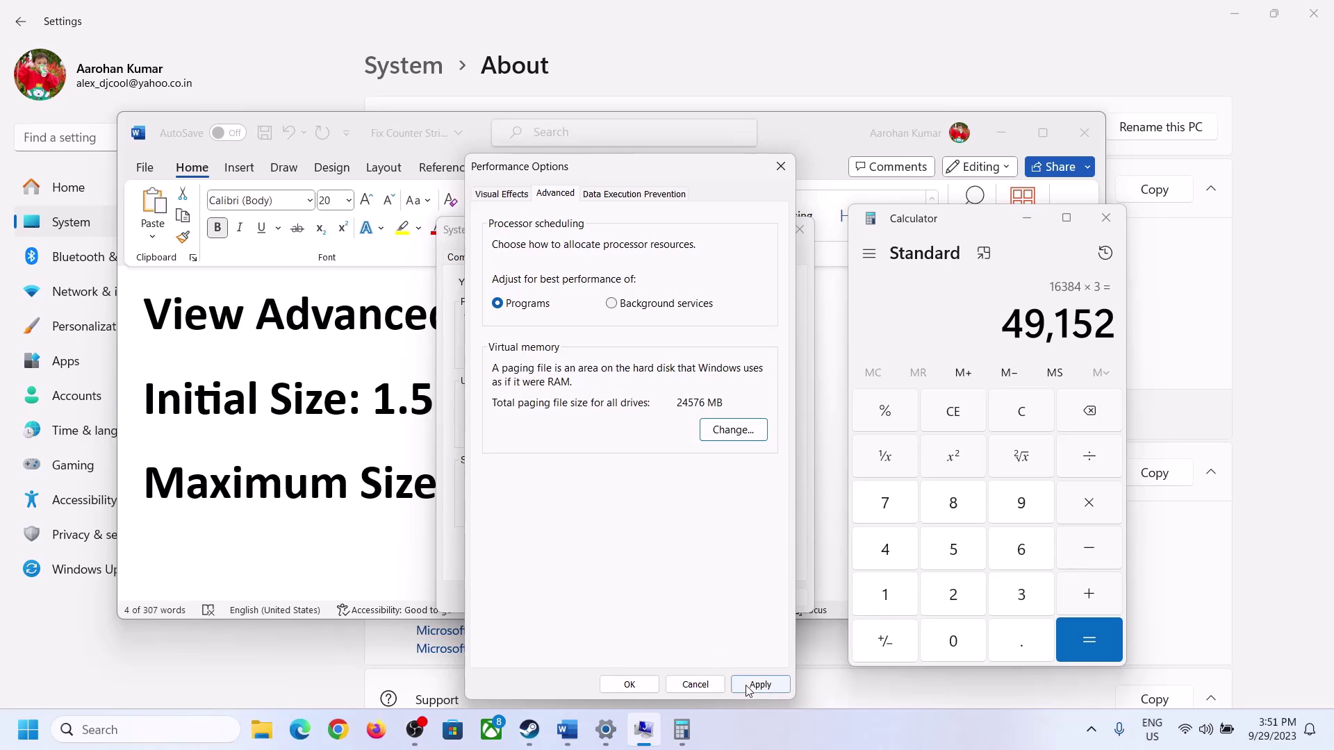
click(630, 685)
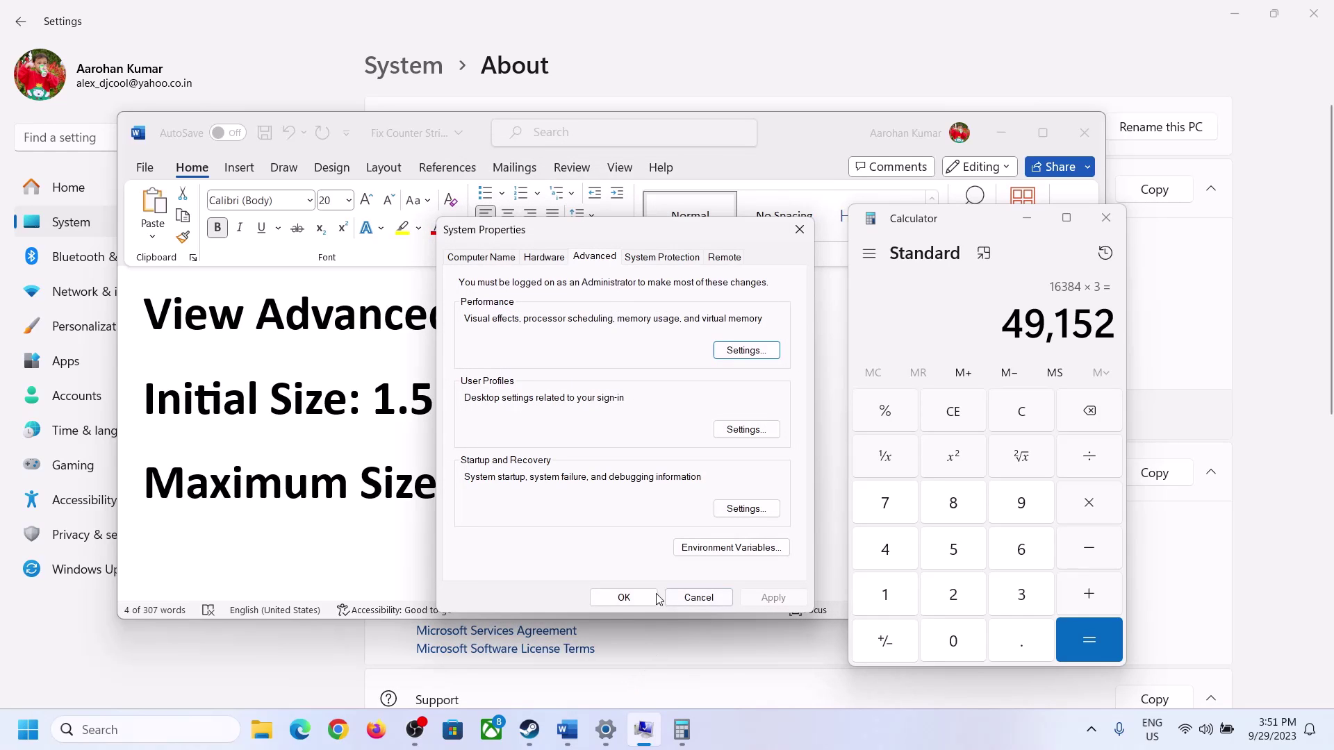
click(633, 594)
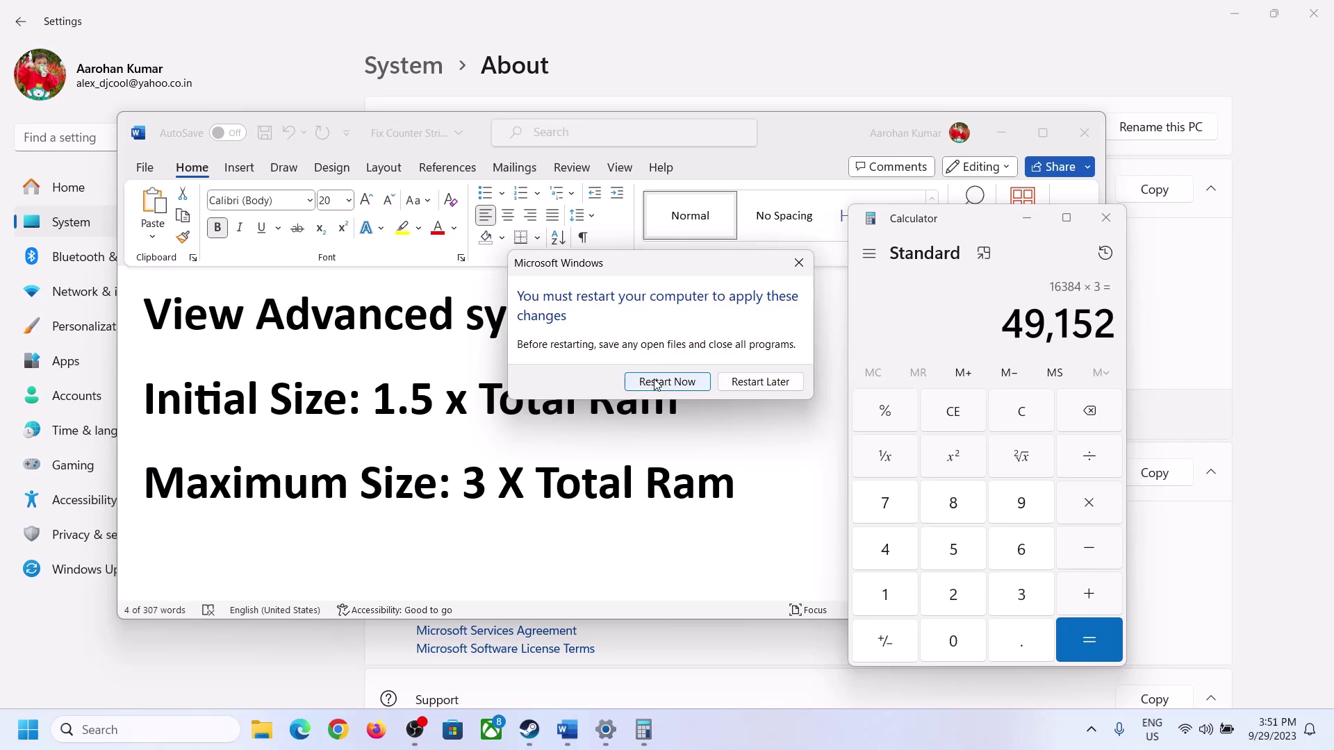
click(796, 264)
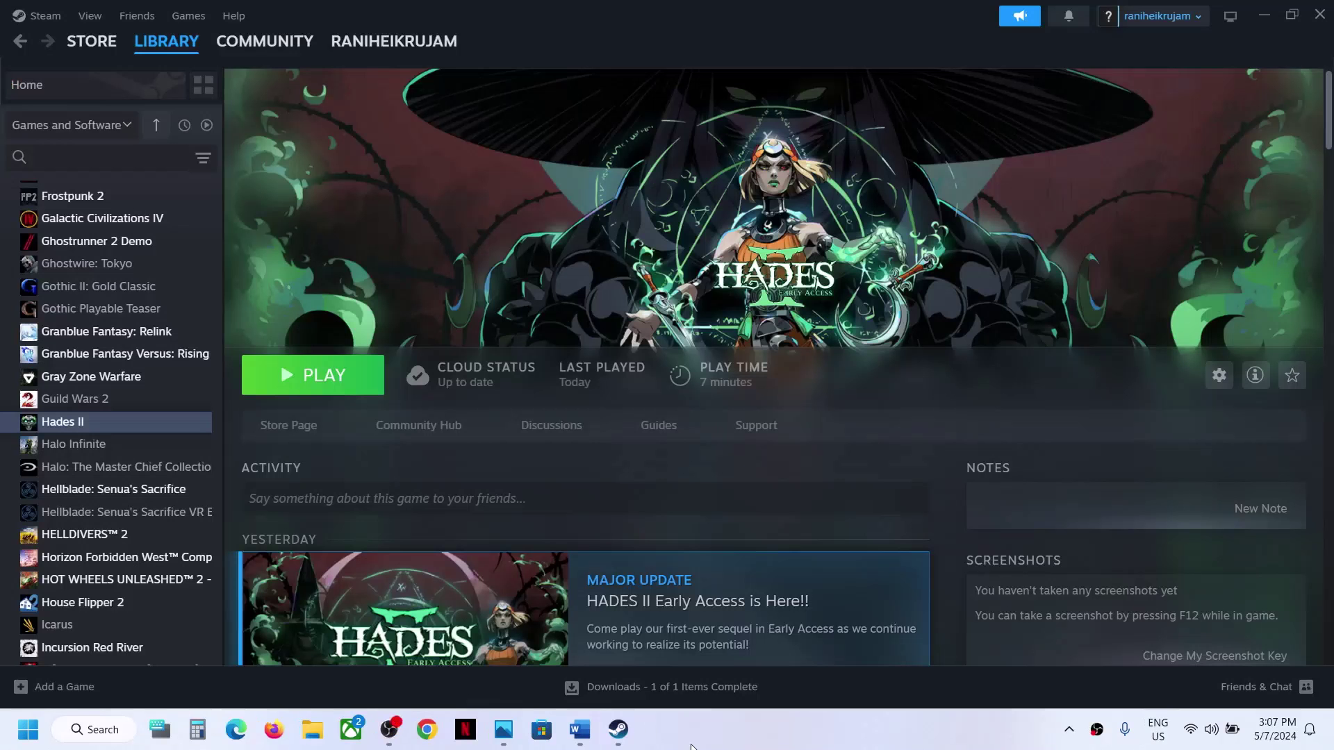
Copy the Visual C++ link from Step 9 of the Word document and open that Microsoft page in Chrome.
click(578, 729)
scroll(608, 461, down, 5)
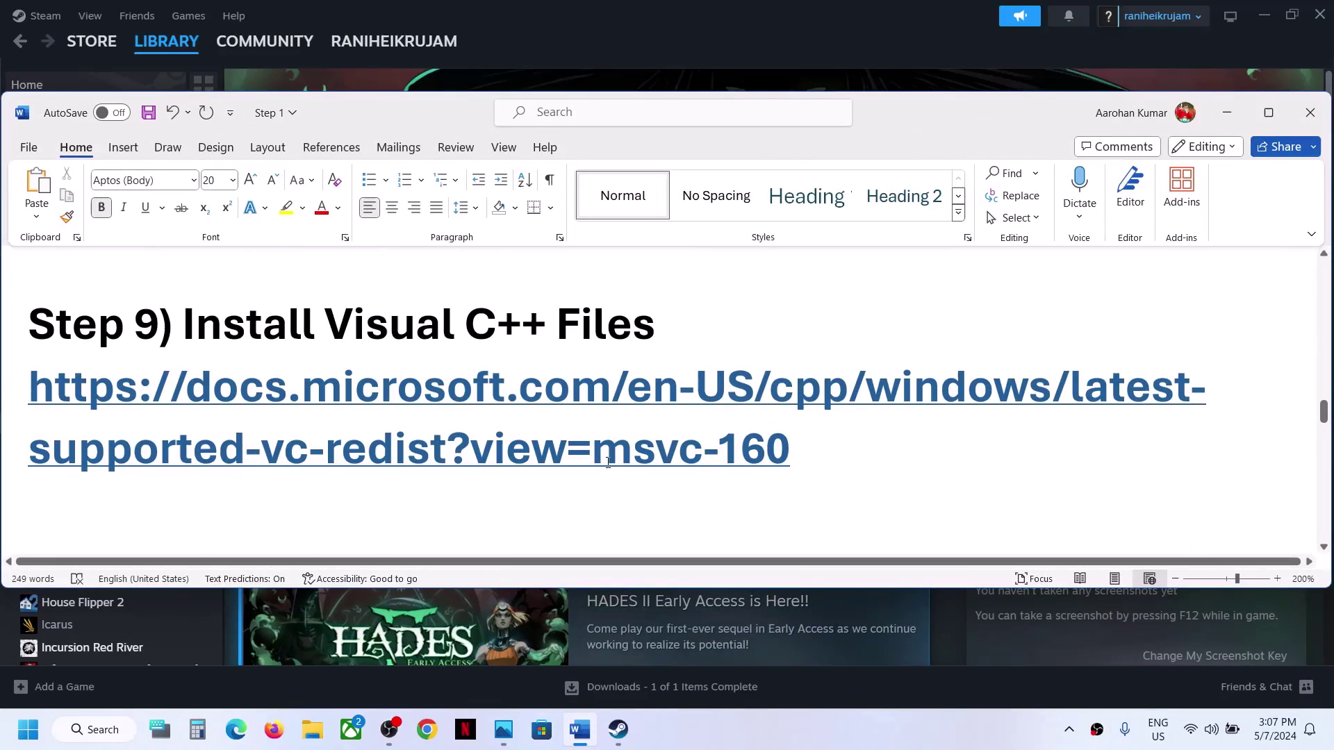
drag(794, 448, 3, 386)
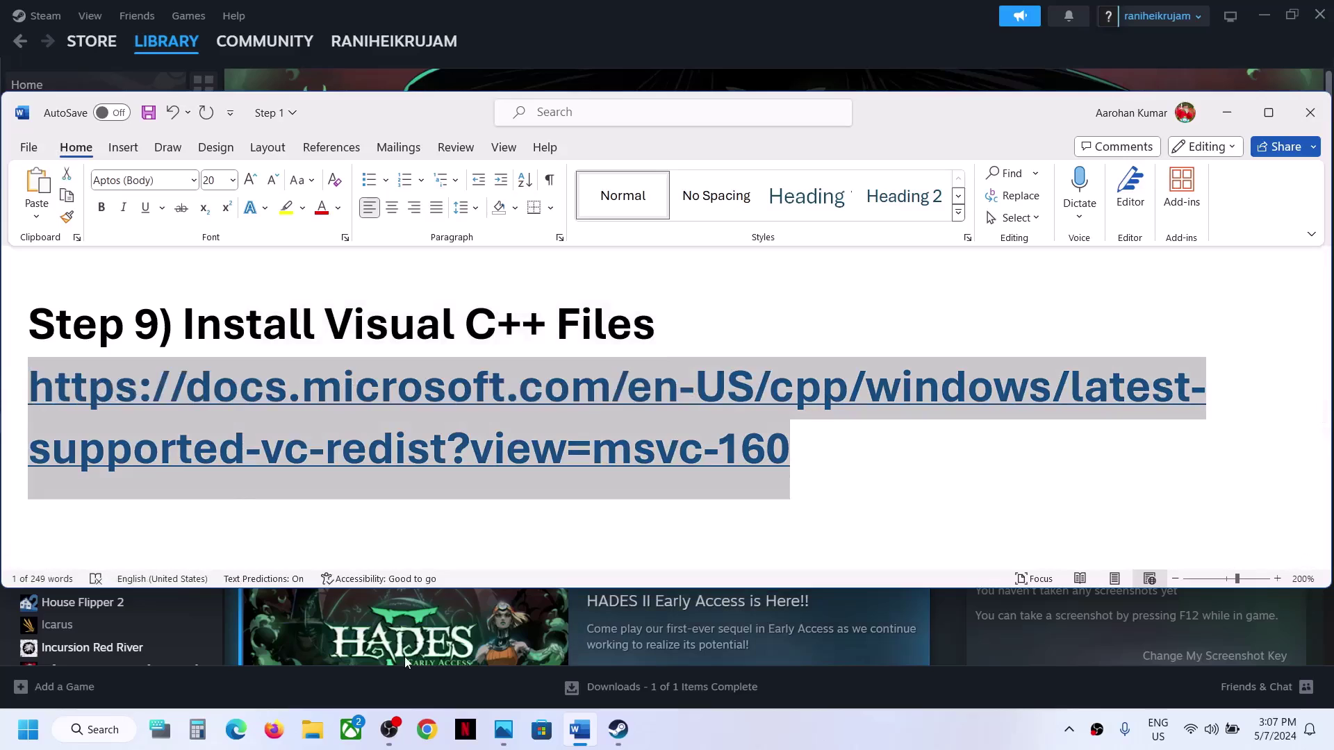
click(426, 730)
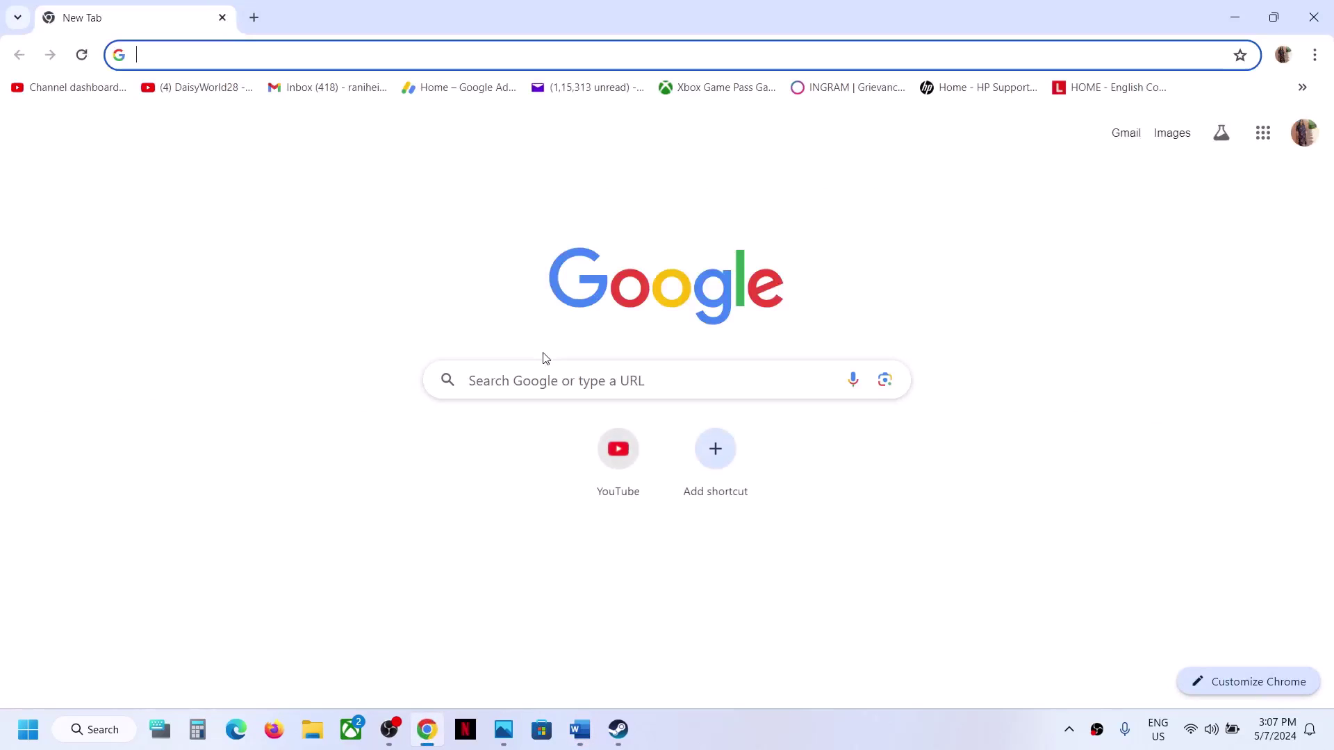
text(https://learn.microsoft.com/en-US/cpp/windows/latest-supported-vc-redist?view=msvc-160)
key(Return)
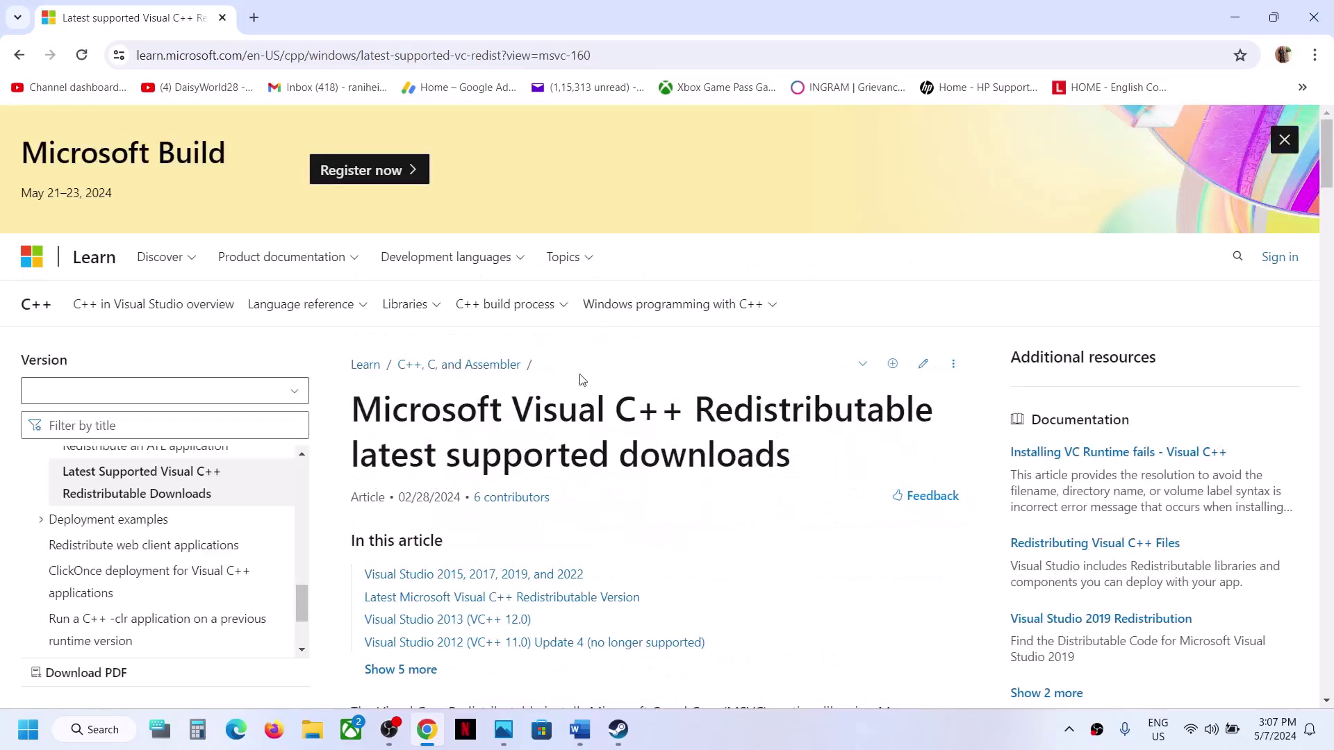
Download the X86 Visual C++ Redistributable from the latest version table, run its installer and repair the installation.
scroll(656, 482, down, 18)
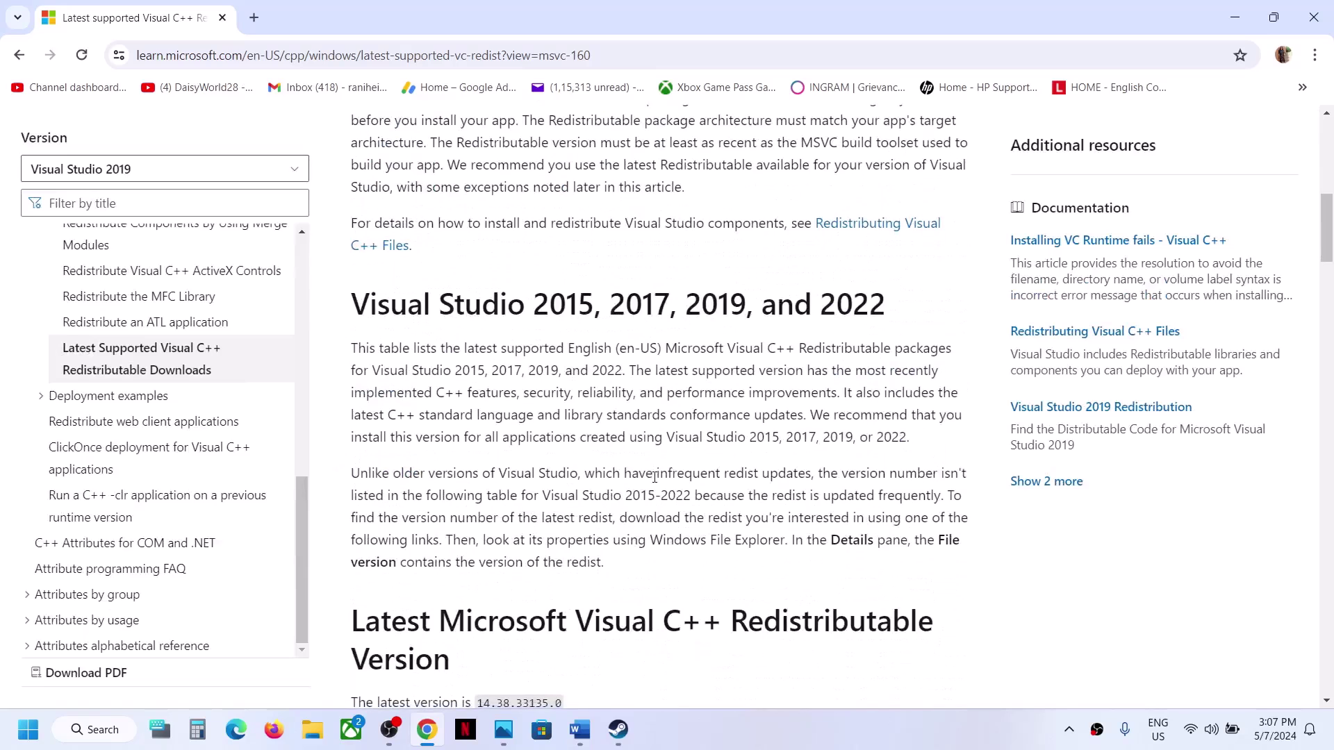
scroll(655, 482, down, 1)
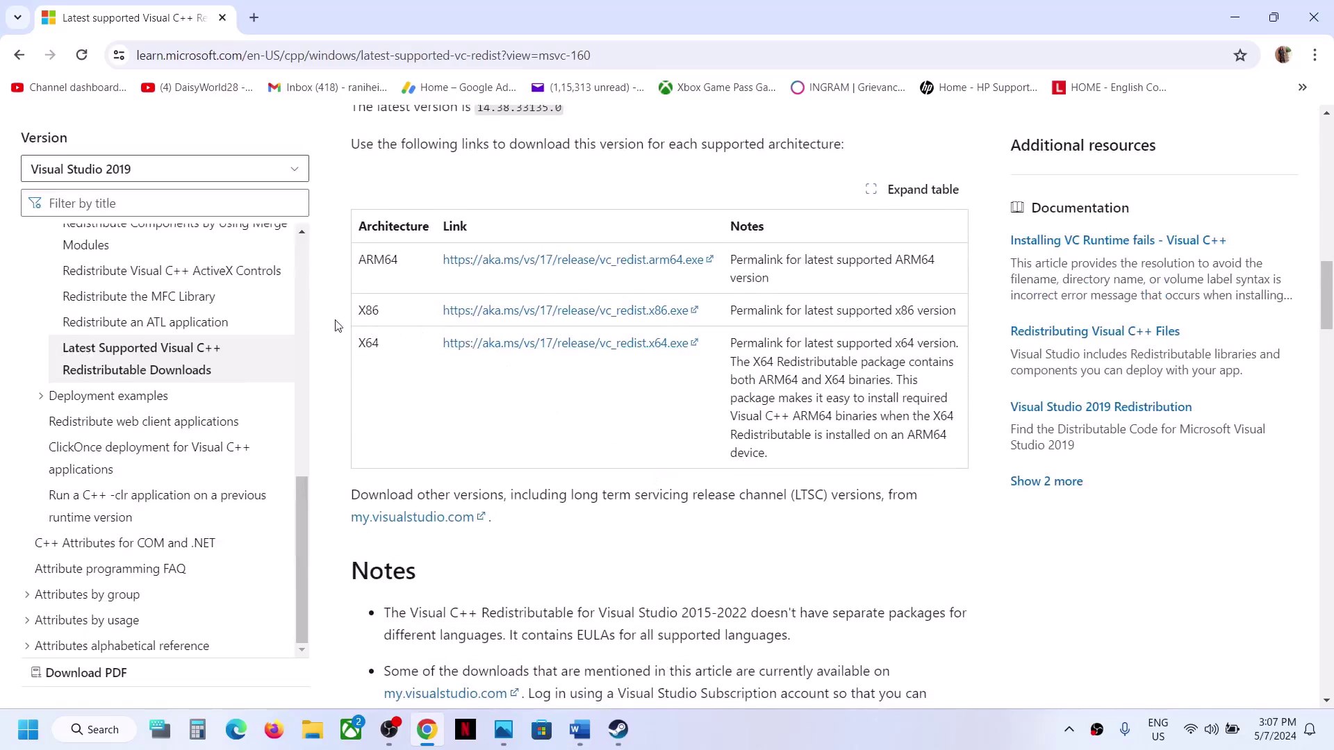
drag(391, 336, 370, 329)
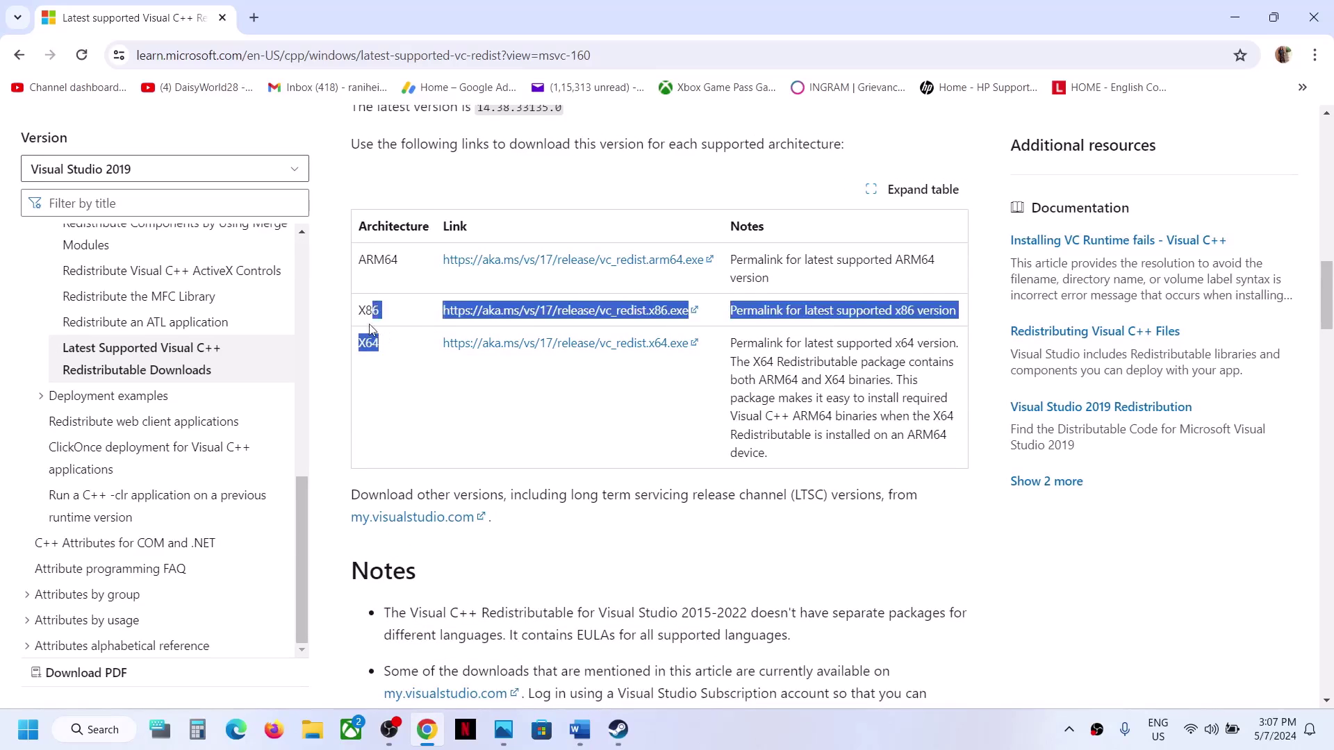
click(529, 311)
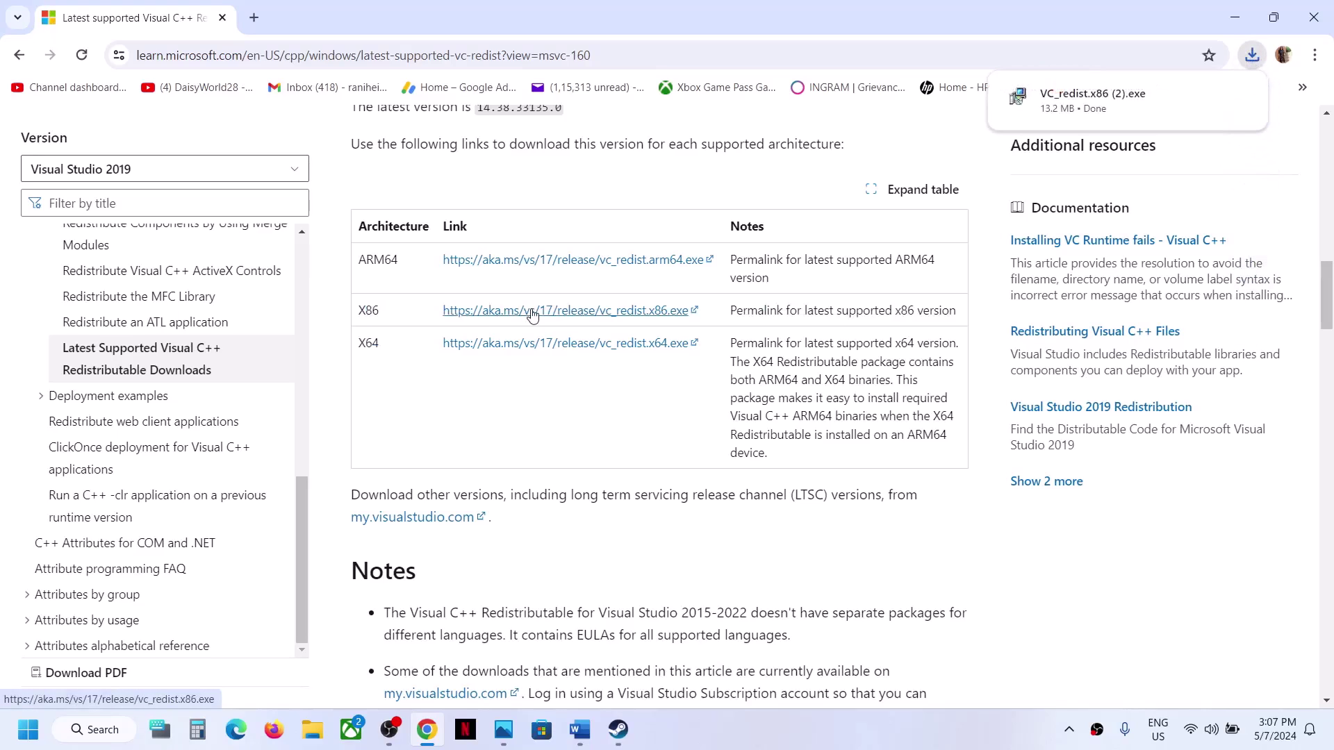
click(1093, 117)
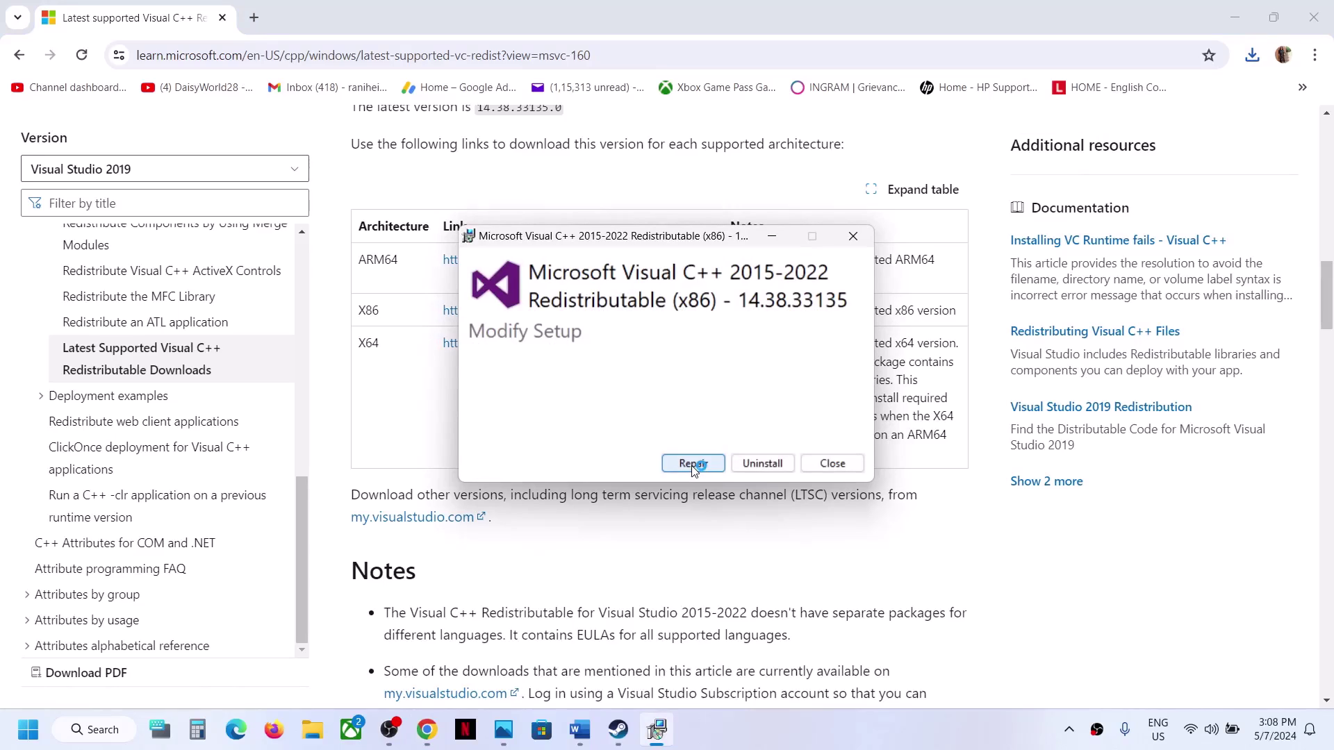
click(694, 464)
click(595, 494)
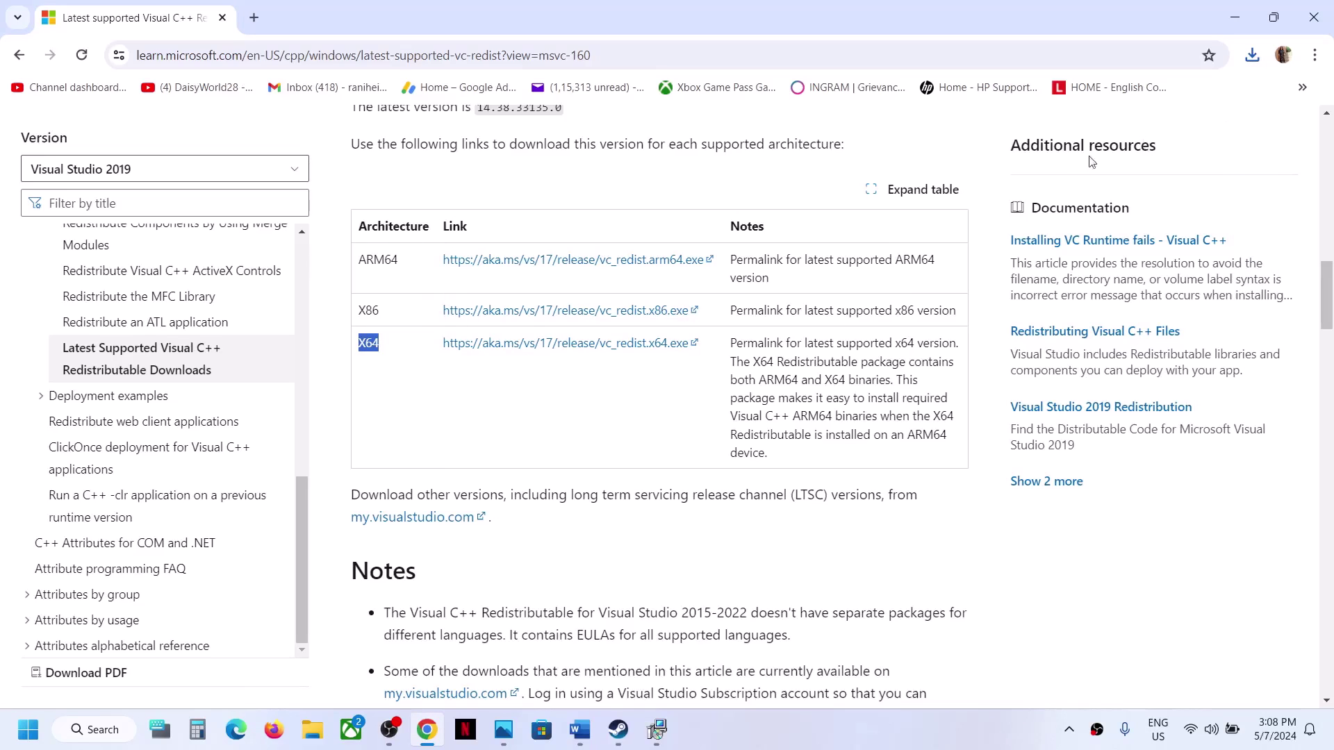
Download the X64 Visual C++ Redistributable, run its installer, start the repair and allow it to make changes.
click(677, 345)
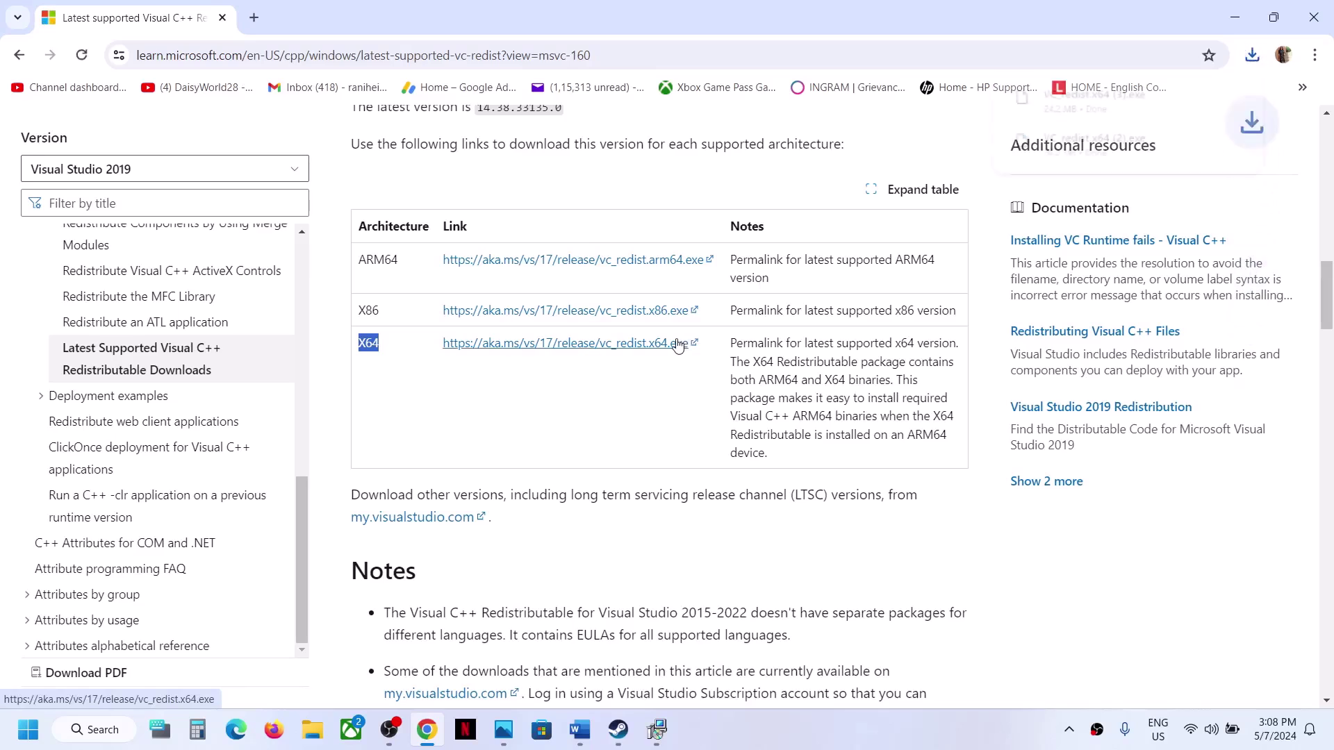
click(1090, 111)
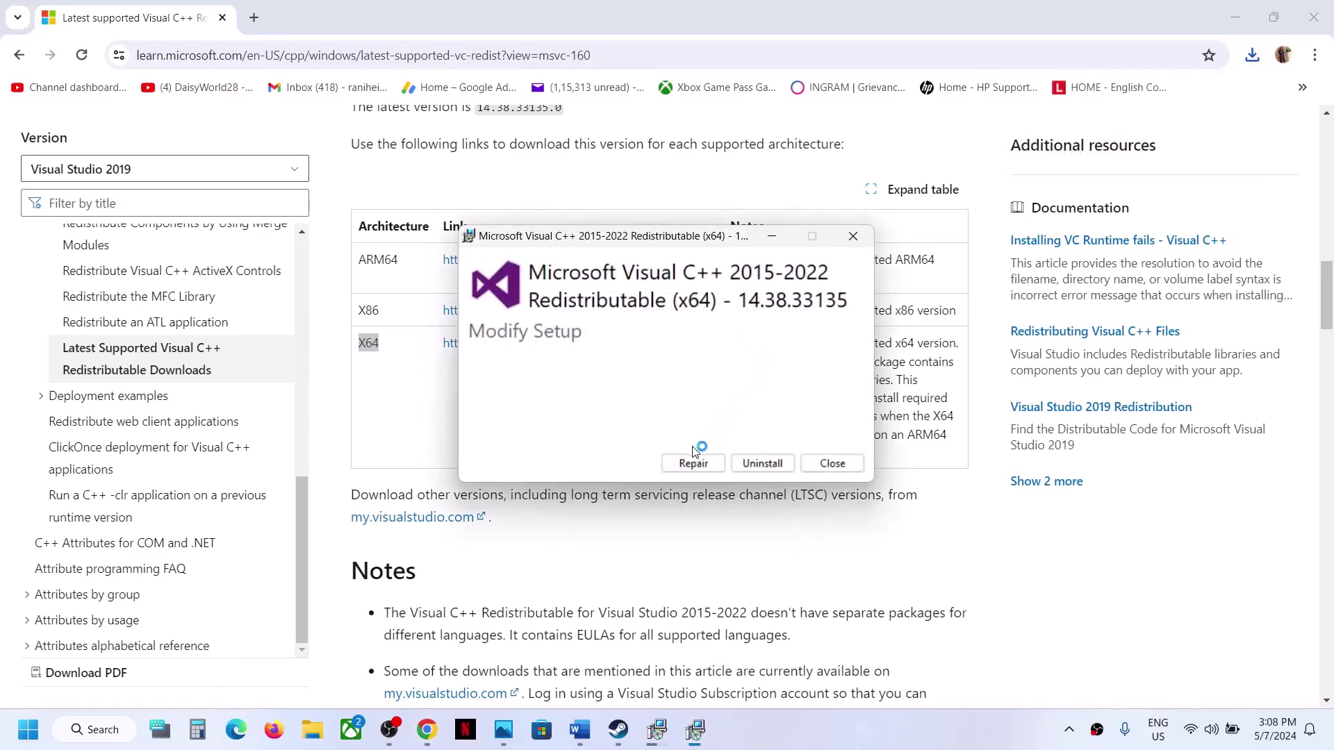
click(694, 463)
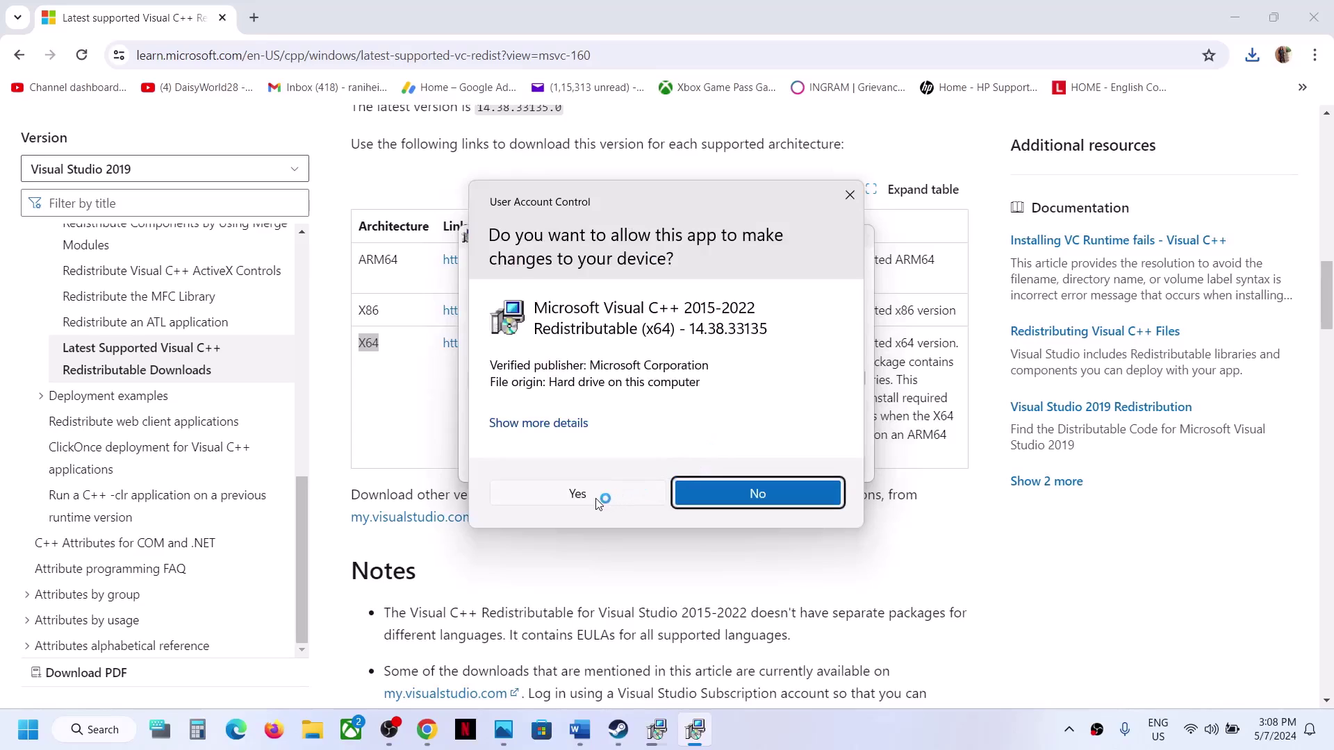
click(577, 494)
Place the x86 and x64 Redistributable setup windows side by side, then return to the Microsoft download page.
click(657, 729)
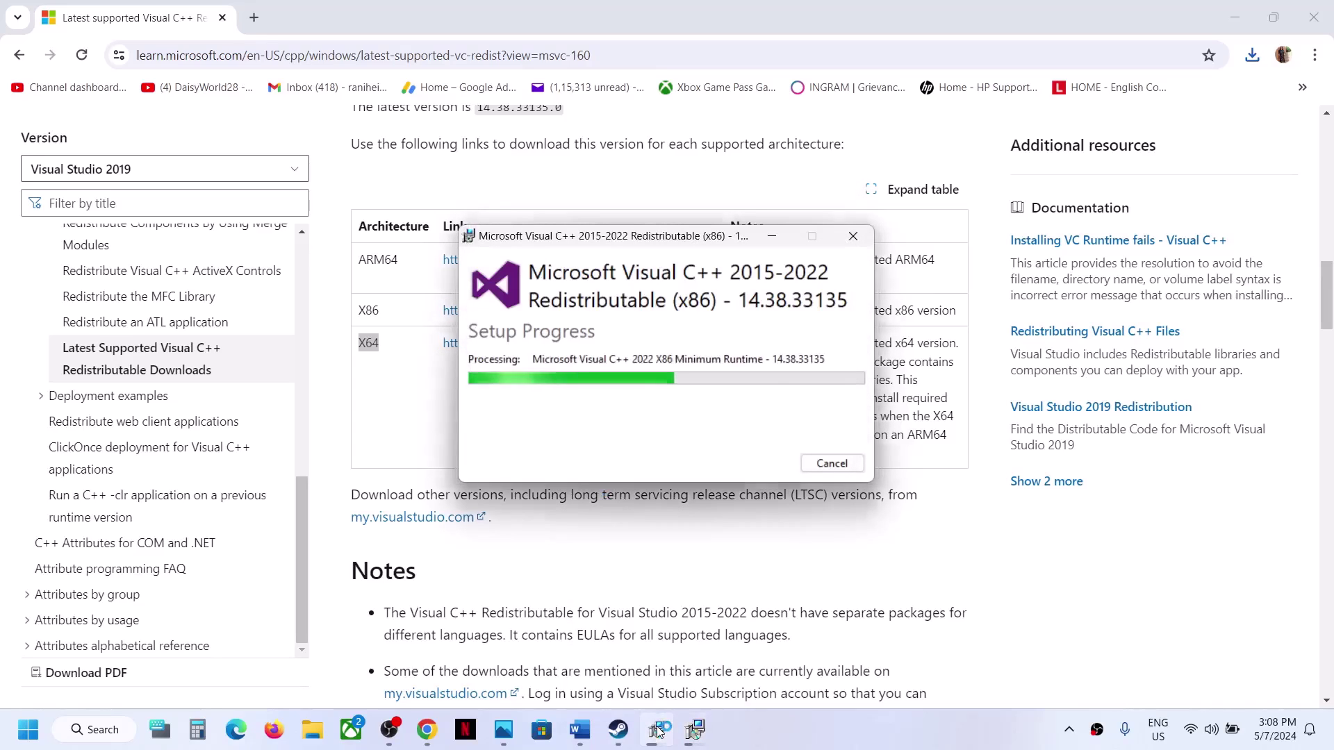
drag(722, 244, 319, 289)
drag(632, 245, 811, 257)
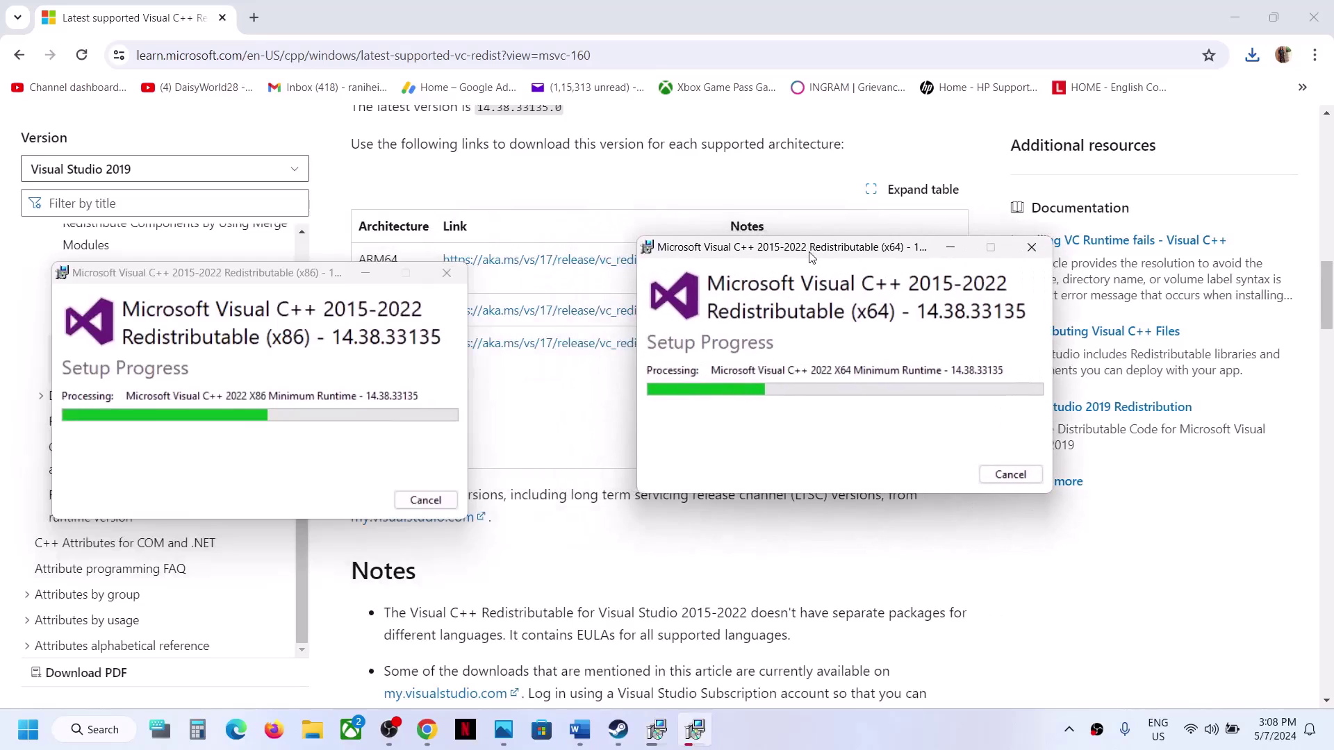
click(575, 451)
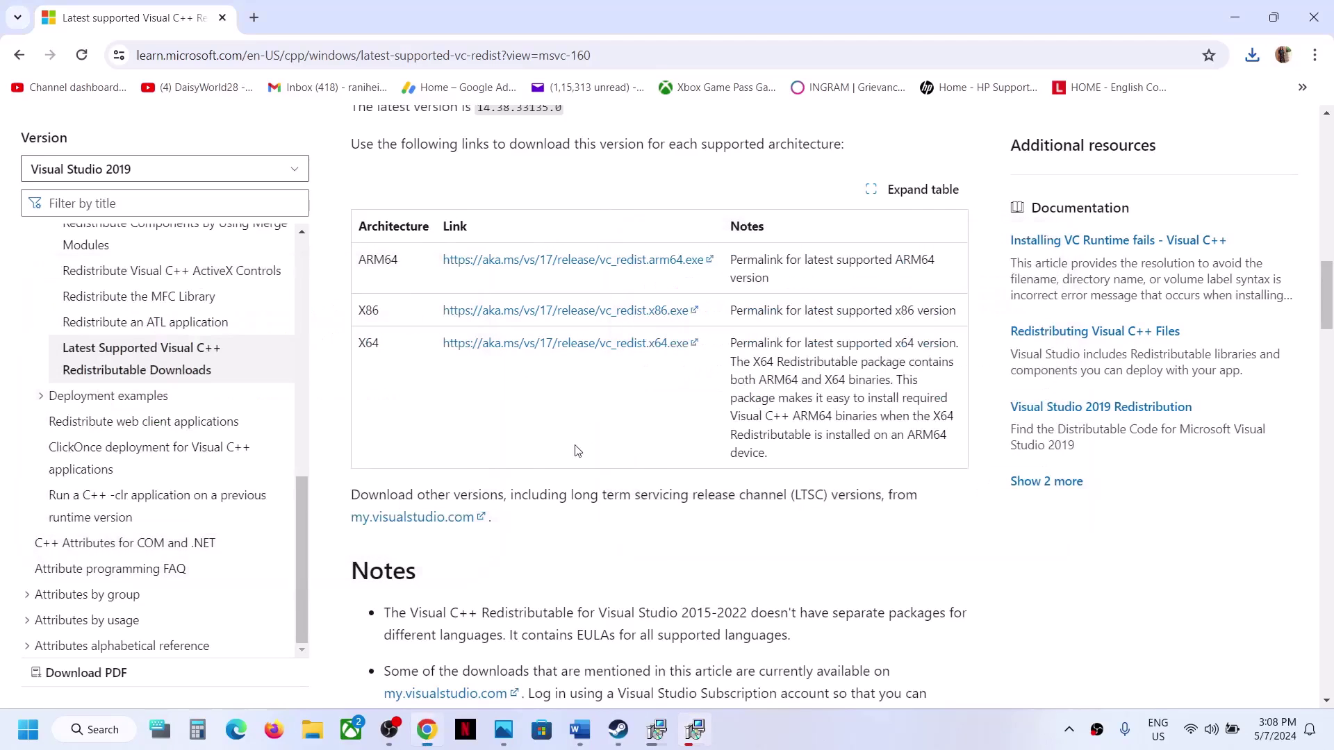
View the Windows power options containing Restart without restarting, and switch to Steam.
click(25, 737)
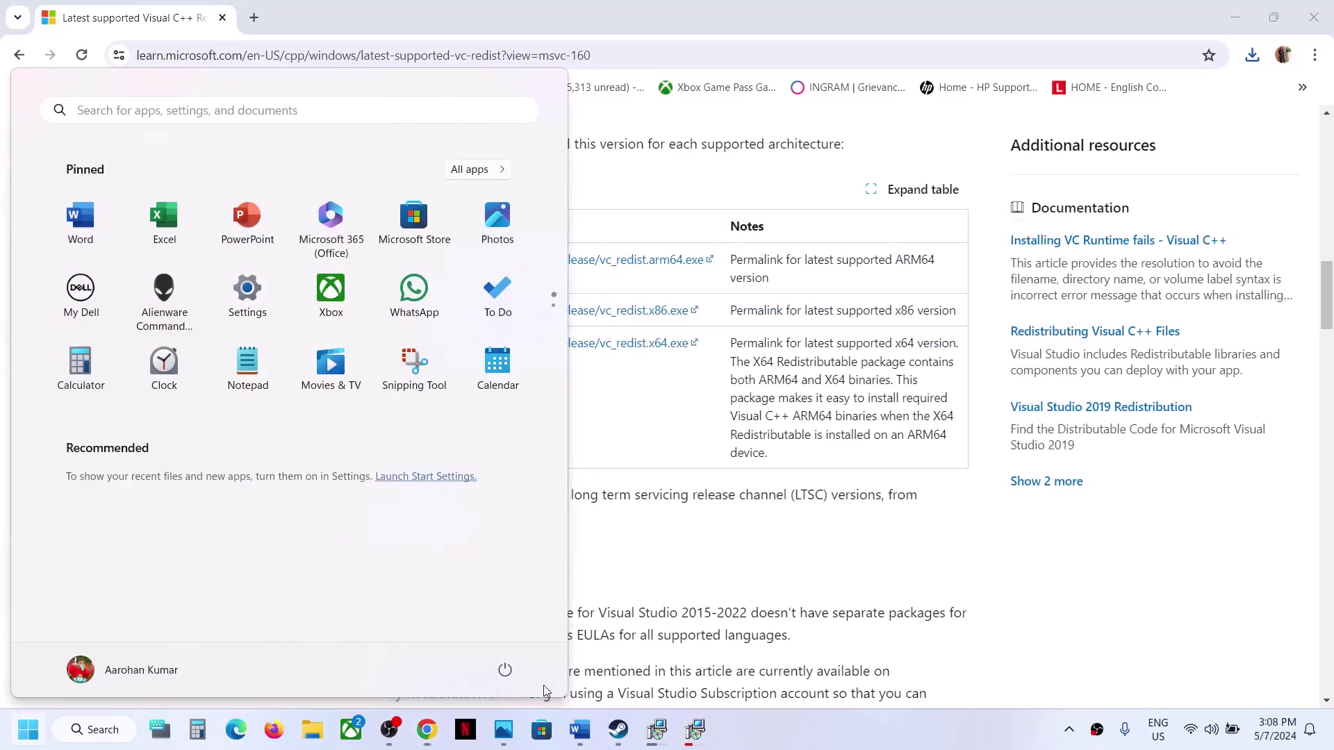
click(503, 674)
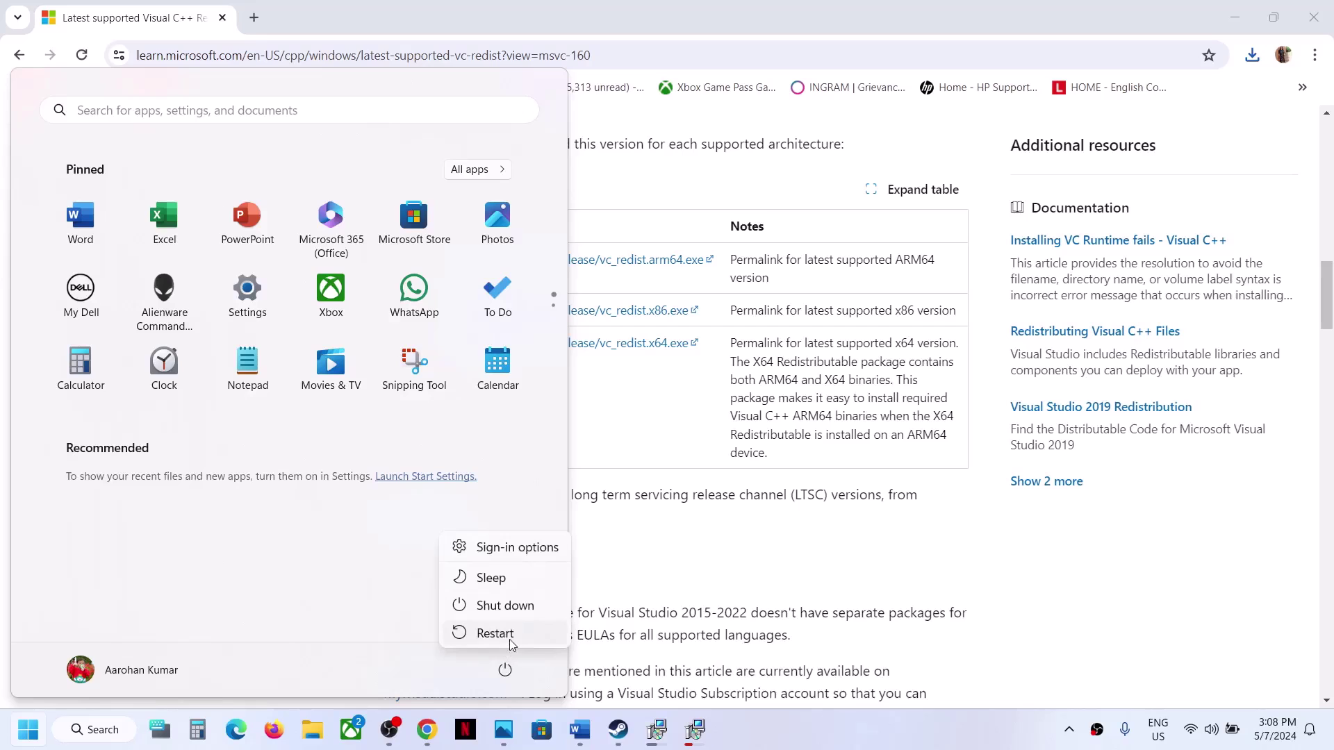
click(618, 730)
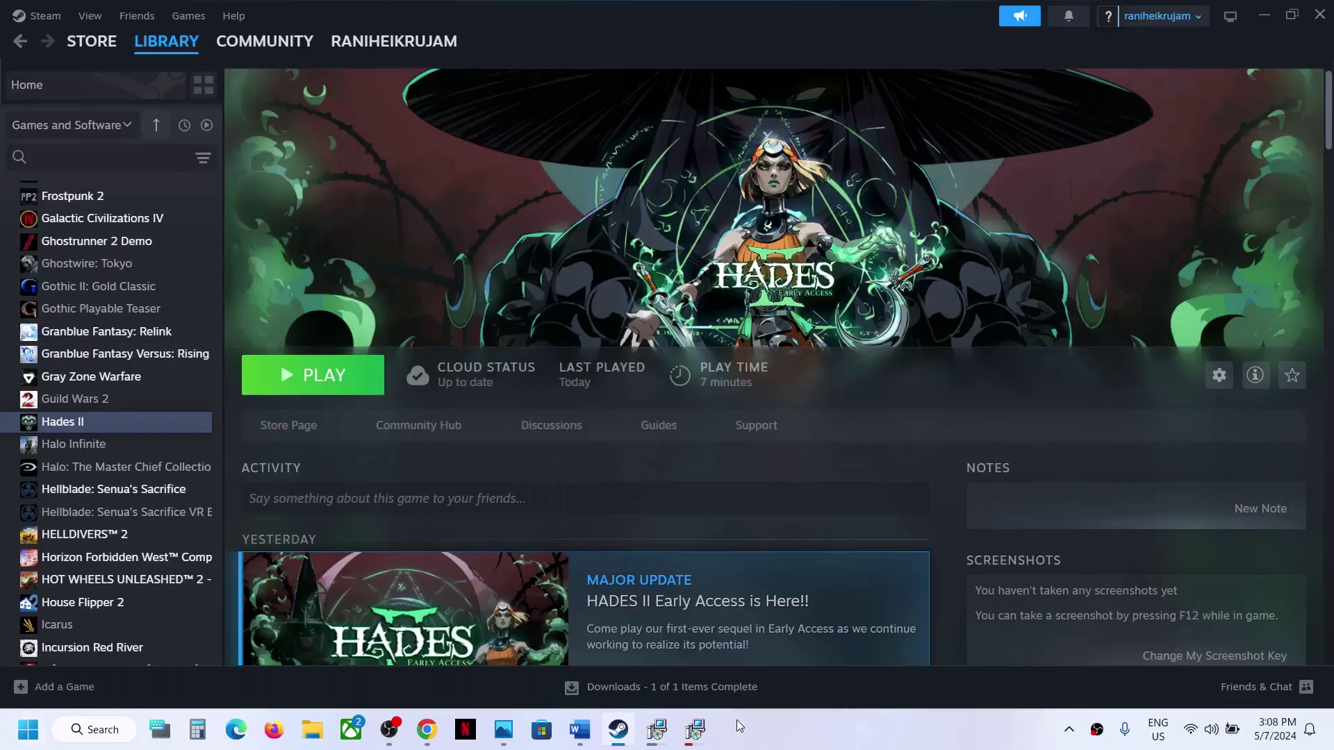
Switch to the Word document, go to Step 10 about unplugging external devices, and maximize the window.
click(579, 729)
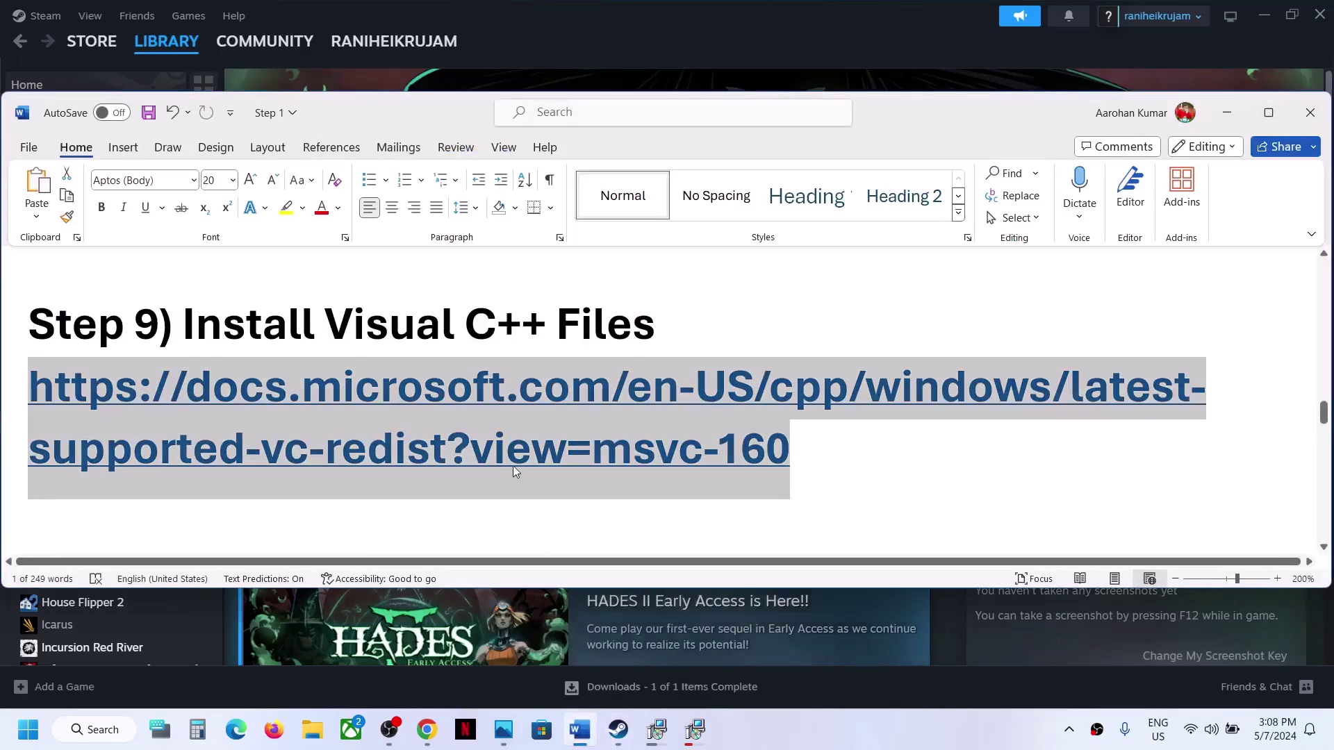
scroll(512, 464, down, 2)
scroll(511, 464, down, 2)
right_click(512, 460)
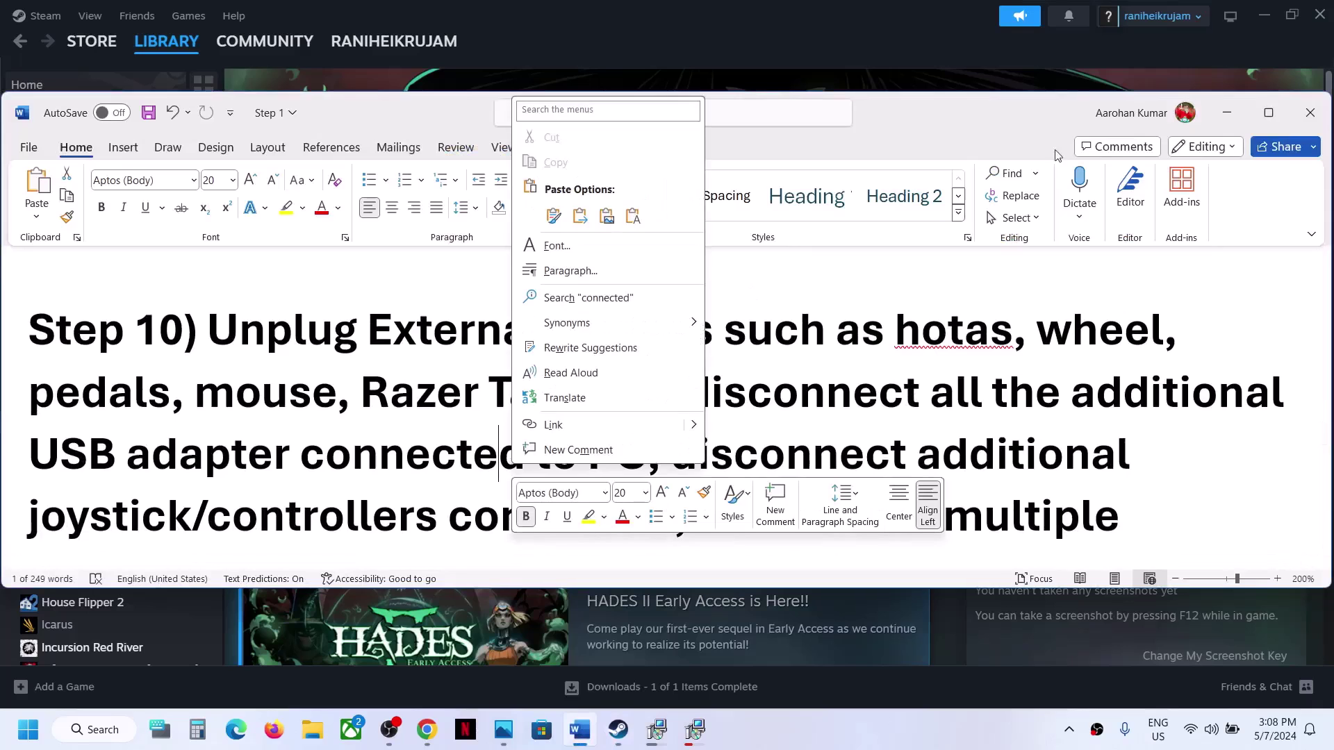
click(1268, 117)
click(1268, 117)
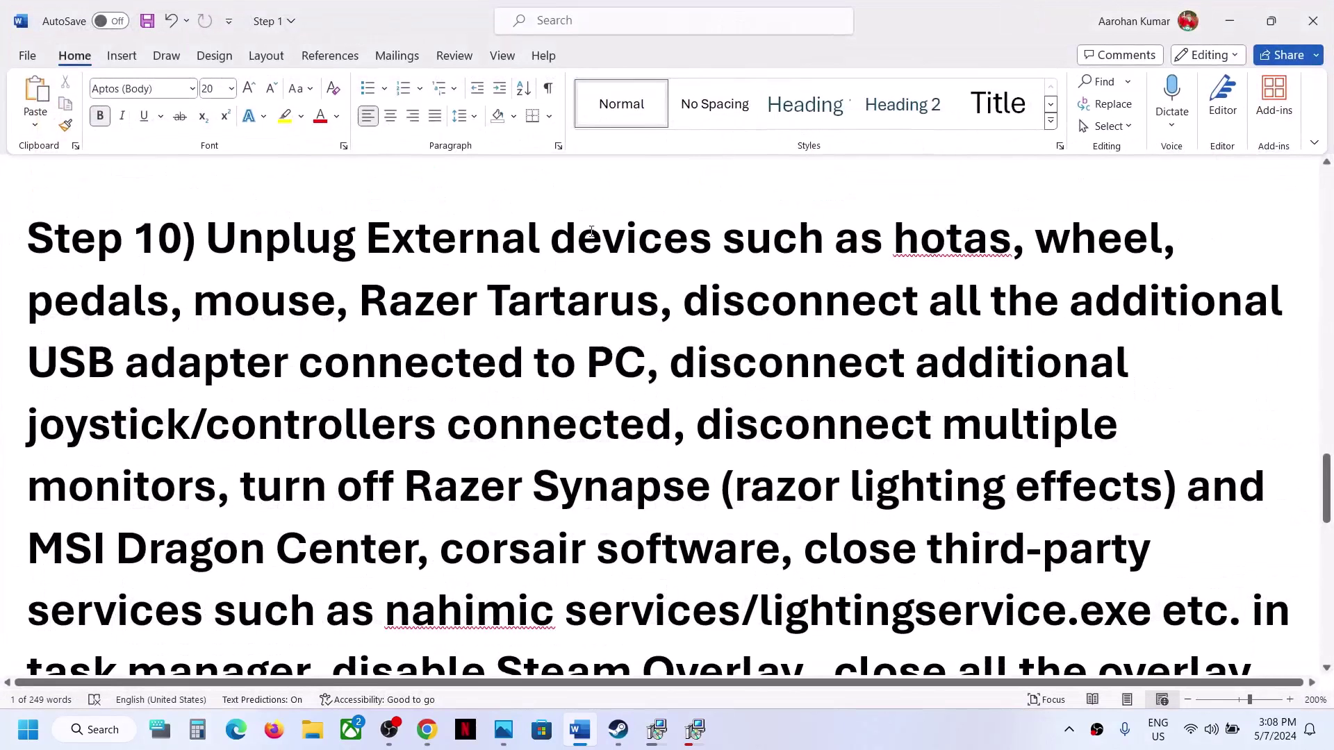
Review Step 10 from disconnecting devices to disabling the Steam Overlay, highlighting each instruction.
drag(596, 225, 228, 494)
click(690, 364)
scroll(237, 486, down, 5)
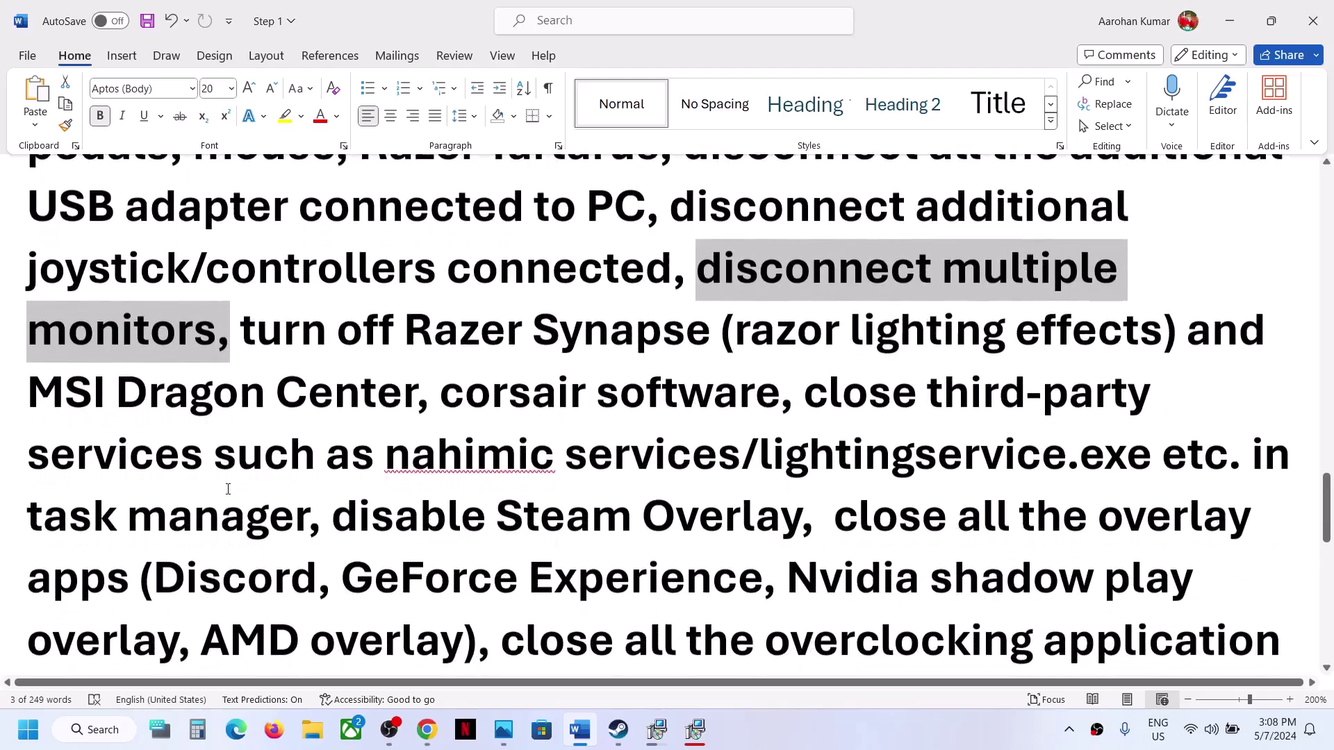
drag(245, 203, 857, 322)
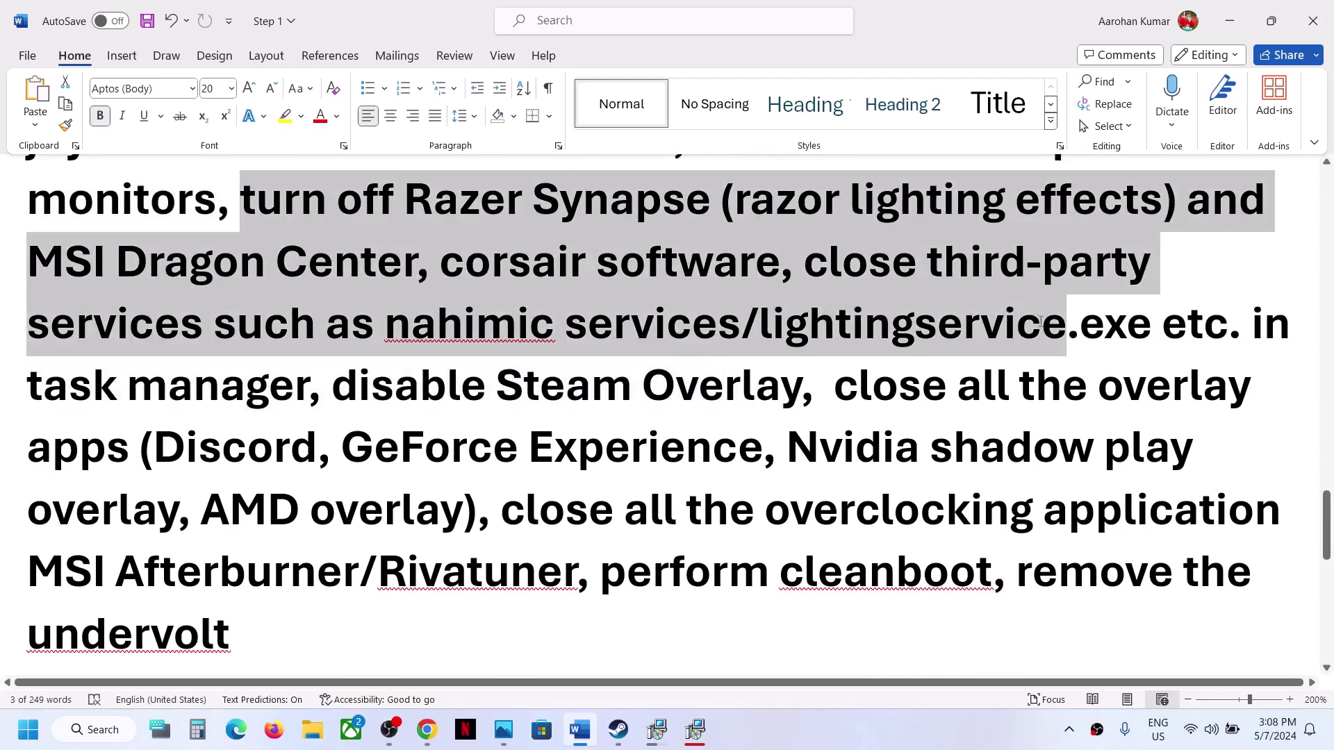
drag(1040, 322, 822, 398)
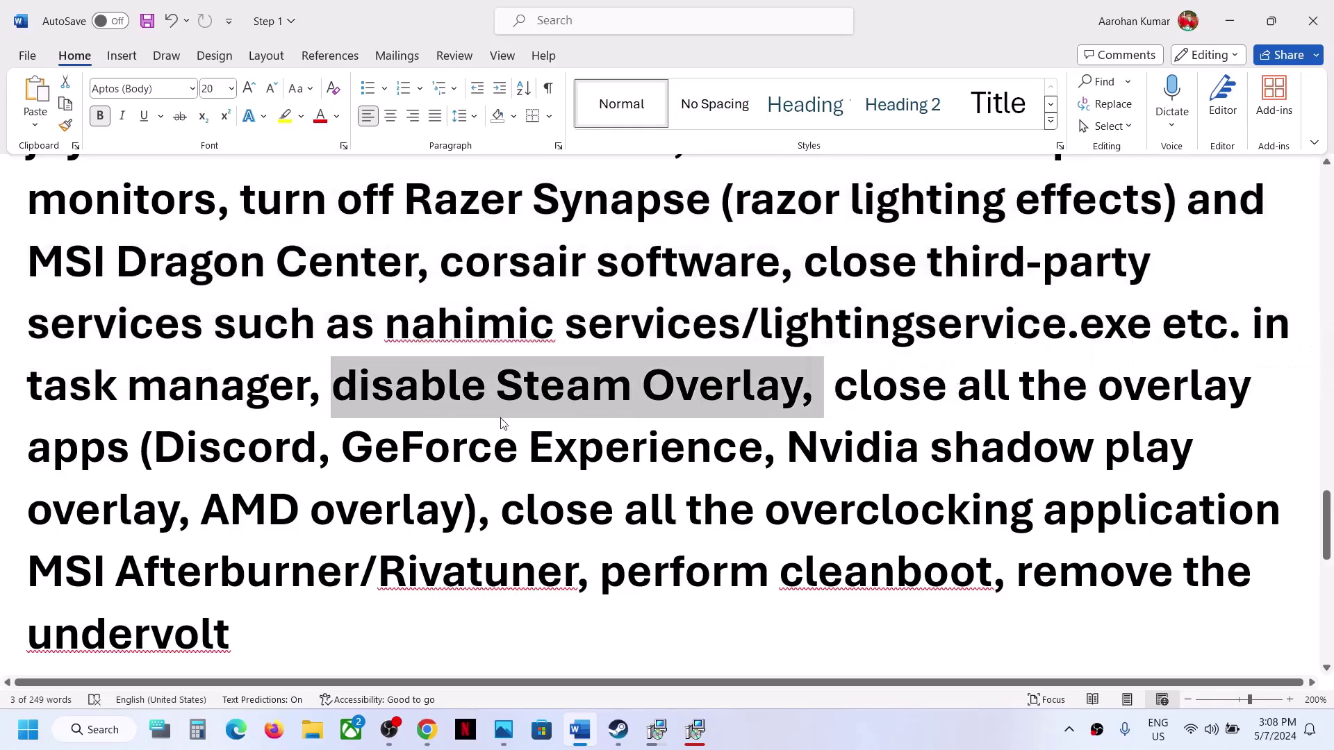
Check the Steam Overlay setting in the general properties of Hades II in Steam, then close the properties.
click(618, 730)
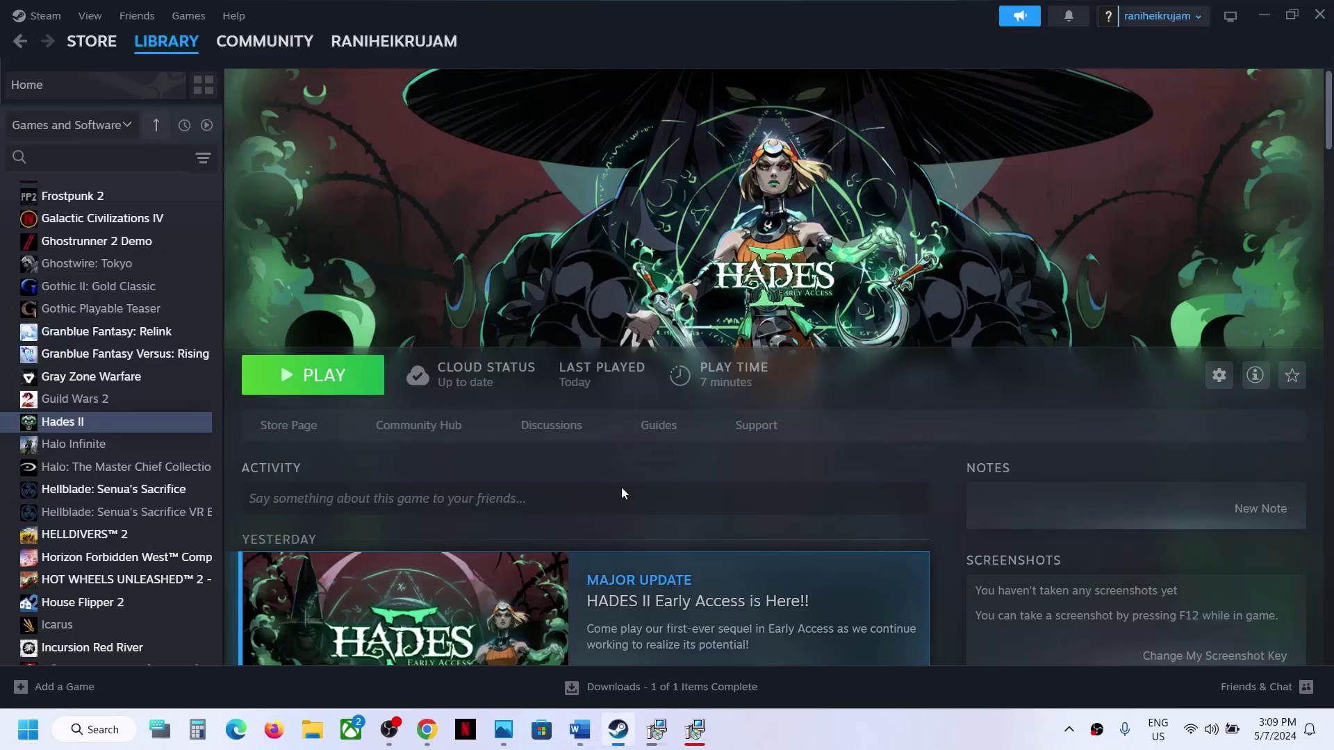
right_click(95, 424)
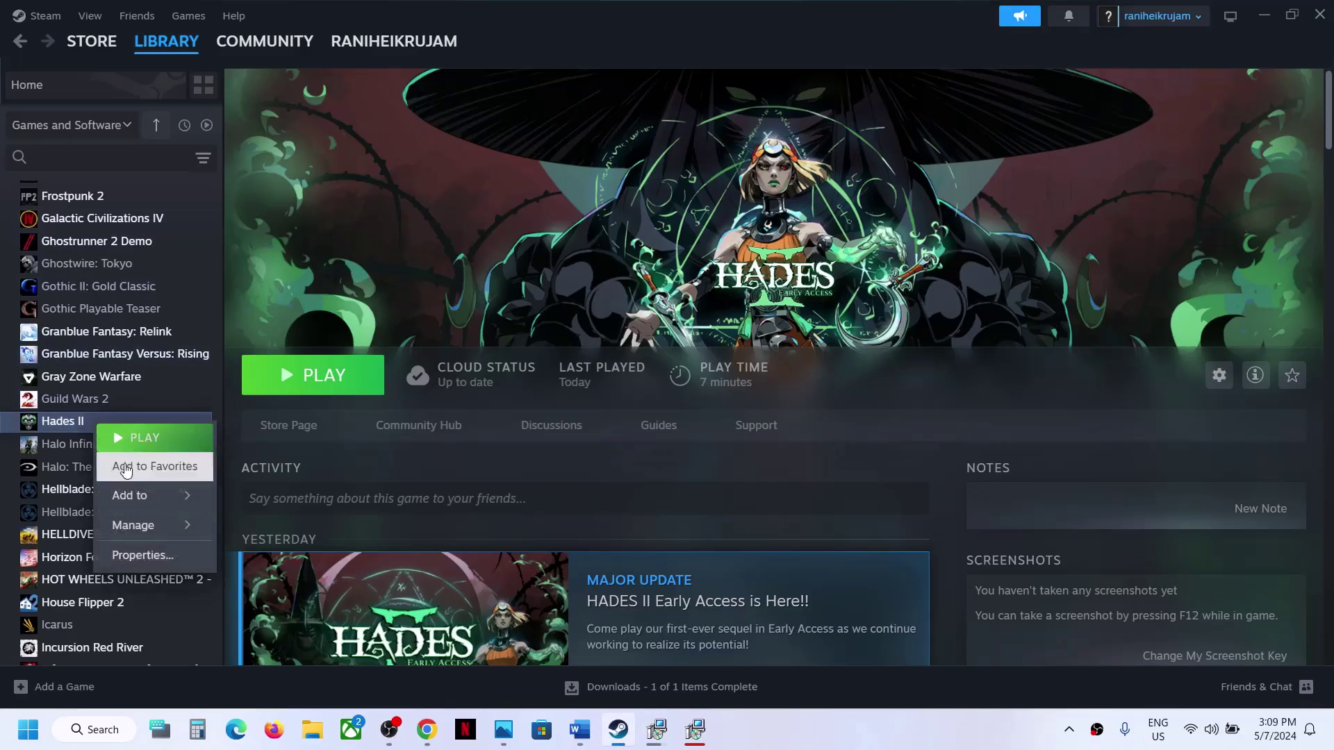
click(143, 554)
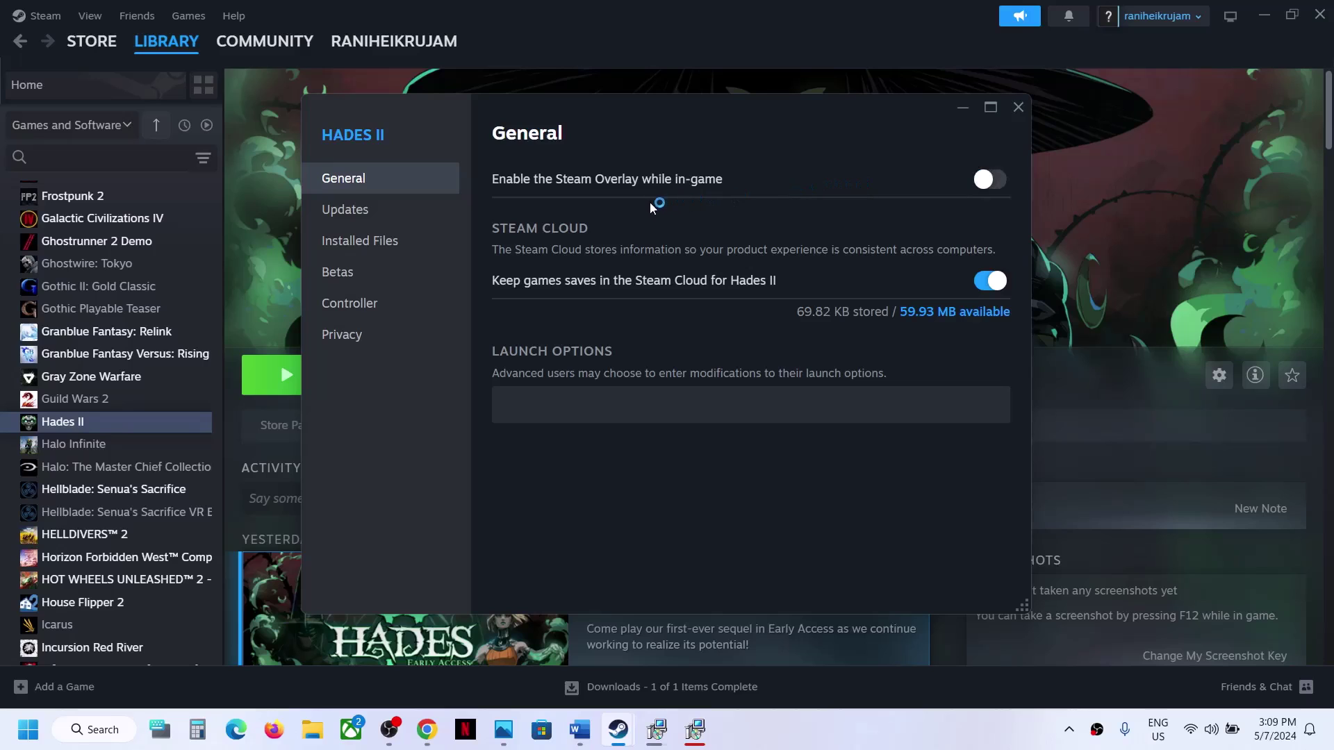
click(1018, 107)
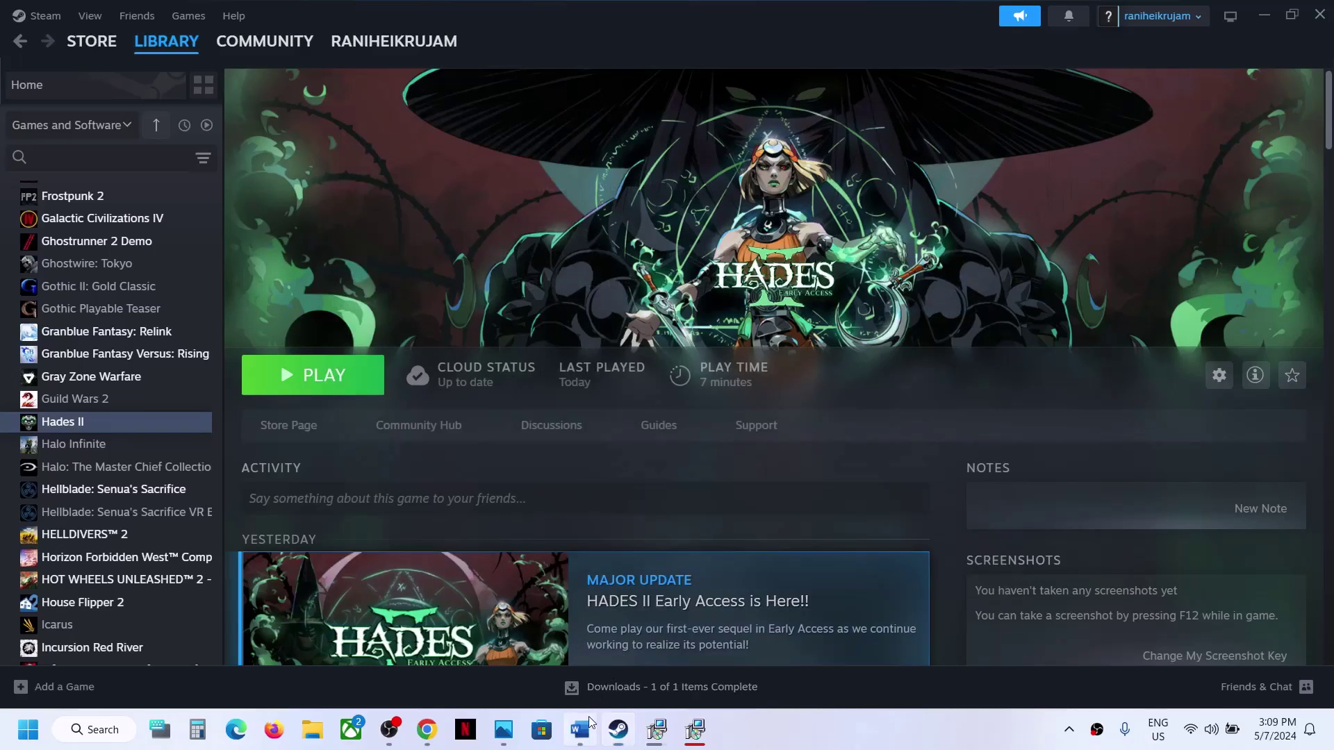
Highlight the overlay apps instruction in the Word document and check the hidden system tray icons for running overlay apps.
click(589, 723)
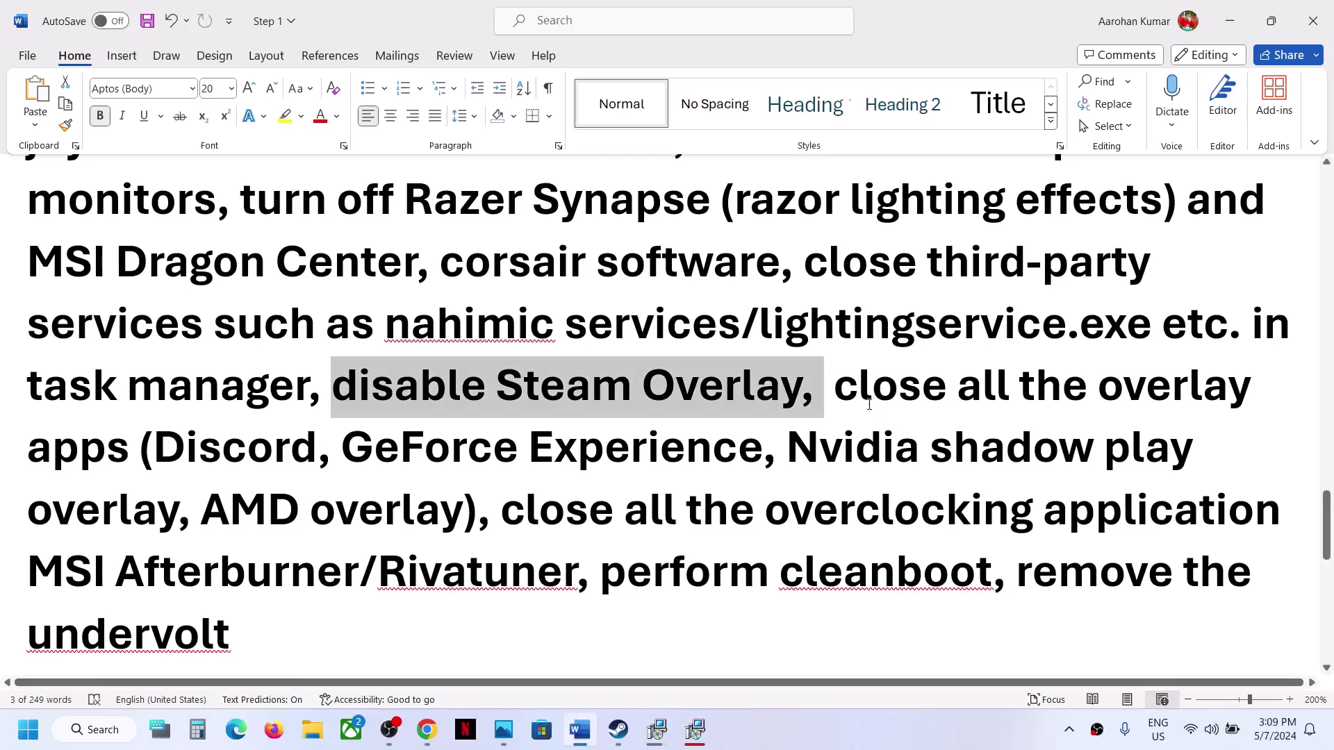
drag(154, 450, 417, 452)
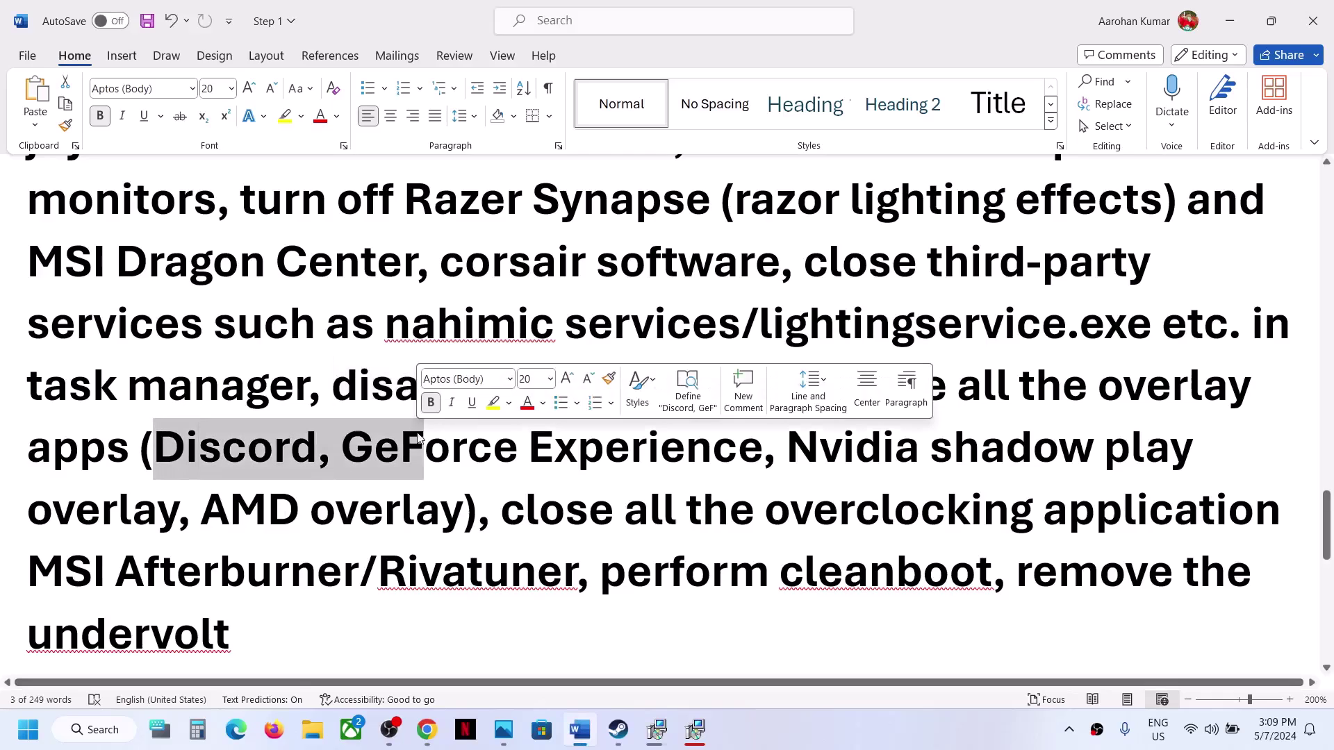
click(1068, 731)
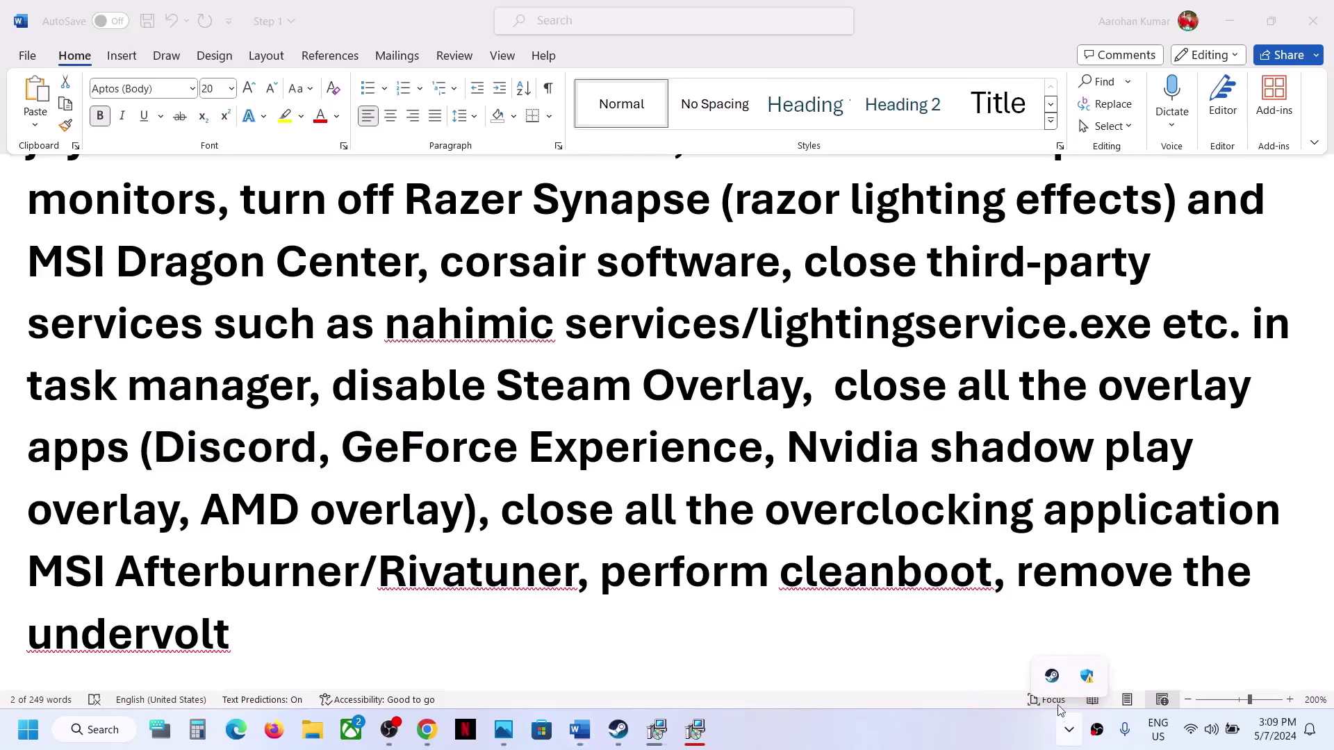
click(944, 742)
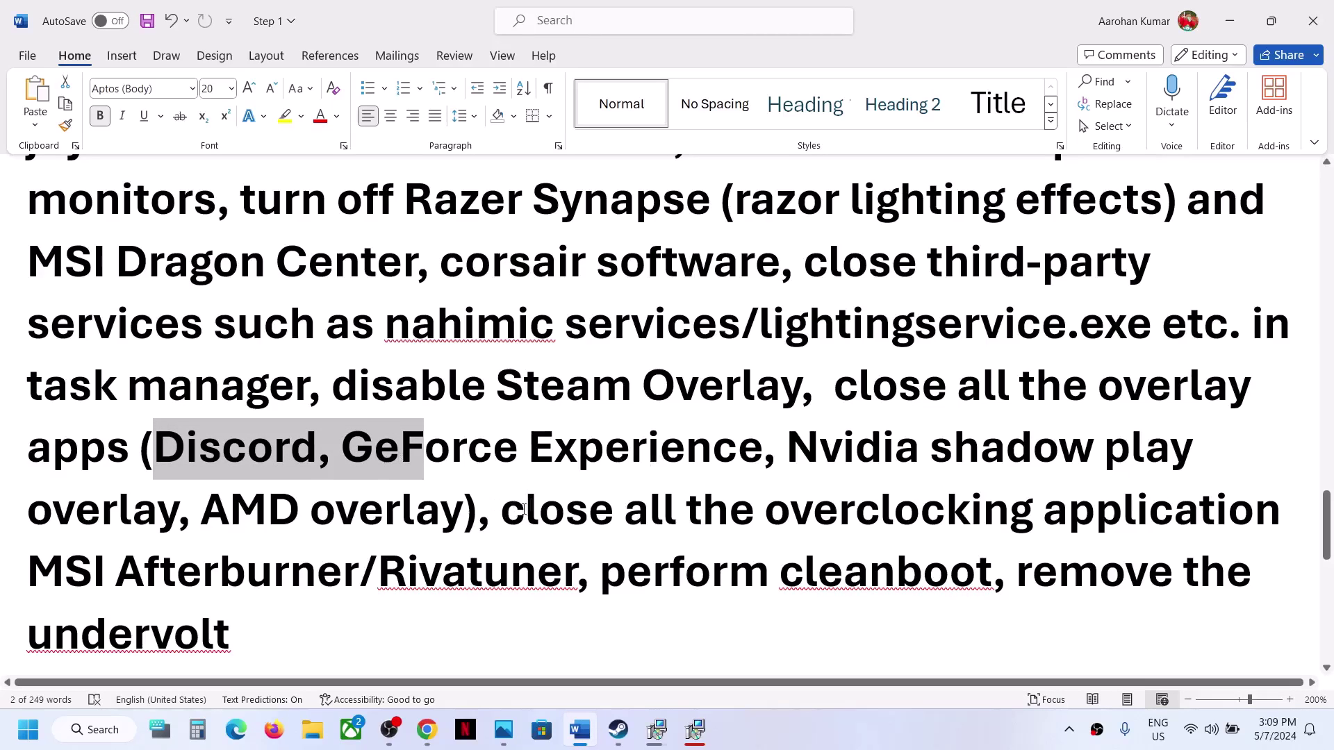
Highlight the Step 10 instructions on closing overclocking applications such as MSI Afterburner/Rivatuner and performing a cleanboot.
drag(510, 514, 945, 516)
drag(1040, 516, 576, 580)
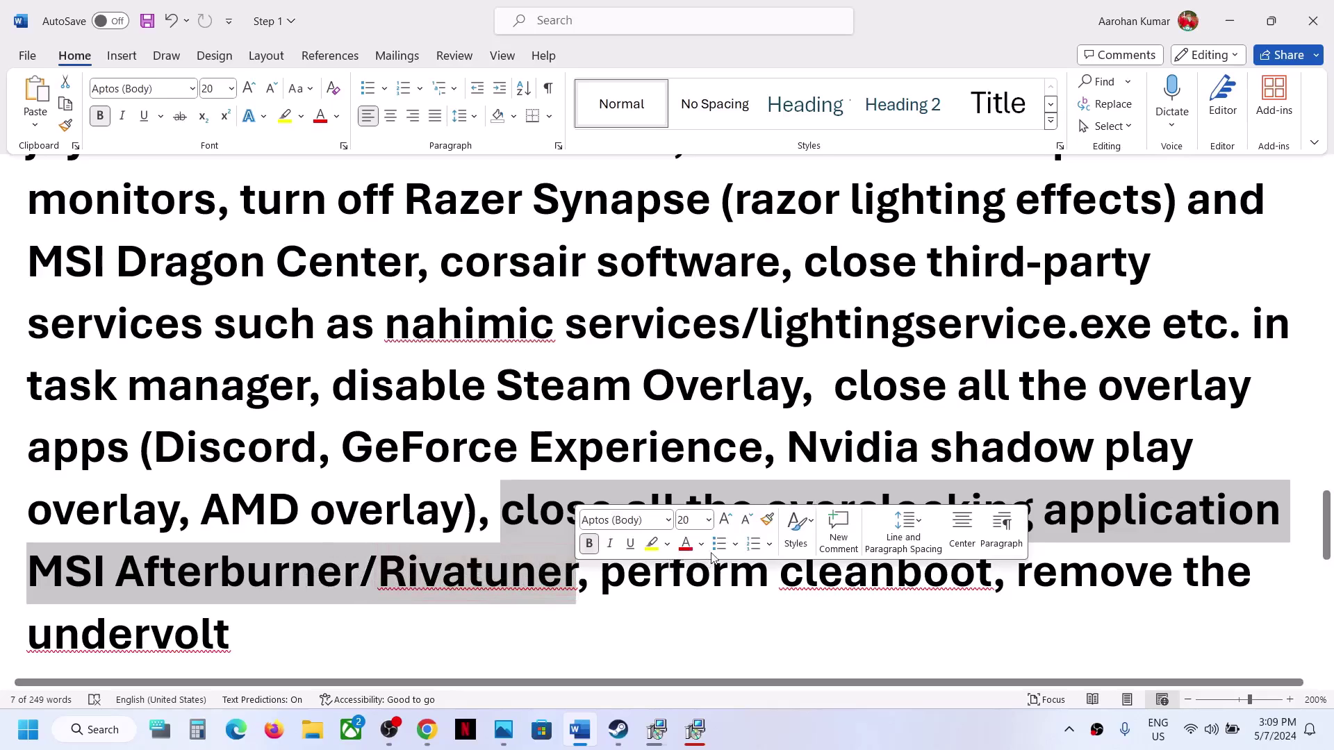
double_click(763, 517)
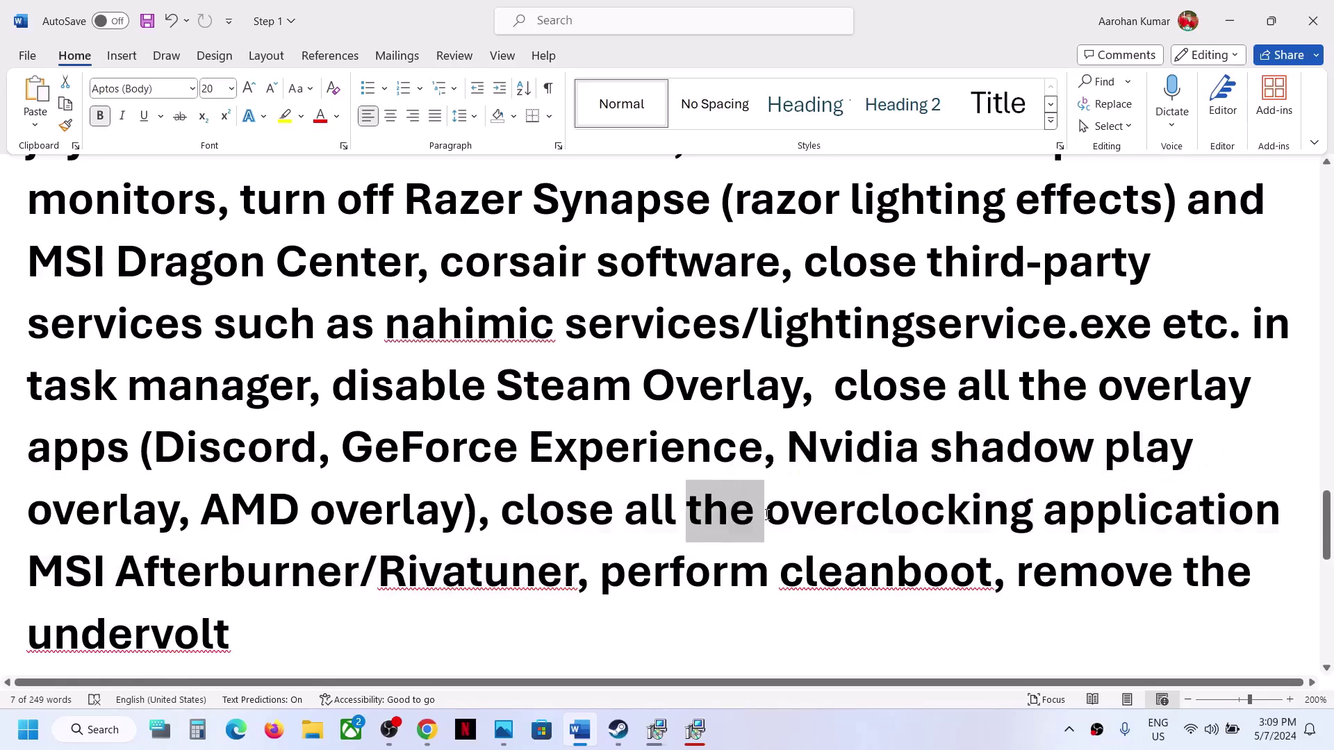
drag(763, 517, 1224, 514)
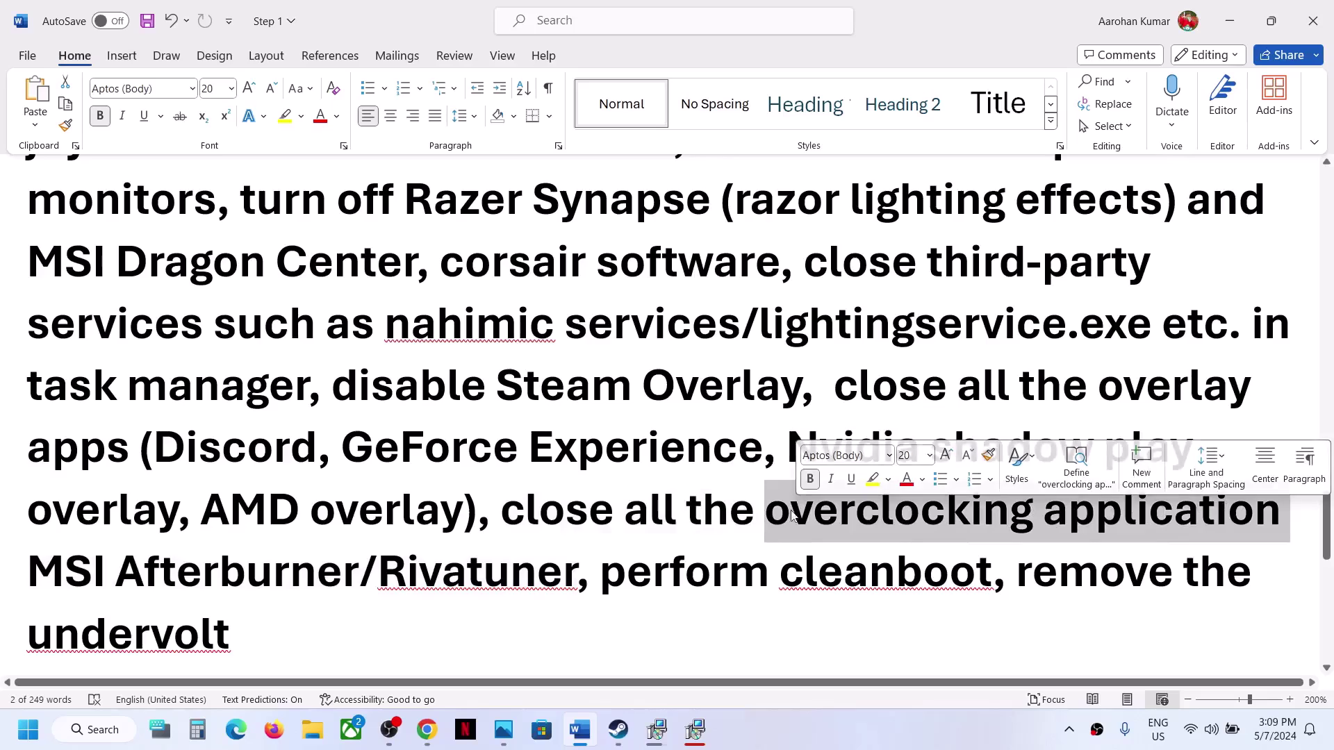
click(631, 478)
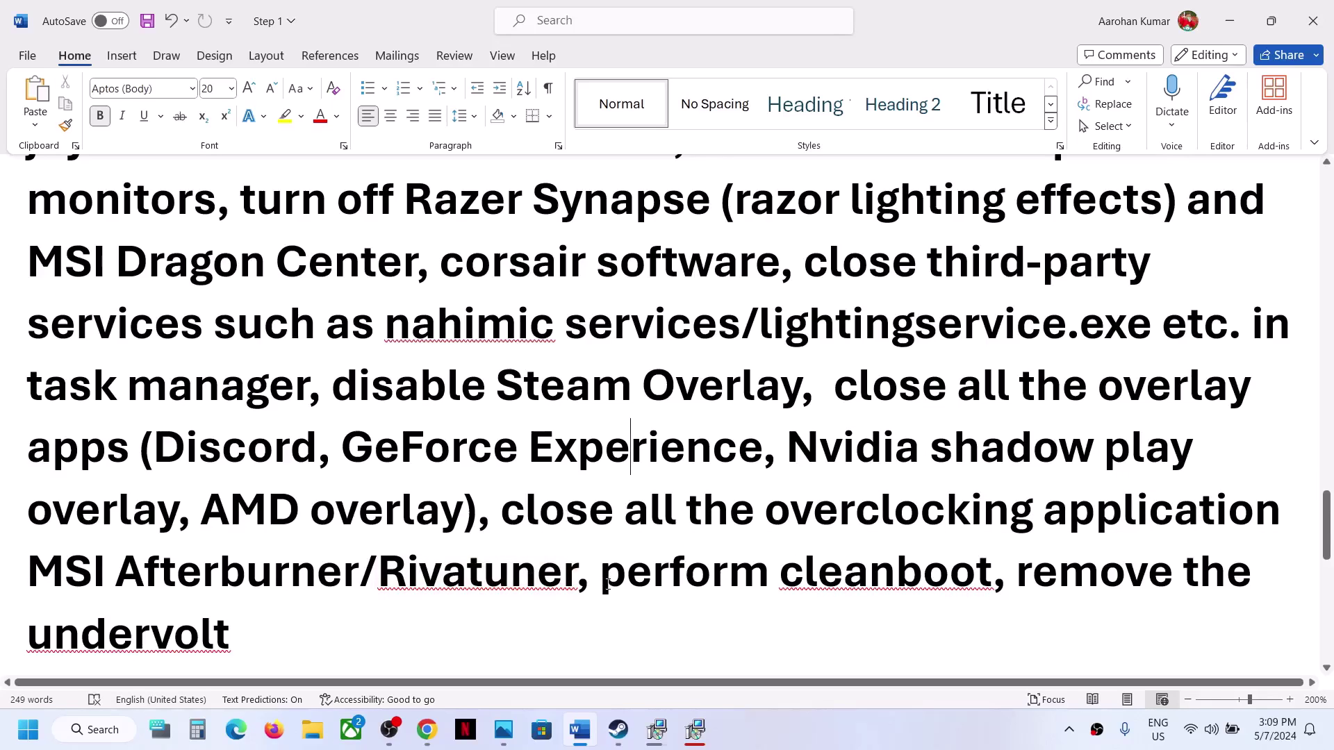
drag(692, 589, 869, 596)
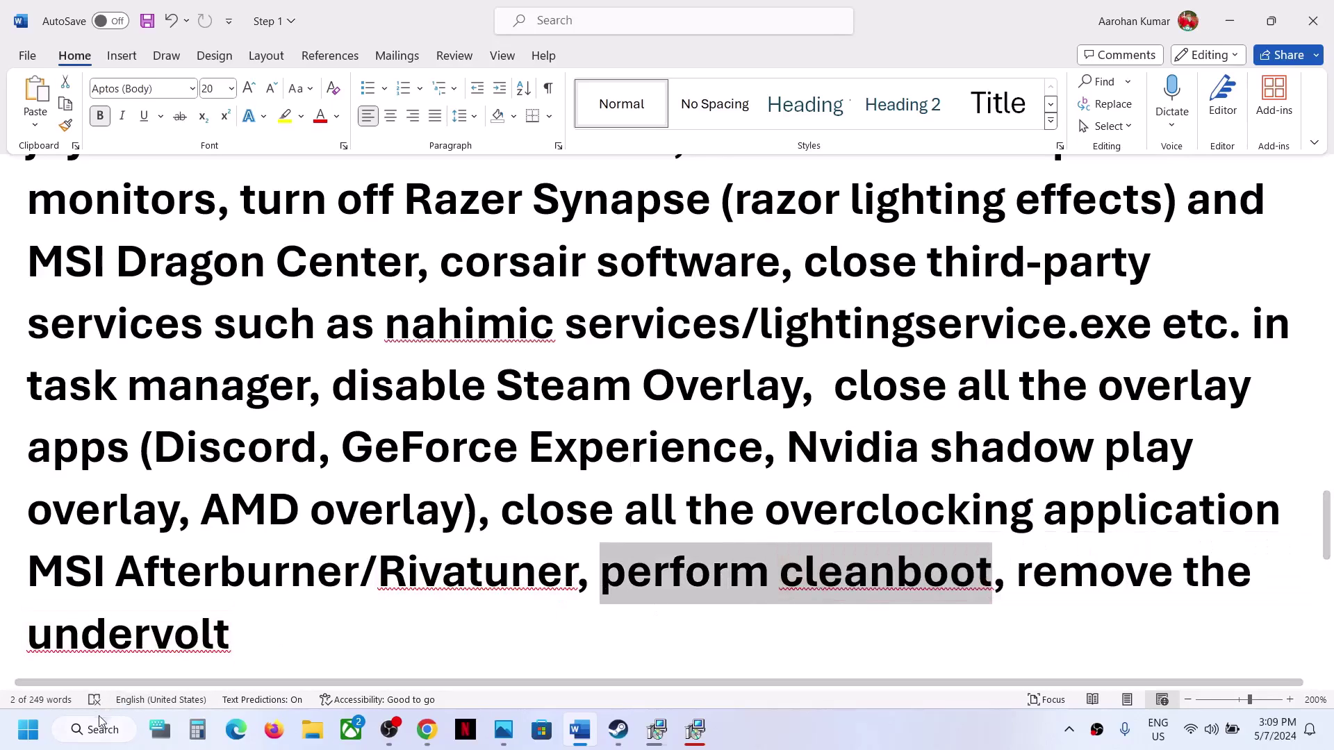
Open System Configuration, hide all Microsoft services in the services list, and confirm the dialog.
click(30, 730)
text(system)
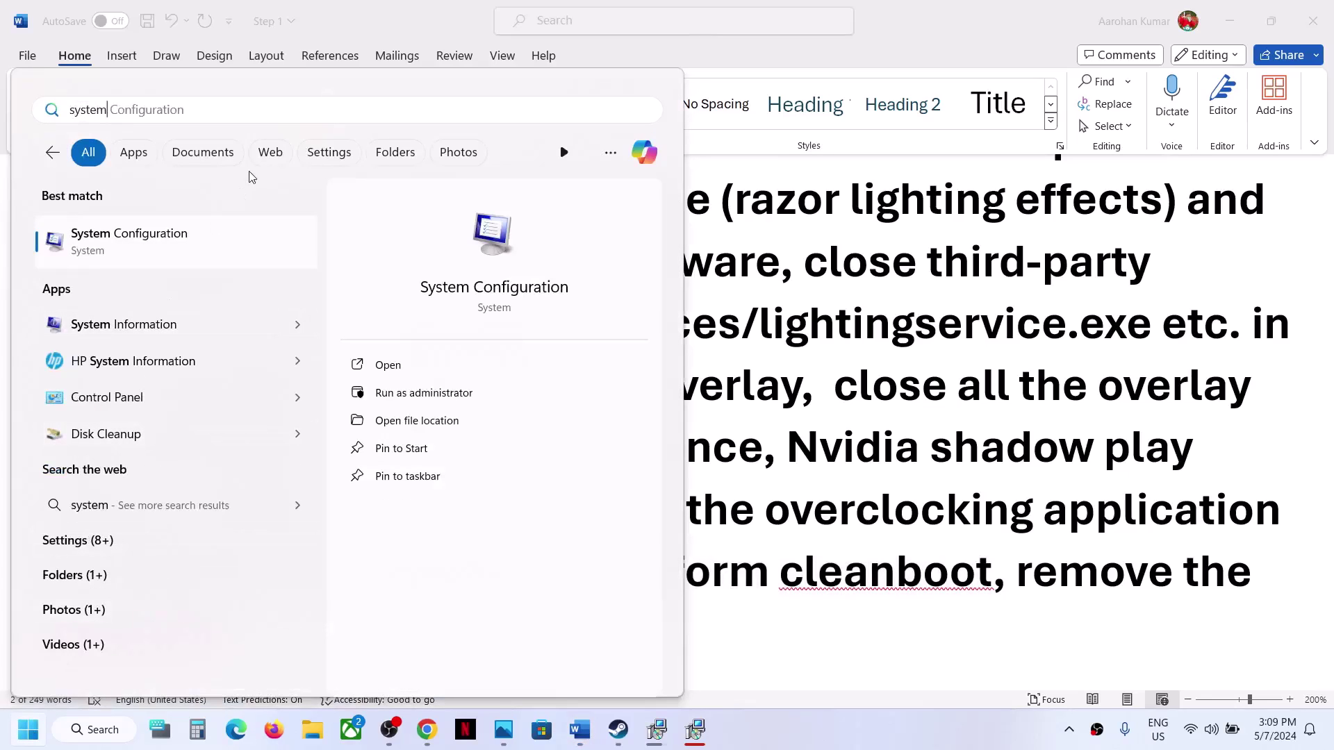
click(176, 254)
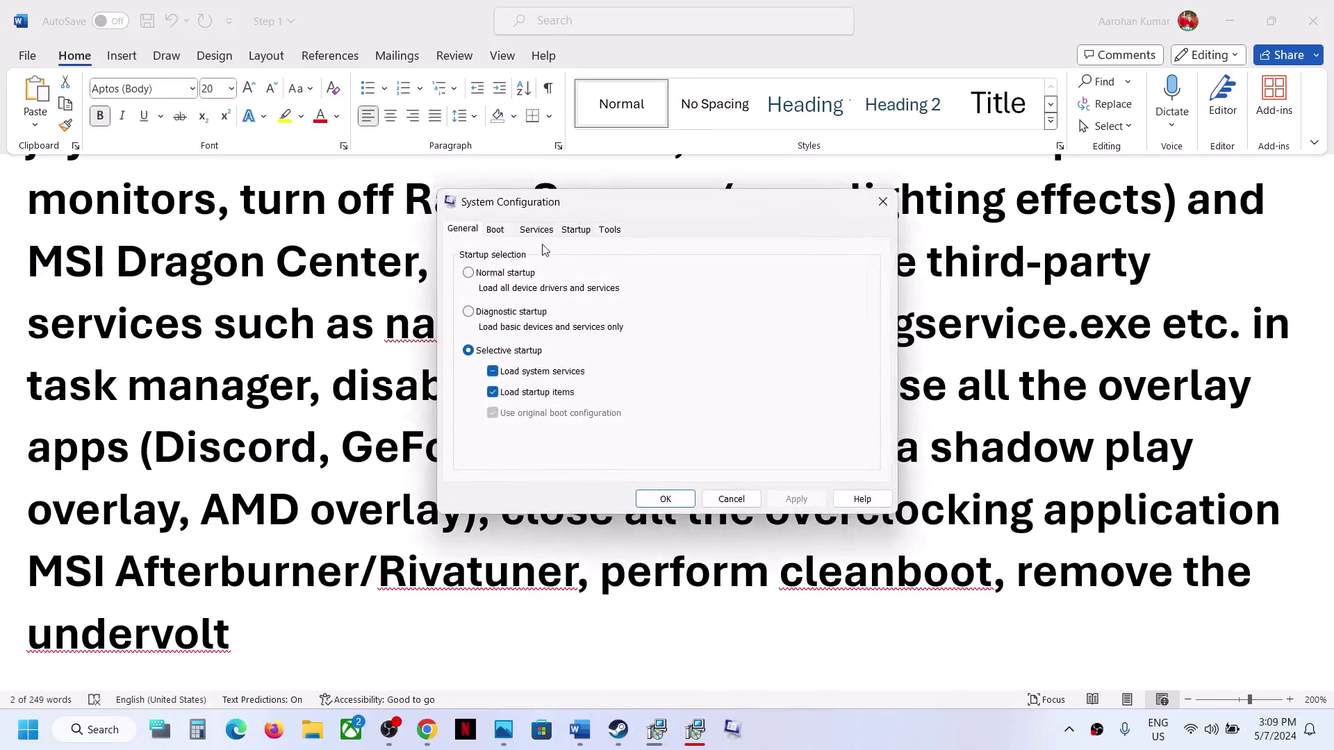
click(536, 231)
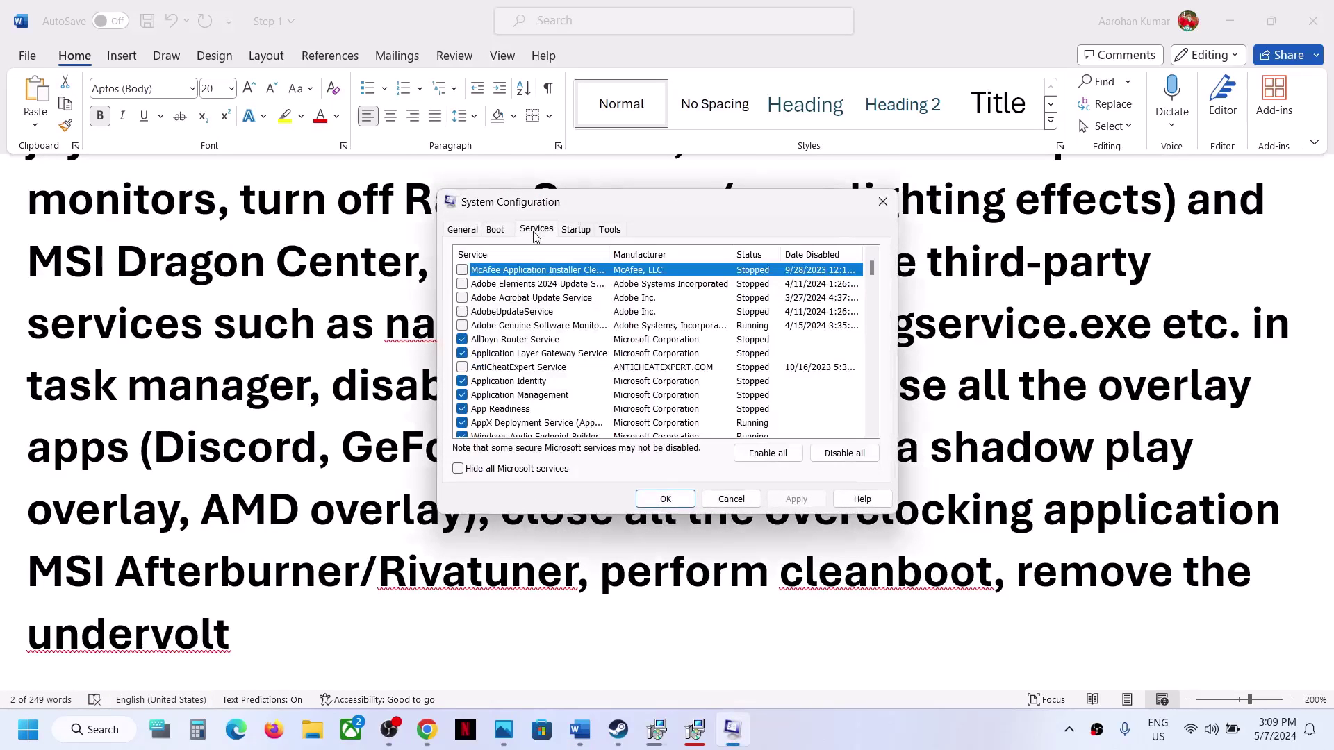
click(458, 469)
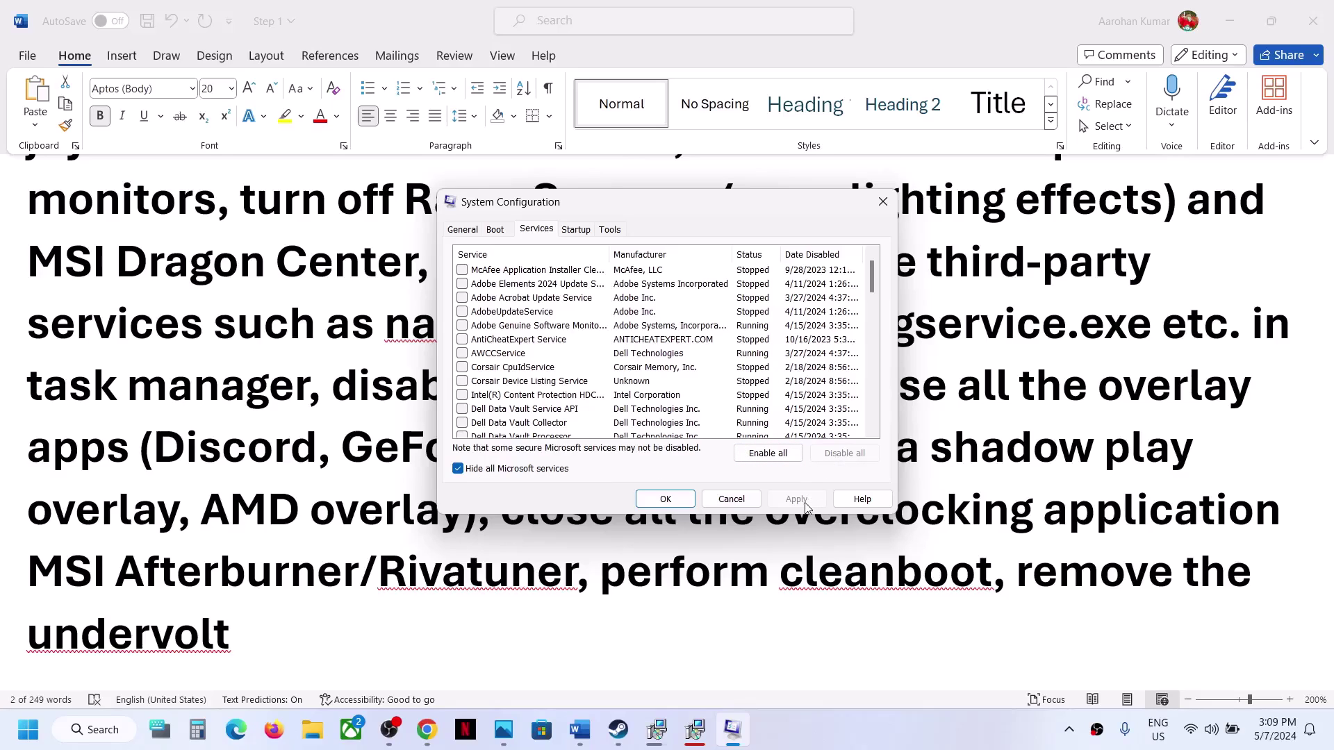
click(660, 499)
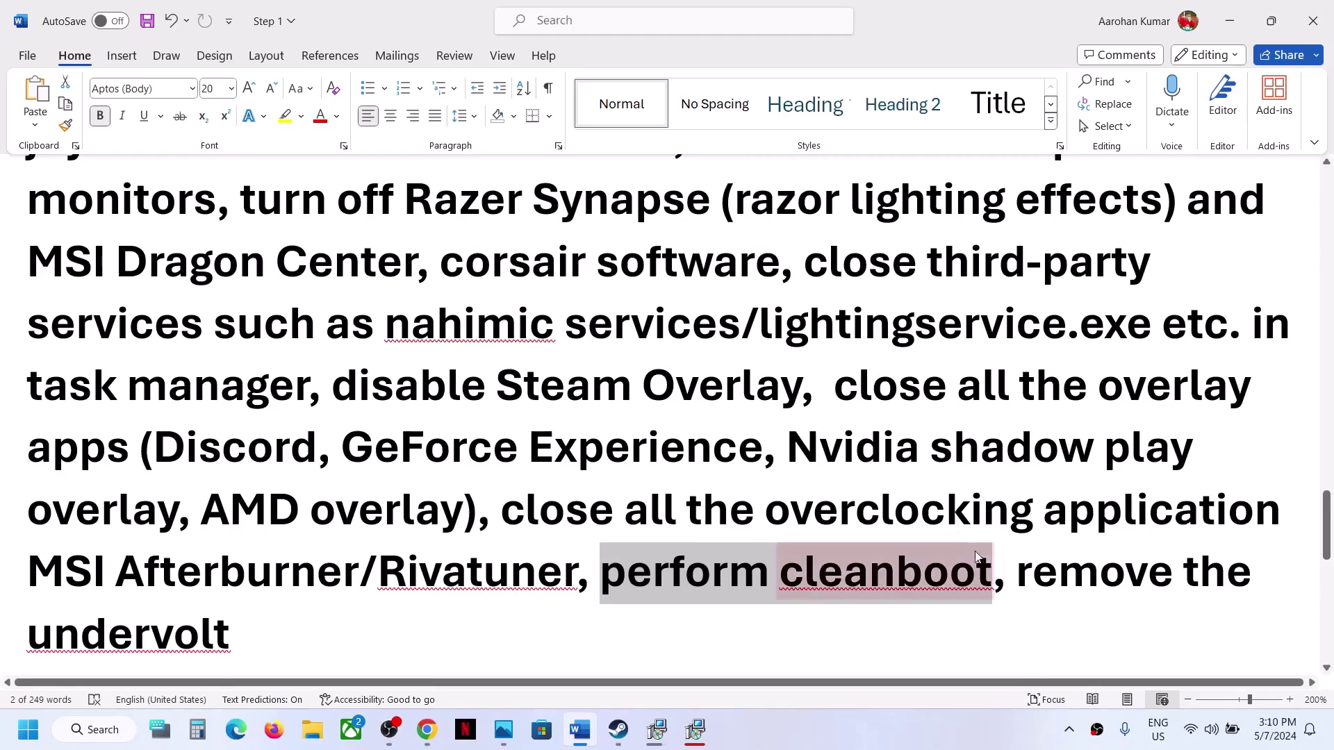
Highlight the "remove the undervolt" instruction at the end of Step 10 in the Word document.
scroll(983, 553, down, 1)
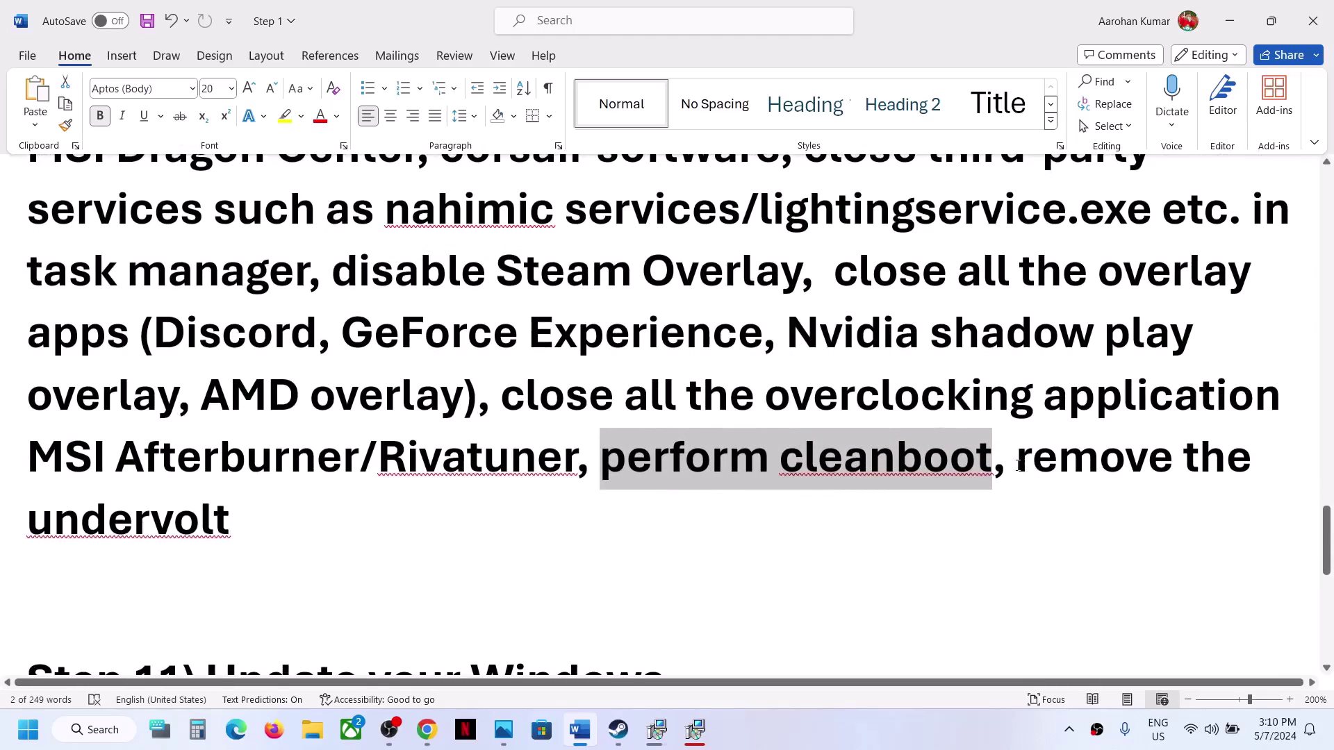
drag(1018, 465, 1015, 524)
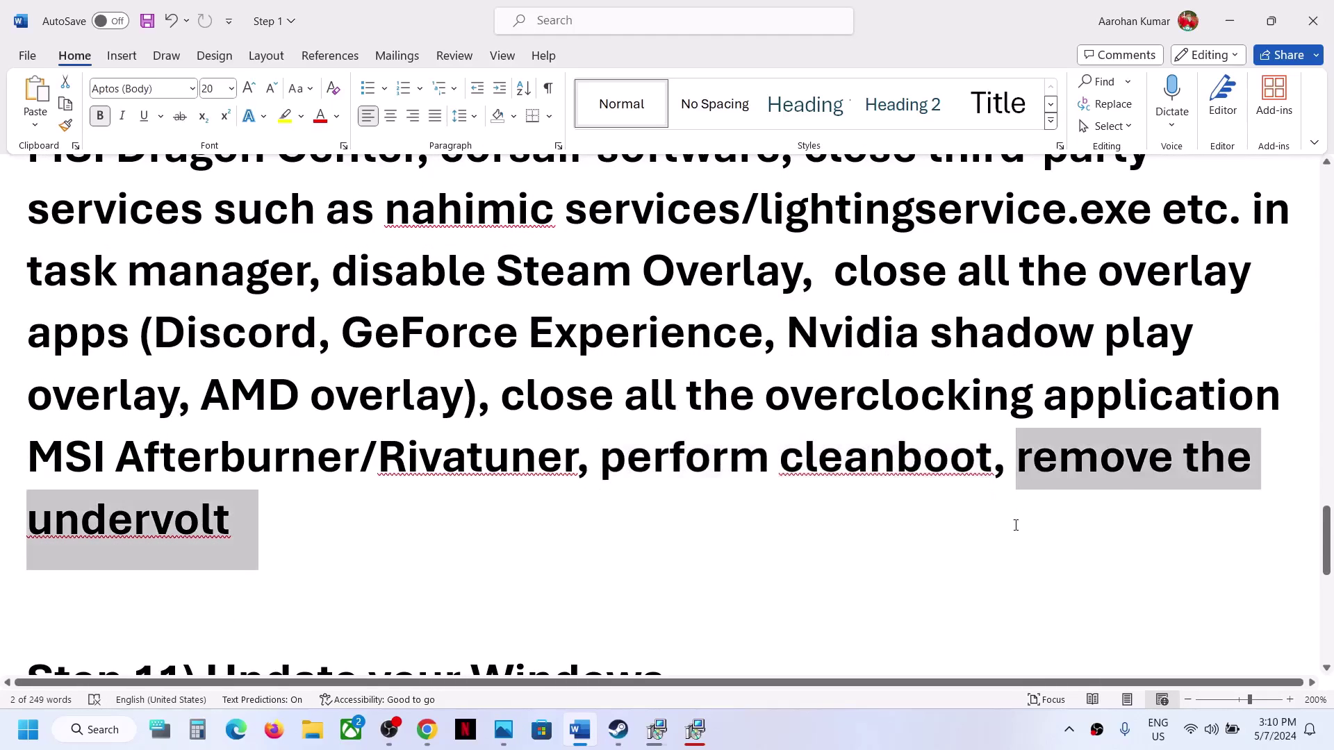
Highlight the Step 11 instruction to update Windows in the Word document.
click(839, 545)
scroll(839, 545, down, 2)
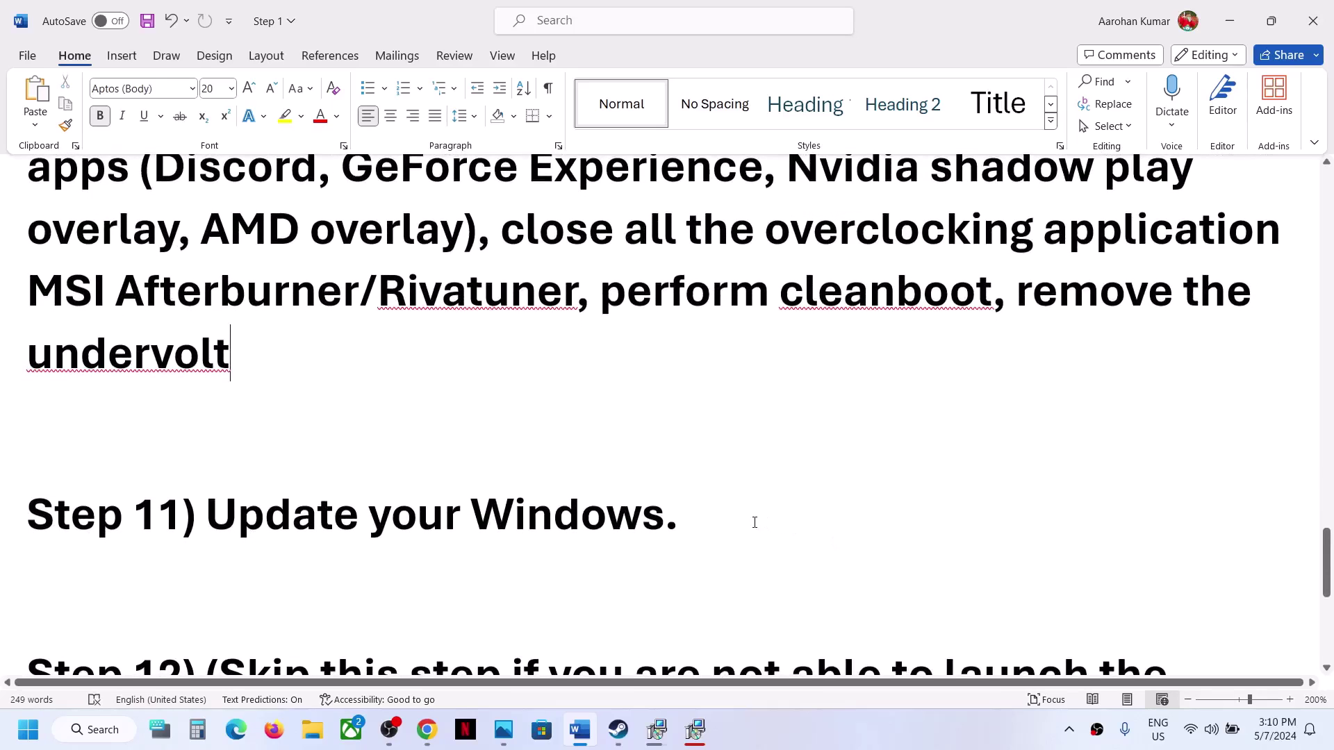
drag(753, 522, 423, 533)
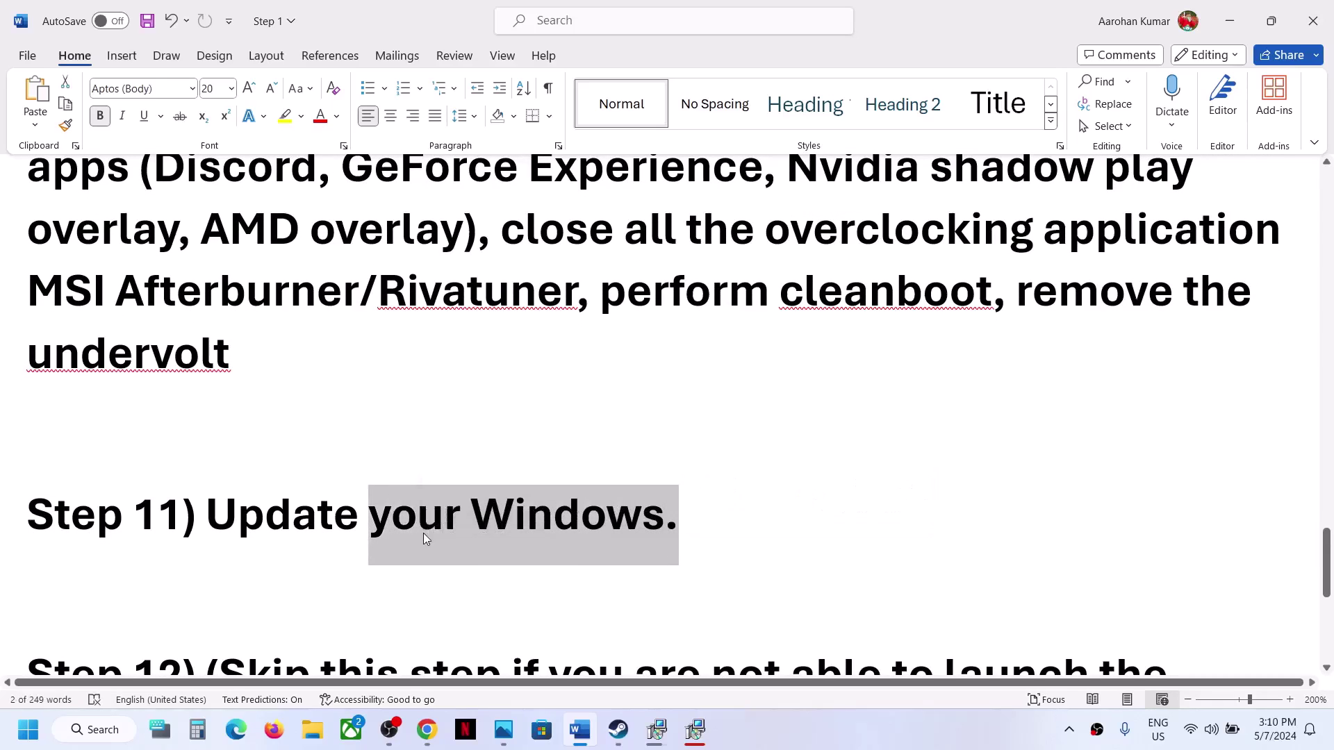
Open Windows Update in the Settings app and start a check for updates.
key(super+i)
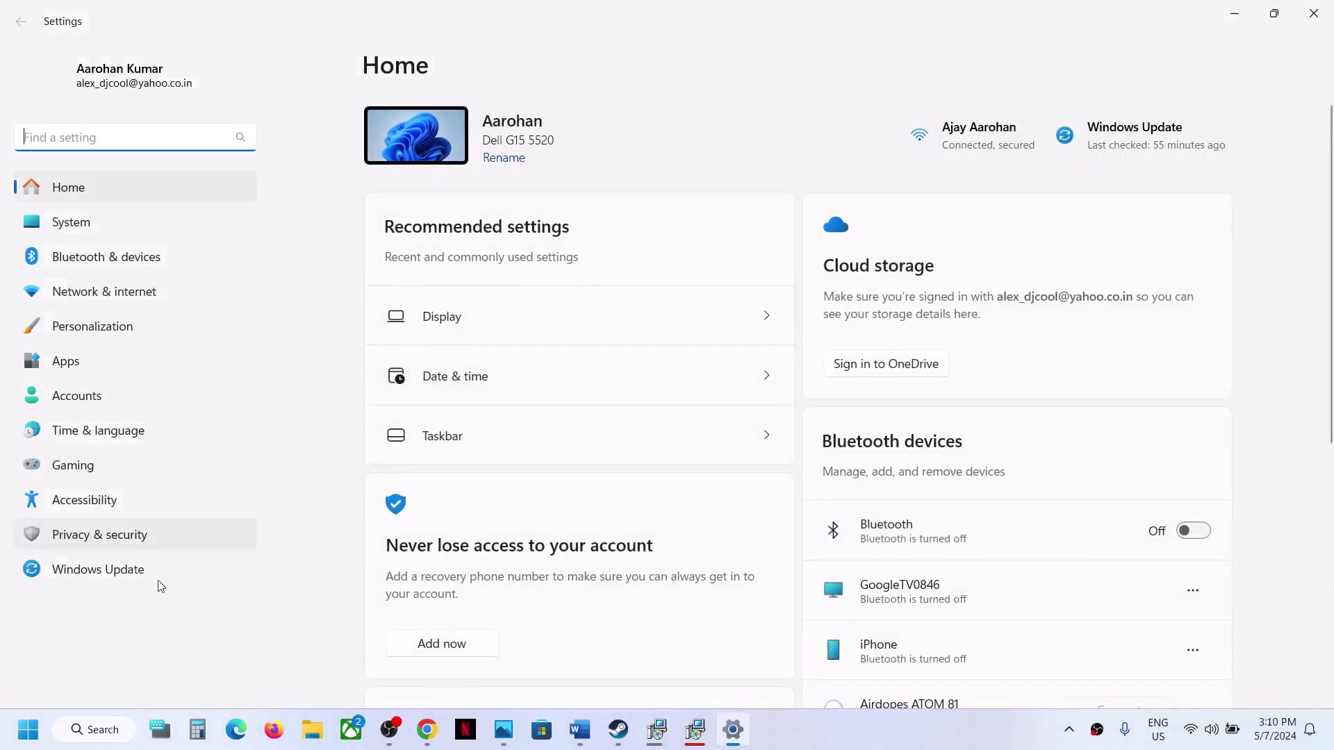
click(119, 571)
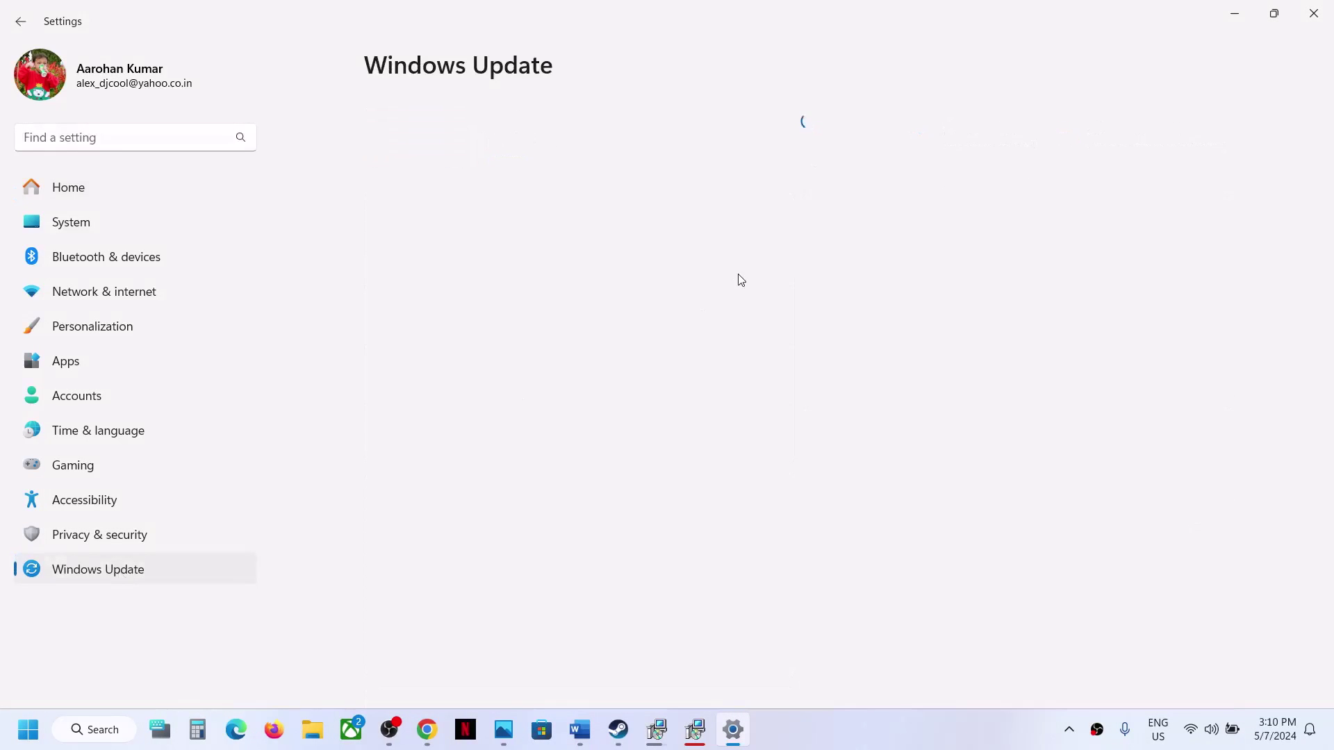
click(1198, 142)
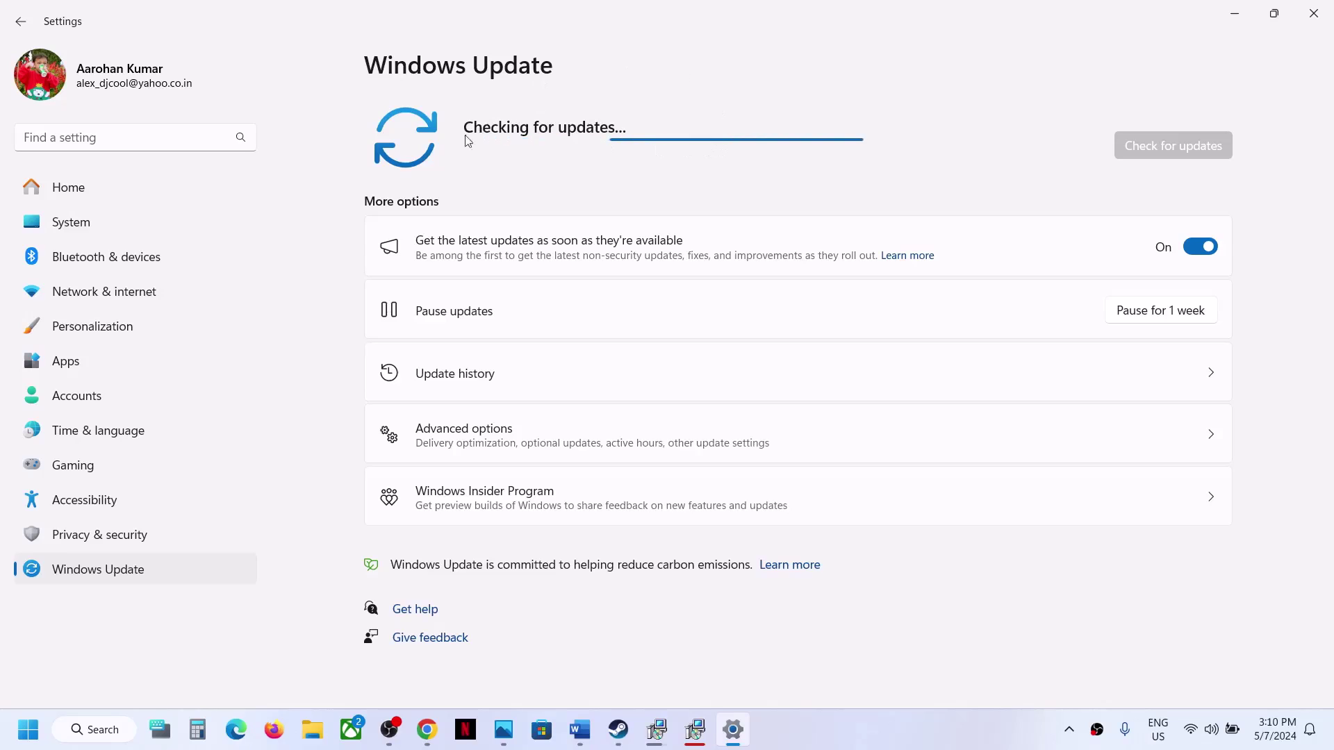
Show the Restart option among the Windows power options and dismiss it without restarting.
click(27, 730)
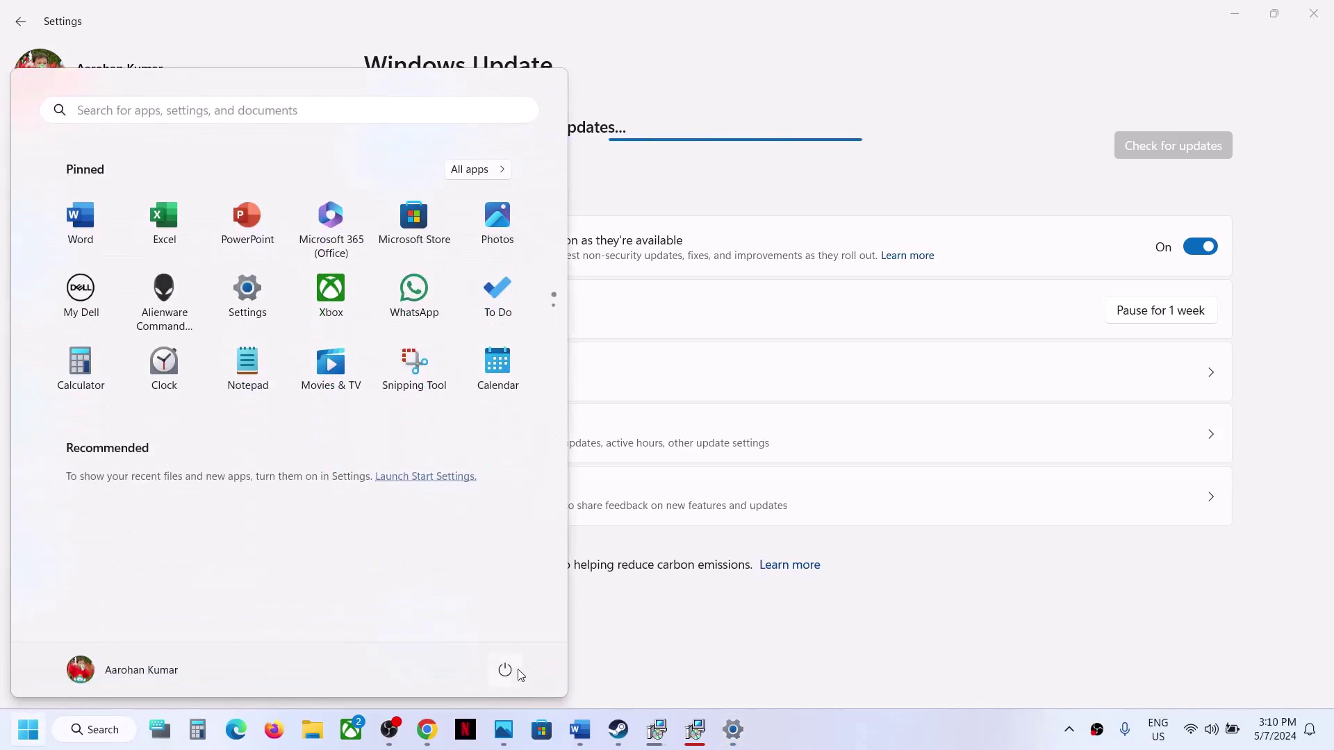
click(505, 670)
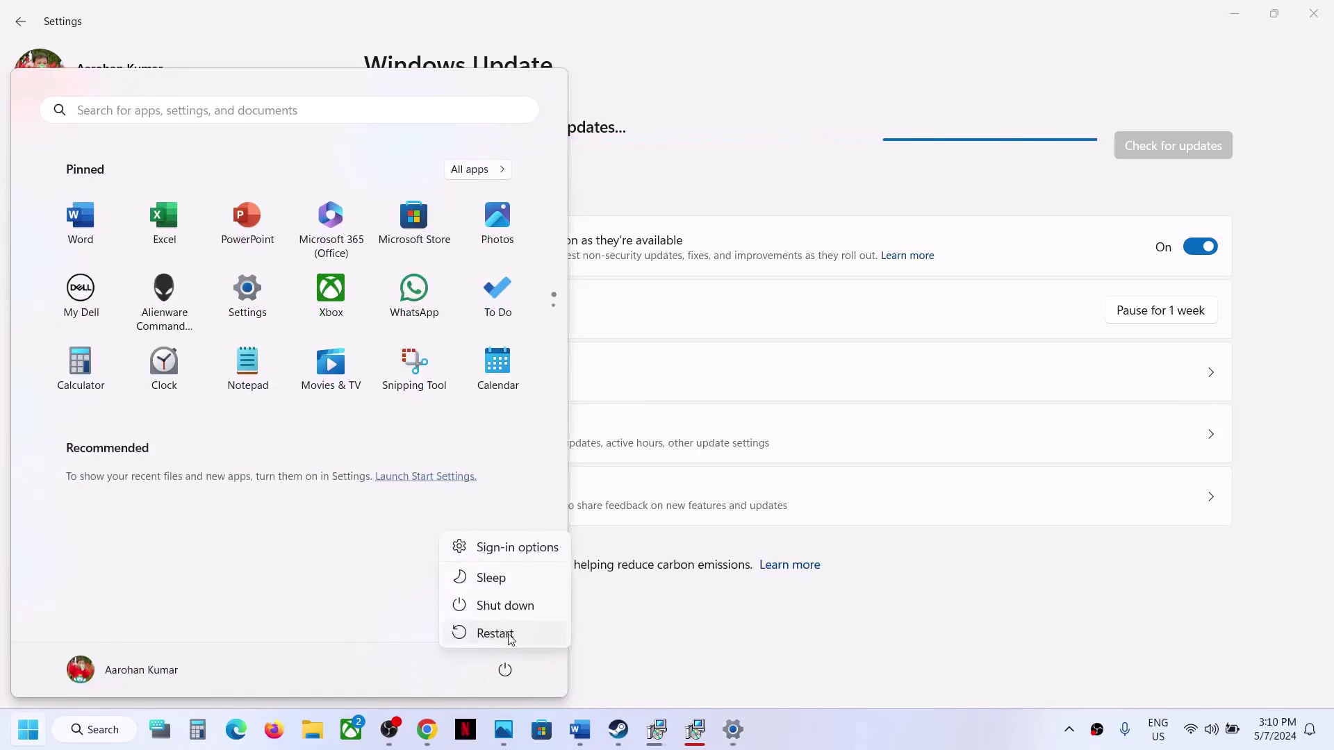
key(Escape)
click(842, 609)
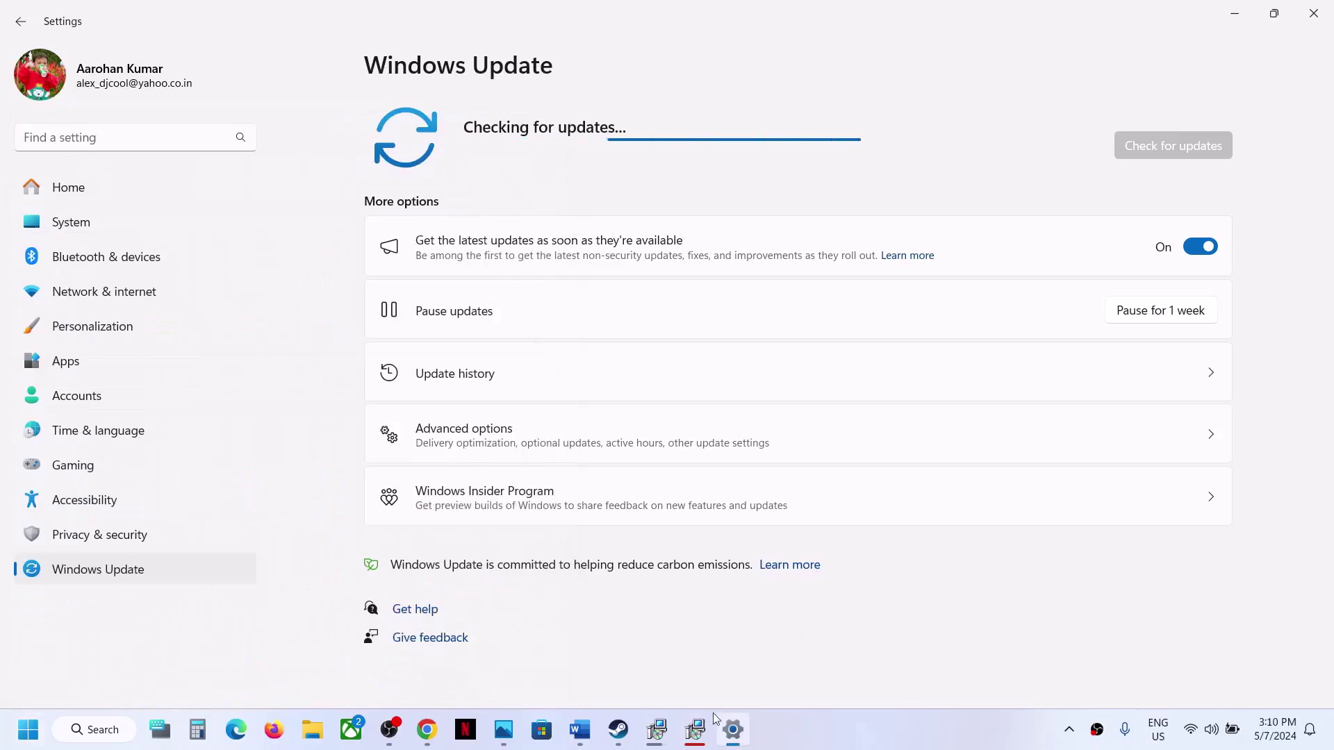
Look at the Hades II page in Steam and highlight the Step 12 window mode and graphics settings instruction in the Word document.
click(618, 730)
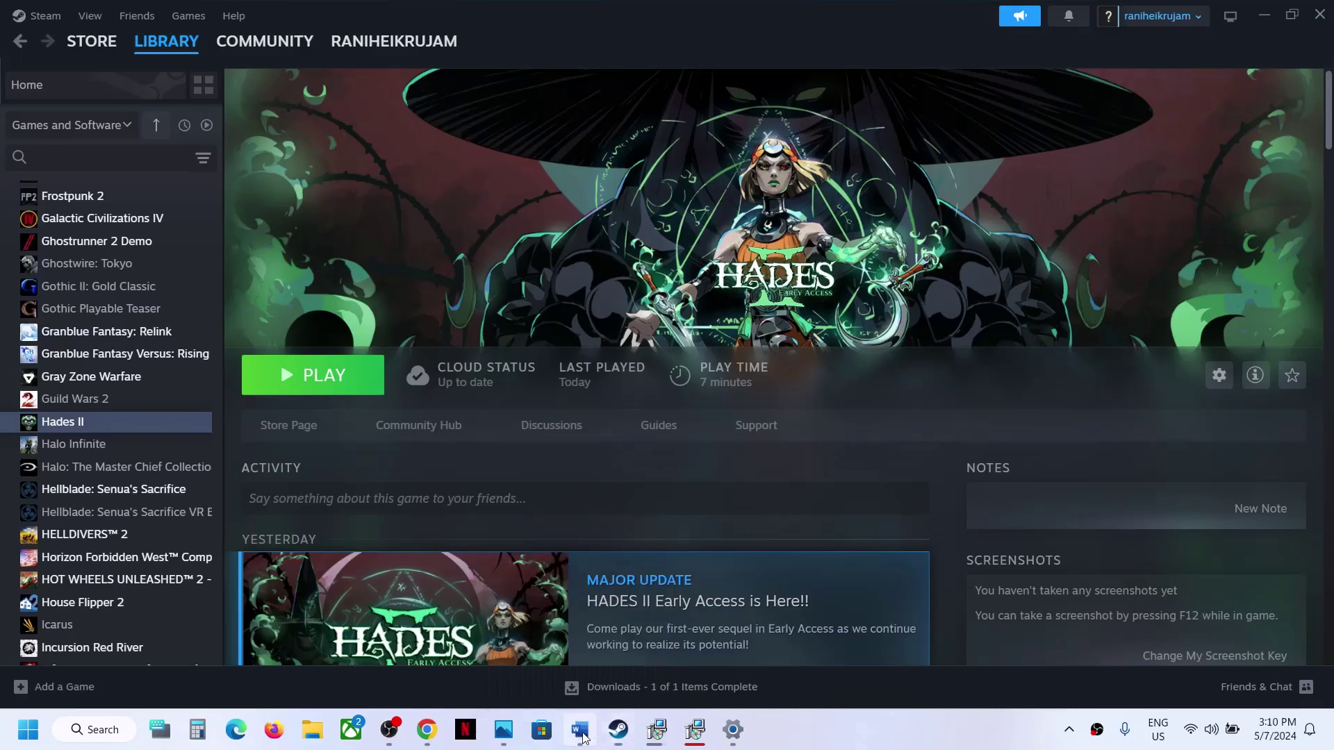
click(579, 729)
scroll(490, 506, down, 3)
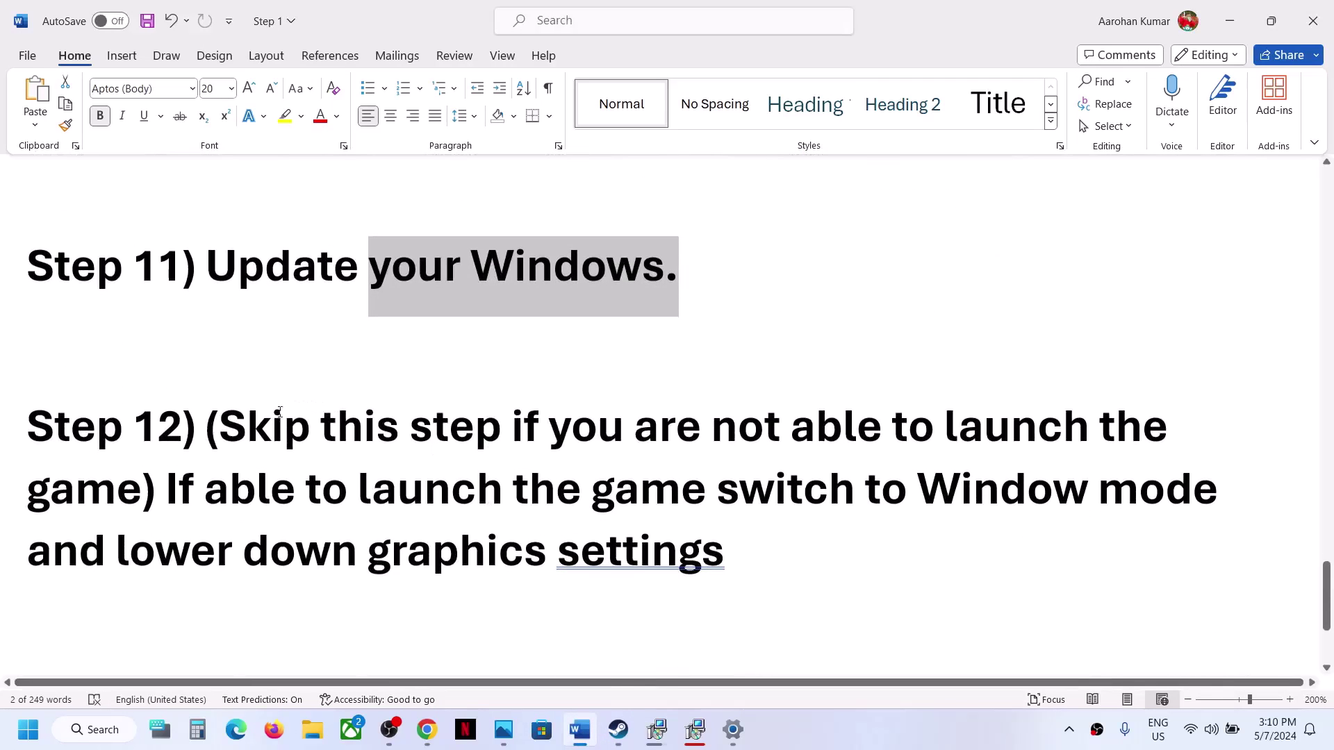
drag(253, 422, 680, 568)
click(194, 490)
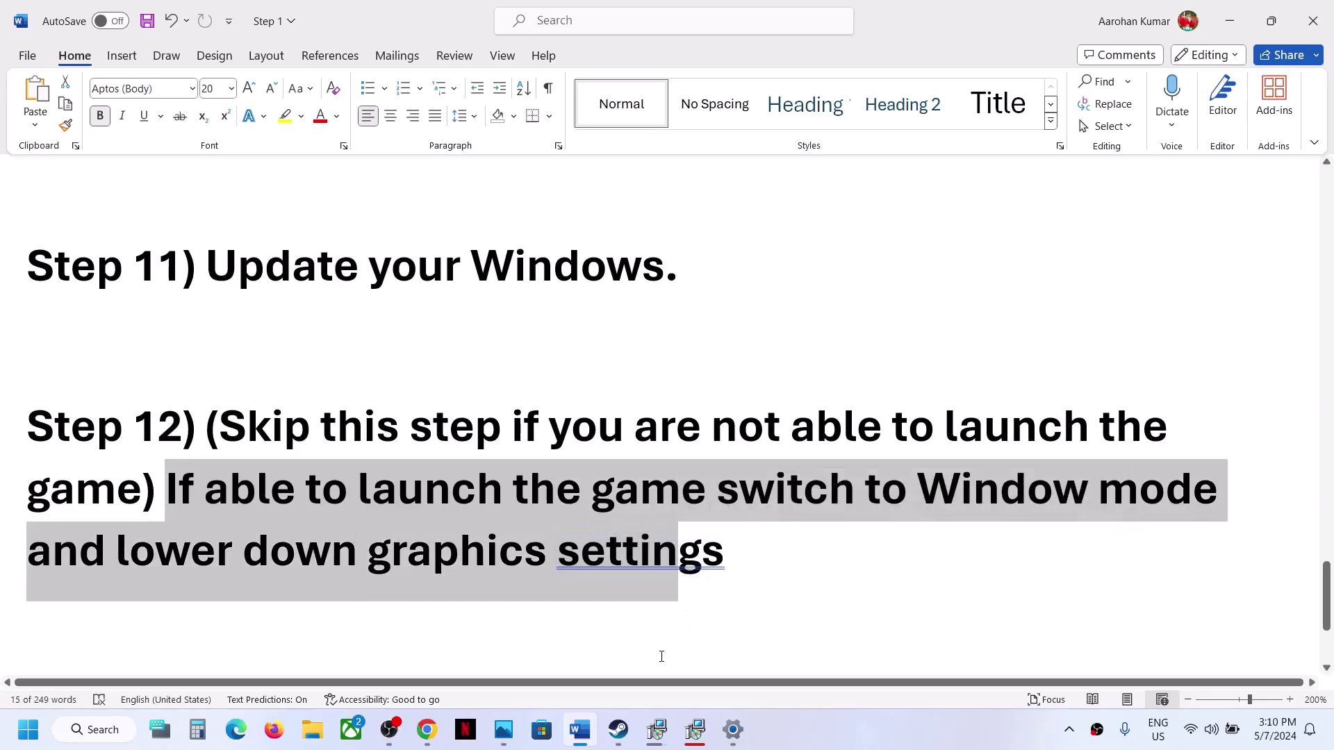
Switch to Hades II, set the display resolution to 1600 x 900, keep the change, and turn off fullscreen.
key(alt+Tab)
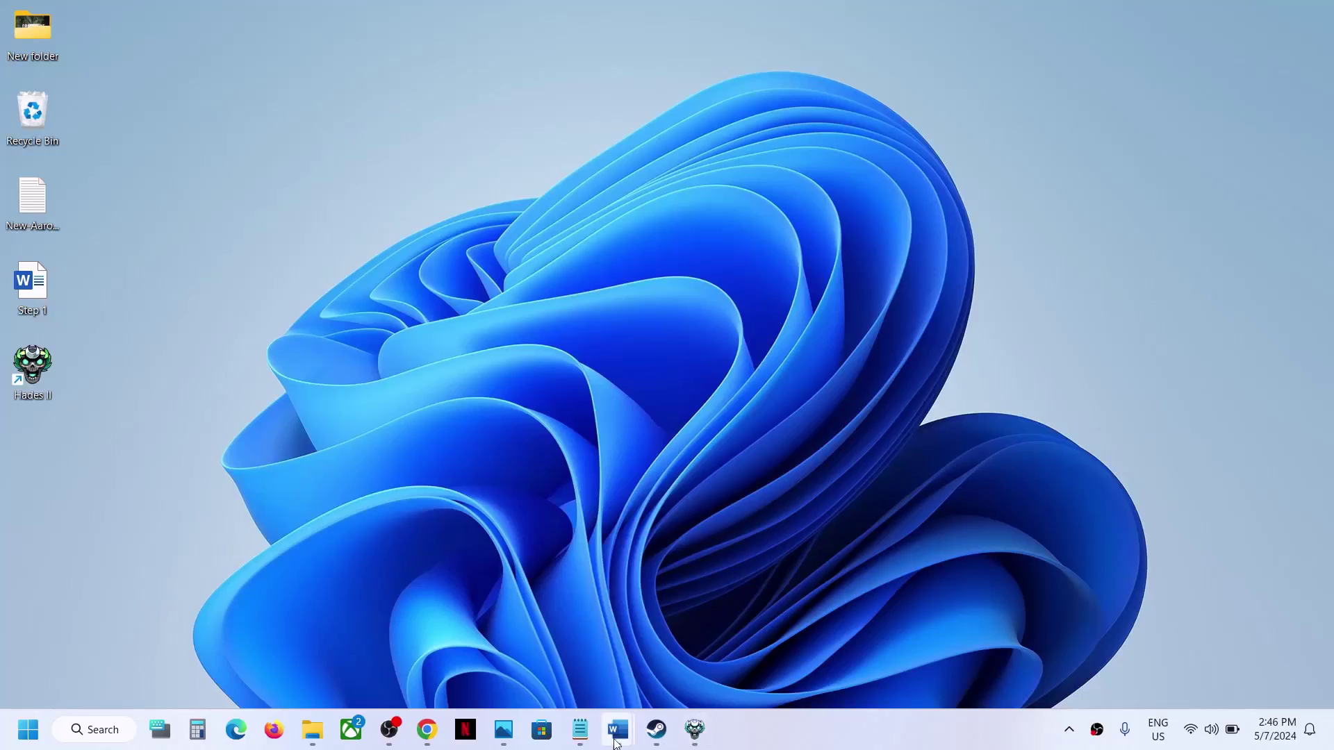
click(695, 735)
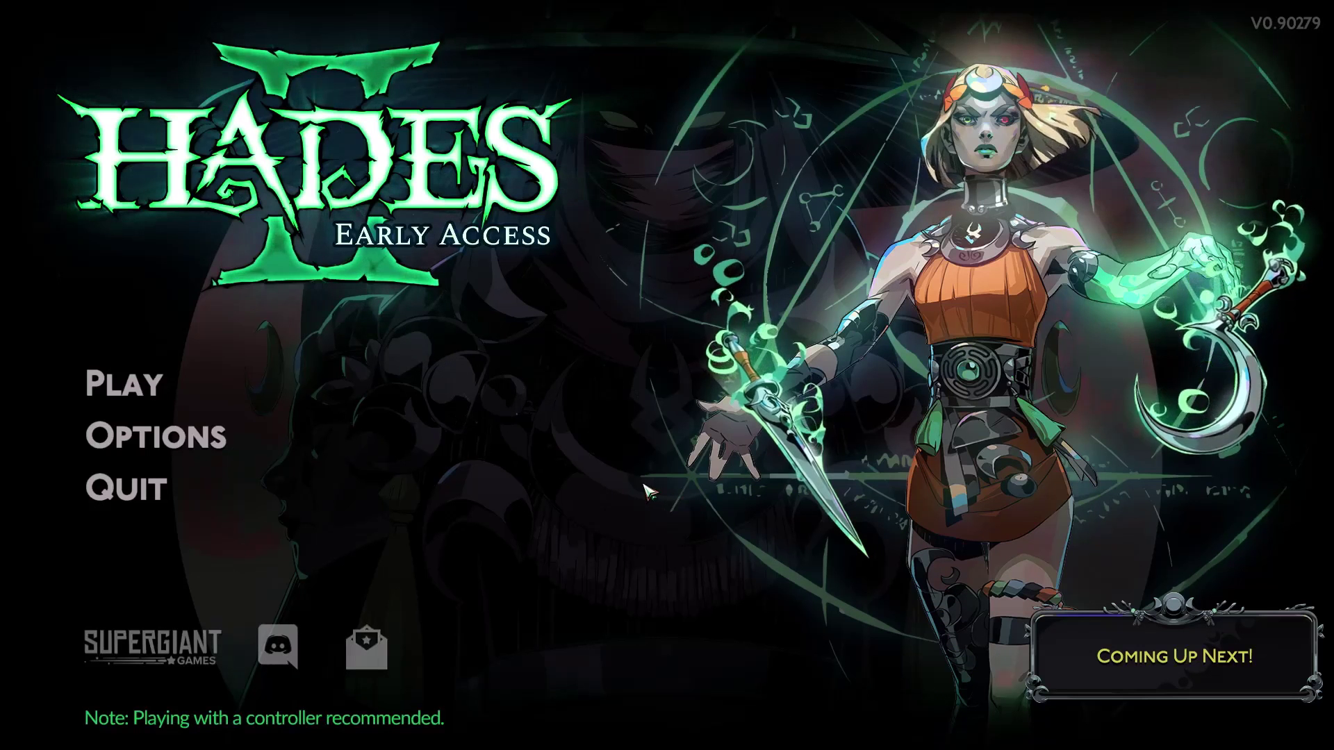
click(154, 436)
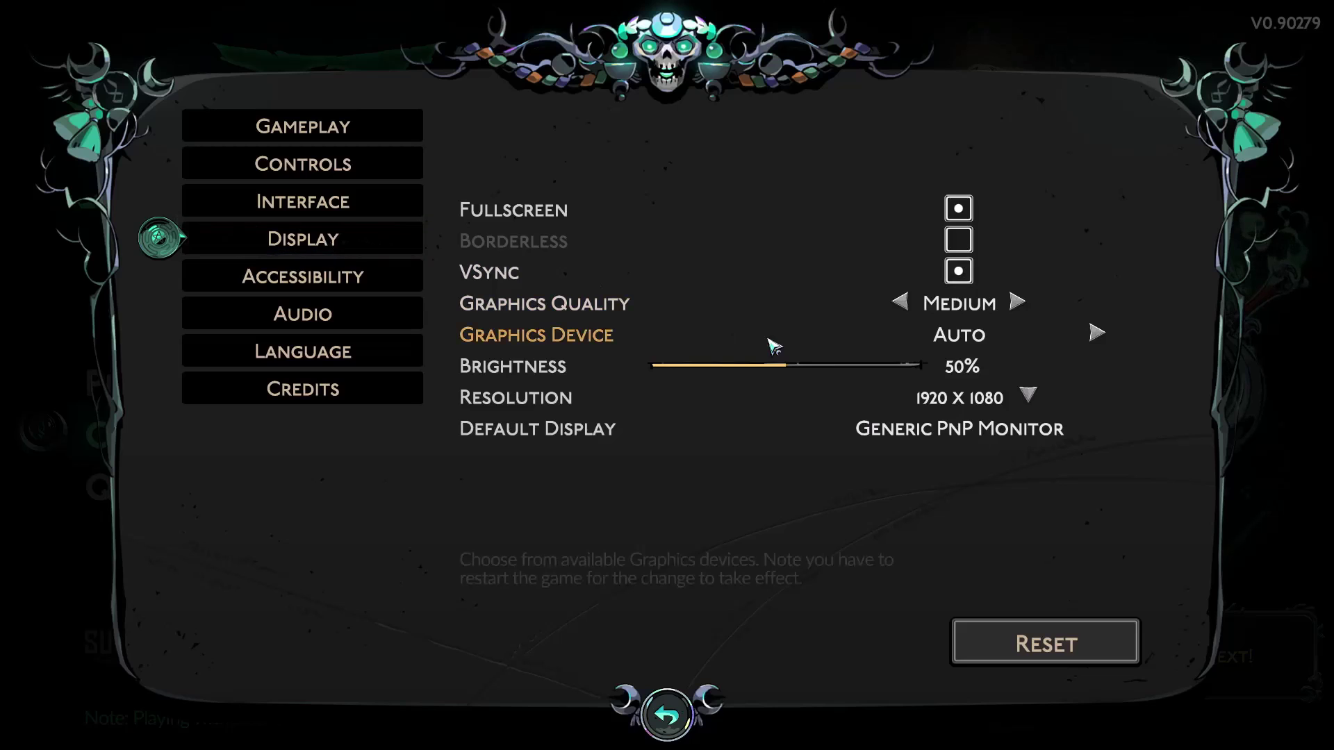
click(1034, 399)
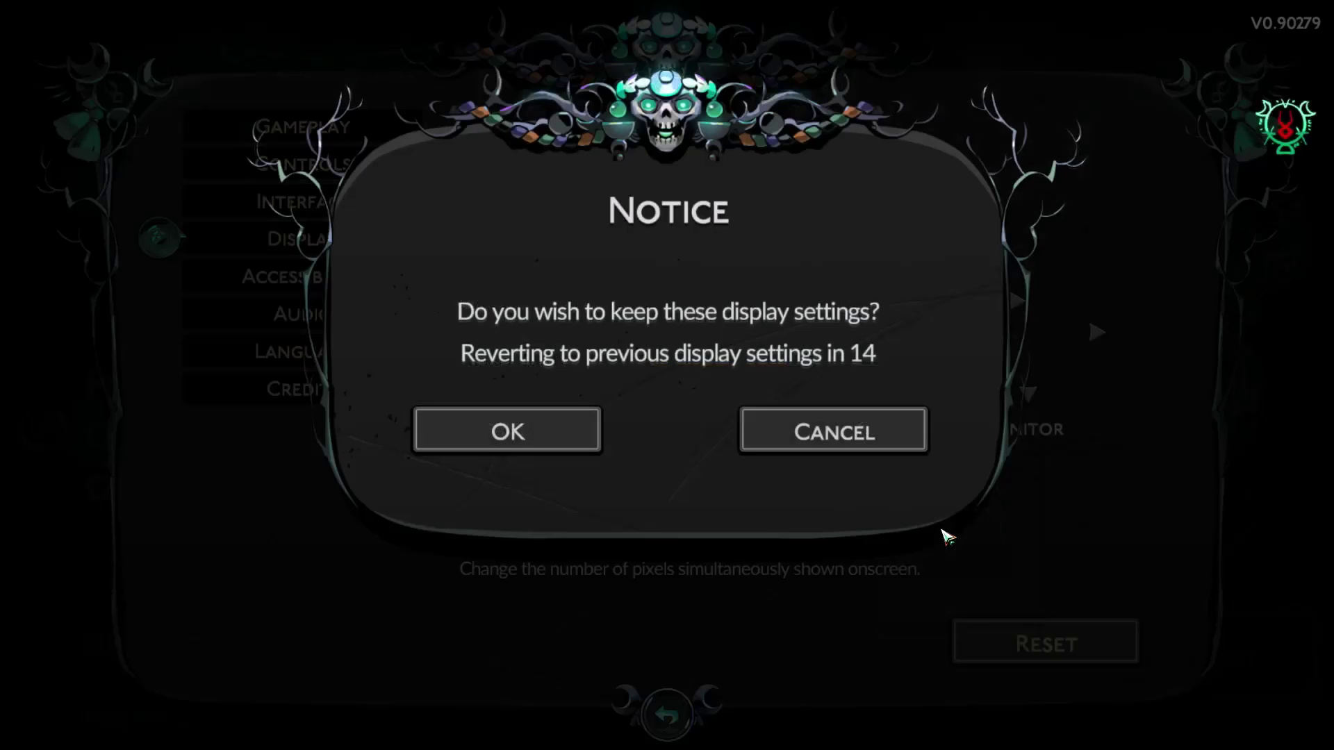
click(520, 442)
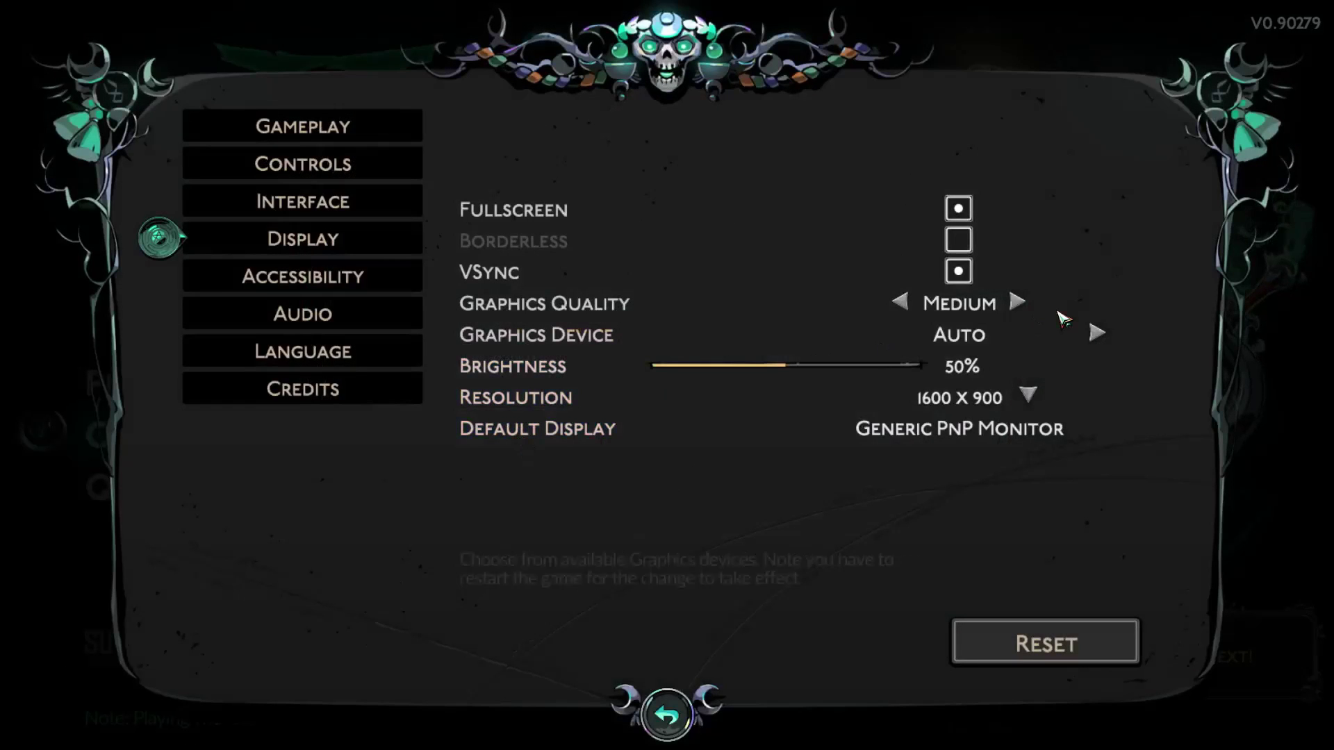
click(958, 210)
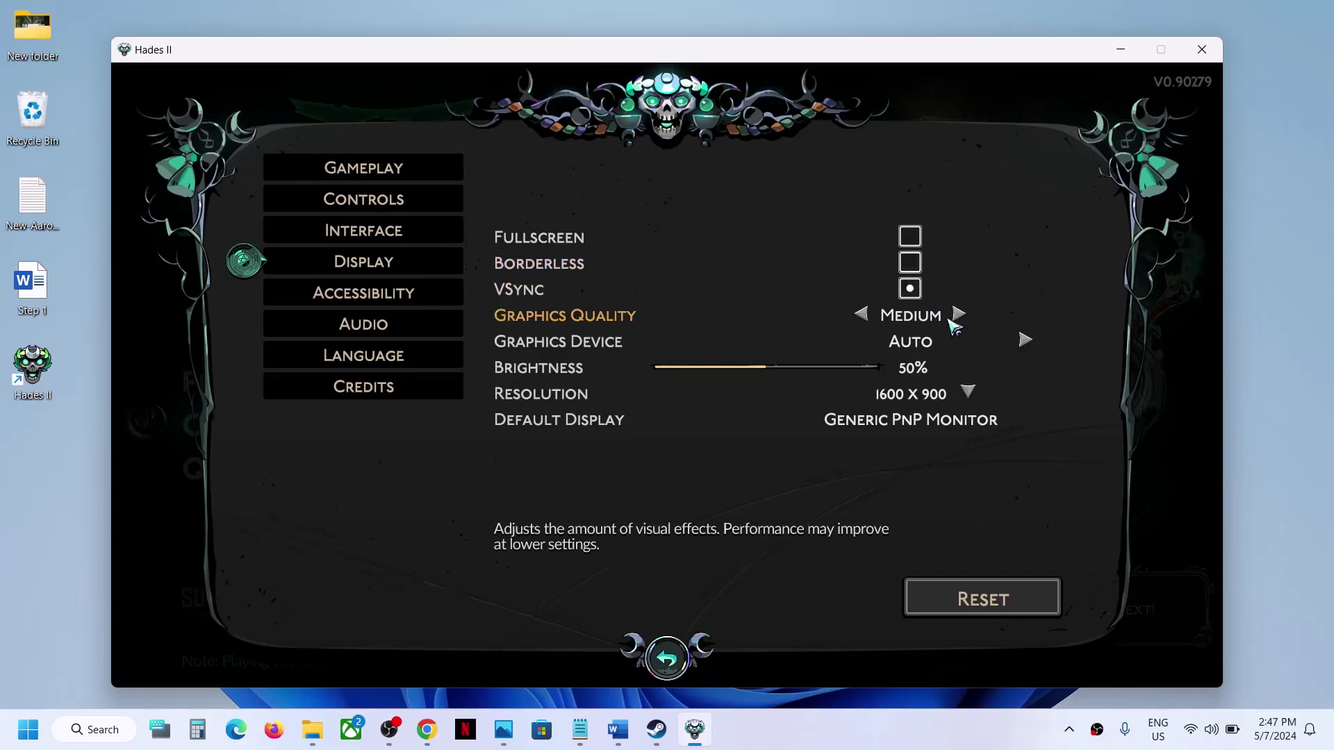
Try the High and Low graphics quality settings and return the quality to Medium.
click(957, 317)
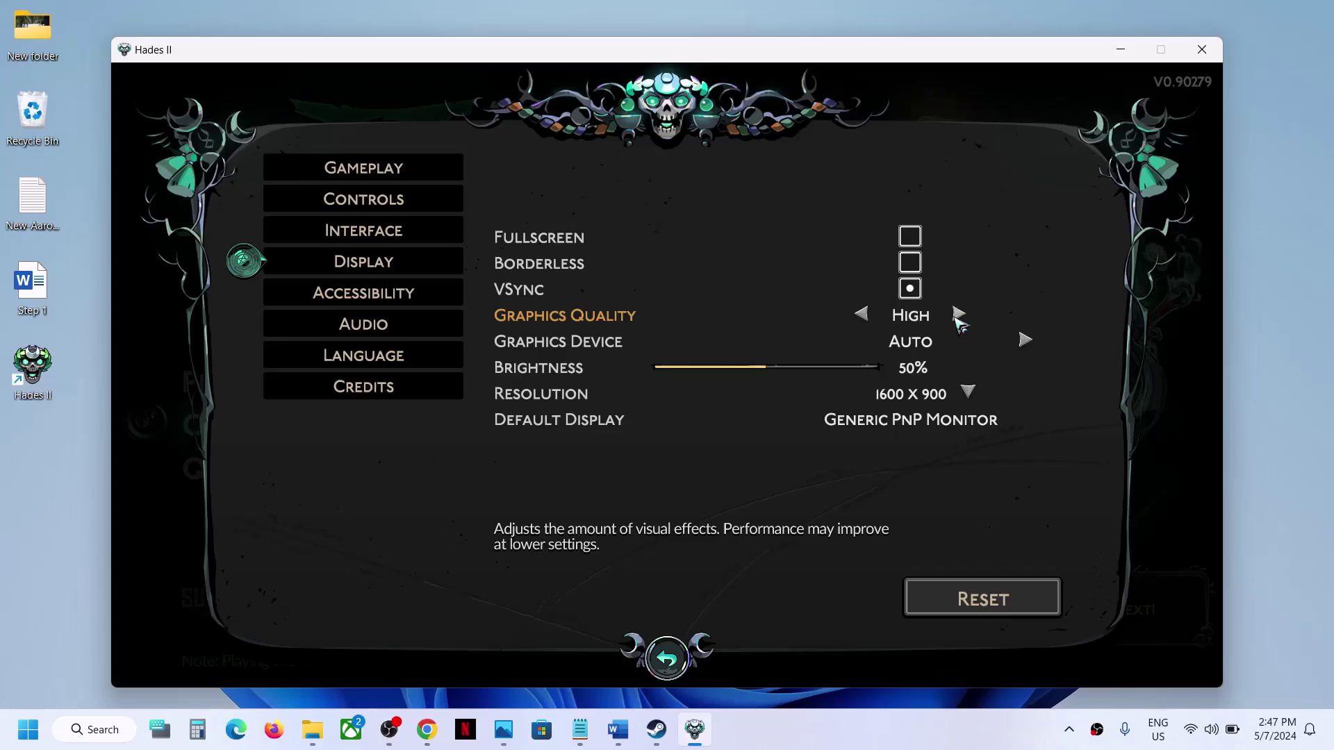
click(864, 316)
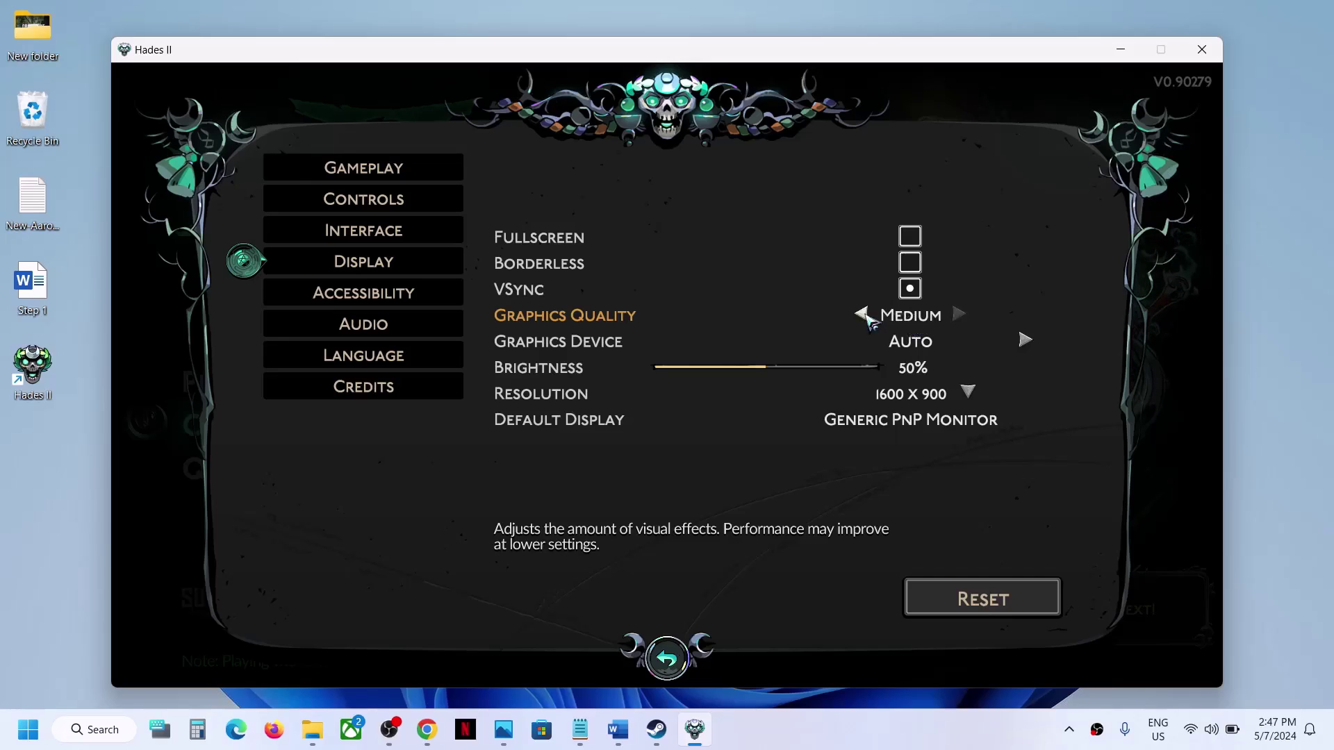
click(865, 317)
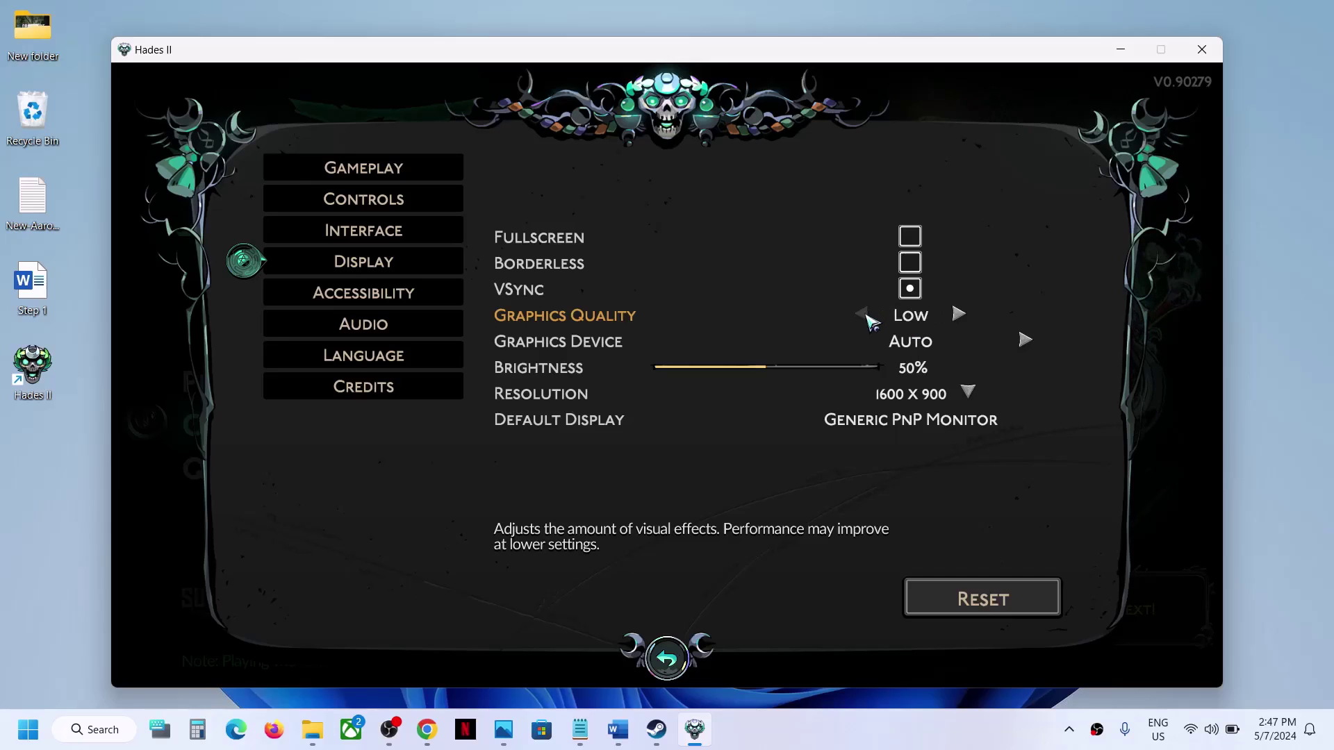
click(961, 316)
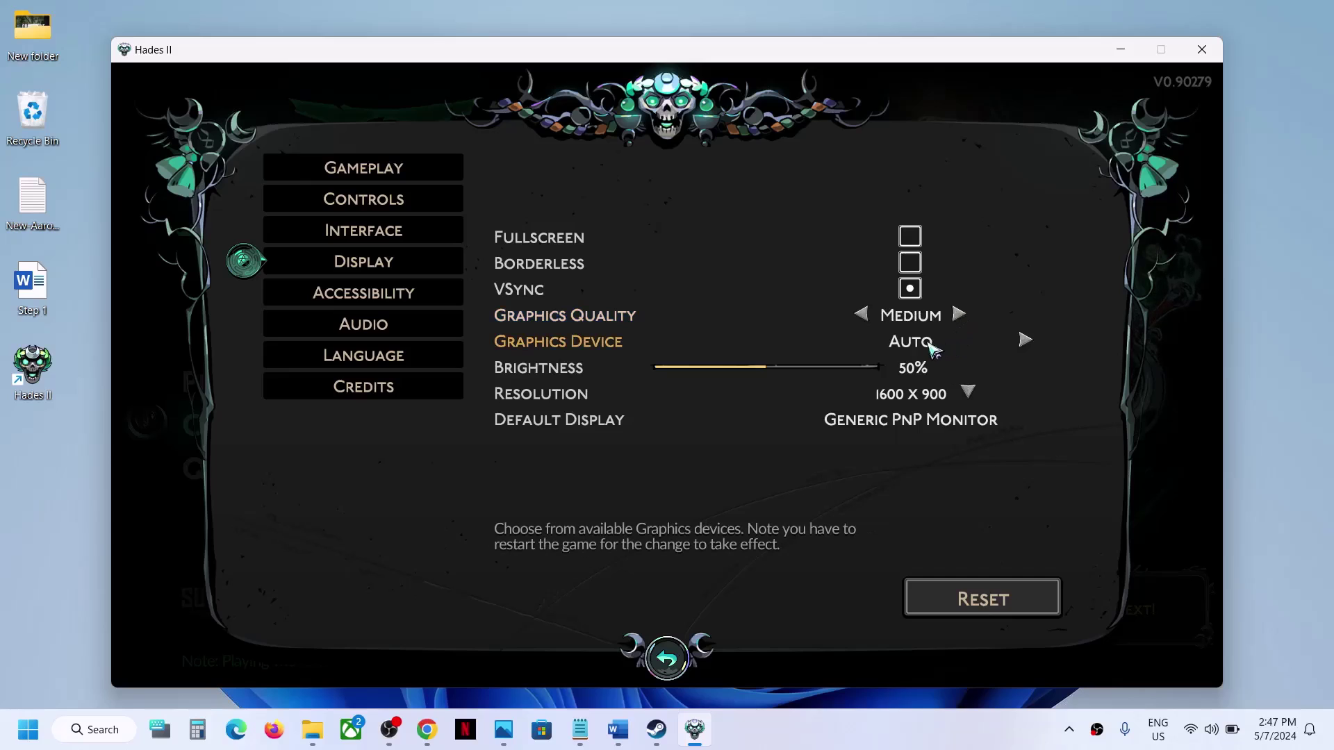
Set the graphics device to NVIDIA GeForce RTX 3050 Laptop GPU and return to the game's main menu.
click(1025, 343)
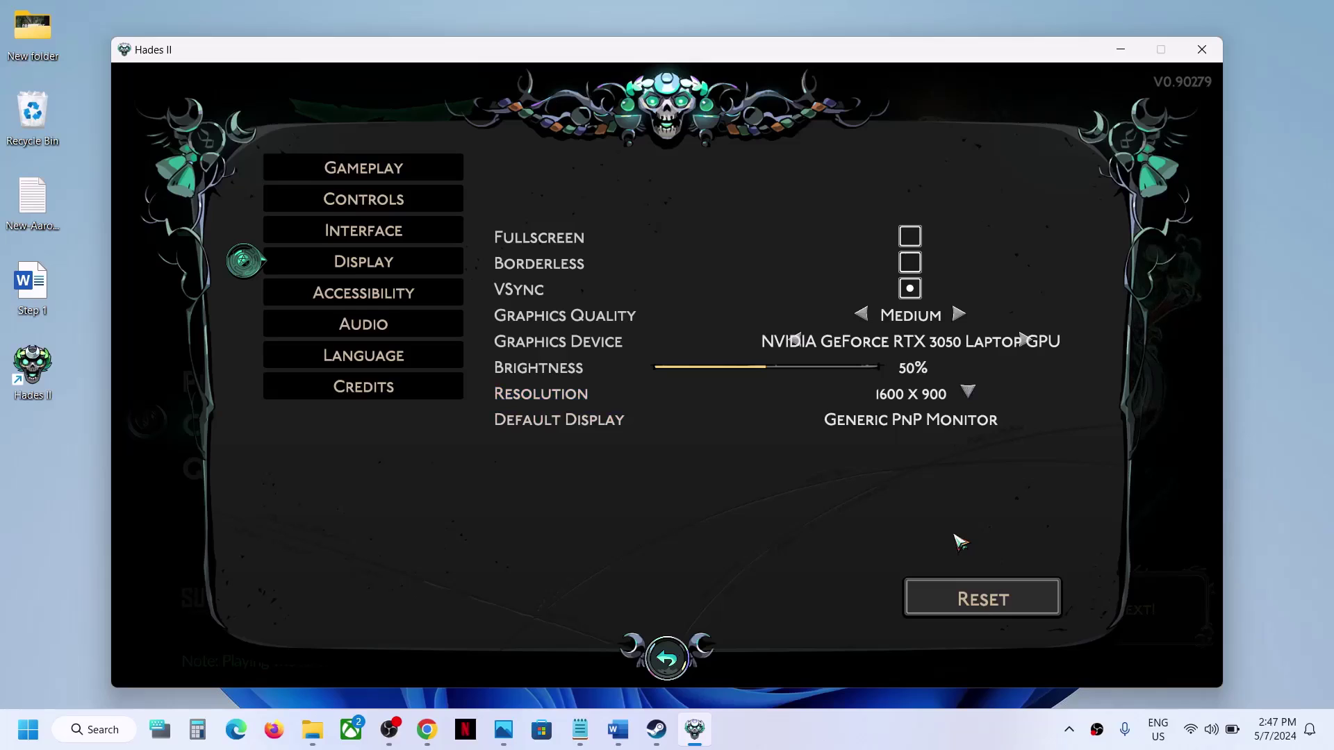
key(Escape)
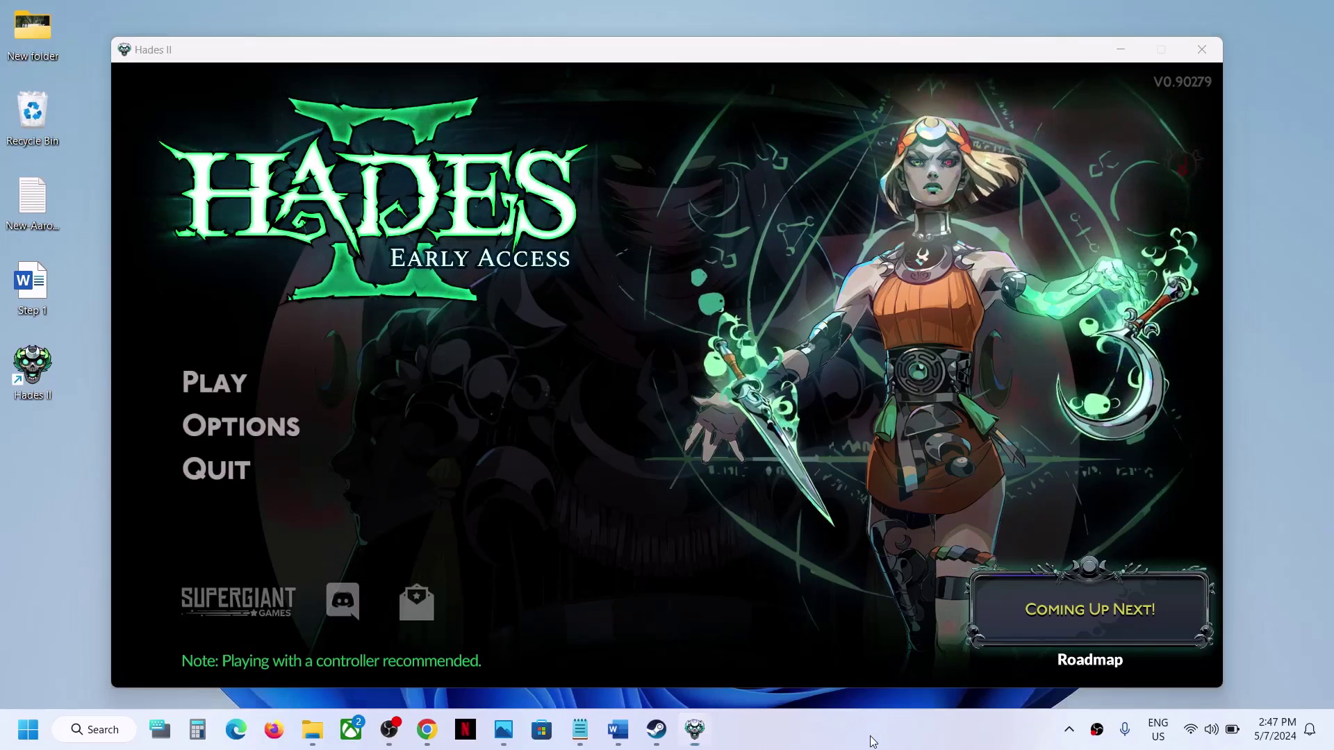